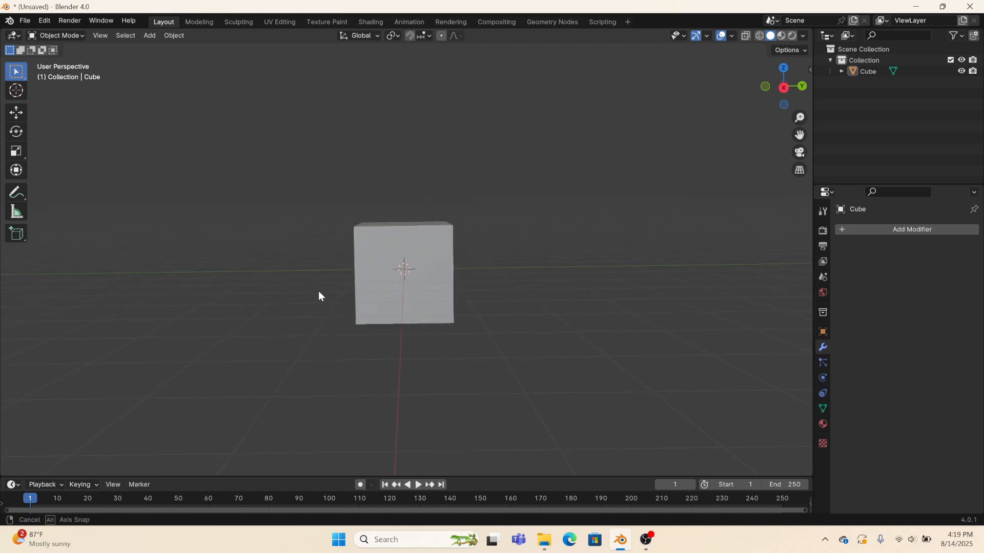
Step: Add a Subdivision Surface modifier to the cube and set its viewport levels to 5
{"action": "left_click", "coordinate": [380, 246]}
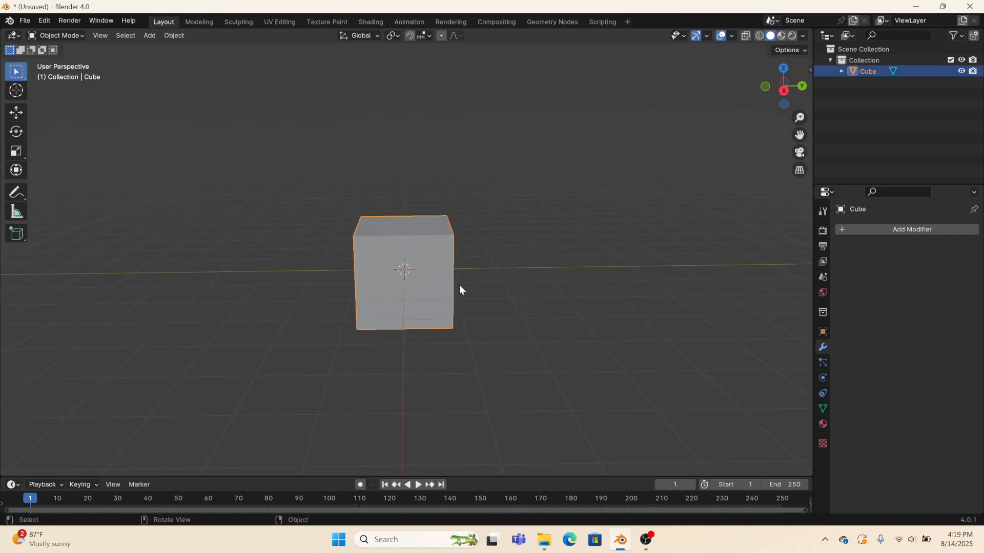
{"action": "left_click", "coordinate": [859, 230]}
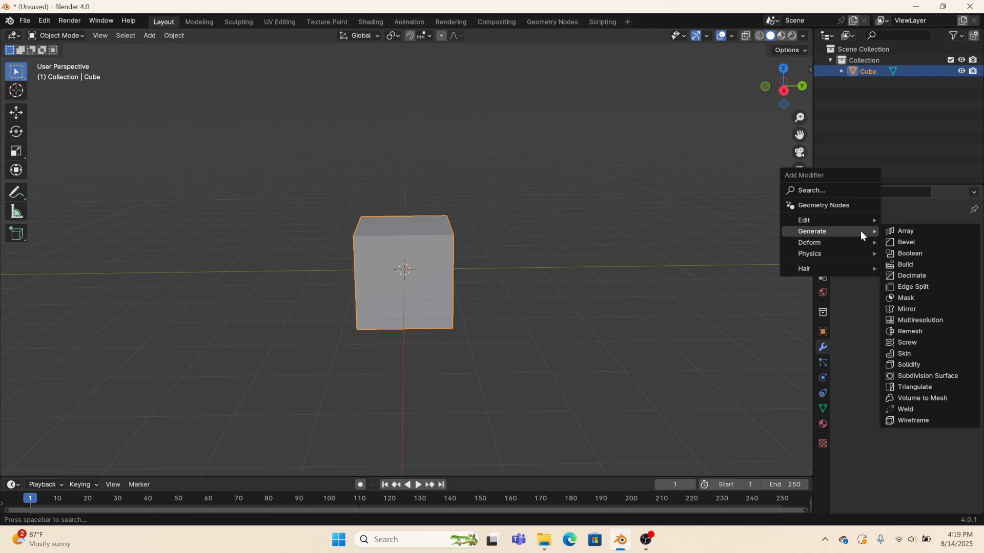
{"action": "left_click", "coordinate": [943, 376]}
{"action": "left_click", "coordinate": [959, 278]}
{"action": "left_click", "coordinate": [959, 278]}
{"action": "left_click", "coordinate": [958, 278]}
{"action": "left_click", "coordinate": [958, 278]}
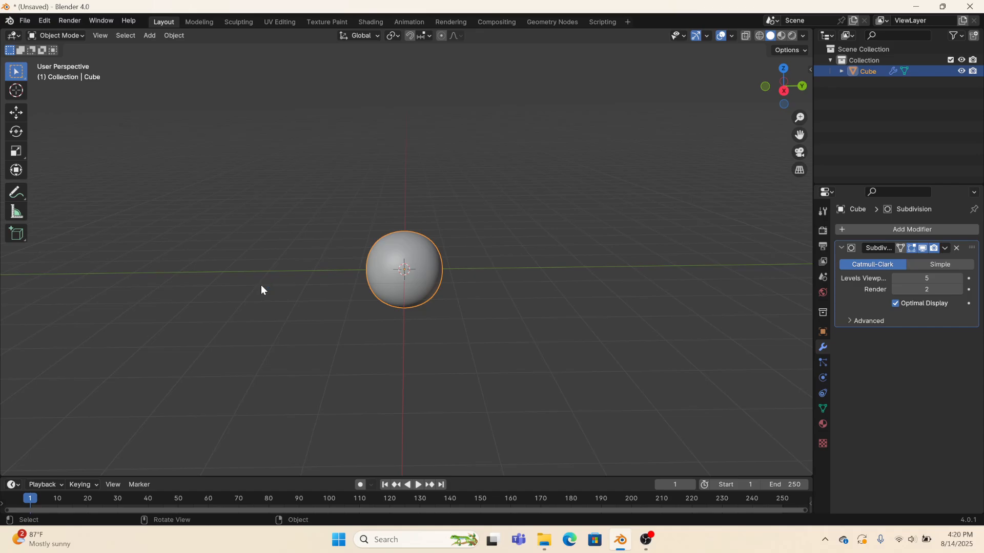
Step: Apply smooth shading to the subdivided cube
{"action": "scroll", "coordinate": [472, 305], "scroll_direction": "up", "scroll_amount": 3}
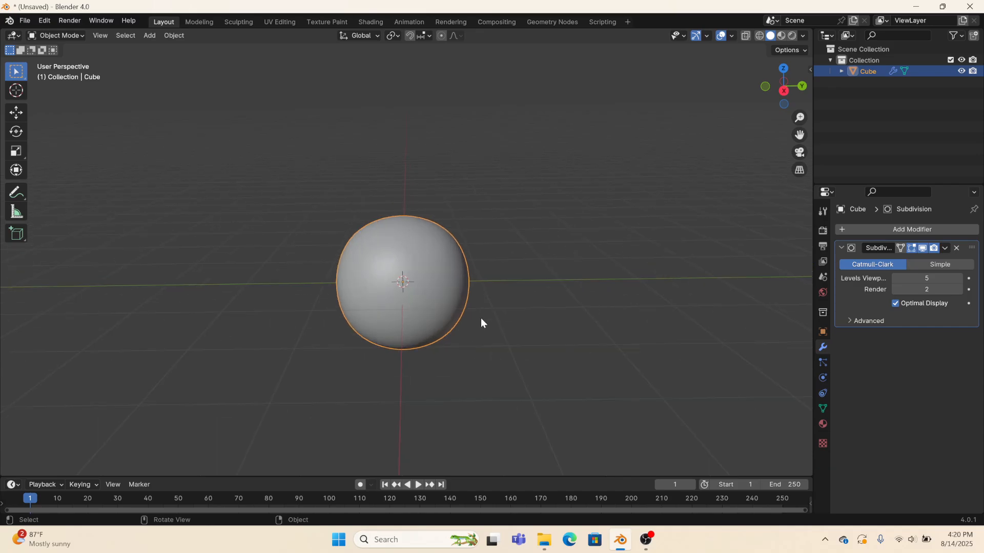
{"action": "middle_click_drag", "start_coordinate": [481, 318], "coordinate": [504, 291]}
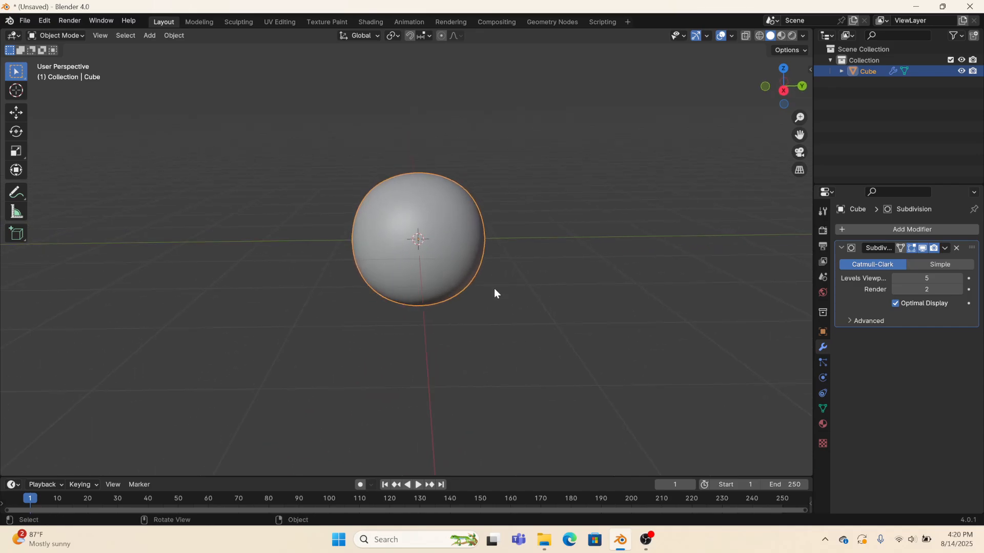
{"action": "right_click", "coordinate": [413, 182]}
{"action": "left_click", "coordinate": [412, 180]}
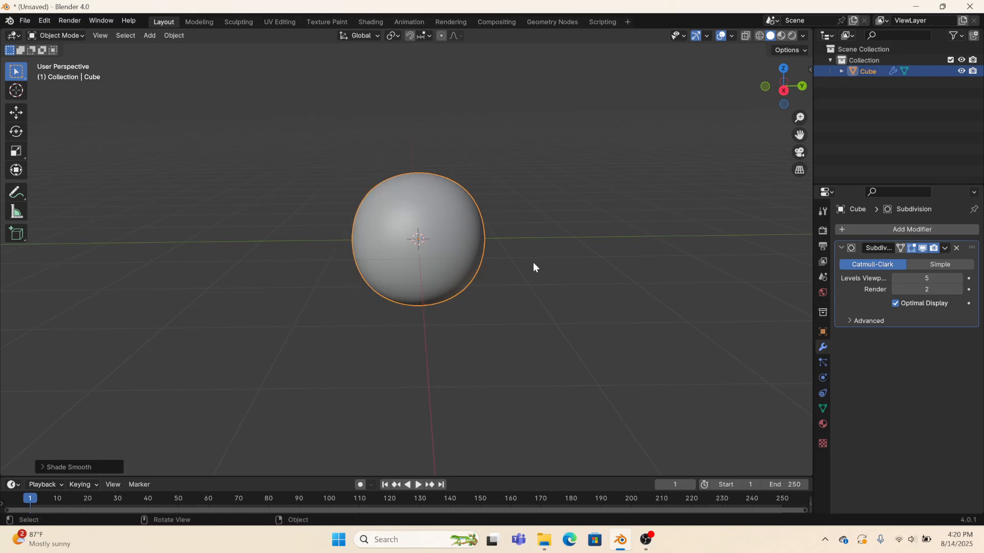
Step: Add a Displace modifier to the cube and give it a new texture named rock
{"action": "left_click", "coordinate": [896, 228]}
{"action": "mouse_move", "coordinate": [896, 225]}
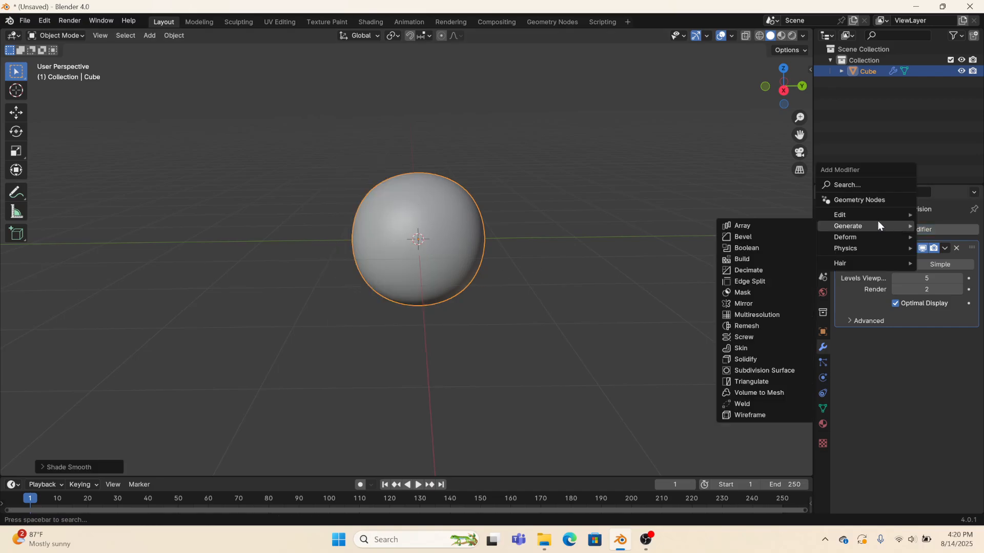
{"action": "mouse_move", "coordinate": [840, 215]}
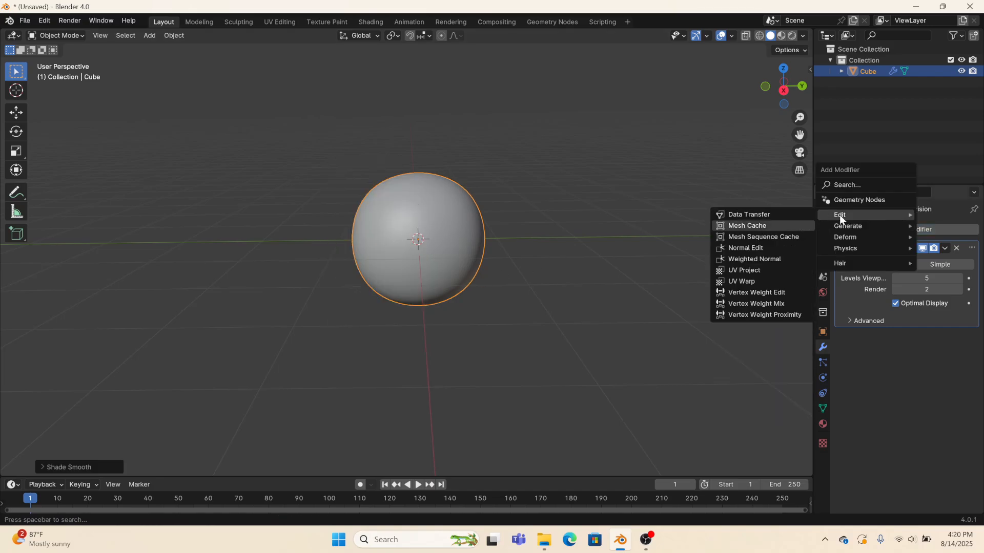
{"action": "left_click", "coordinate": [861, 183]}
{"action": "type", "text": "dis"}
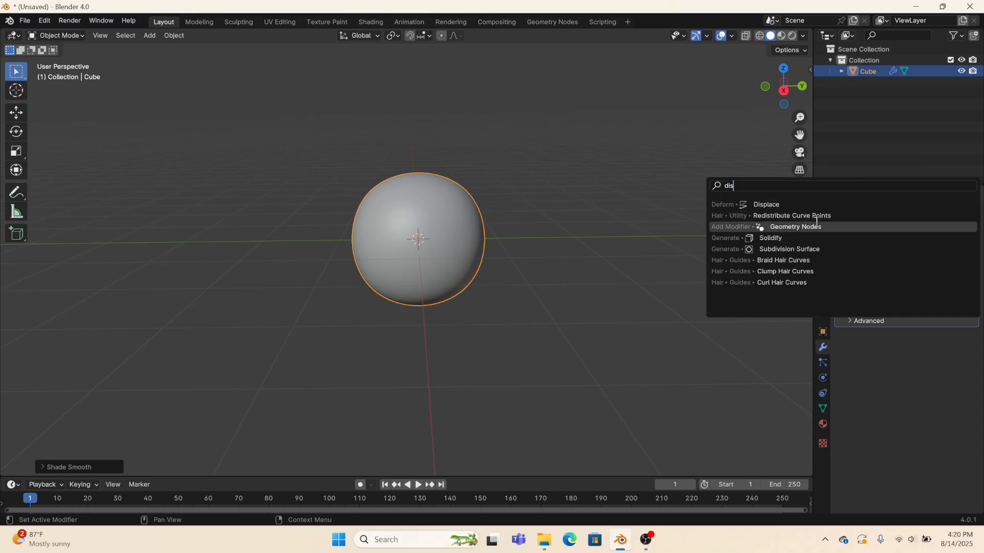
{"action": "left_click", "coordinate": [807, 206]}
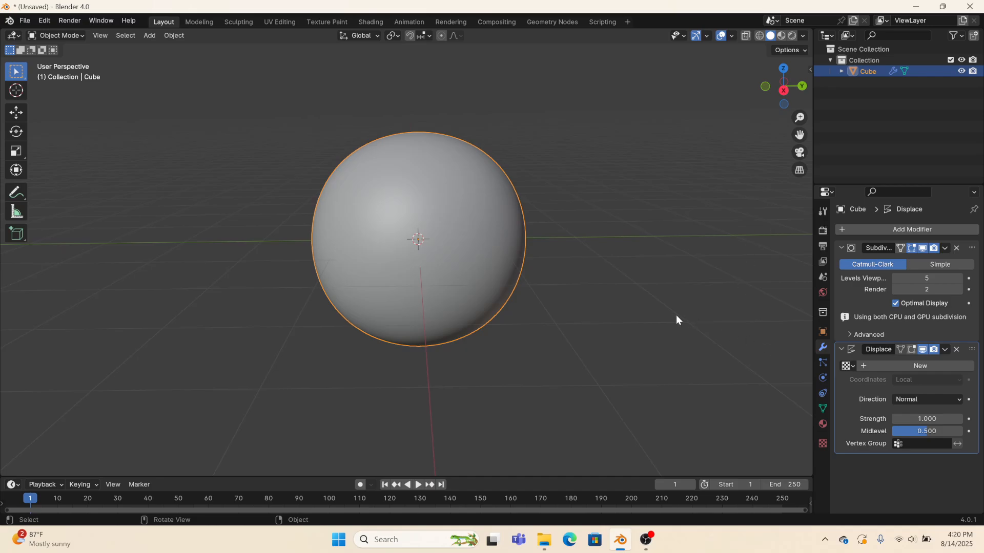
{"action": "left_click", "coordinate": [914, 366]}
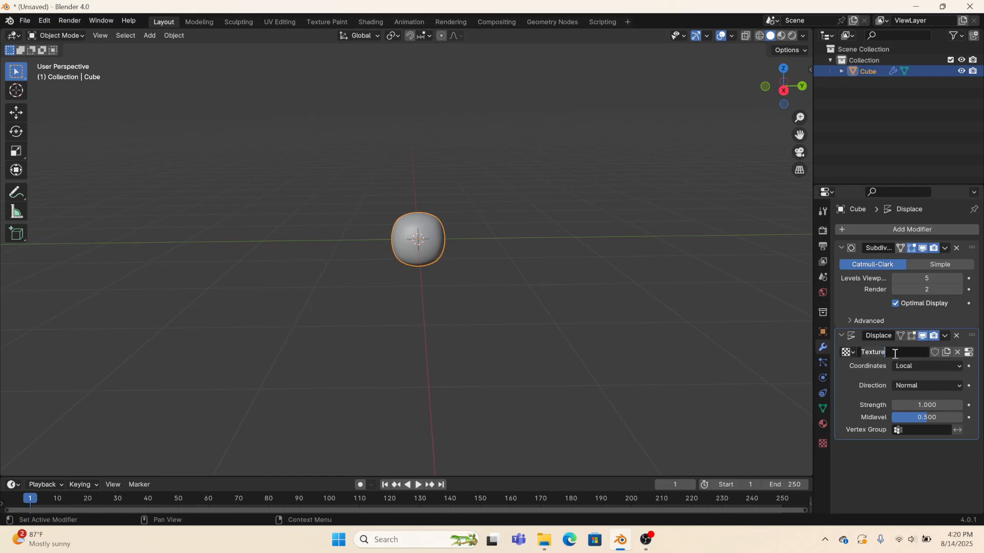
{"action": "type", "text": "rock"}
Step: Change the rock texture's type to Voronoi
{"action": "left_click", "coordinate": [823, 447]}
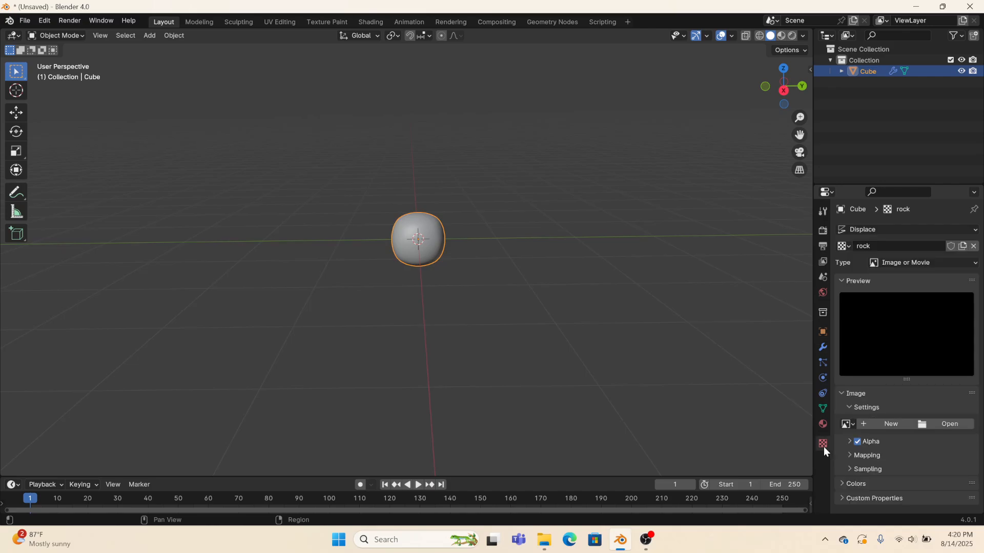
{"action": "left_click", "coordinate": [895, 266]}
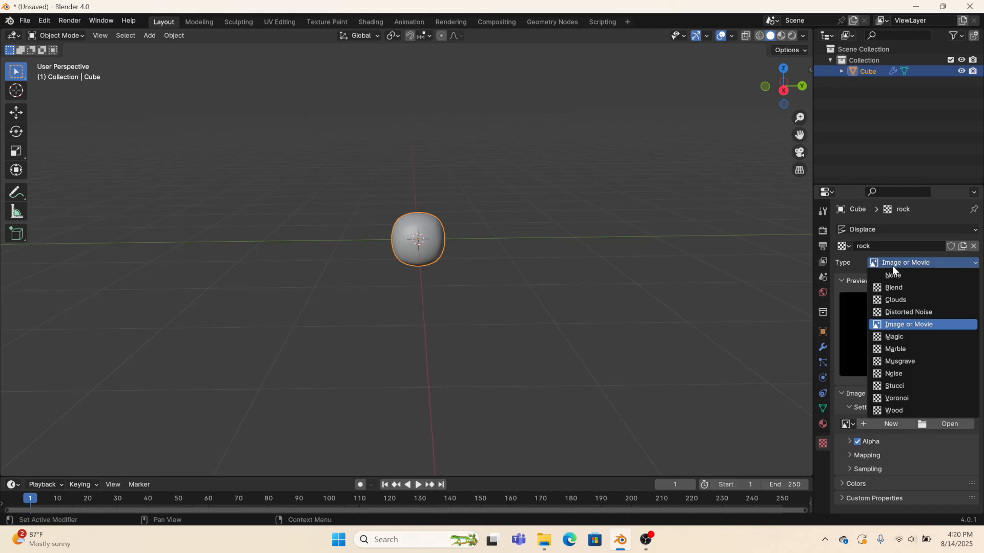
{"action": "left_click", "coordinate": [896, 398]}
{"action": "middle_click_drag", "start_coordinate": [566, 285], "coordinate": [527, 282]}
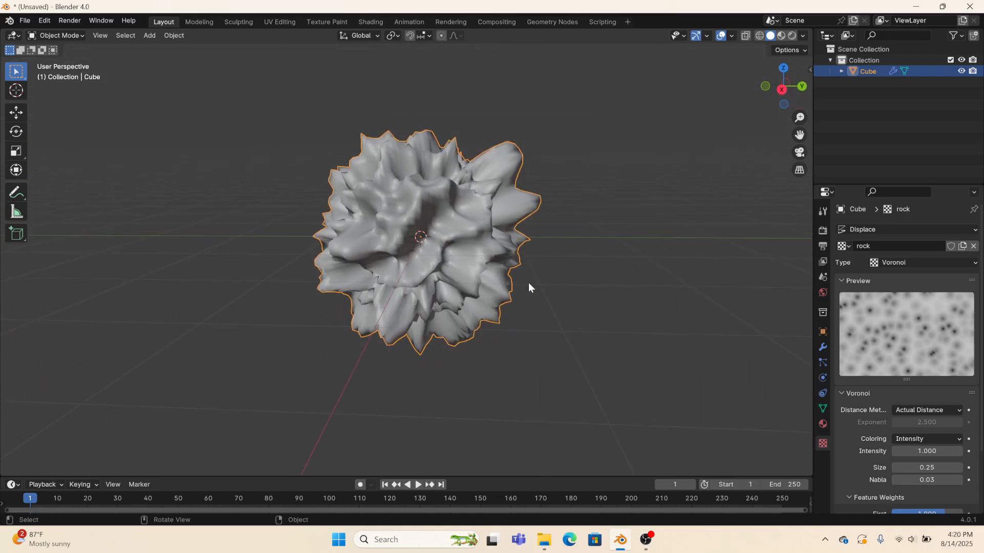
Step: Set the Voronoi texture's distance metric to Distance Squared and its size to 1.14
{"action": "left_click", "coordinate": [937, 412]}
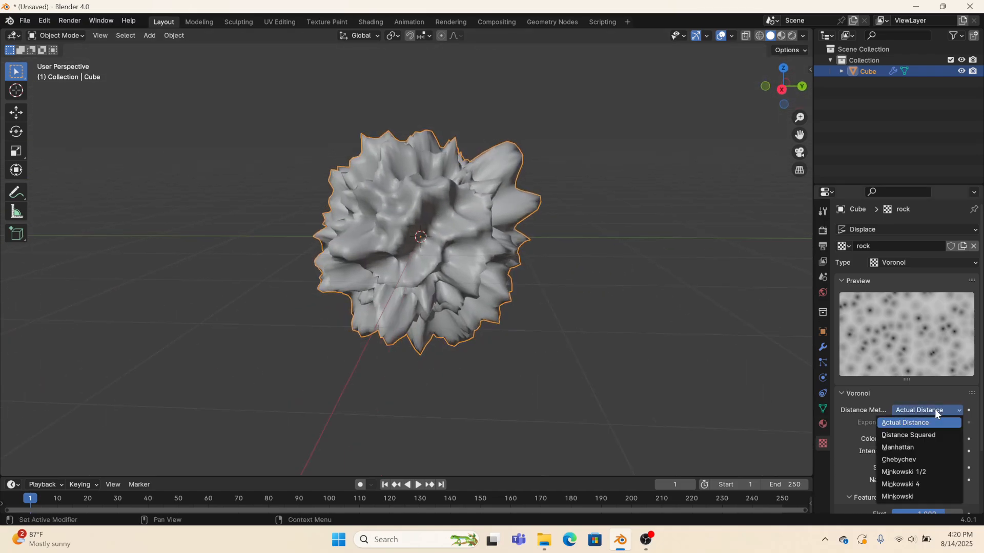
{"action": "left_click", "coordinate": [899, 436]}
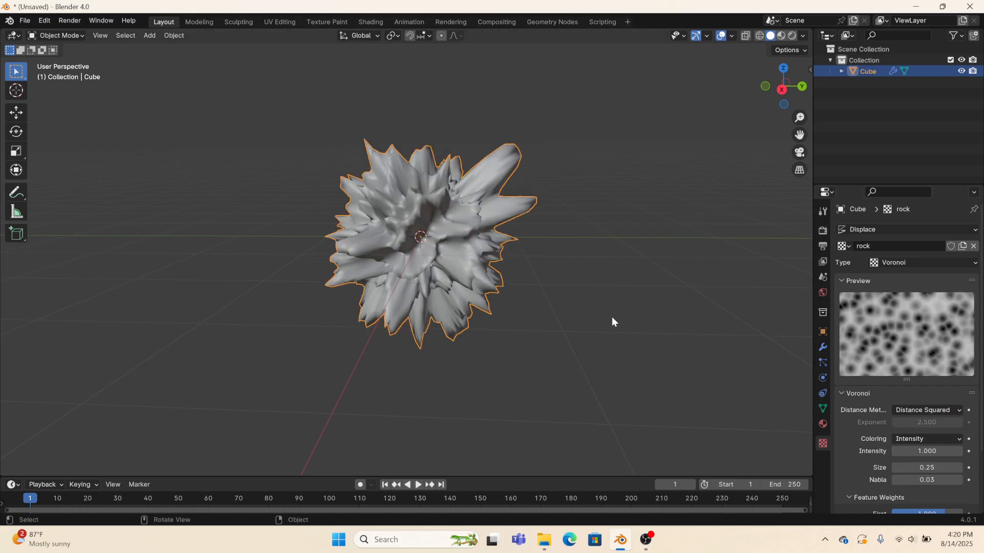
{"action": "left_click_drag", "start_coordinate": [922, 468], "coordinate": [891, 469]}
{"action": "middle_click_drag", "start_coordinate": [641, 328], "coordinate": [601, 329]}
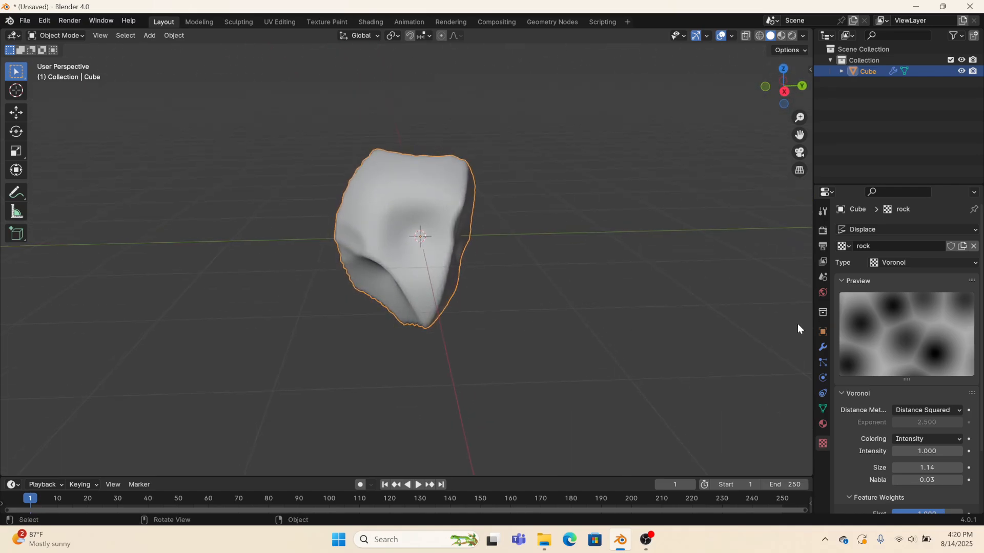
Step: Raise the Subdivision modifier's viewport levels to 6 and check the rock's surface from all sides
{"action": "left_click", "coordinate": [823, 347]}
{"action": "left_click", "coordinate": [960, 280]}
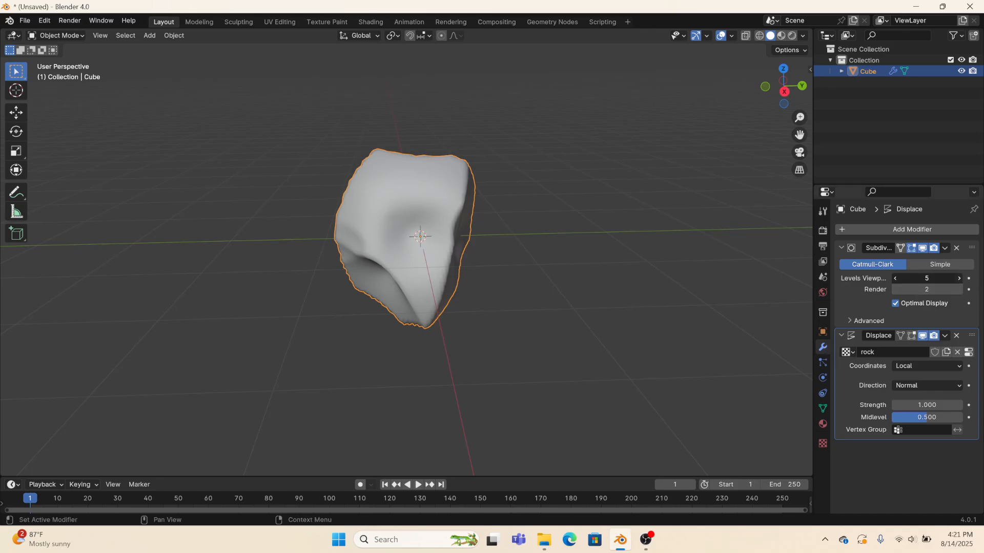
{"action": "middle_click_drag", "start_coordinate": [451, 209], "coordinate": [550, 202]}
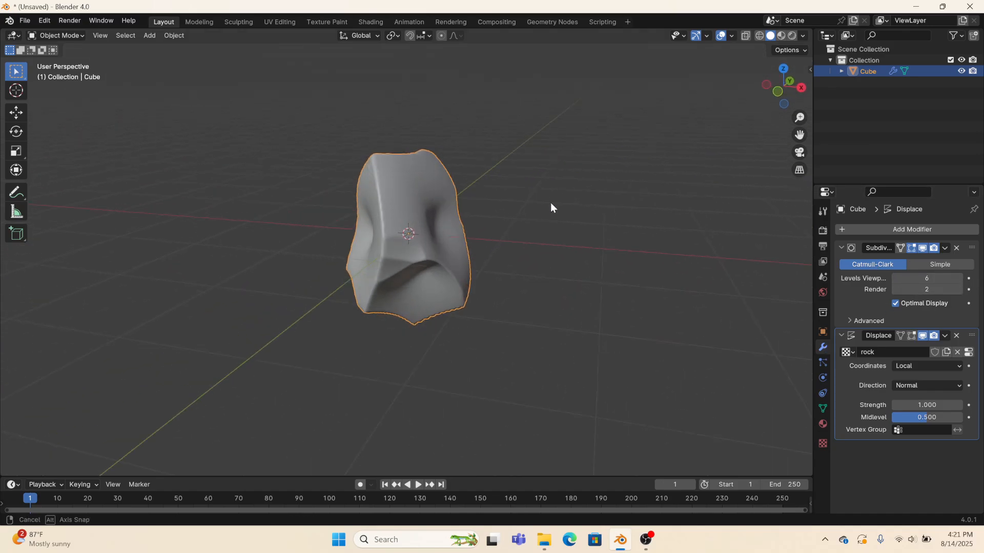
{"action": "scroll", "coordinate": [498, 229], "scroll_direction": "up", "scroll_amount": 2}
{"action": "middle_click_drag", "start_coordinate": [498, 229], "coordinate": [641, 226]}
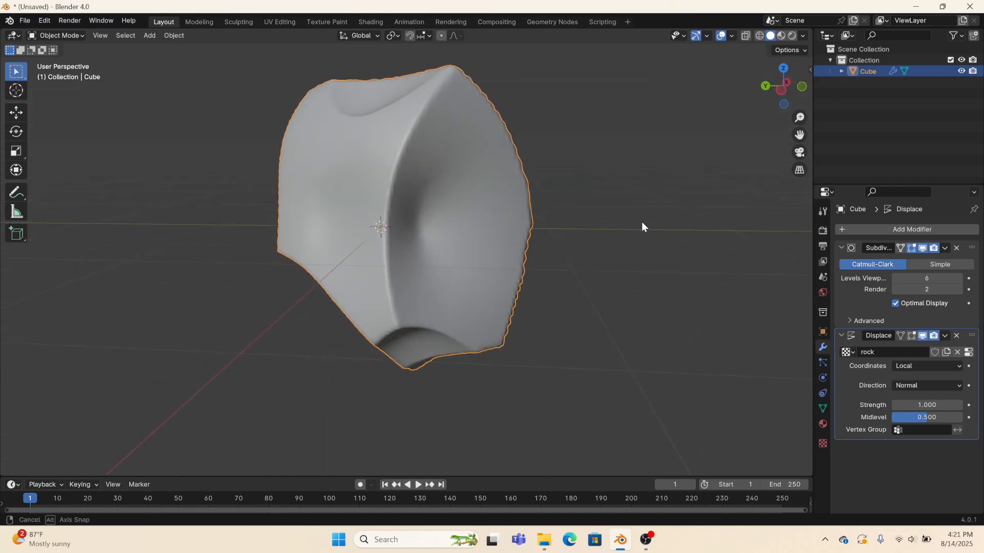
{"action": "middle_click_drag", "start_coordinate": [577, 217], "coordinate": [645, 171]}
{"action": "scroll", "coordinate": [592, 167], "scroll_direction": "down", "scroll_amount": 2}
Step: Reduce the Displace modifier's strength to 0.800
{"action": "left_click", "coordinate": [780, 88]}
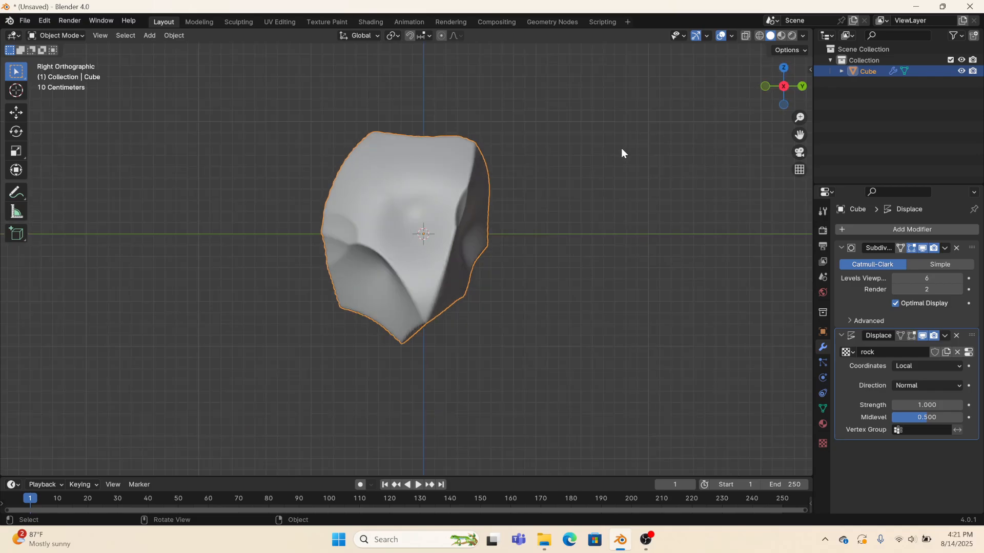
{"action": "scroll", "coordinate": [552, 219], "scroll_direction": "down", "scroll_amount": 2}
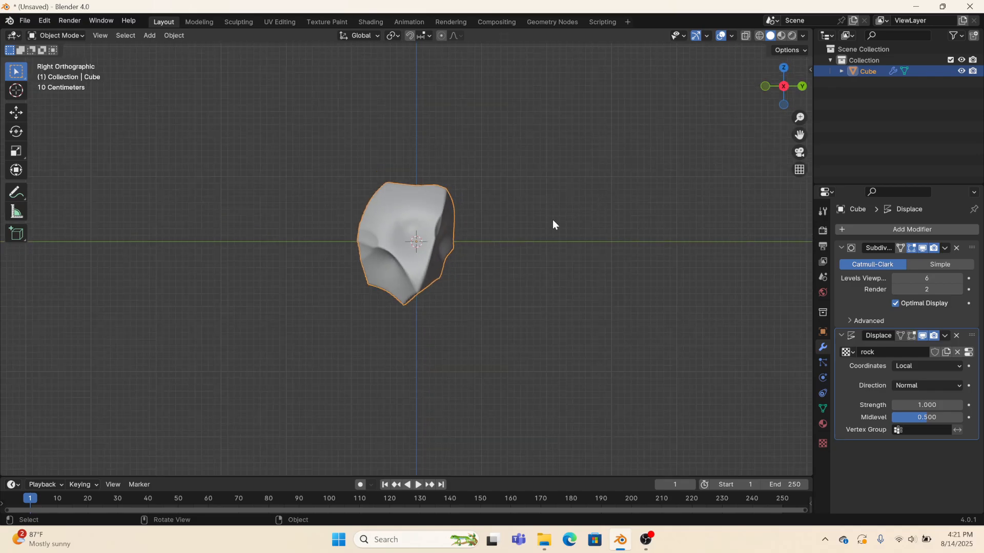
{"action": "left_click", "coordinate": [896, 405]}
{"action": "left_click", "coordinate": [896, 405]}
{"action": "middle_click_drag", "start_coordinate": [557, 263], "coordinate": [526, 253]}
{"action": "scroll", "coordinate": [527, 252], "scroll_direction": "up", "scroll_amount": 3}
Step: Try viewport subdivision level 5 and a much higher Displace strength, undo the strength change and restore level 6
{"action": "left_click", "coordinate": [896, 279]}
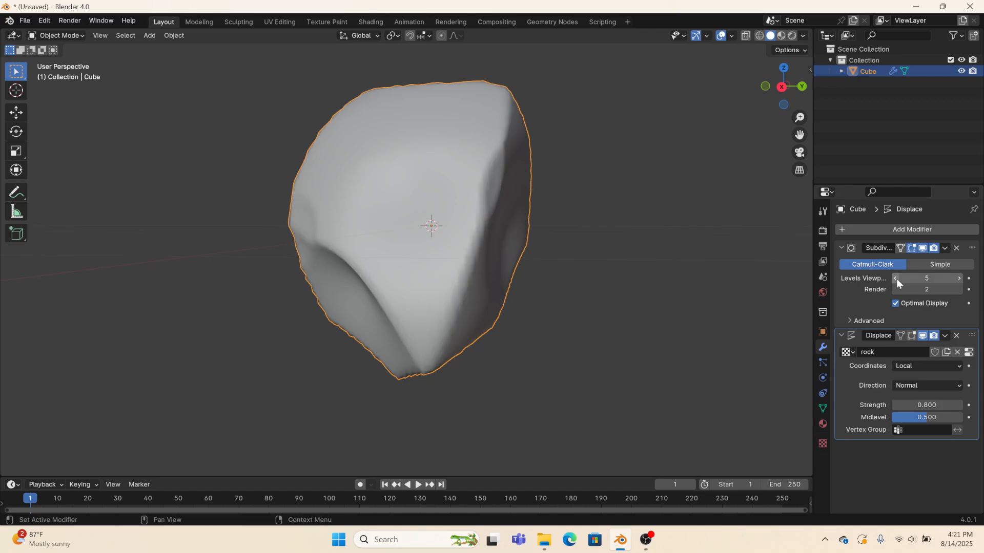
{"action": "middle_click_drag", "start_coordinate": [640, 288], "coordinate": [689, 304]}
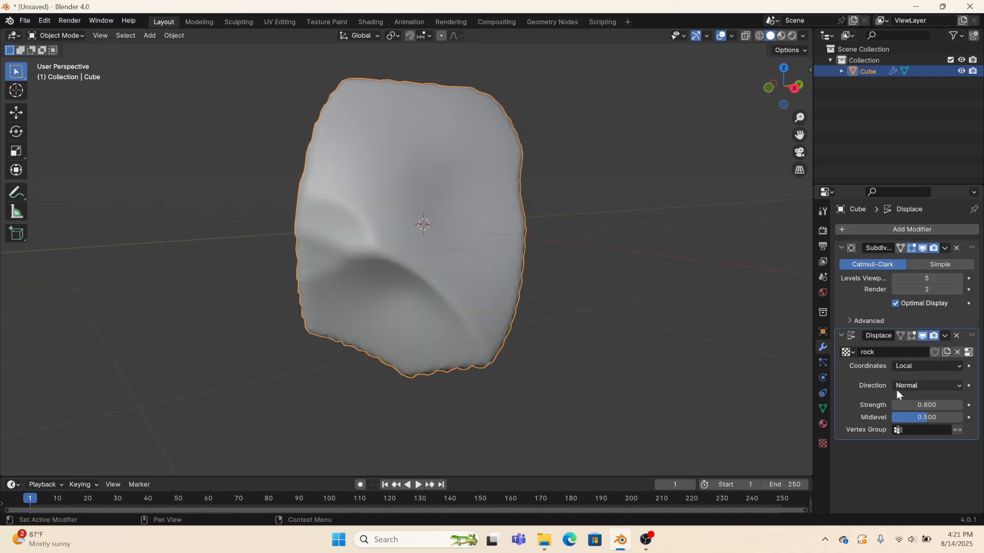
{"action": "left_click_drag", "start_coordinate": [925, 405], "coordinate": [982, 405]}
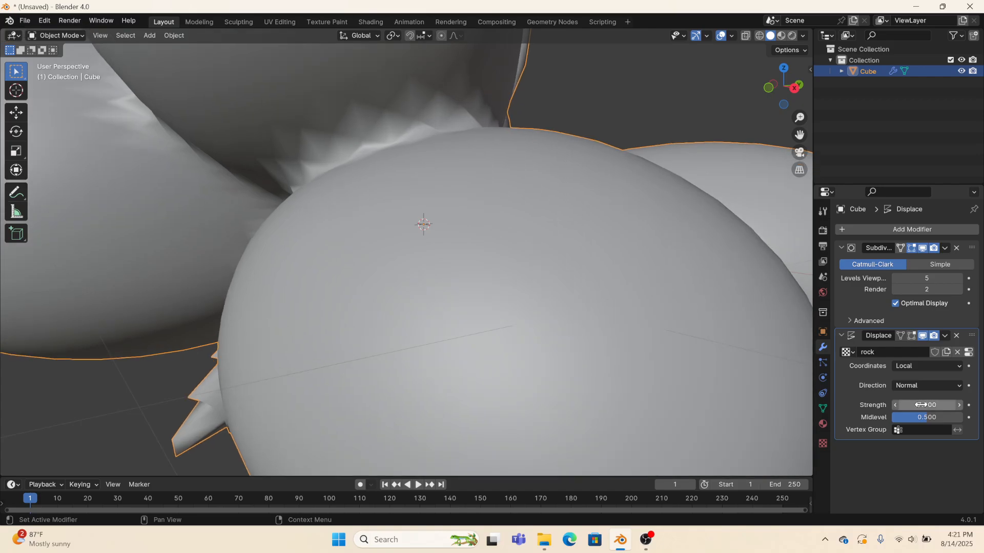
{"action": "key", "text": "ctrl+z"}
{"action": "middle_click_drag", "start_coordinate": [619, 240], "coordinate": [607, 262]}
{"action": "left_click", "coordinate": [957, 278]}
{"action": "scroll", "coordinate": [666, 233], "scroll_direction": "down", "scroll_amount": 5}
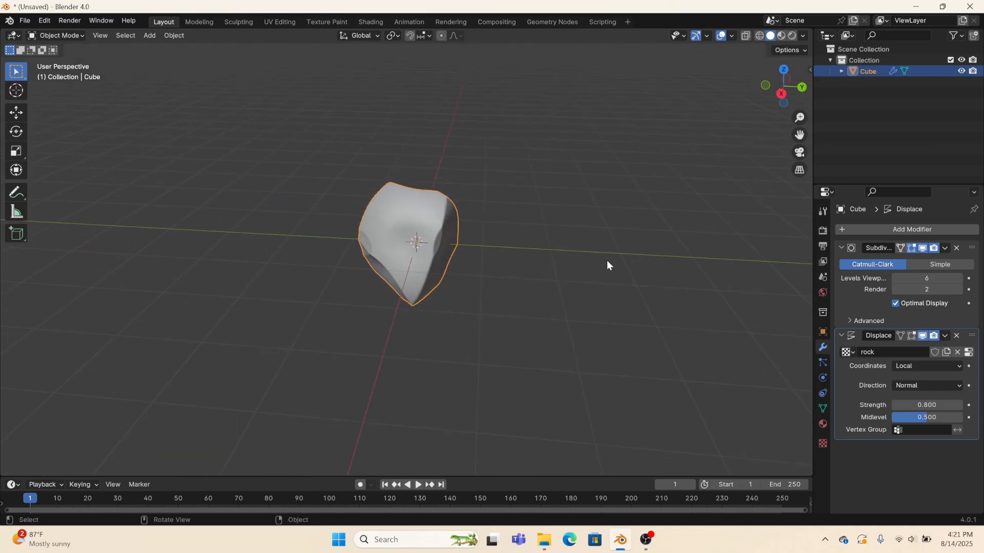
Step: Add a Plain Axes empty to the scene while in the right orthographic view
{"action": "left_click", "coordinate": [780, 94]}
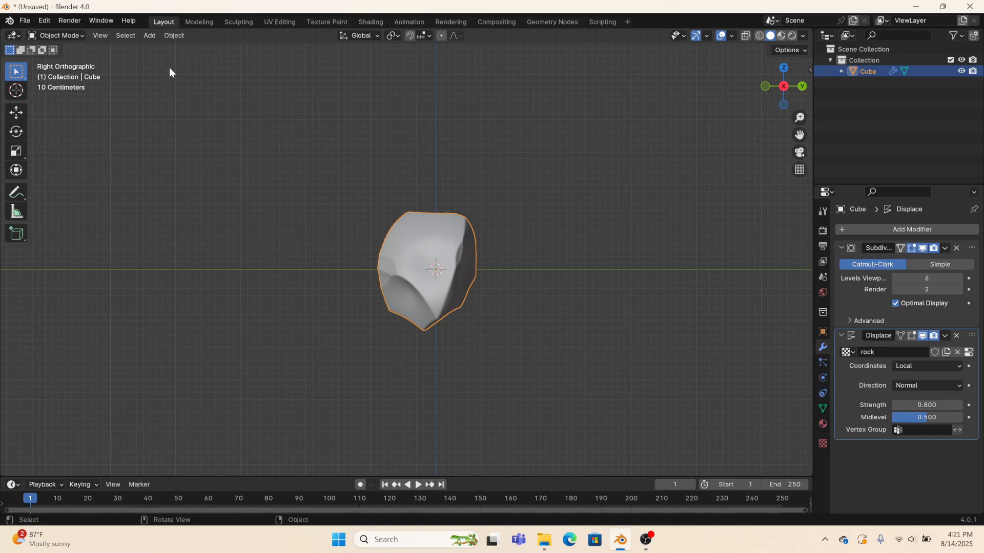
{"action": "left_click", "coordinate": [150, 35]}
{"action": "mouse_move", "coordinate": [151, 48]}
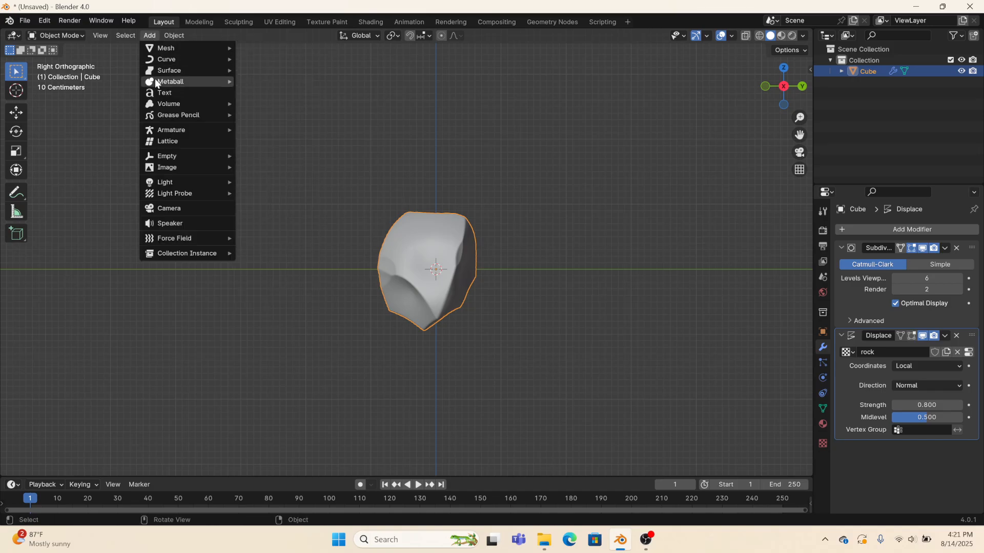
{"action": "mouse_move", "coordinate": [187, 154]}
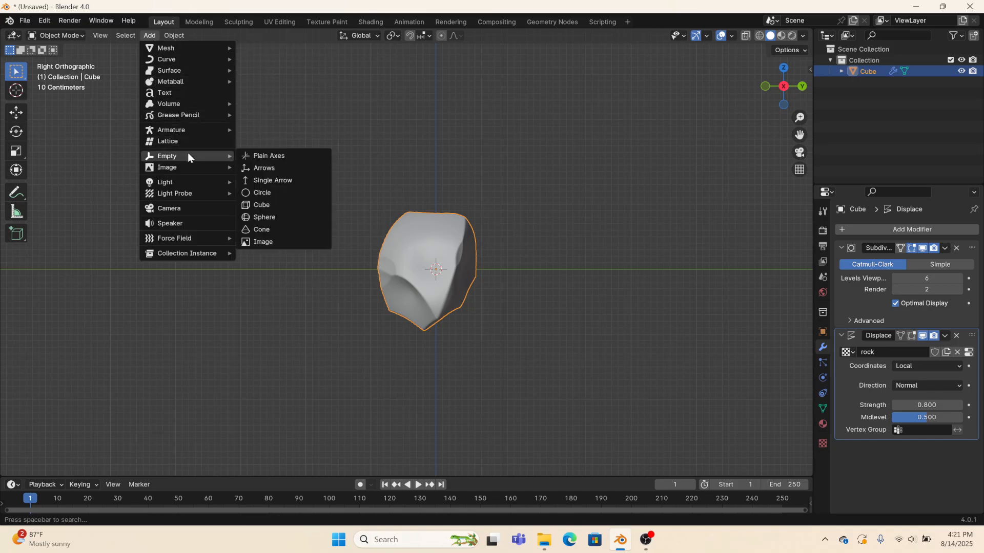
{"action": "left_click", "coordinate": [303, 156]}
Step: Set the rock's Displace coordinates to Object with the Empty as the reference object
{"action": "left_click", "coordinate": [476, 238]}
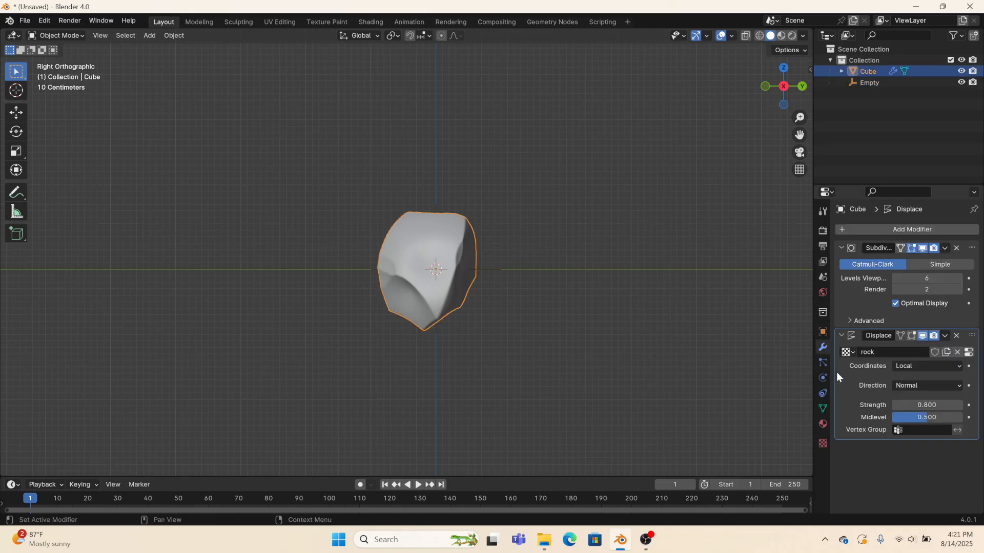
{"action": "left_click", "coordinate": [945, 366]}
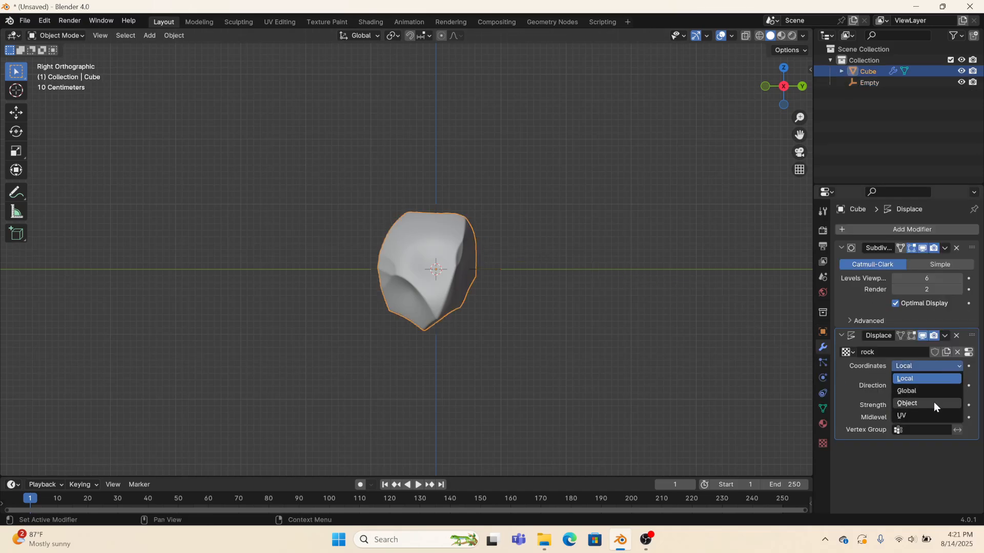
{"action": "left_click", "coordinate": [934, 402]}
{"action": "left_click", "coordinate": [956, 378]}
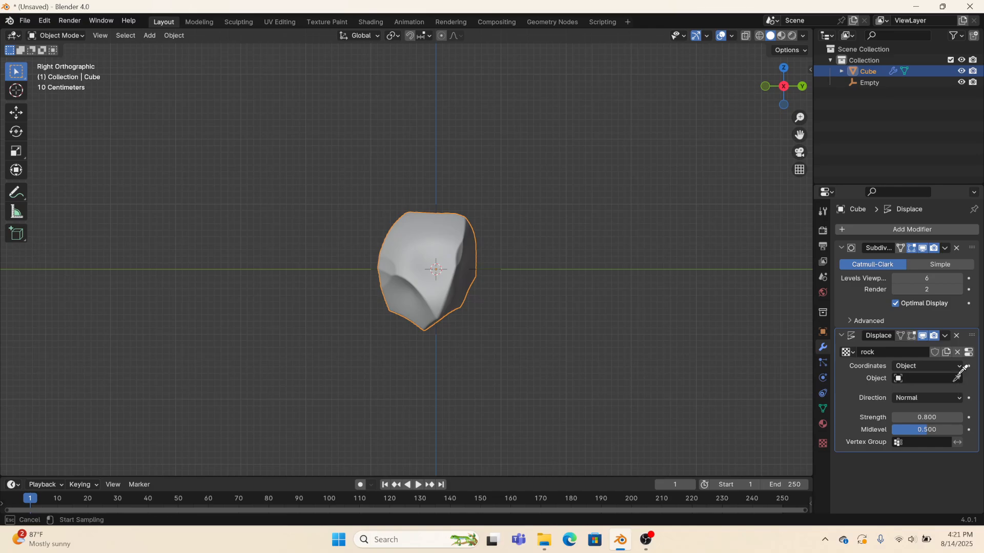
{"action": "left_click", "coordinate": [869, 83]}
Step: Move the Empty to about Y -1.89 m and Z 0.69 m to reshape the rock, and inspect the result
{"action": "left_click", "coordinate": [491, 270]}
{"action": "key", "text": "g"}
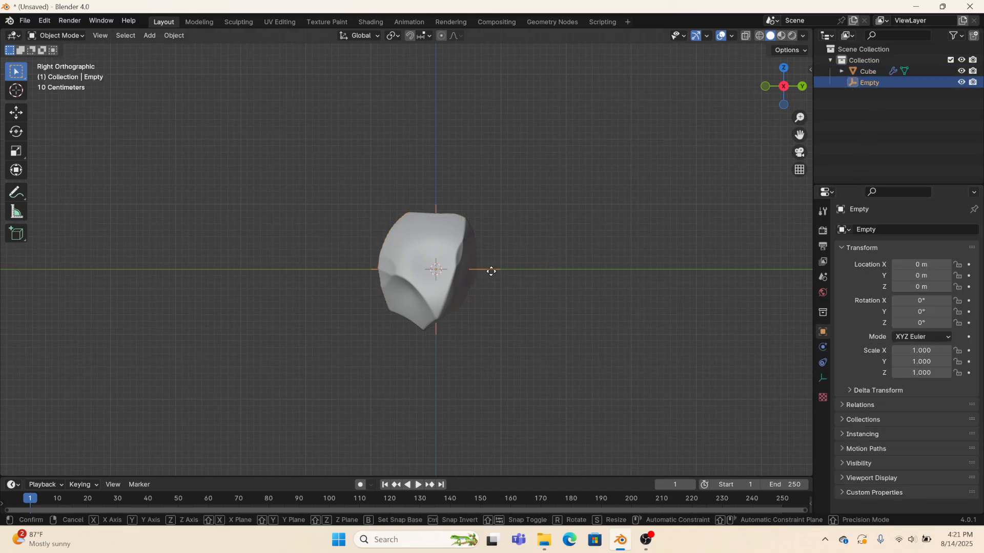
{"action": "left_click", "coordinate": [370, 226]}
{"action": "middle_click_drag", "start_coordinate": [370, 225], "coordinate": [631, 257]}
{"action": "scroll", "coordinate": [296, 218], "scroll_direction": "up", "scroll_amount": 5}
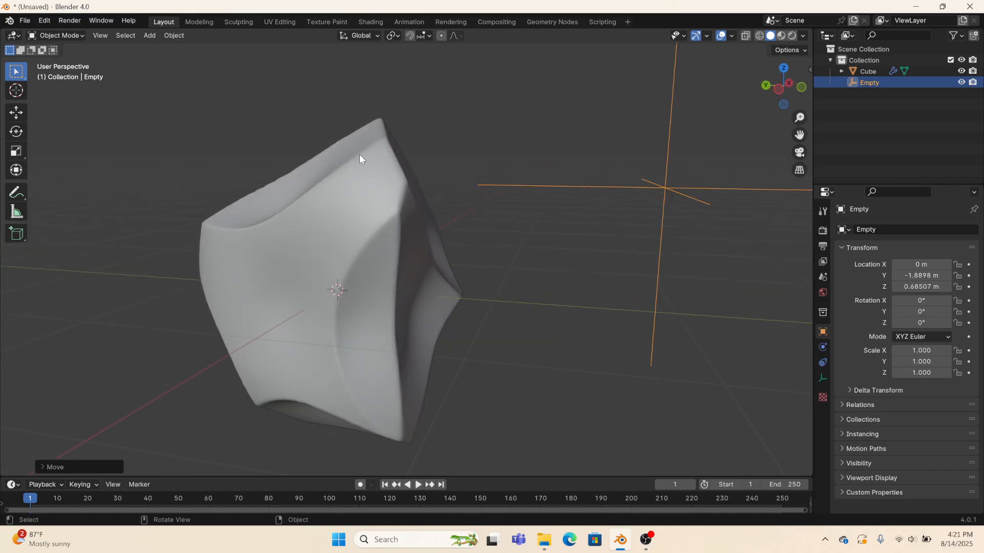
{"action": "middle_click_drag", "start_coordinate": [438, 297], "coordinate": [185, 277]}
{"action": "scroll", "coordinate": [186, 279], "scroll_direction": "down", "scroll_amount": 5}
{"action": "middle_click_drag", "start_coordinate": [268, 268], "coordinate": [294, 297]}
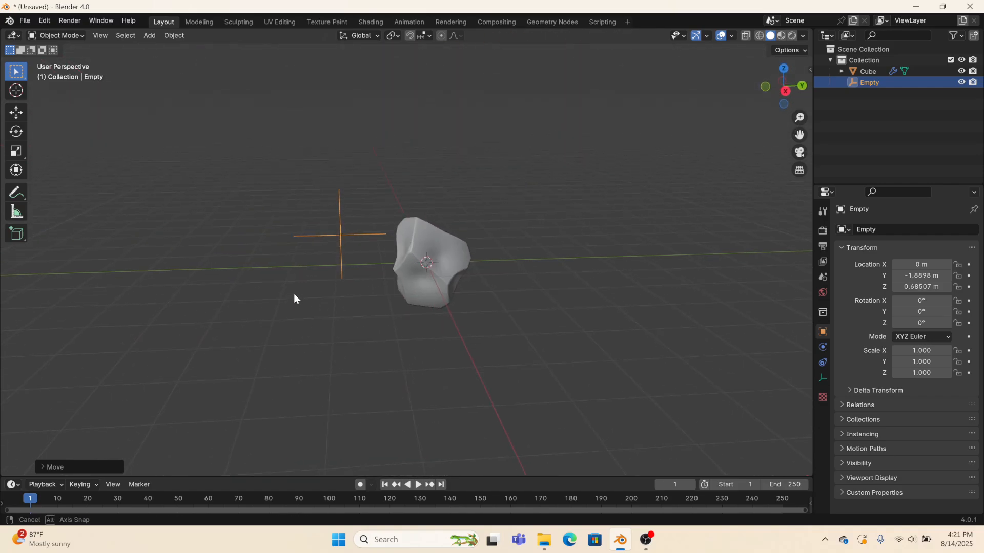
Step: Duplicate the rock in place and apply the Subdivision and Displace modifiers on the copy
{"action": "left_click", "coordinate": [423, 264]}
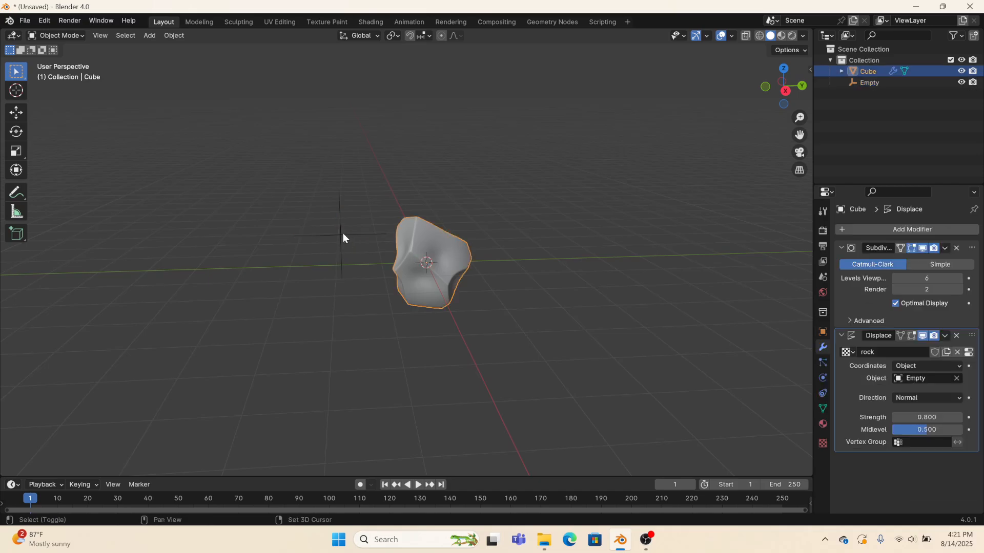
{"action": "key", "text": "shift+d"}
{"action": "right_click", "coordinate": [519, 255]}
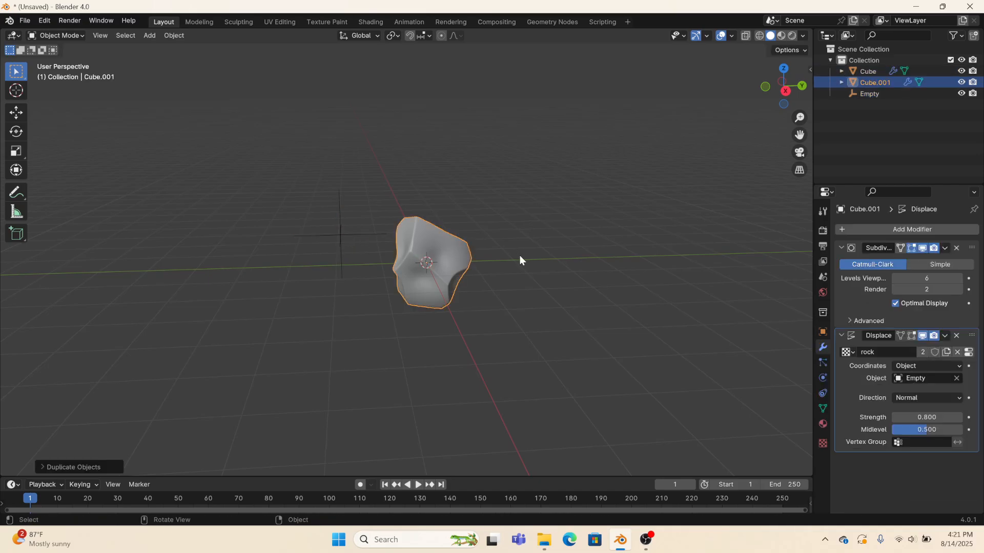
{"action": "left_click", "coordinate": [945, 249]}
{"action": "left_click", "coordinate": [936, 262]}
{"action": "left_click", "coordinate": [946, 248]}
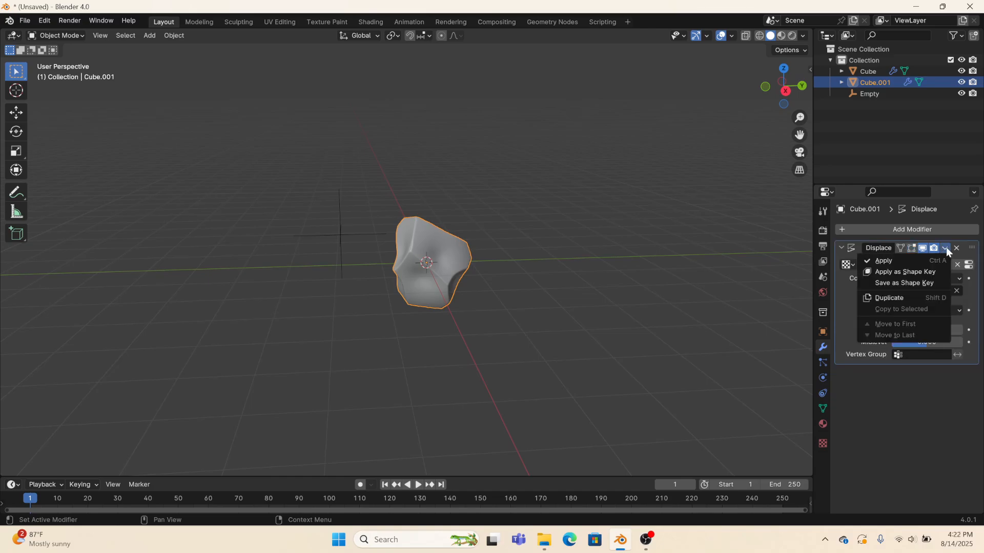
{"action": "left_click", "coordinate": [938, 256]}
Step: Move the original rock together with its Empty away from the copy, placing the Empty at about Y -6.59 m and Z 1.32 m
{"action": "left_click", "coordinate": [868, 71]}
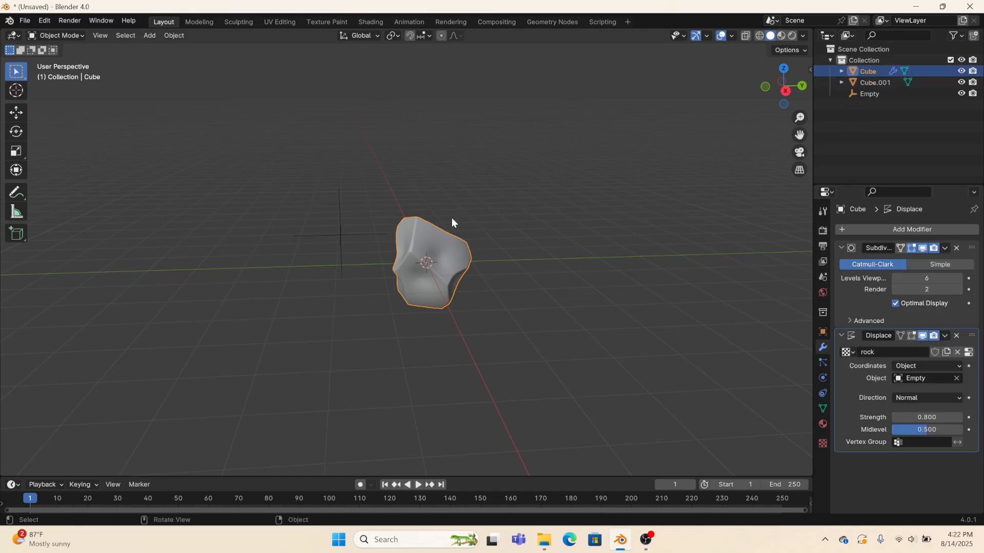
{"action": "left_click", "coordinate": [340, 221], "text": "shift"}
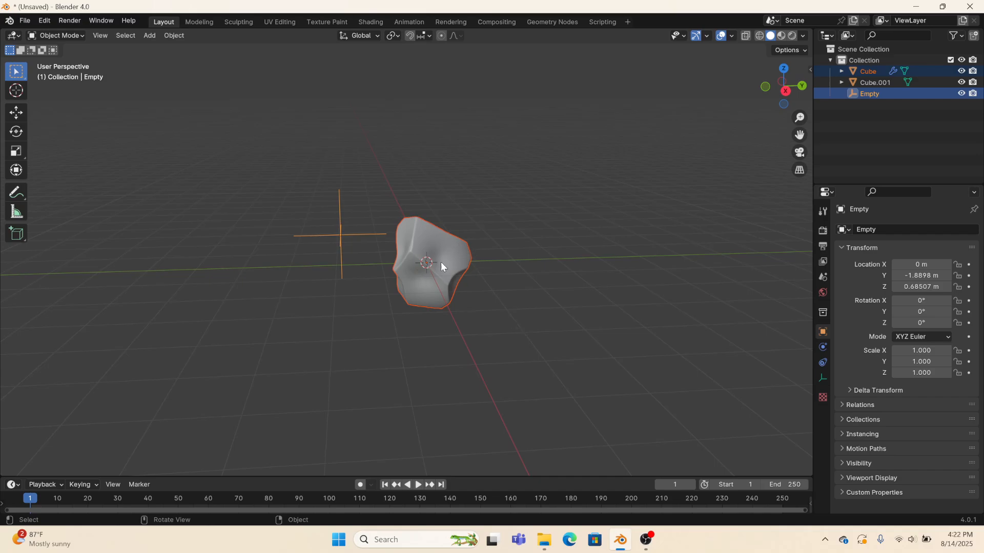
{"action": "key", "text": "shift+d"}
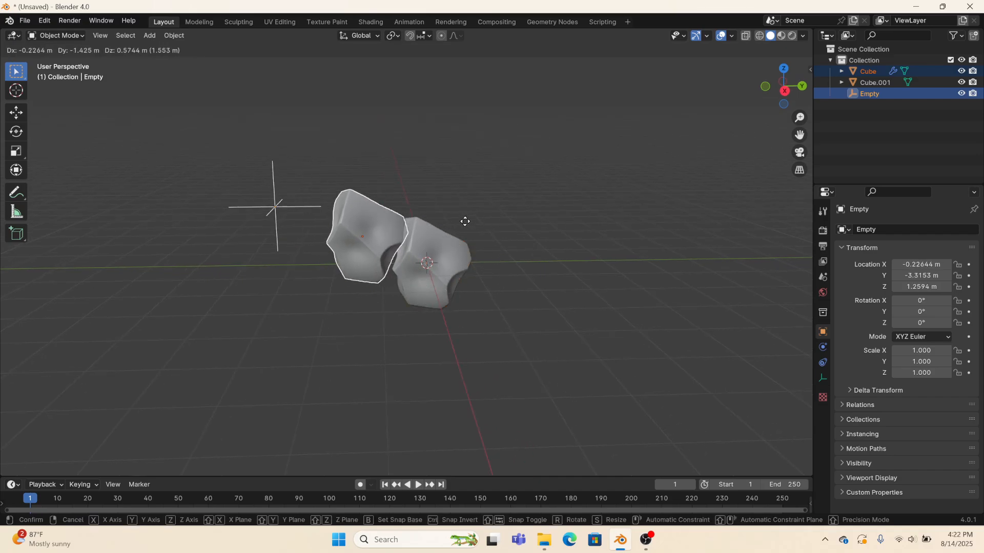
{"action": "left_click", "coordinate": [316, 224]}
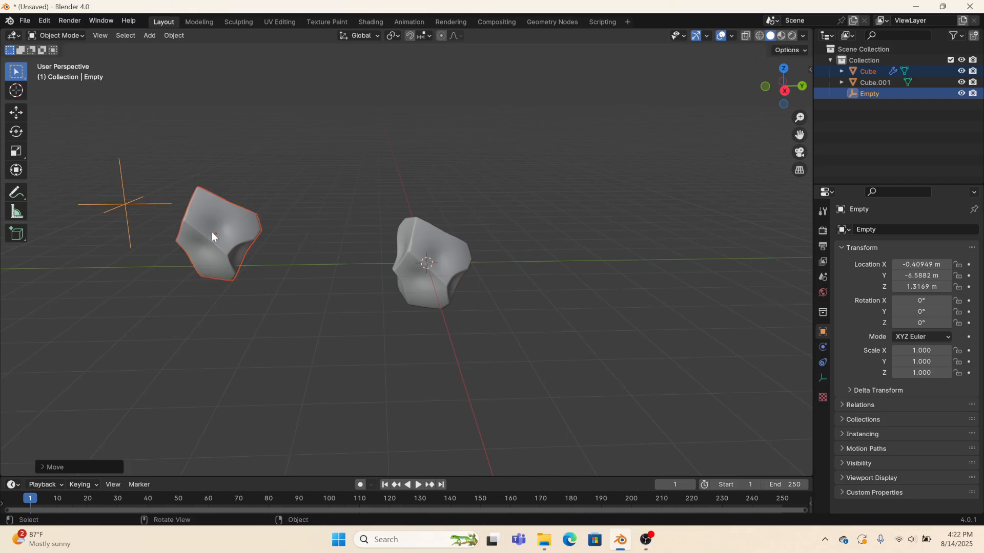
Step: Try moving the rock copy and reshaping the original rock through its Empty, and undo the Empty's move
{"action": "left_click", "coordinate": [405, 283]}
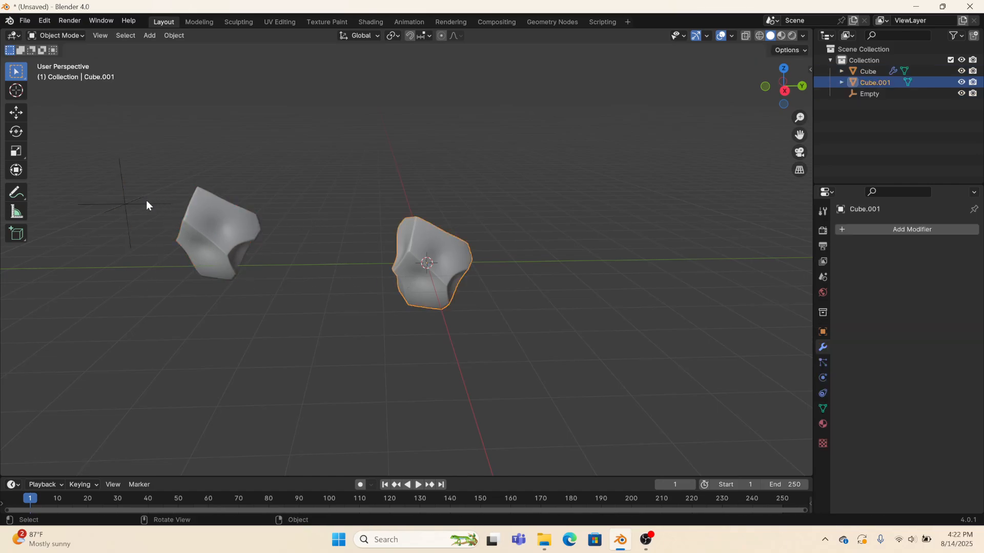
{"action": "key", "text": "g"}
{"action": "left_click", "coordinate": [111, 201]}
{"action": "left_click", "coordinate": [111, 201]}
{"action": "key", "text": "g"}
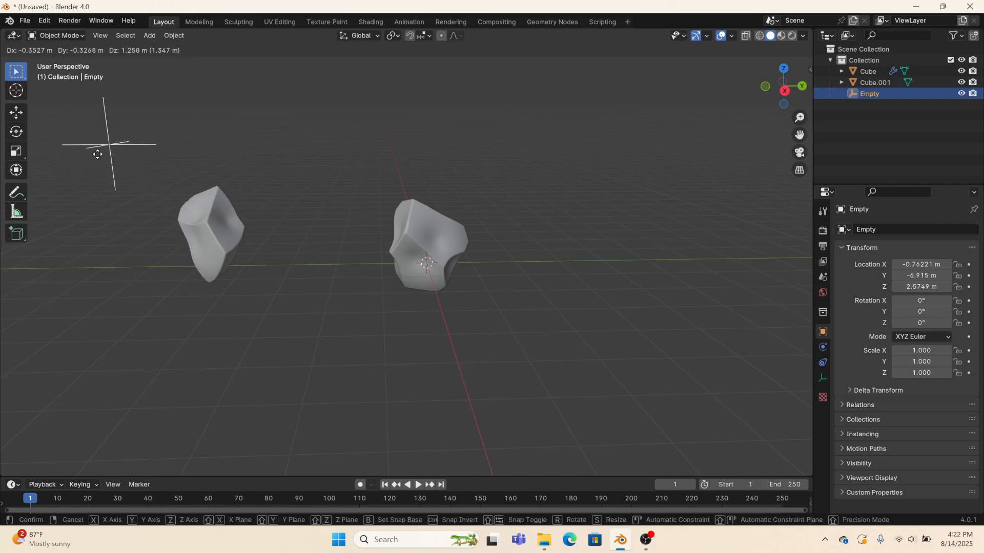
{"action": "left_click", "coordinate": [109, 168]}
{"action": "key", "text": "ctrl+z"}
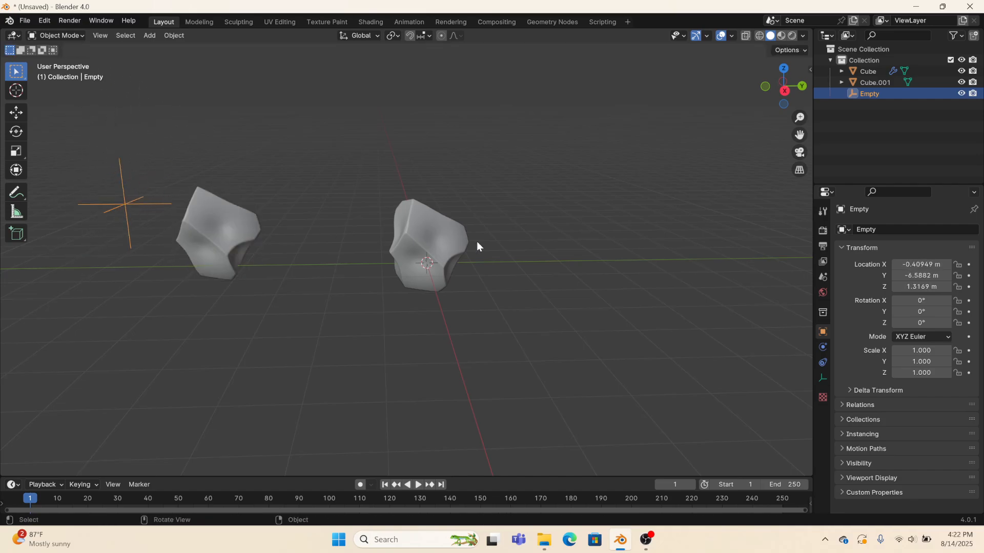
Step: Clear the rock copy's location to put it at the world origin, and inspect it up close
{"action": "left_click", "coordinate": [453, 247]}
{"action": "key", "text": "alt+g"}
{"action": "scroll", "coordinate": [478, 277], "scroll_direction": "up", "scroll_amount": 4}
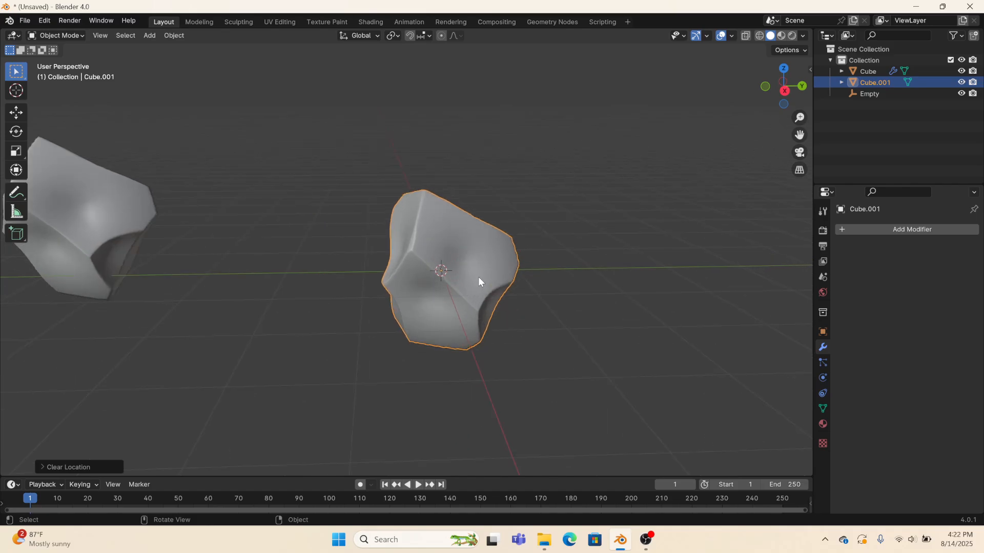
{"action": "middle_click_drag", "start_coordinate": [535, 277], "coordinate": [576, 162]}
{"action": "key", "text": "r"}
{"action": "left_click", "coordinate": [526, 373]}
{"action": "mouse_move", "coordinate": [525, 373]}
{"action": "middle_mouse_down"}
{"action": "mouse_move", "coordinate": [409, 223]}
{"action": "mouse_move", "coordinate": [450, 186]}
{"action": "mouse_move", "coordinate": [445, 201]}
{"action": "mouse_move", "coordinate": [501, 264]}
{"action": "mouse_move", "coordinate": [436, 313]}
{"action": "mouse_move", "coordinate": [366, 337]}
{"action": "mouse_move", "coordinate": [447, 394]}
{"action": "mouse_move", "coordinate": [471, 347]}
{"action": "mouse_move", "coordinate": [576, 249]}
{"action": "middle_mouse_up"}
{"action": "scroll", "coordinate": [512, 273], "scroll_direction": "up", "scroll_amount": 4}
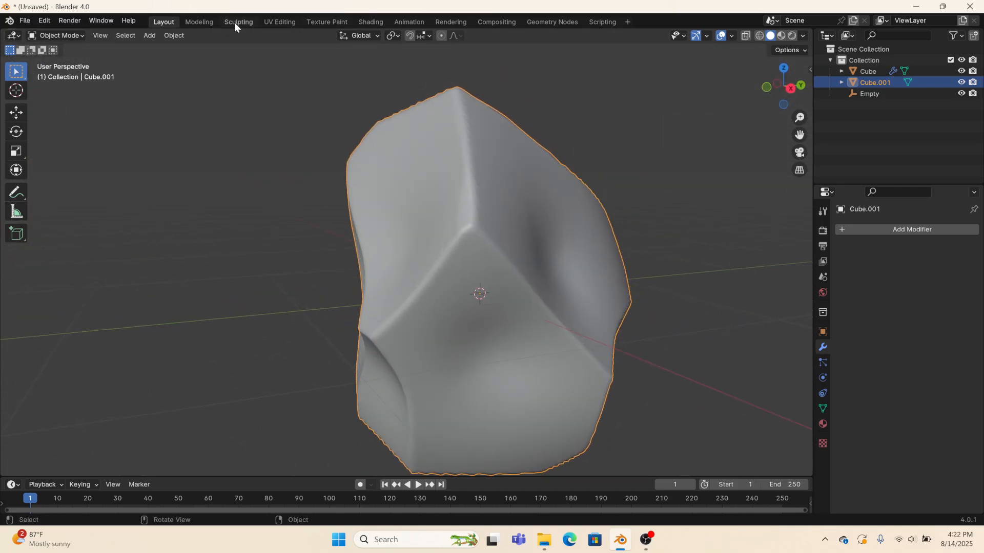
Step: Switch to the Sculpting workspace and flatten the rock copy's faces with the Flatten brush at 50 px radius and 0.500 strength
{"action": "left_click", "coordinate": [236, 22]}
{"action": "middle_click_drag", "start_coordinate": [272, 130], "coordinate": [413, 265]}
{"action": "key", "text": "shift+t"}
{"action": "mouse_move", "coordinate": [413, 265]}
{"action": "left_mouse_down"}
{"action": "mouse_move", "coordinate": [394, 239]}
{"action": "mouse_move", "coordinate": [416, 283]}
{"action": "left_mouse_up"}
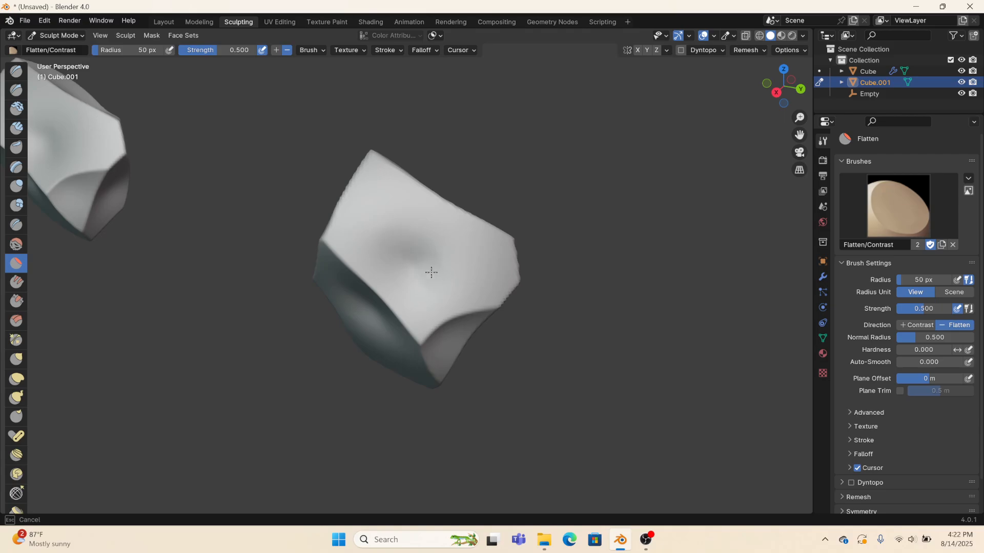
{"action": "left_click_drag", "start_coordinate": [407, 244], "coordinate": [425, 258]}
{"action": "middle_click_drag", "start_coordinate": [426, 257], "coordinate": [501, 248]}
{"action": "mouse_move", "coordinate": [480, 229]}
{"action": "left_mouse_down"}
{"action": "mouse_move", "coordinate": [452, 243]}
{"action": "mouse_move", "coordinate": [484, 245]}
{"action": "left_mouse_up"}
Step: Smooth the hollows and faces all around the rock copy using the Smooth brush at 111 px radius and 0.724 strength
{"action": "left_click", "coordinate": [17, 247]}
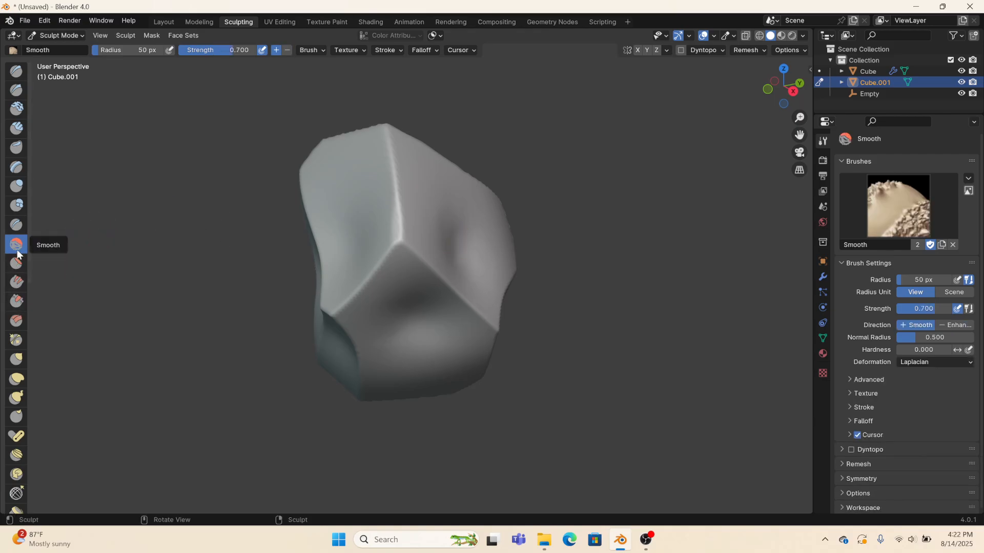
{"action": "left_click_drag", "start_coordinate": [128, 50], "coordinate": [196, 51]}
{"action": "key", "text": "shift+f"}
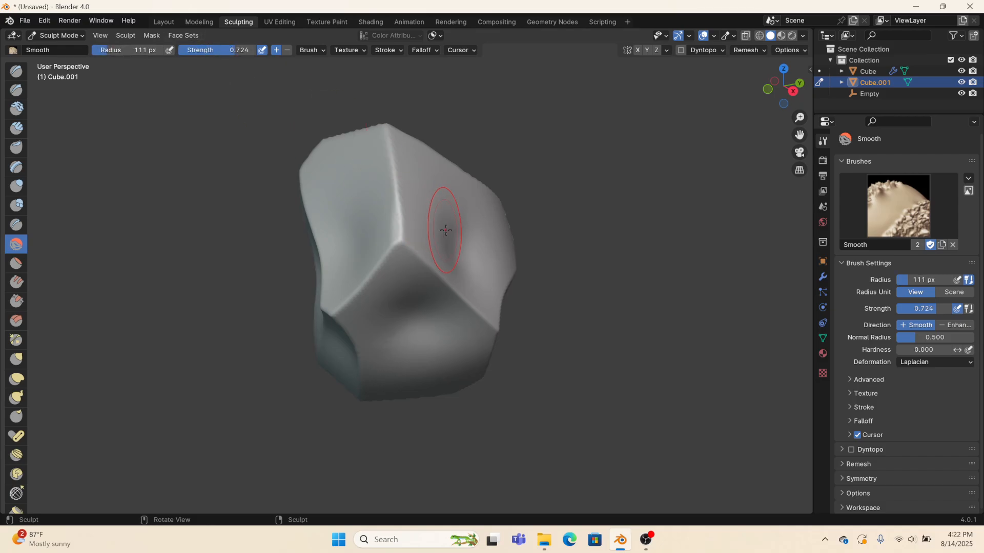
{"action": "left_click_drag", "start_coordinate": [450, 238], "coordinate": [468, 247]}
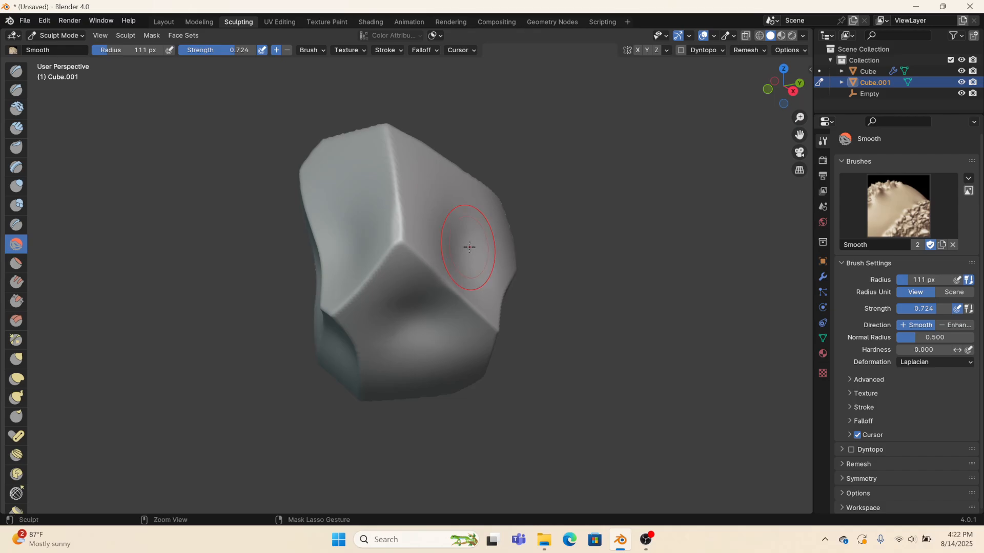
{"action": "middle_click_drag", "start_coordinate": [478, 246], "coordinate": [451, 244]}
{"action": "mouse_move", "coordinate": [429, 237]}
{"action": "left_mouse_down"}
{"action": "mouse_move", "coordinate": [457, 250]}
{"action": "mouse_move", "coordinate": [451, 241]}
{"action": "left_mouse_up"}
{"action": "middle_click_drag", "start_coordinate": [384, 362], "coordinate": [402, 301]}
{"action": "mouse_move", "coordinate": [404, 304]}
{"action": "left_mouse_down"}
{"action": "mouse_move", "coordinate": [417, 299]}
{"action": "mouse_move", "coordinate": [407, 306]}
{"action": "left_mouse_up"}
{"action": "middle_click_drag", "start_coordinate": [406, 306], "coordinate": [384, 252]}
{"action": "left_click_drag", "start_coordinate": [384, 252], "coordinate": [411, 266]}
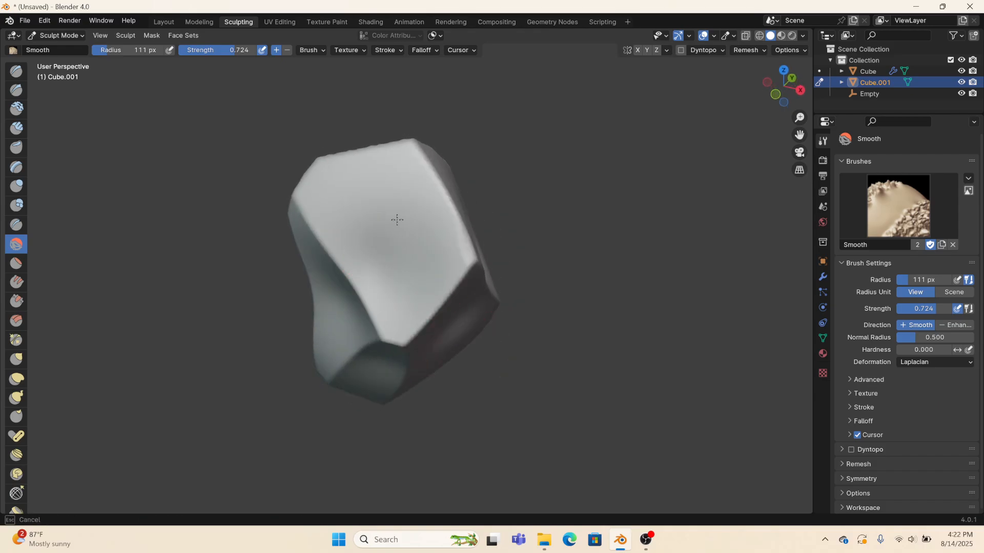
{"action": "left_click_drag", "start_coordinate": [397, 220], "coordinate": [400, 275]}
{"action": "middle_click_drag", "start_coordinate": [430, 331], "coordinate": [584, 332]}
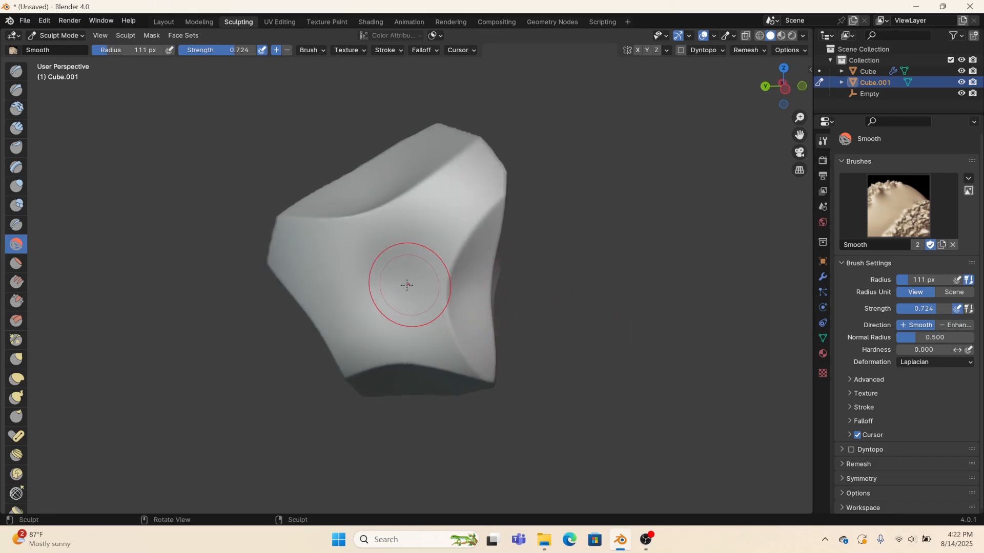
{"action": "mouse_move", "coordinate": [406, 285]}
{"action": "left_mouse_down"}
{"action": "mouse_move", "coordinate": [374, 290]}
{"action": "mouse_move", "coordinate": [391, 281]}
{"action": "left_mouse_up"}
{"action": "middle_click_drag", "start_coordinate": [391, 282], "coordinate": [500, 271]}
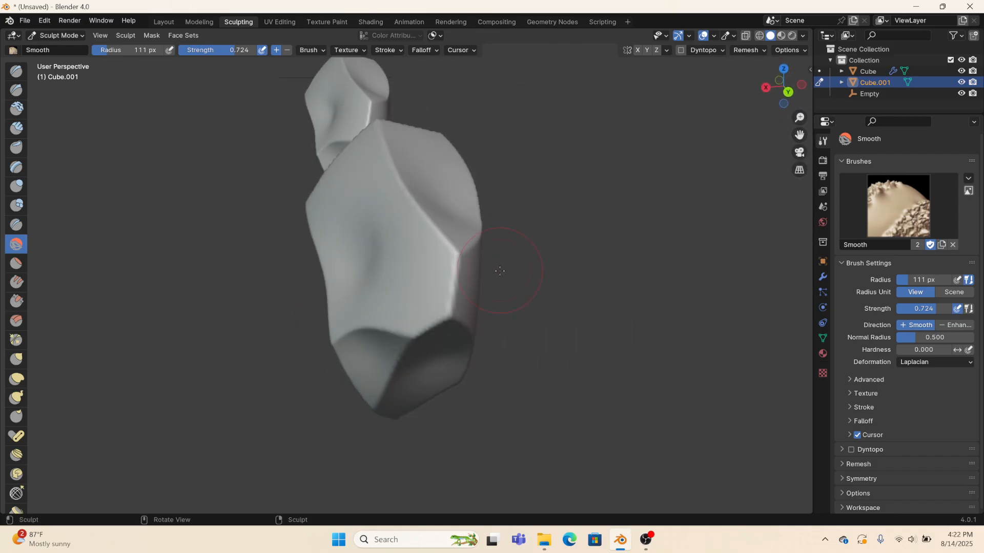
{"action": "left_click_drag", "start_coordinate": [500, 271], "coordinate": [364, 265]}
{"action": "mouse_move", "coordinate": [364, 283]}
{"action": "middle_mouse_down"}
{"action": "mouse_move", "coordinate": [378, 237]}
{"action": "mouse_move", "coordinate": [493, 239]}
{"action": "mouse_move", "coordinate": [374, 323]}
{"action": "mouse_move", "coordinate": [226, 314]}
{"action": "mouse_move", "coordinate": [313, 347]}
{"action": "mouse_move", "coordinate": [250, 130]}
{"action": "middle_mouse_up"}
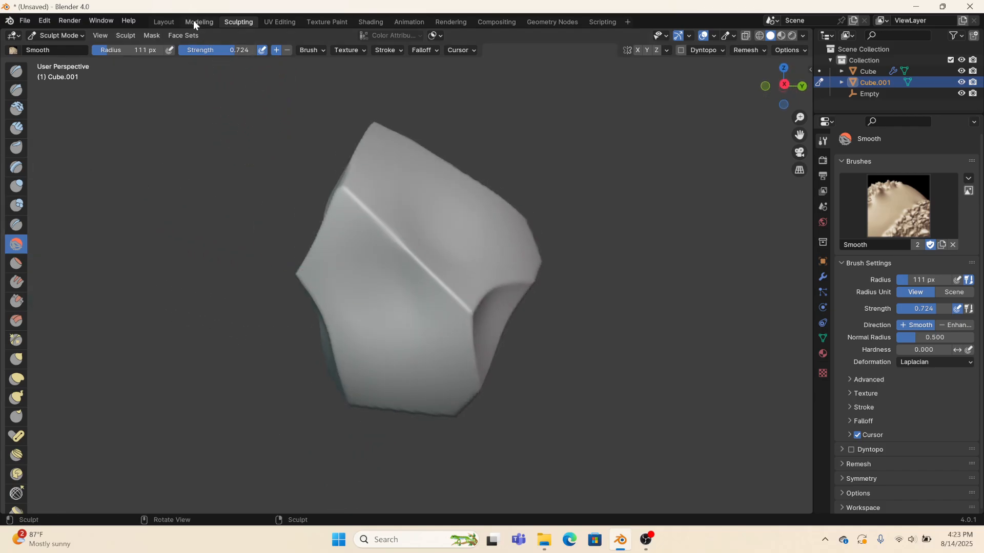
Step: Return to the Layout workspace, change the timeline area to the Geometry Node Editor and enlarge it
{"action": "left_click", "coordinate": [162, 24]}
{"action": "middle_click_drag", "start_coordinate": [315, 189], "coordinate": [531, 360]}
{"action": "scroll", "coordinate": [558, 377], "scroll_direction": "down", "scroll_amount": 6}
{"action": "left_click", "coordinate": [10, 486]}
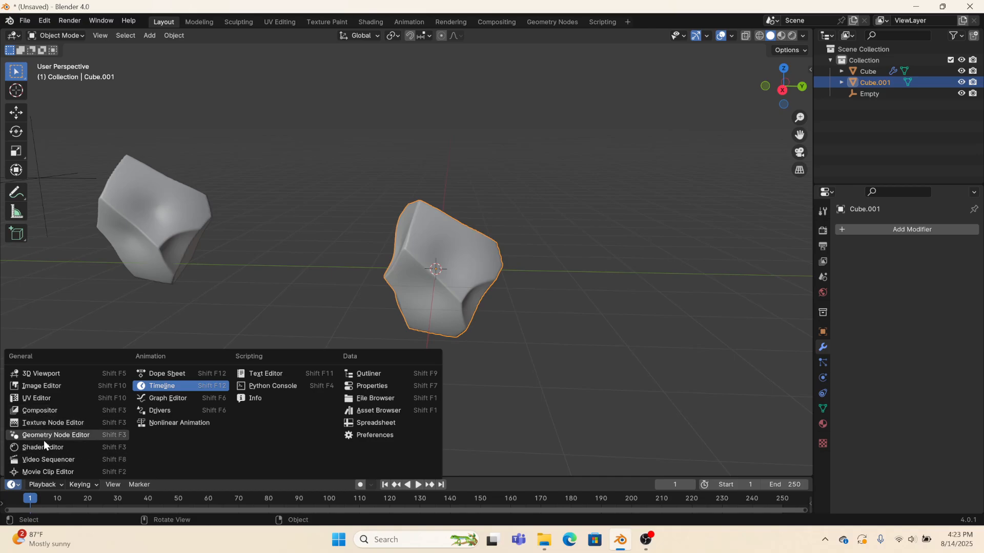
{"action": "left_click", "coordinate": [55, 435]}
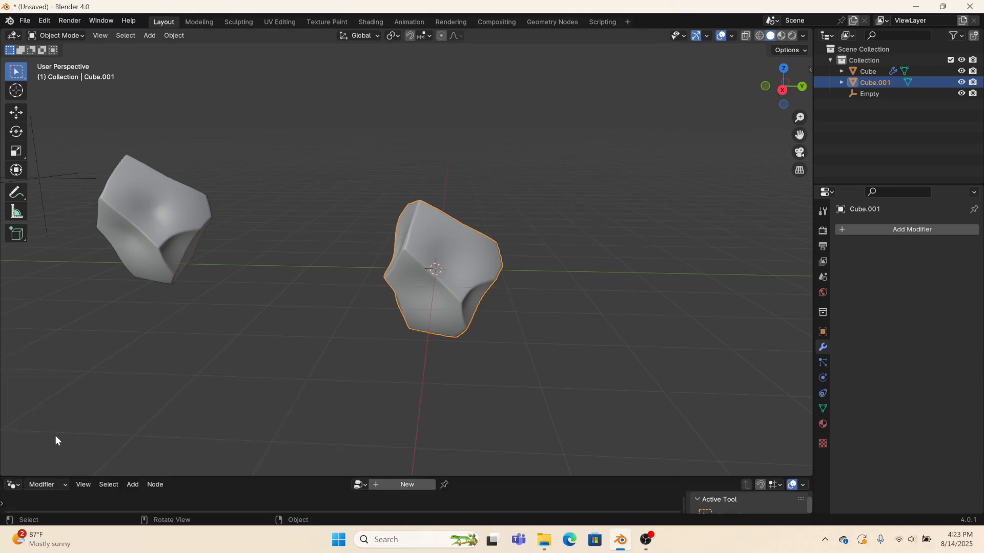
{"action": "left_click_drag", "start_coordinate": [274, 477], "coordinate": [266, 322]}
Step: Create a new geometry node tree on the rock copy and name it RockyRoad
{"action": "left_click", "coordinate": [413, 333]}
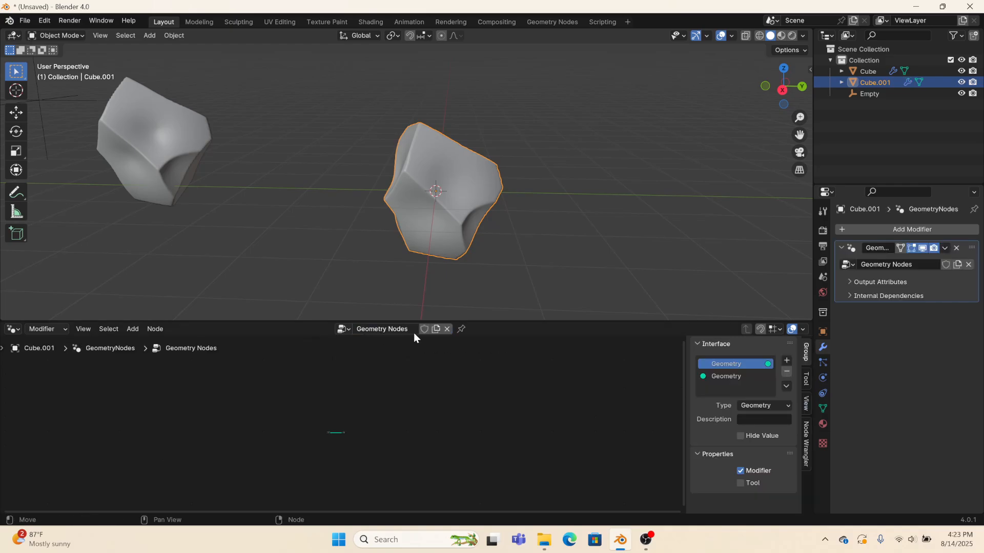
{"action": "double_click", "coordinate": [409, 330]}
{"action": "type", "text": "RockyRoad"}
{"action": "key", "text": "Return"}
Step: Add an Edge Angle node between the Group Input and Group Output nodes of the RockyRoad tree
{"action": "scroll", "coordinate": [355, 440], "scroll_direction": "up", "scroll_amount": 12}
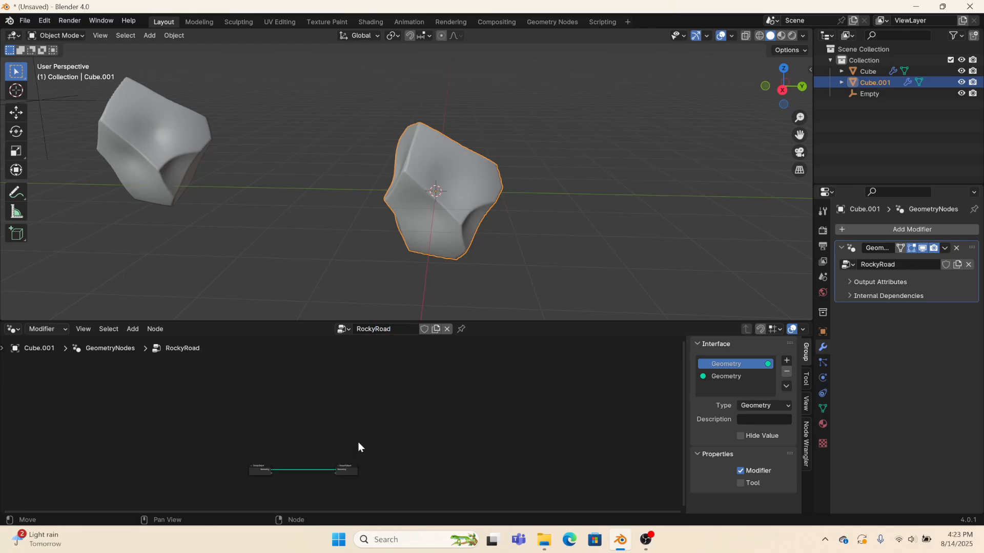
{"action": "middle_click_drag", "start_coordinate": [375, 451], "coordinate": [416, 378]}
{"action": "scroll", "coordinate": [480, 391], "scroll_direction": "up", "scroll_amount": 7}
{"action": "scroll", "coordinate": [479, 392], "scroll_direction": "up", "scroll_amount": 1}
{"action": "scroll", "coordinate": [411, 385], "scroll_direction": "up", "scroll_amount": 1}
{"action": "right_click", "coordinate": [367, 443]}
{"action": "mouse_move", "coordinate": [367, 443]}
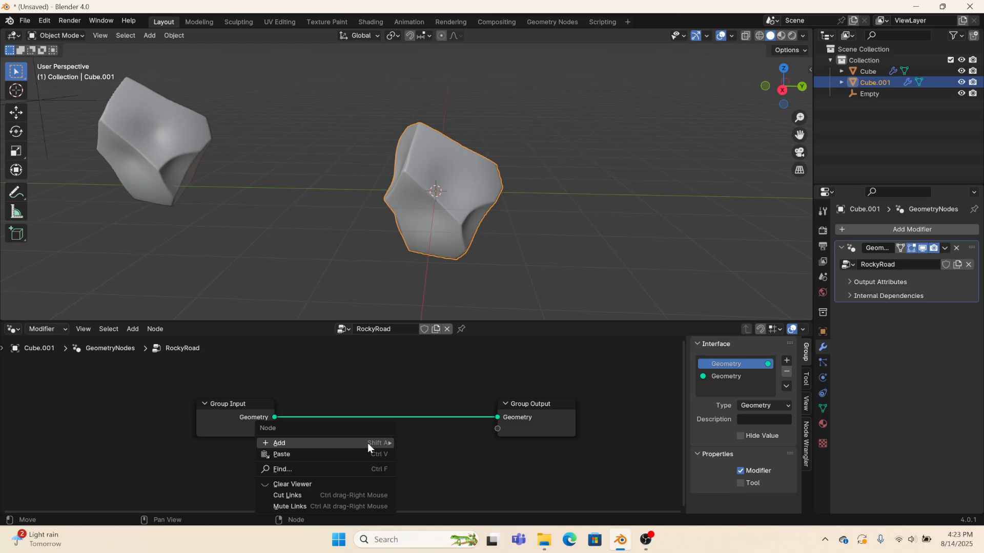
{"action": "left_click", "coordinate": [283, 442]}
{"action": "mouse_move", "coordinate": [421, 256]}
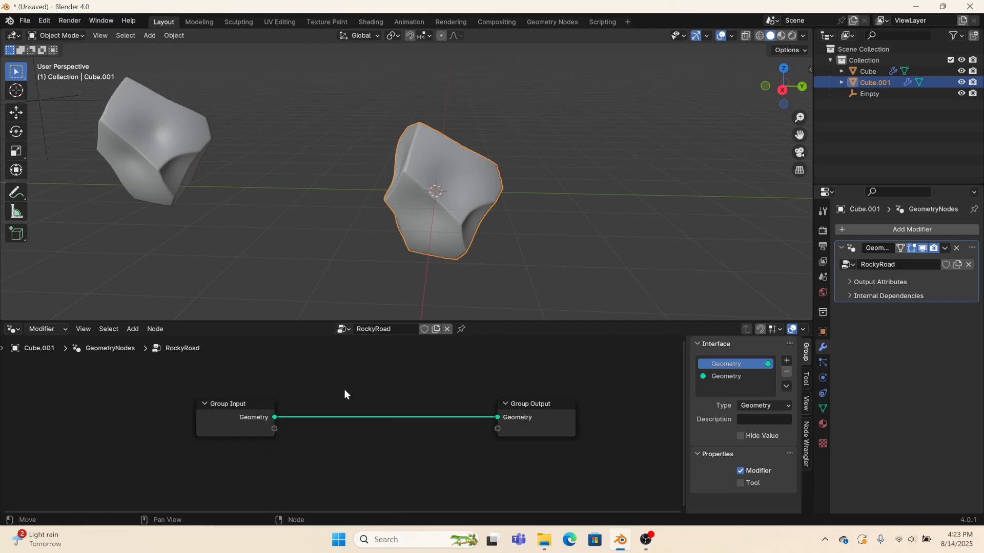
{"action": "key", "text": "shift+a"}
{"action": "left_click", "coordinate": [340, 307]}
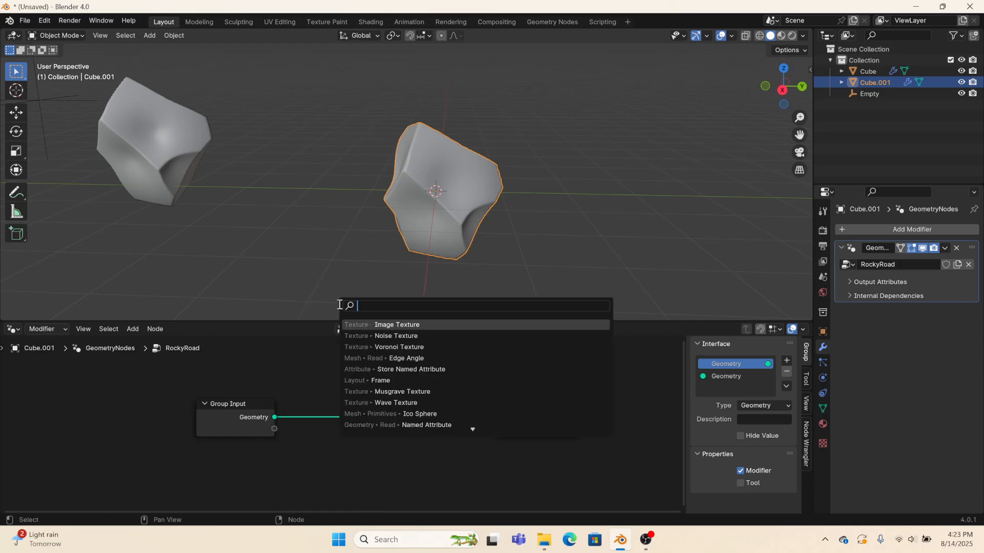
{"action": "type", "text": "ed"}
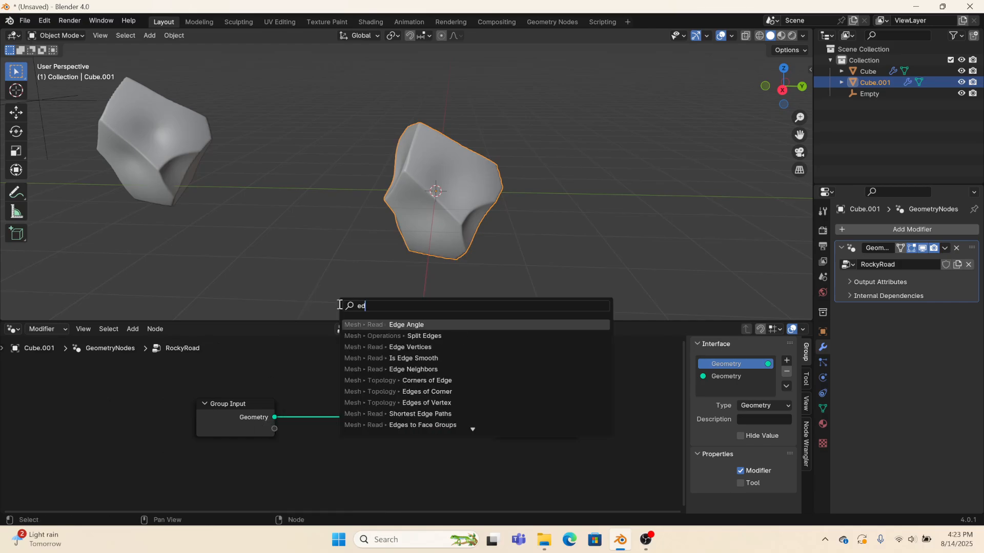
{"action": "left_click", "coordinate": [372, 324]}
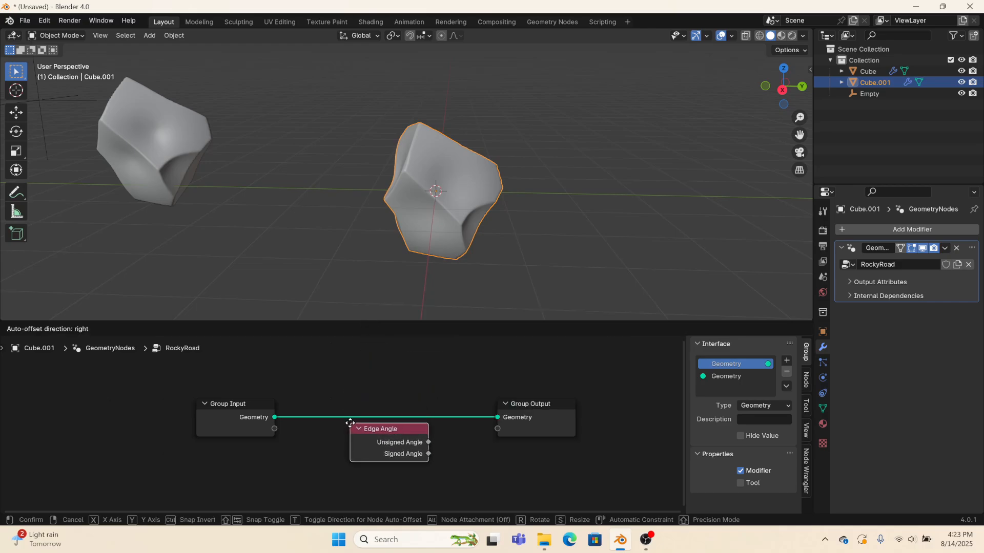
{"action": "left_click", "coordinate": [348, 422]}
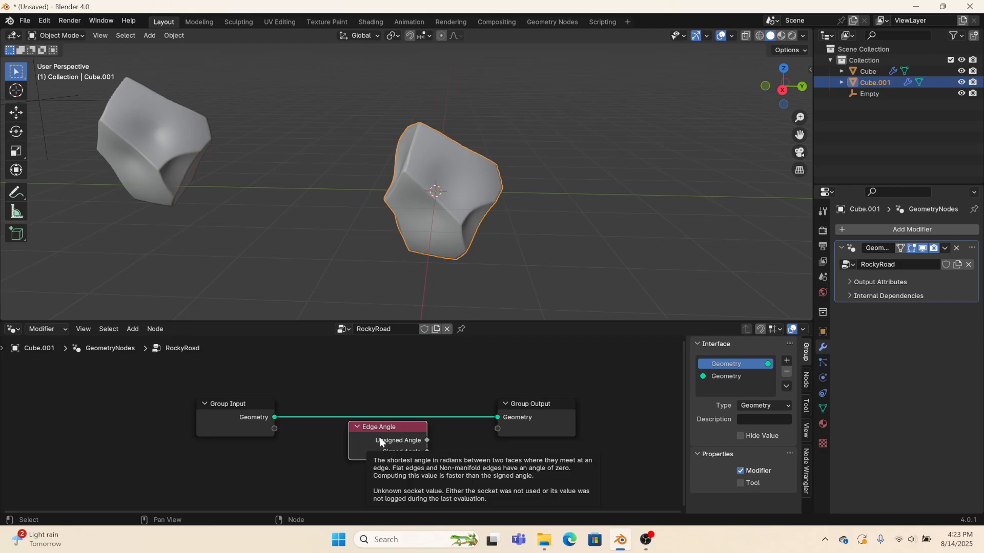
Step: Connect the Edge Angle node's Unsigned Angle to a new Group Output socket and name its output attribute edgy
{"action": "left_click_drag", "start_coordinate": [427, 440], "coordinate": [504, 431]}
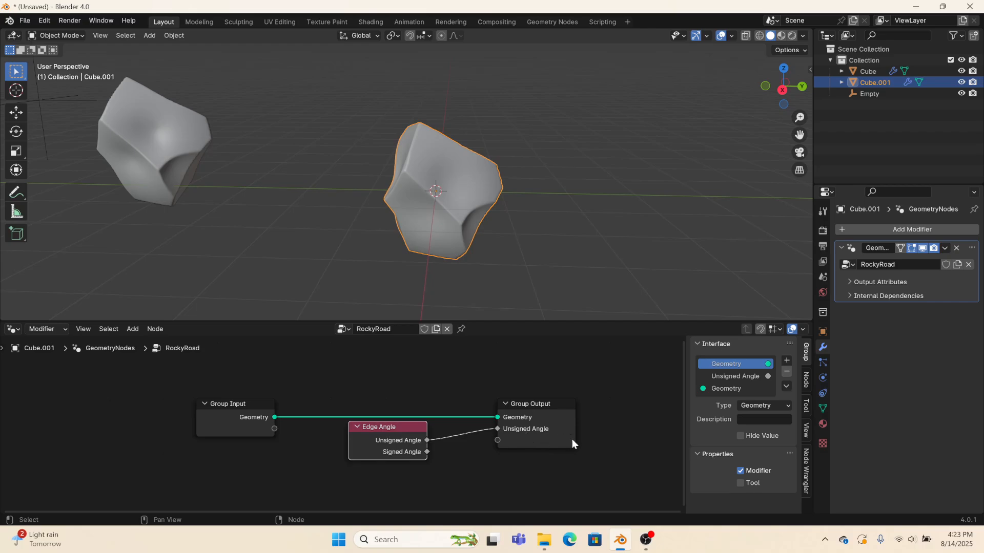
{"action": "left_click_drag", "start_coordinate": [411, 427], "coordinate": [264, 445]}
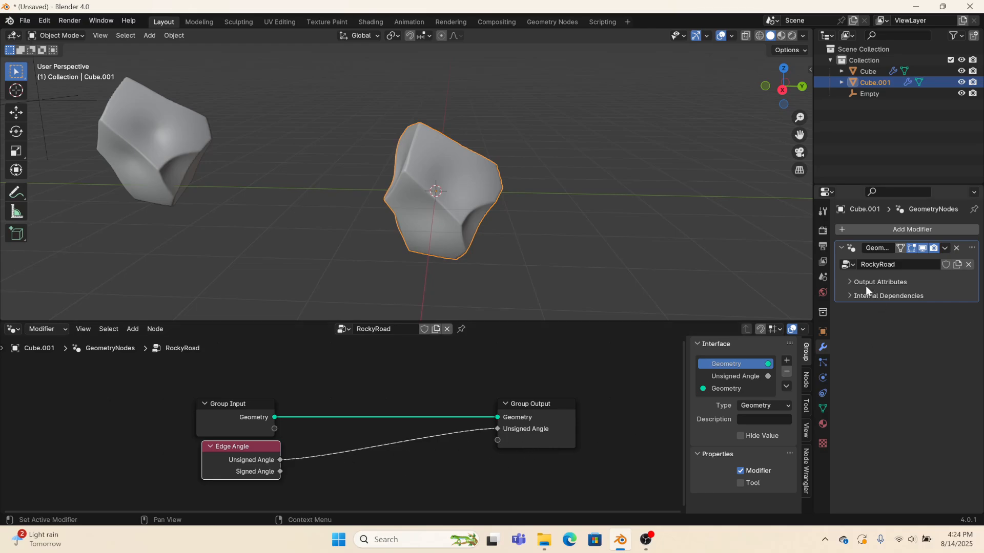
{"action": "left_click", "coordinate": [849, 282]}
{"action": "left_click", "coordinate": [912, 299]}
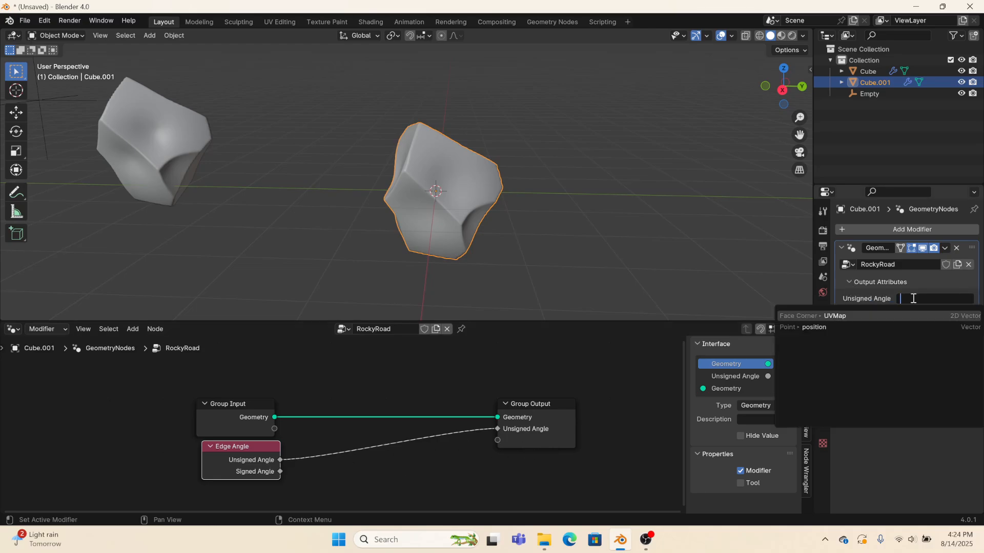
{"action": "type", "text": "edgy"}
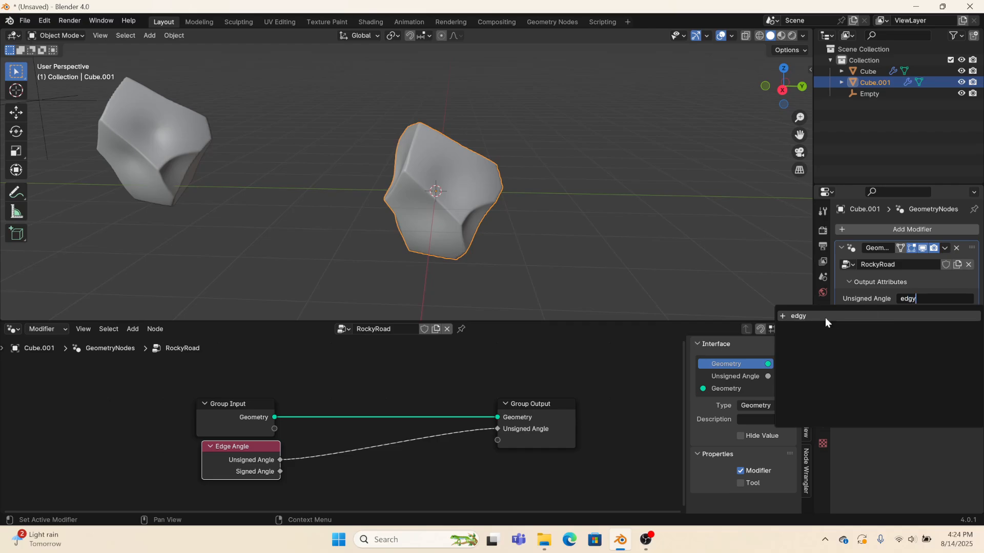
{"action": "left_click", "coordinate": [825, 316]}
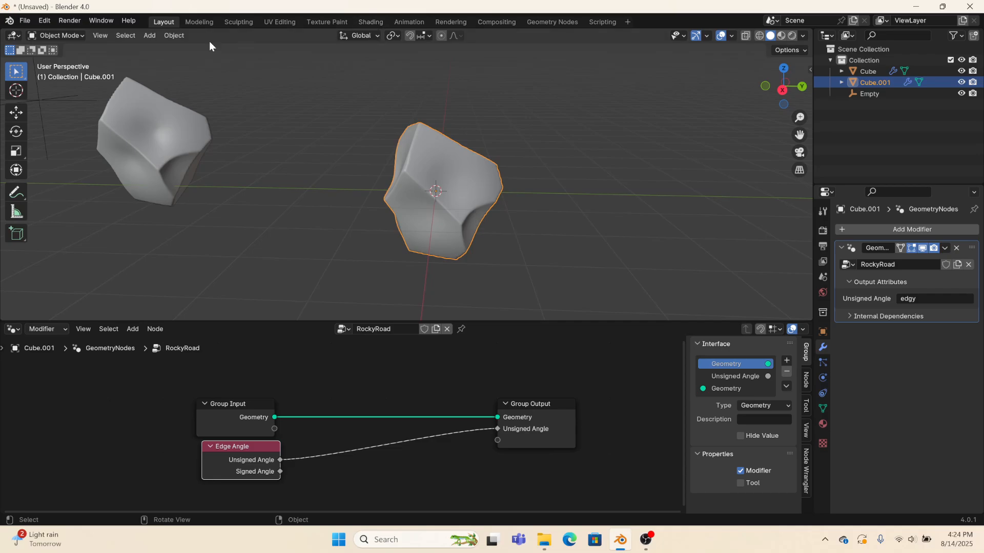
Step: Add a Sun light and move it up beside the rock copy, to about Y 2.86 m and Z 1.51 m
{"action": "left_click", "coordinate": [149, 35]}
{"action": "mouse_move", "coordinate": [170, 186]}
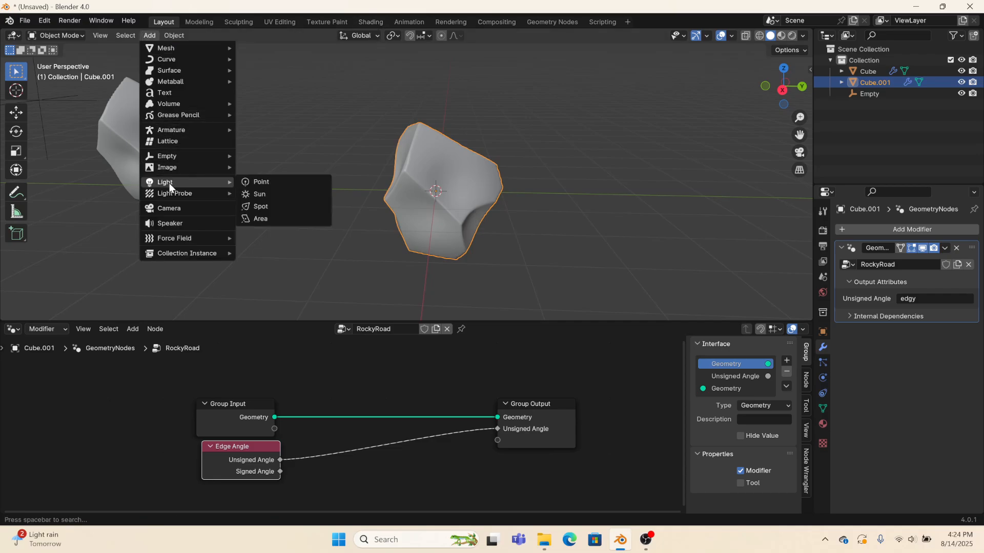
{"action": "left_click", "coordinate": [275, 198]}
{"action": "scroll", "coordinate": [599, 230], "scroll_direction": "down", "scroll_amount": 3}
{"action": "key", "text": "g"}
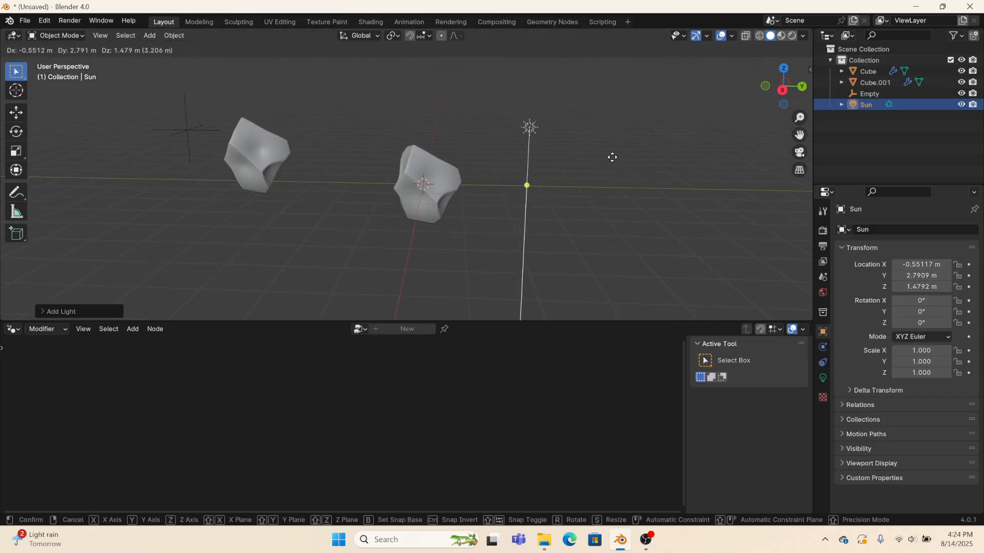
{"action": "left_click", "coordinate": [615, 156]}
Step: Rotate the Sun to shine diagonally down onto the rocks, using rendered shading and the right orthographic view
{"action": "middle_click_drag", "start_coordinate": [623, 160], "coordinate": [720, 226]}
{"action": "key", "text": "r"}
{"action": "left_click", "coordinate": [489, 257]}
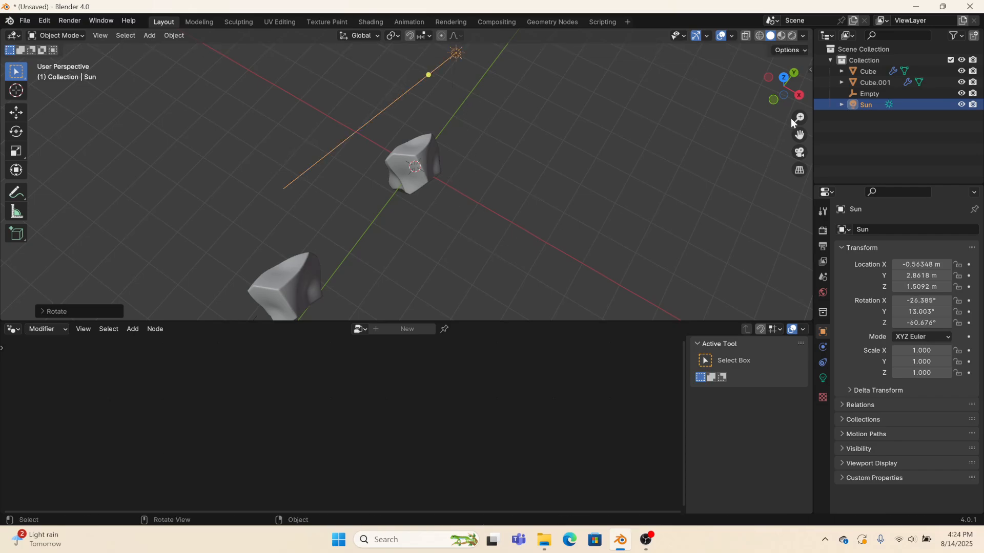
{"action": "left_click", "coordinate": [798, 95]}
{"action": "left_click", "coordinate": [792, 35]}
{"action": "key", "text": "r"}
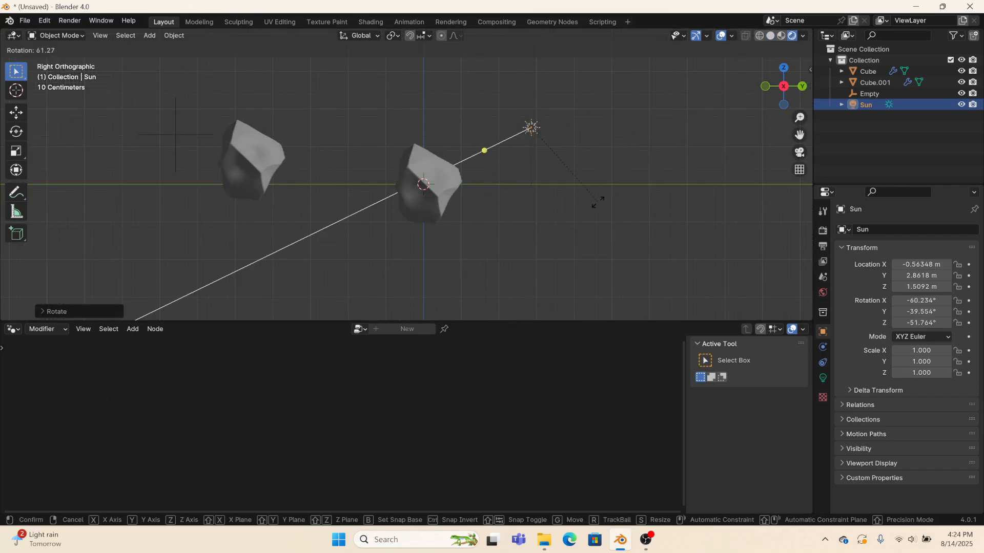
{"action": "left_click", "coordinate": [597, 201]}
Step: Set the Sun light's strength to 5
{"action": "left_click", "coordinate": [823, 379]}
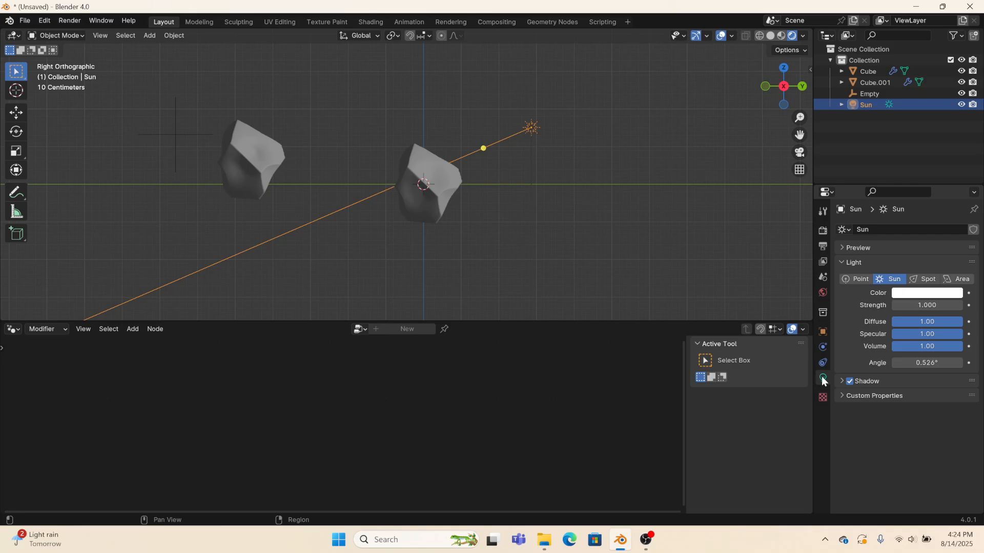
{"action": "left_click", "coordinate": [917, 305]}
{"action": "type", "text": "5"}
{"action": "key", "text": "Return"}
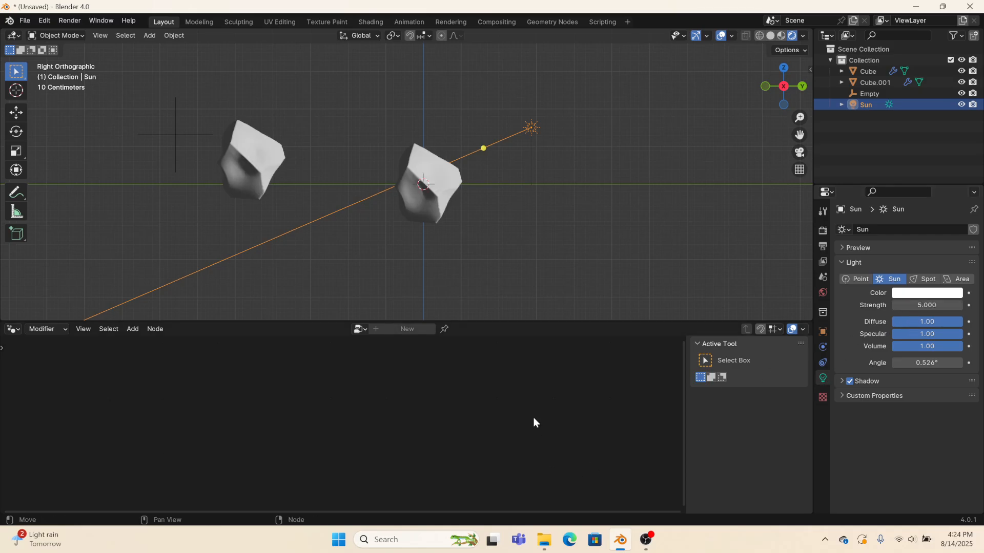
Step: Select the rock copy and change the Geometry Node Editor area to the Shader Editor
{"action": "left_click", "coordinate": [398, 183]}
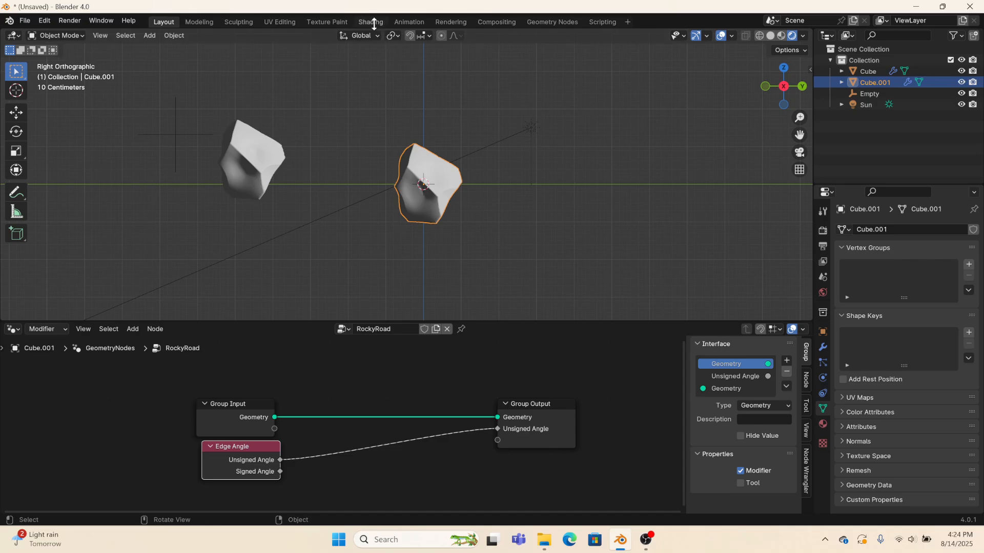
{"action": "left_click", "coordinate": [21, 328]}
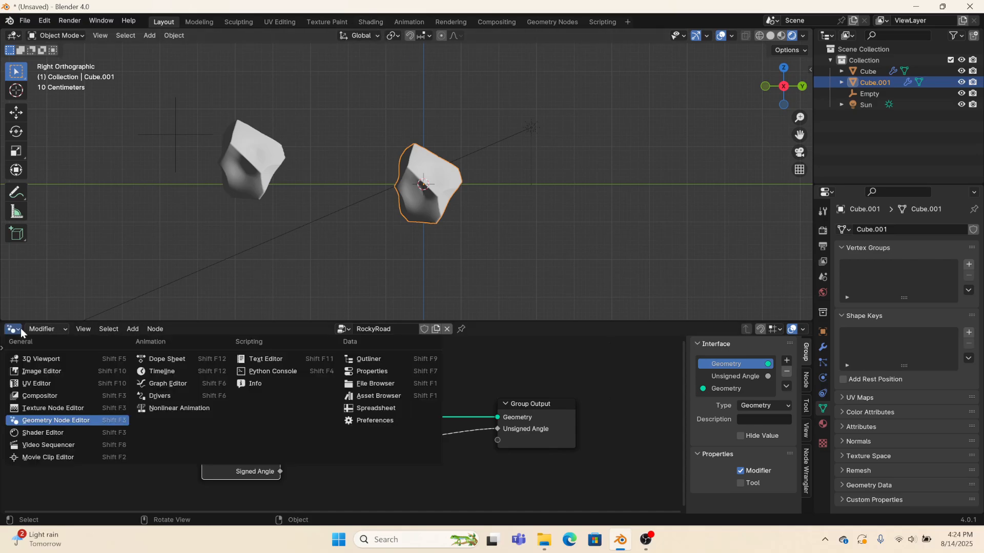
{"action": "left_click", "coordinate": [30, 432]}
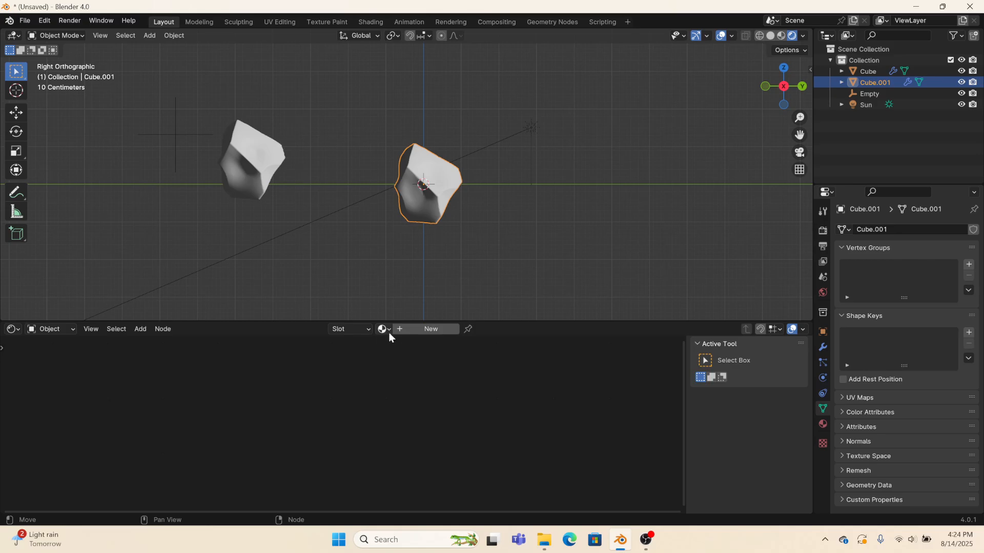
Step: Create a new material on the rock copy and name it ProRock
{"action": "left_click", "coordinate": [414, 328]}
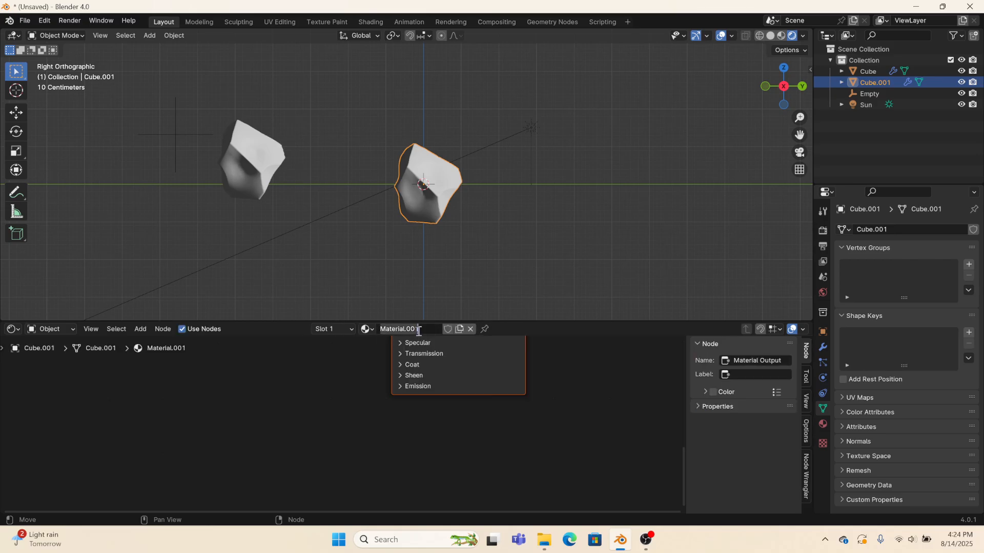
{"action": "type", "text": "pro"}
{"action": "key", "text": "BackSpace"}
{"action": "key", "text": "BackSpace"}
{"action": "key", "text": "BackSpace"}
{"action": "type", "text": "ProRocck"}
{"action": "key", "text": "BackSpace"}
{"action": "key", "text": "BackSpace"}
{"action": "type", "text": "k"}
{"action": "key", "text": "Return"}
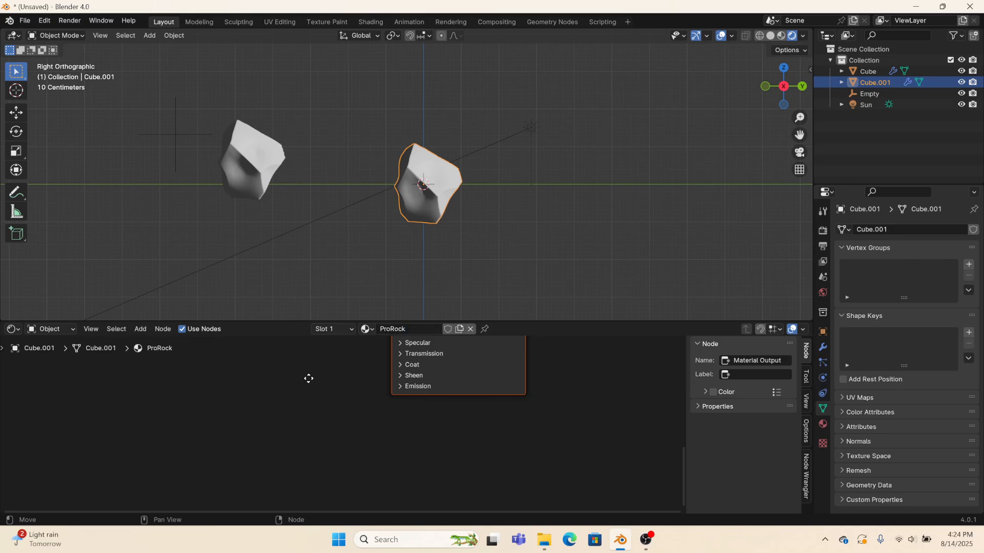
Step: Delete the Principled BSDF node from the ProRock material, keeping only the Material Output
{"action": "middle_click_drag", "start_coordinate": [307, 377], "coordinate": [267, 486]}
{"action": "scroll", "coordinate": [266, 401], "scroll_direction": "down", "scroll_amount": 2}
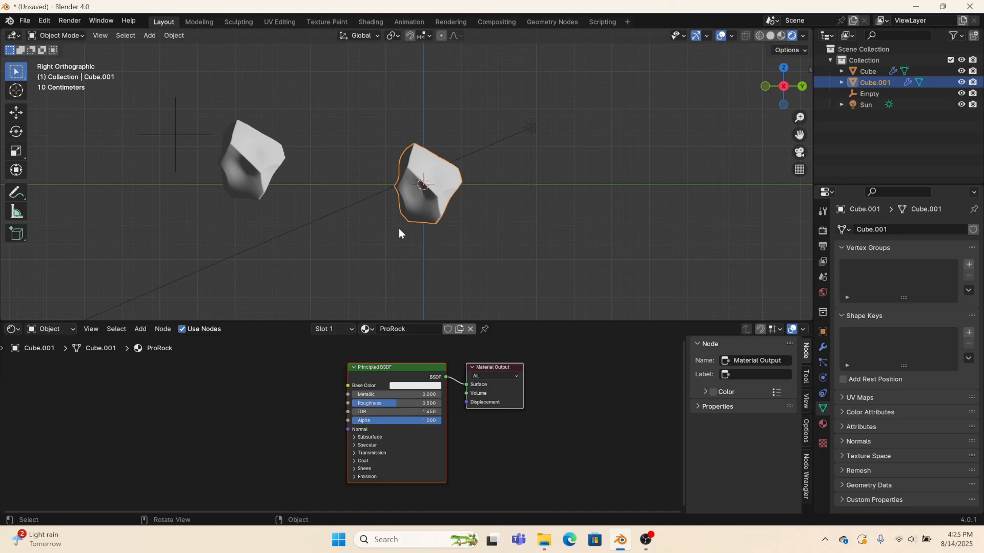
{"action": "scroll", "coordinate": [185, 413], "scroll_direction": "up", "scroll_amount": 2}
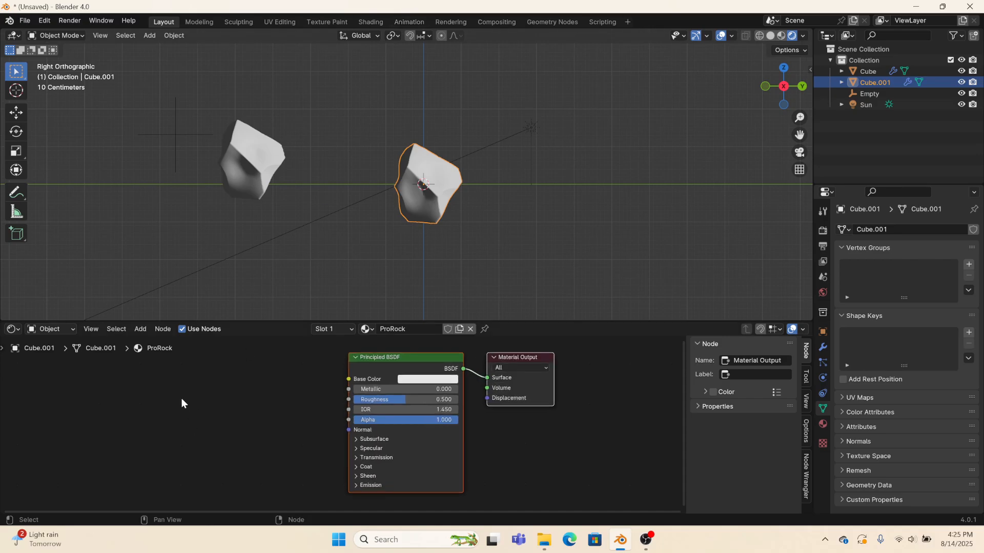
{"action": "middle_click_drag", "start_coordinate": [182, 398], "coordinate": [278, 441]}
{"action": "left_click", "coordinate": [466, 416]}
{"action": "key", "text": "x"}
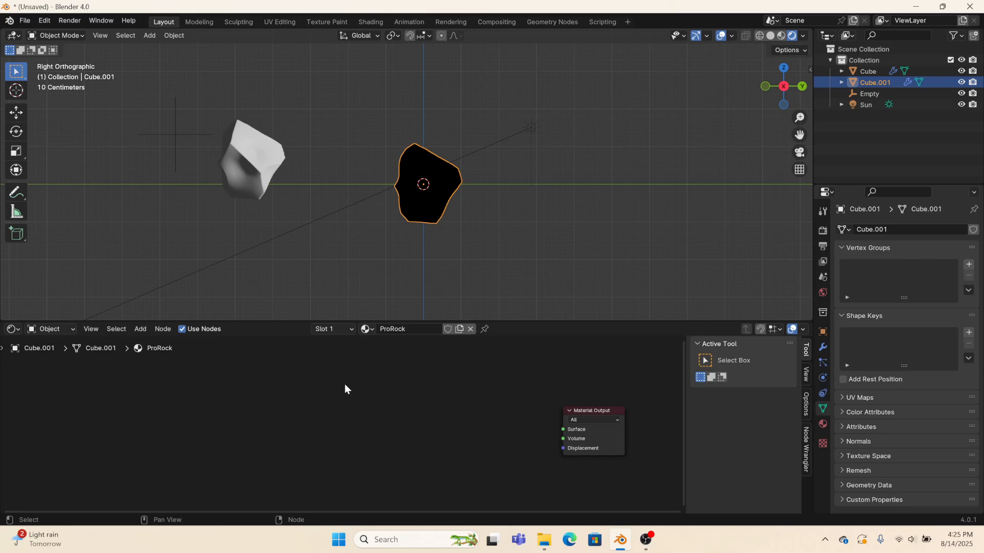
Step: Add an Attribute node to the ProRock material and set its attribute name to edgy
{"action": "key", "text": "shift+a"}
{"action": "type", "text": "a"}
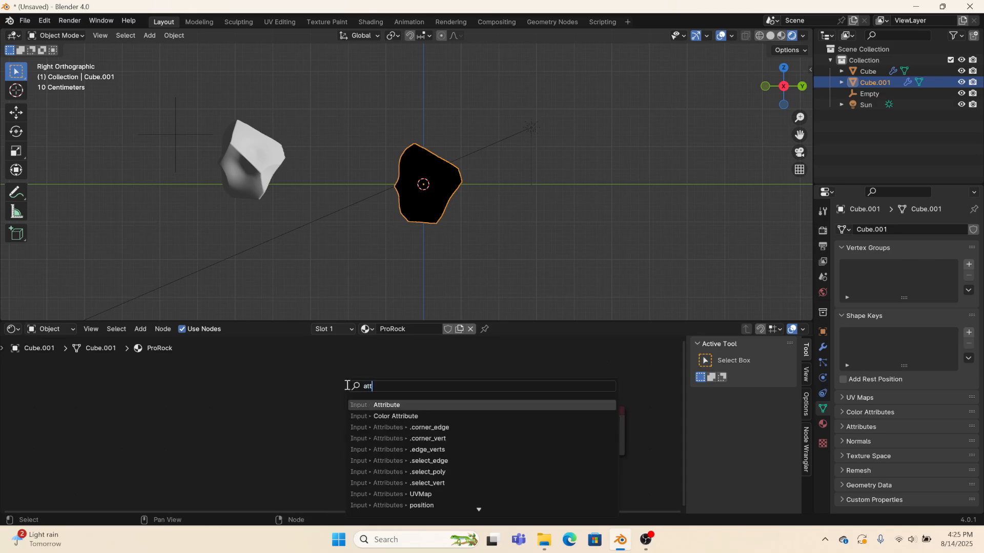
{"action": "type", "text": "t"}
{"action": "key", "text": "Return"}
{"action": "left_click", "coordinate": [189, 359]}
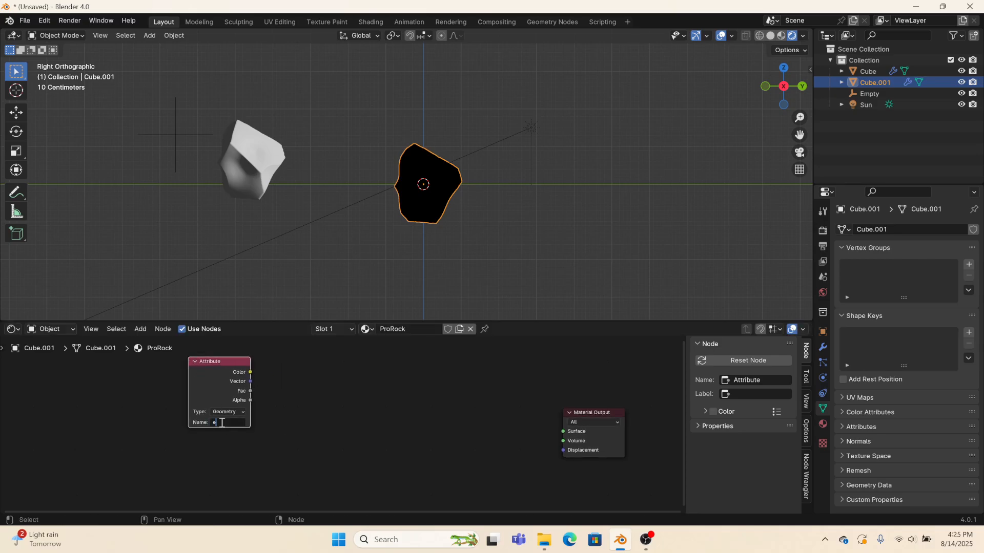
{"action": "key", "text": "Return"}
Step: Connect the Attribute node's Fac to the Material Output's Surface and inspect the edge mask around the rock copy
{"action": "left_click_drag", "start_coordinate": [251, 391], "coordinate": [565, 432]}
{"action": "scroll", "coordinate": [416, 233], "scroll_direction": "up", "scroll_amount": 4}
{"action": "middle_click_drag", "start_coordinate": [453, 249], "coordinate": [321, 200]}
{"action": "scroll", "coordinate": [321, 207], "scroll_direction": "up", "scroll_amount": 2}
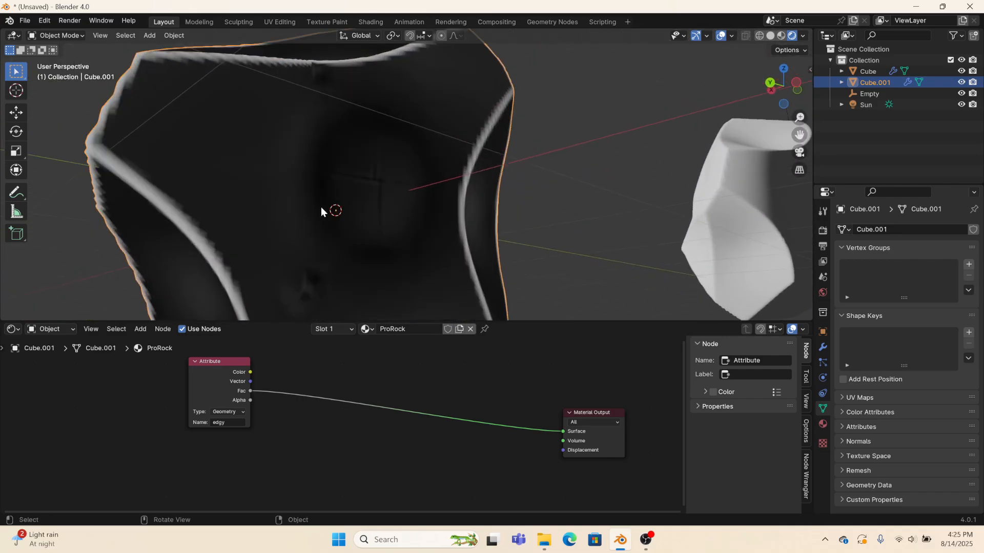
{"action": "middle_click_drag", "start_coordinate": [320, 238], "coordinate": [389, 261]}
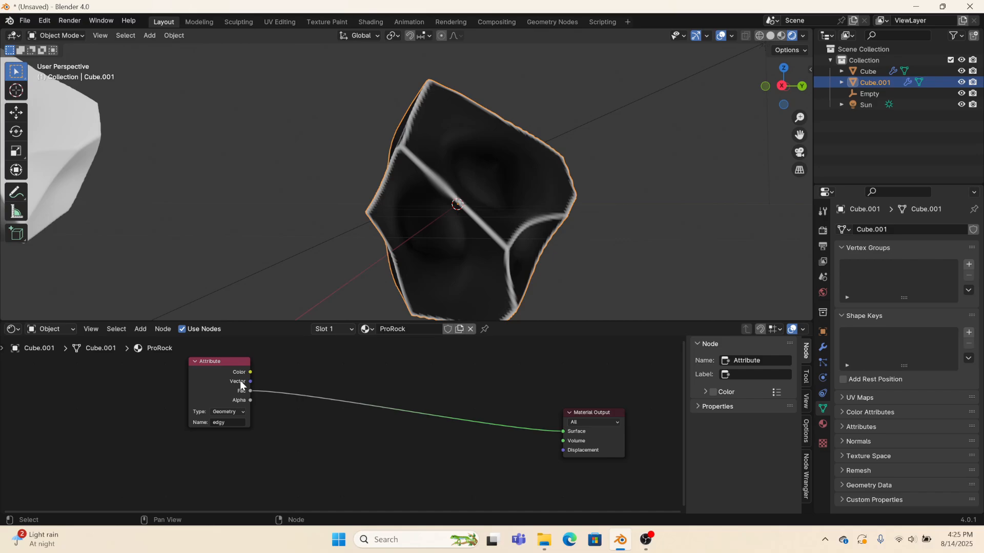
Step: Insert a Color Ramp between the Attribute's Fac and the Material Output's Surface, connecting through its Color output
{"action": "left_click_drag", "start_coordinate": [247, 390], "coordinate": [319, 381]}
{"action": "type", "text": "color"}
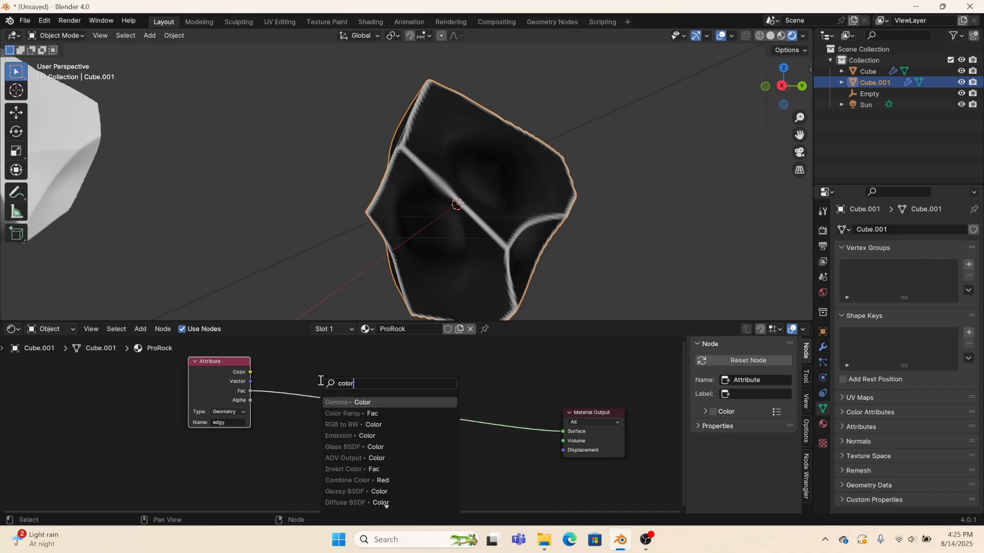
{"action": "left_click", "coordinate": [364, 414]}
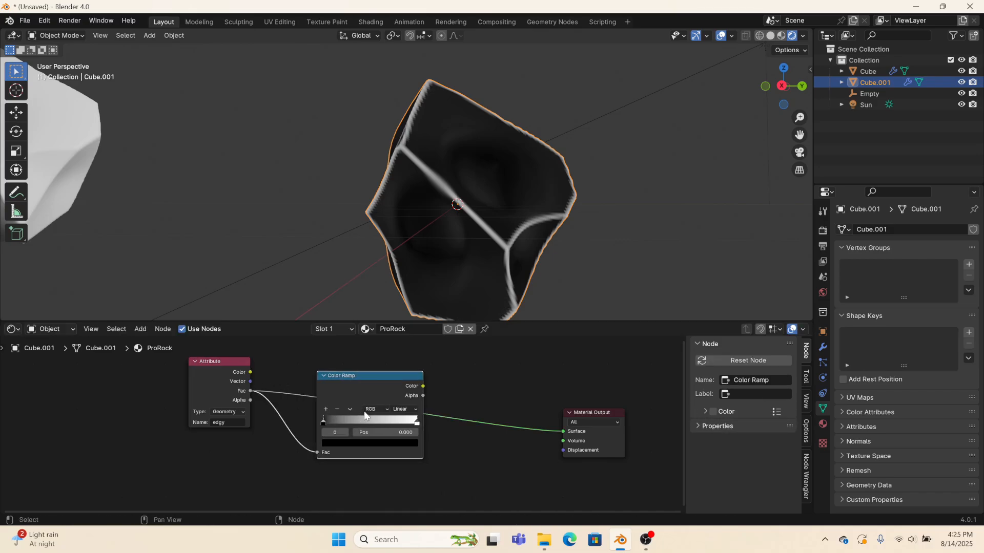
{"action": "left_click_drag", "start_coordinate": [421, 386], "coordinate": [562, 432]}
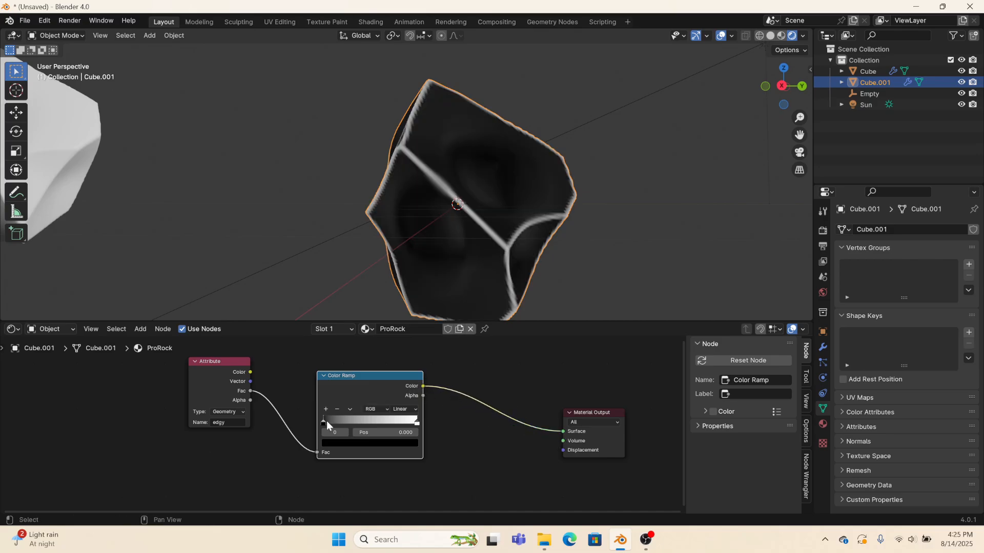
Step: Move the Color Ramp's black stop to position 0.066 and check the mask on the rock copy
{"action": "scroll", "coordinate": [321, 422], "scroll_direction": "up", "scroll_amount": 2}
{"action": "left_click_drag", "start_coordinate": [316, 425], "coordinate": [326, 419]}
{"action": "middle_click_drag", "start_coordinate": [457, 192], "coordinate": [589, 206]}
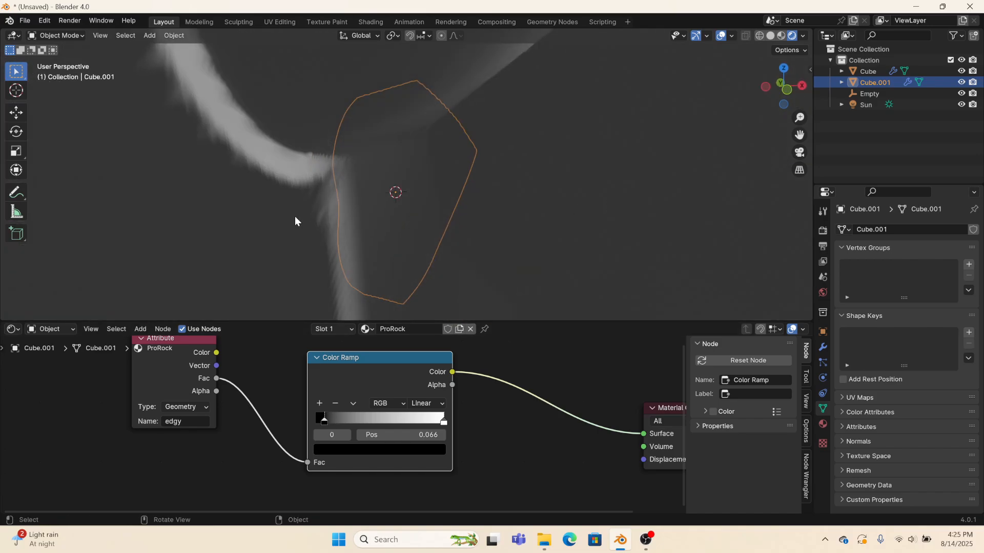
{"action": "middle_click_drag", "start_coordinate": [295, 222], "coordinate": [274, 202]}
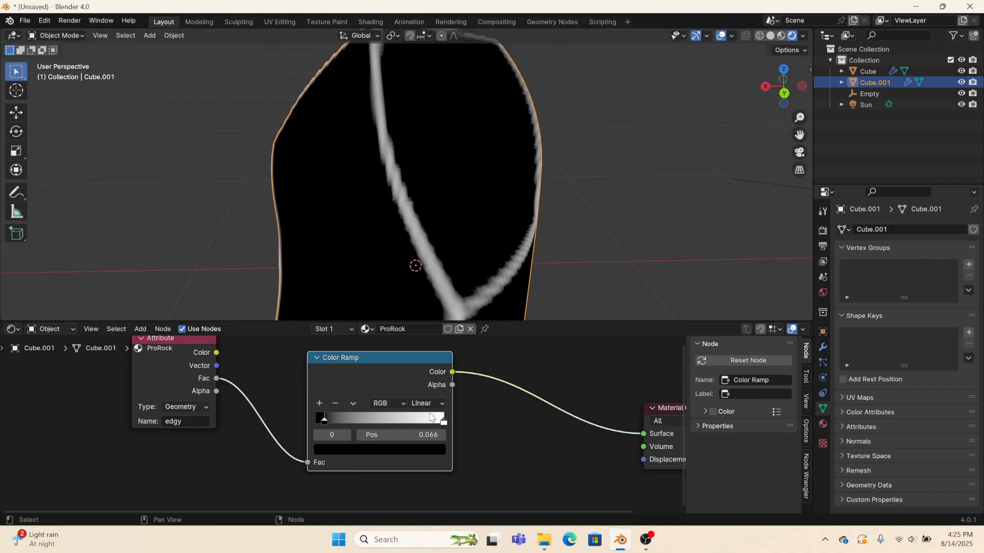
Step: Move the Color Ramp's white stop to position 0.773 and check the edge lines around the rock copy
{"action": "left_click_drag", "start_coordinate": [444, 421], "coordinate": [415, 421]}
{"action": "middle_click_drag", "start_coordinate": [418, 236], "coordinate": [466, 181]}
{"action": "scroll", "coordinate": [436, 198], "scroll_direction": "up", "scroll_amount": 5}
{"action": "middle_click_drag", "start_coordinate": [385, 219], "coordinate": [559, 137]}
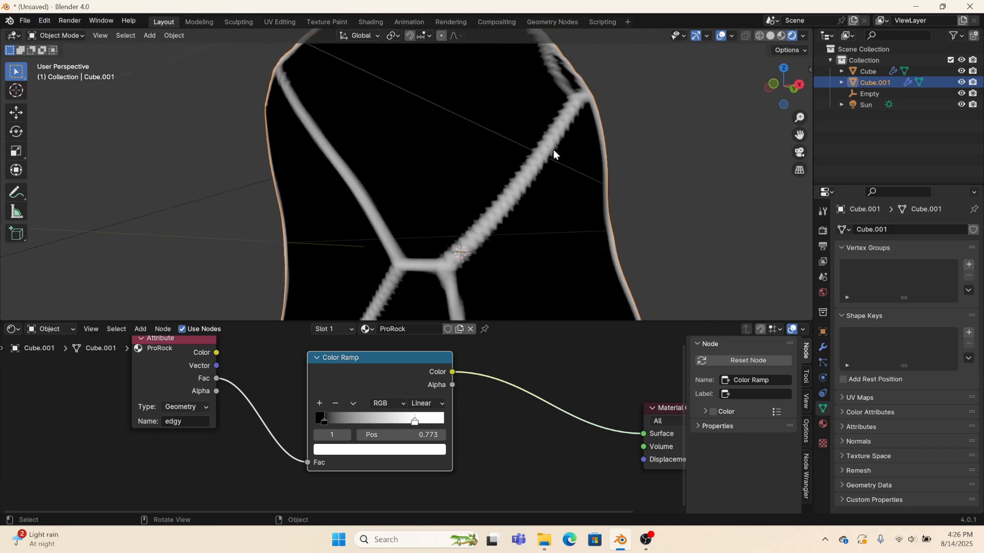
{"action": "scroll", "coordinate": [468, 241], "scroll_direction": "down", "scroll_amount": 6}
{"action": "middle_click_drag", "start_coordinate": [407, 236], "coordinate": [469, 176]}
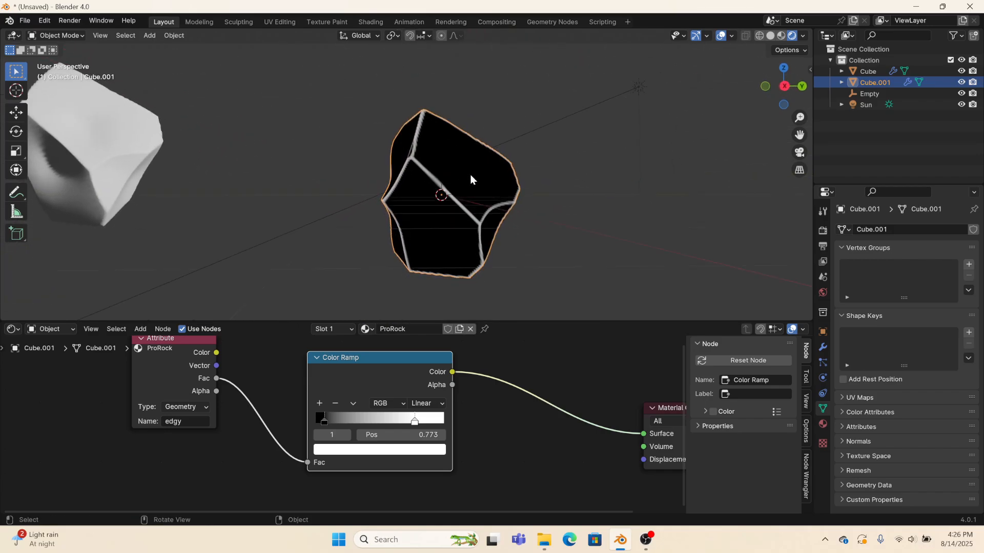
Step: Place the Color Ramp close to the Attribute node and move both nodes well away from the Material Output
{"action": "scroll", "coordinate": [471, 178], "scroll_direction": "down", "scroll_amount": 3}
{"action": "scroll", "coordinate": [503, 389], "scroll_direction": "down", "scroll_amount": 3}
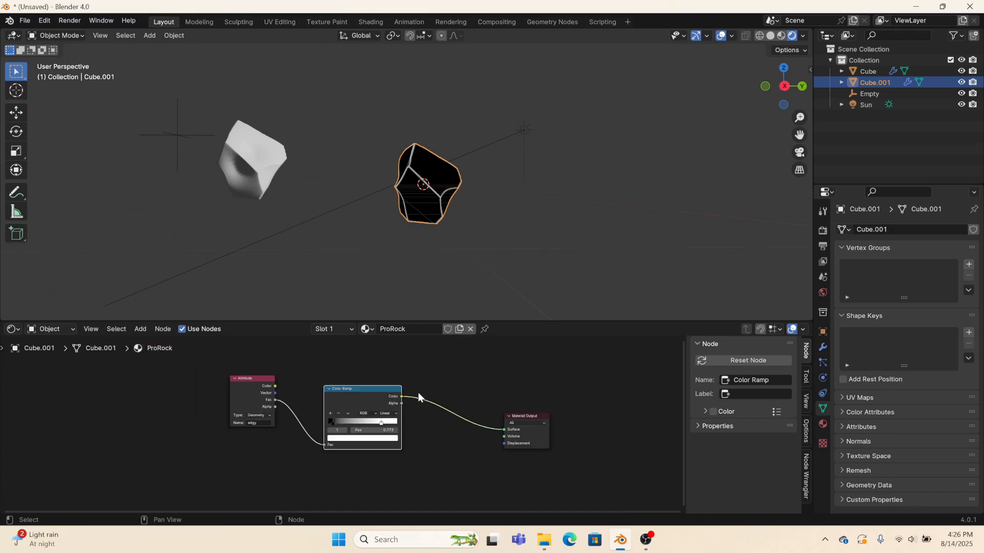
{"action": "left_click_drag", "start_coordinate": [331, 385], "coordinate": [304, 371]}
{"action": "left_click_drag", "start_coordinate": [330, 389], "coordinate": [300, 371]}
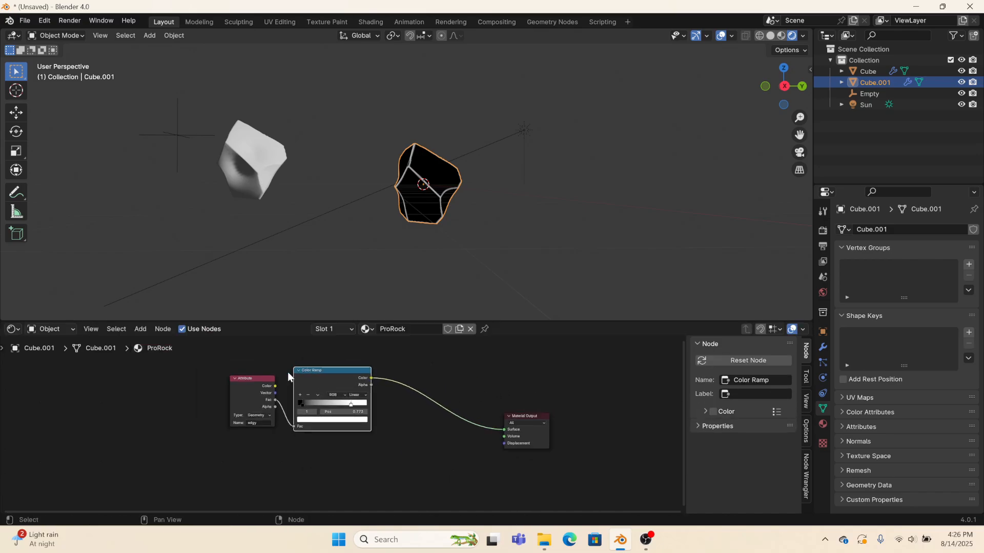
{"action": "left_click_drag", "start_coordinate": [179, 368], "coordinate": [329, 446]}
{"action": "left_click_drag", "start_coordinate": [332, 373], "coordinate": [146, 380]}
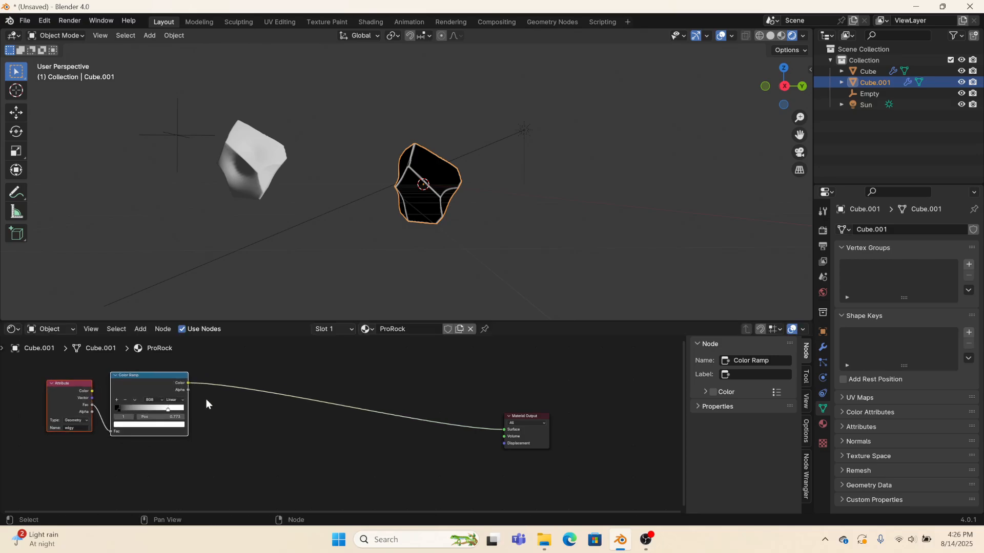
Step: Add a Voronoi Texture node below the Color Ramp and set its feature output to Smooth F1
{"action": "middle_click_drag", "start_coordinate": [270, 422], "coordinate": [319, 433]}
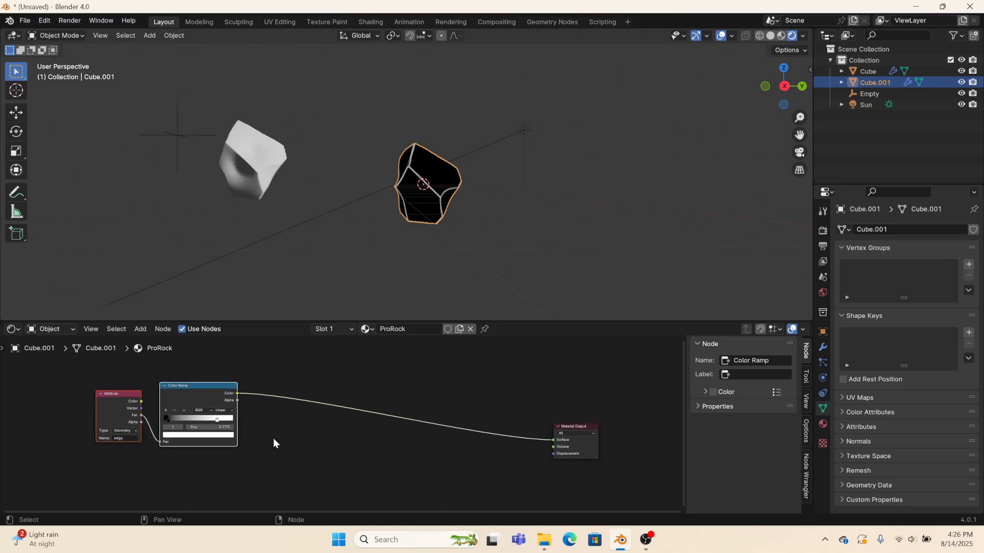
{"action": "middle_click_drag", "start_coordinate": [362, 456], "coordinate": [370, 402]}
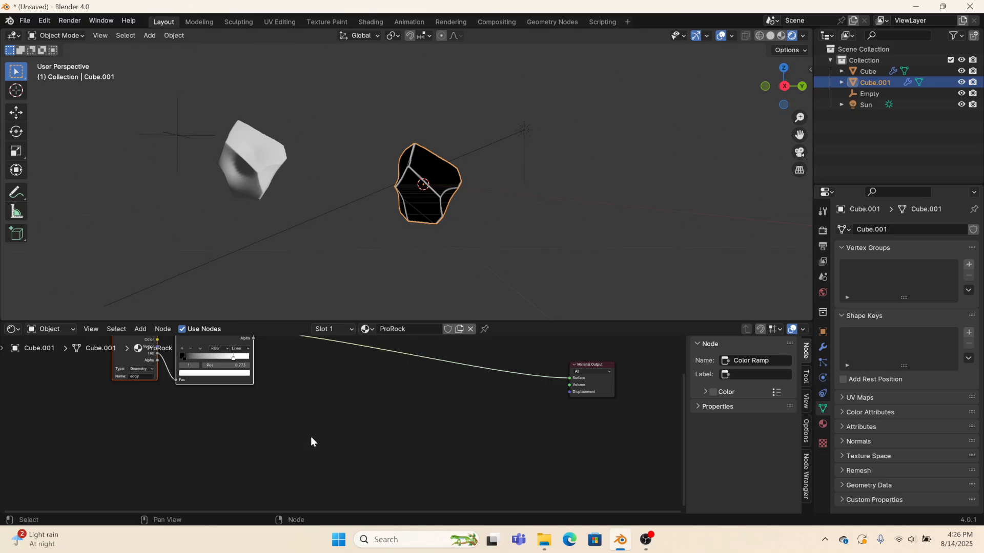
{"action": "key", "text": "shift+a"}
{"action": "left_click", "coordinate": [298, 387]}
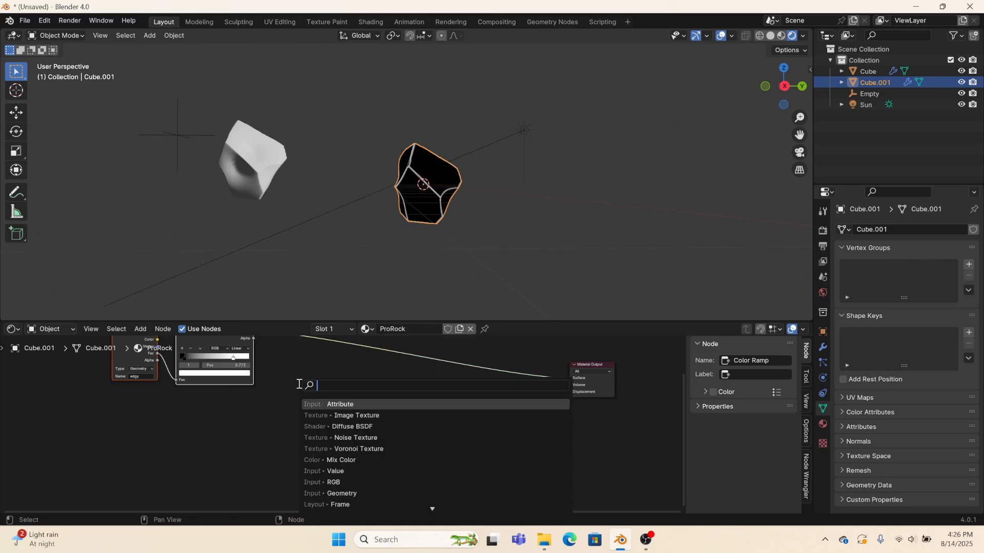
{"action": "type", "text": "voro"}
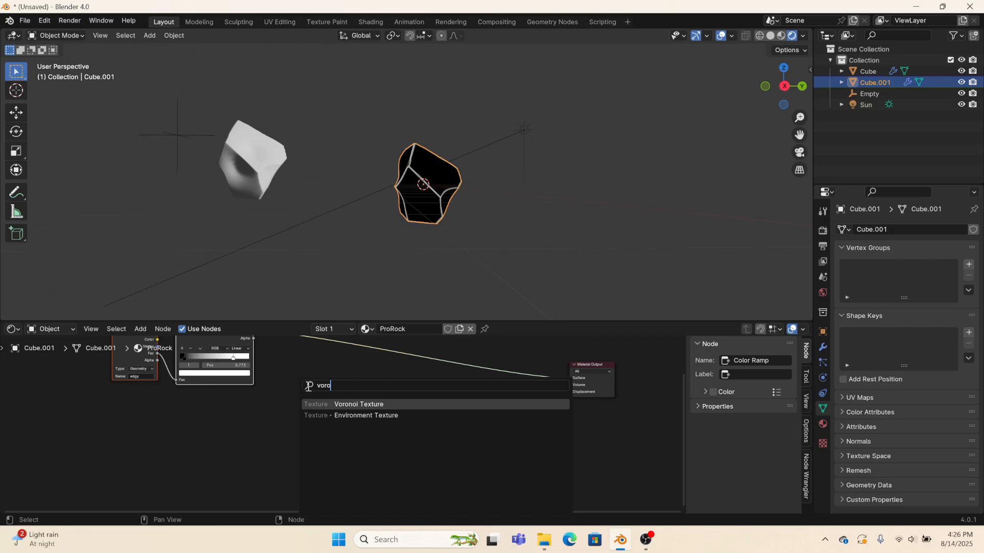
{"action": "left_click", "coordinate": [328, 404]}
{"action": "left_click", "coordinate": [308, 392]}
{"action": "scroll", "coordinate": [330, 438], "scroll_direction": "up", "scroll_amount": 2}
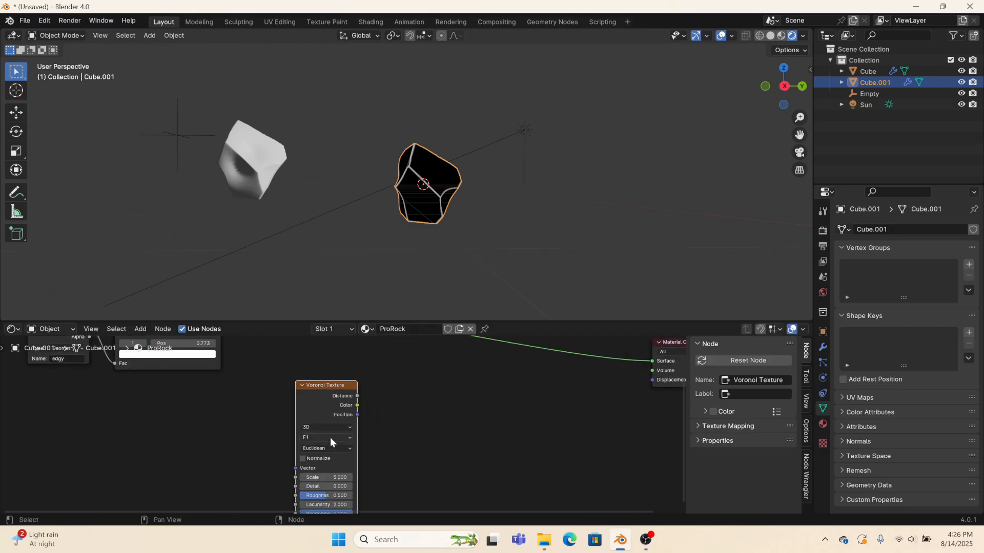
{"action": "left_click", "coordinate": [330, 437]}
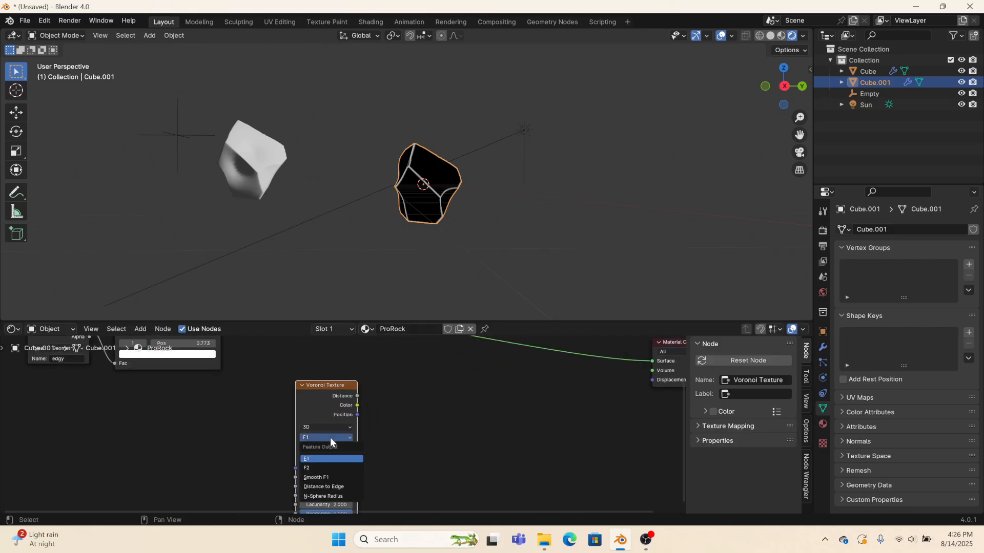
{"action": "left_click", "coordinate": [321, 476]}
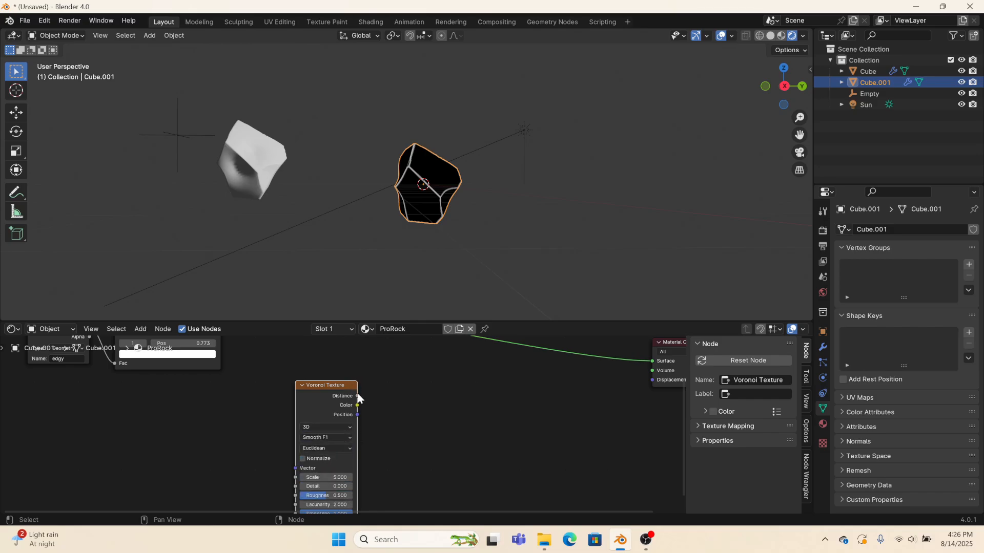
Step: Add a Color Ramp fed by the Voronoi Texture's Color output and place it beside the texture node
{"action": "left_click_drag", "start_coordinate": [359, 405], "coordinate": [397, 403]}
{"action": "type", "text": "color"}
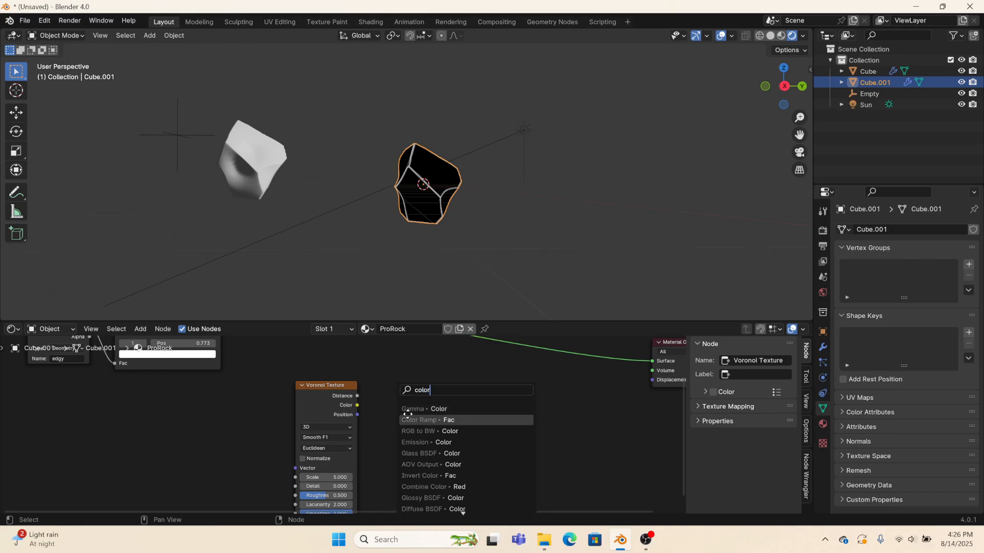
{"action": "left_click", "coordinate": [407, 416]}
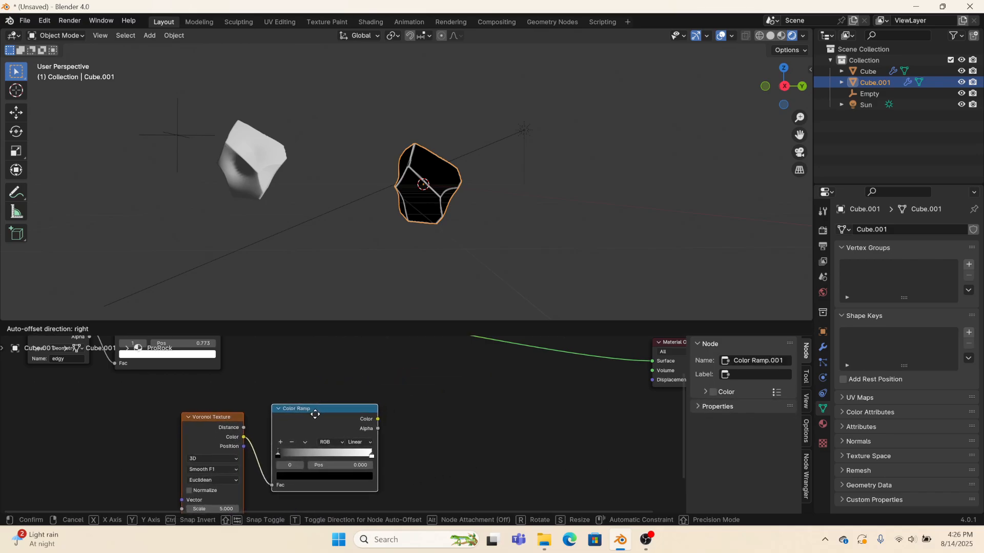
{"action": "left_click", "coordinate": [315, 414]}
{"action": "middle_click_drag", "start_coordinate": [341, 381], "coordinate": [361, 425]}
{"action": "scroll", "coordinate": [369, 423], "scroll_direction": "down", "scroll_amount": 1}
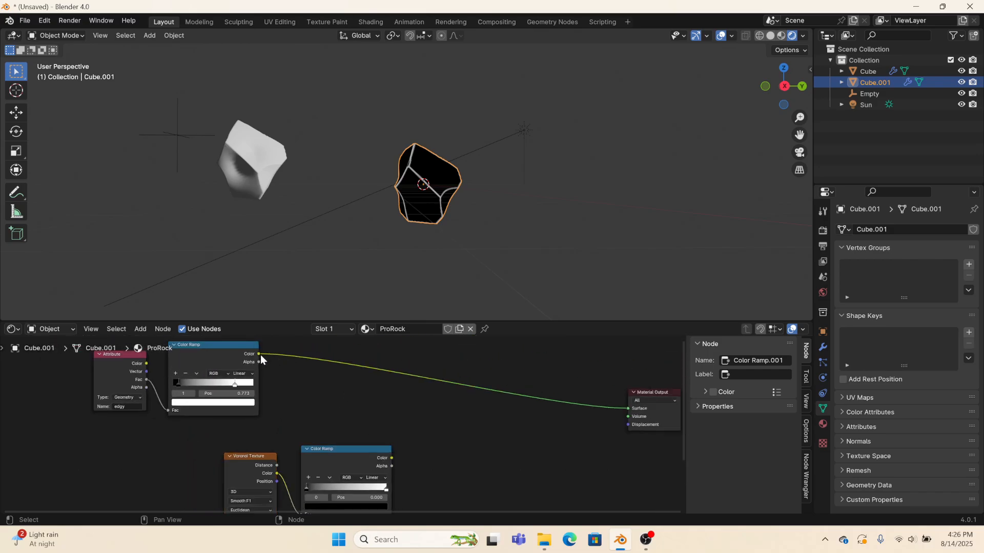
Step: Add a Mix Color node between the ramps and the Material Output and set its blending mode to Add
{"action": "left_click_drag", "start_coordinate": [261, 355], "coordinate": [446, 416]}
{"action": "key", "text": "shift+a"}
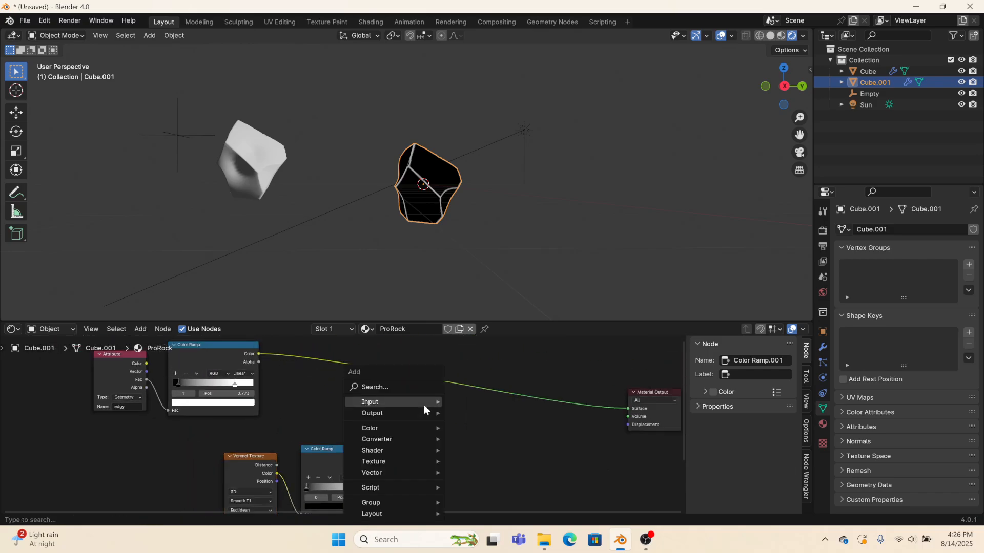
{"action": "type", "text": "mi"}
{"action": "left_click", "coordinate": [434, 410]}
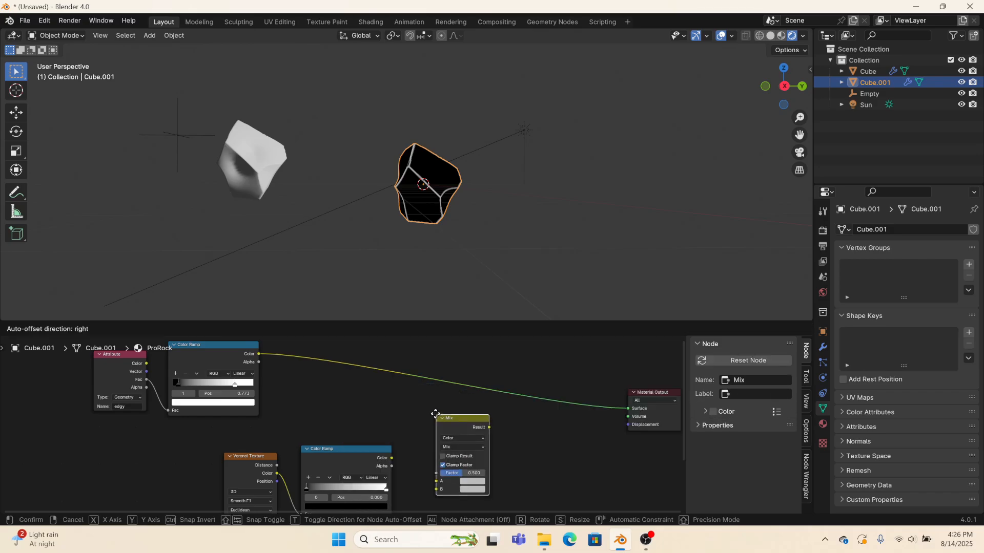
{"action": "left_click", "coordinate": [429, 406]}
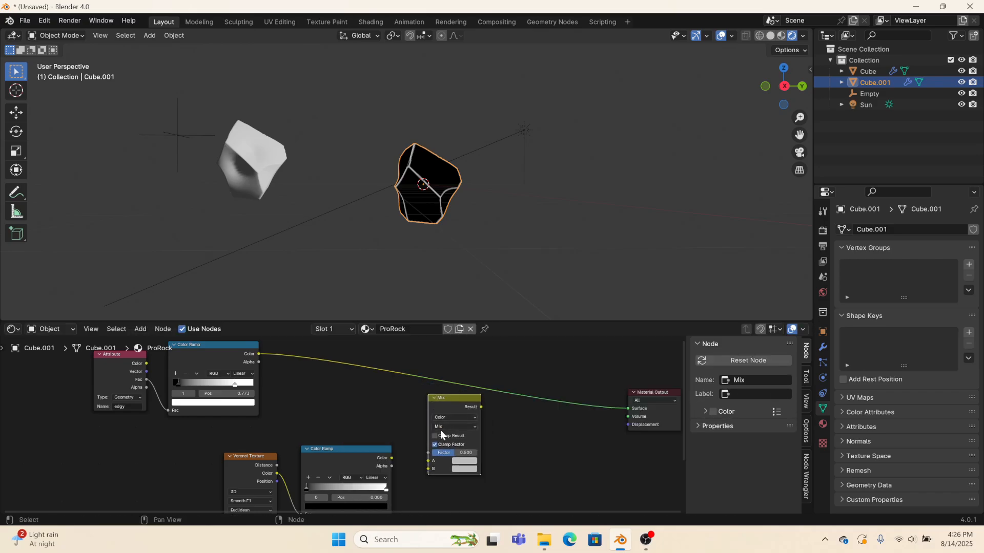
{"action": "left_click", "coordinate": [441, 427]}
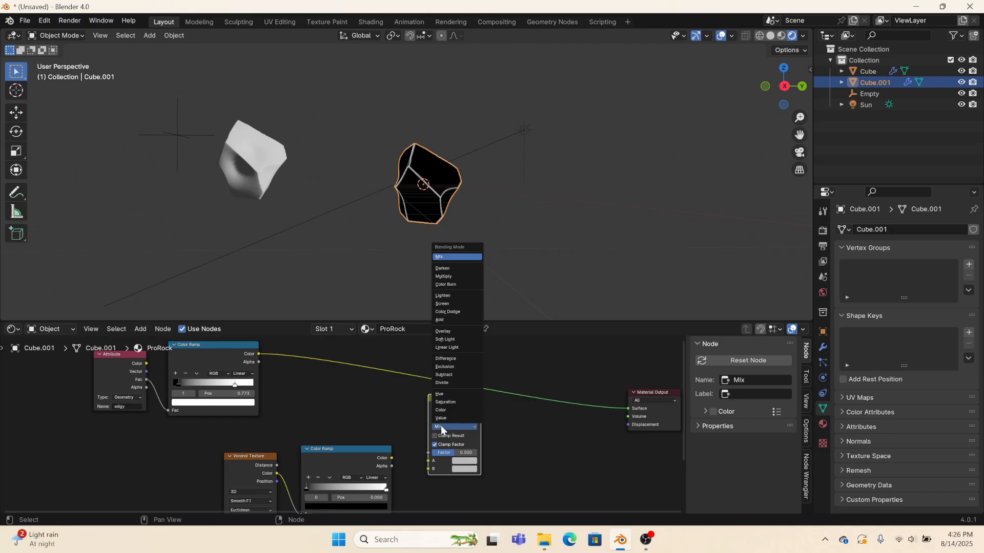
{"action": "left_click", "coordinate": [441, 321]}
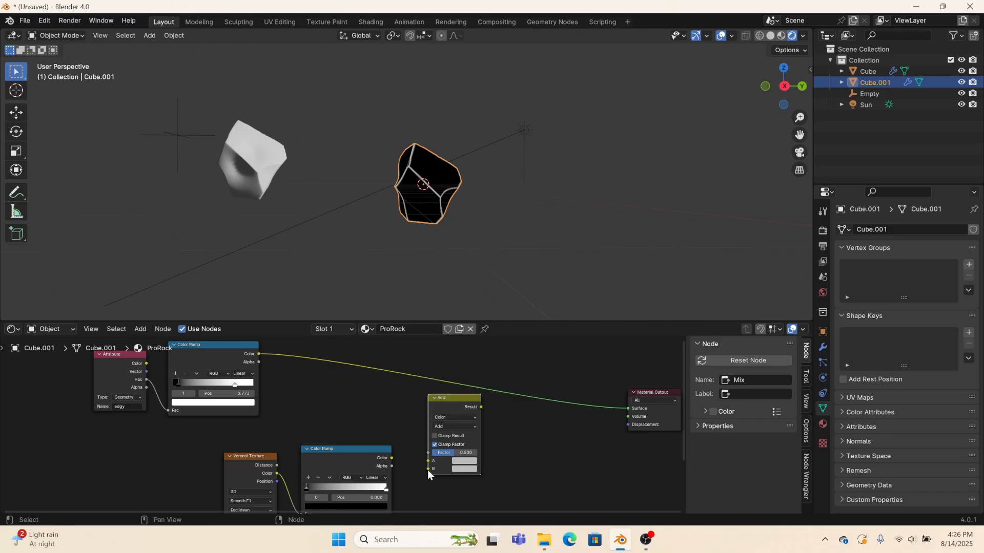
Step: Connect the edge Color Ramp to A and the Voronoi ramp to B of the Add node, and its Result to Surface
{"action": "left_click_drag", "start_coordinate": [428, 469], "coordinate": [260, 374]}
{"action": "left_click_drag", "start_coordinate": [482, 428], "coordinate": [629, 430]}
{"action": "left_click_drag", "start_coordinate": [455, 417], "coordinate": [448, 380]}
{"action": "scroll", "coordinate": [358, 232], "scroll_direction": "up", "scroll_amount": 6}
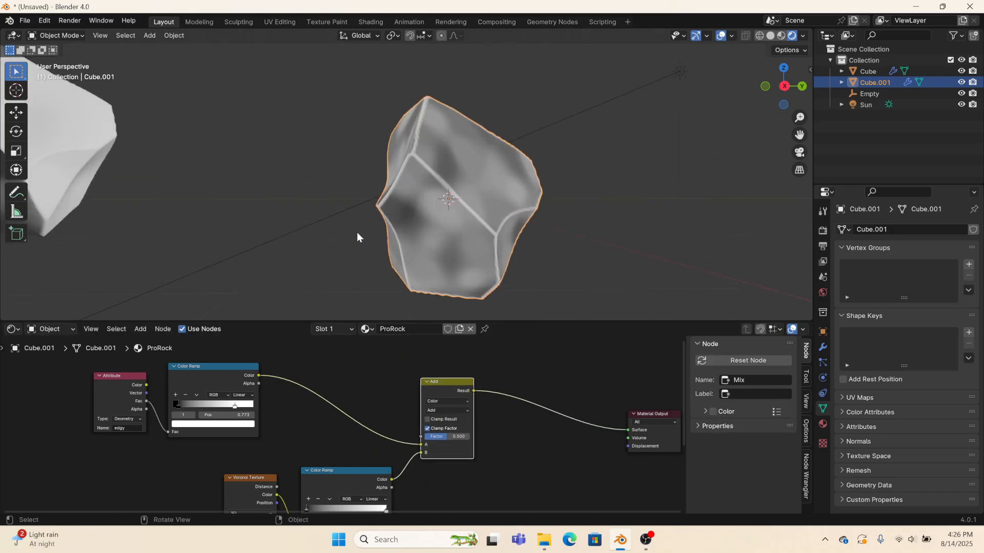
{"action": "middle_click_drag", "start_coordinate": [362, 232], "coordinate": [600, 237]}
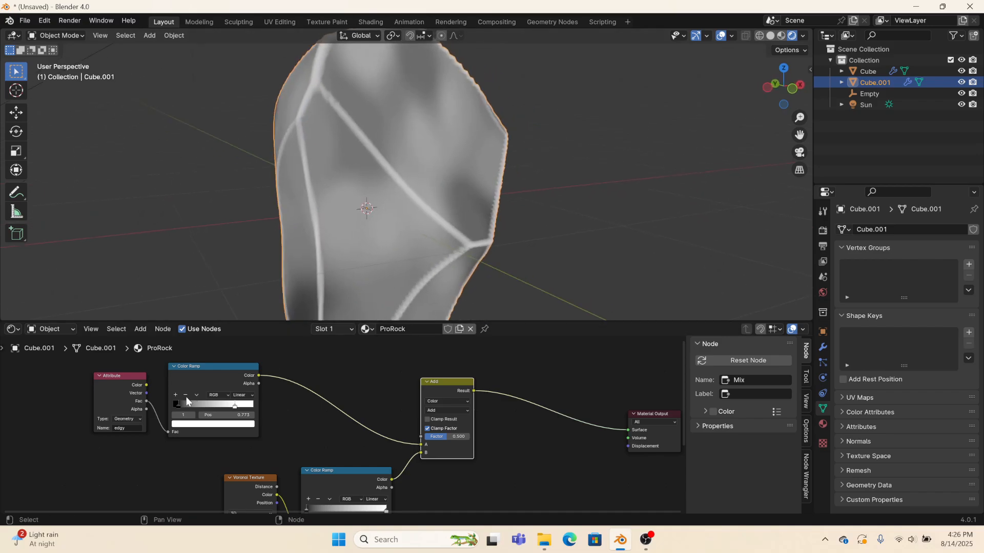
Step: Darken the edge Color Ramp's white stop to a gray and check the edge lines on the rock
{"action": "left_click", "coordinate": [245, 424]}
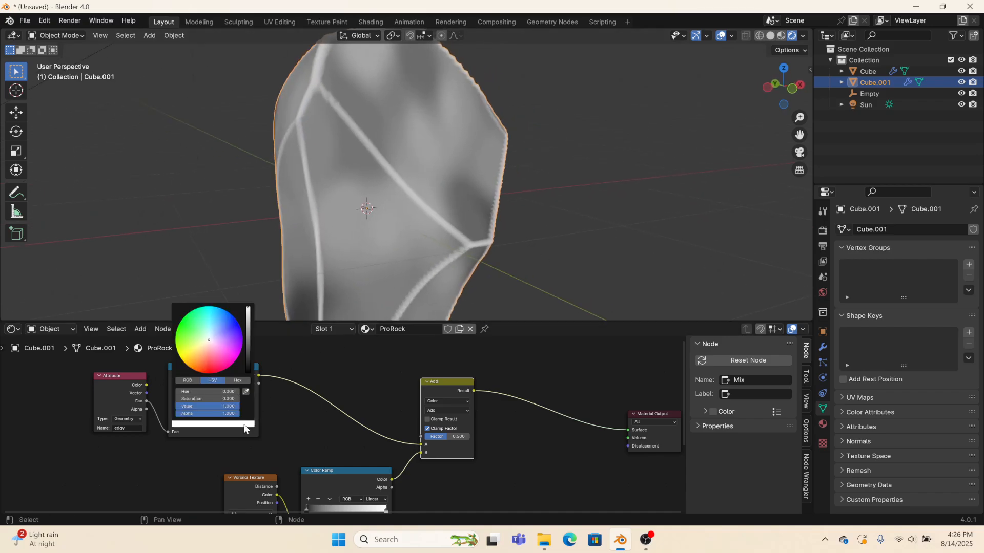
{"action": "left_click_drag", "start_coordinate": [251, 325], "coordinate": [247, 338]}
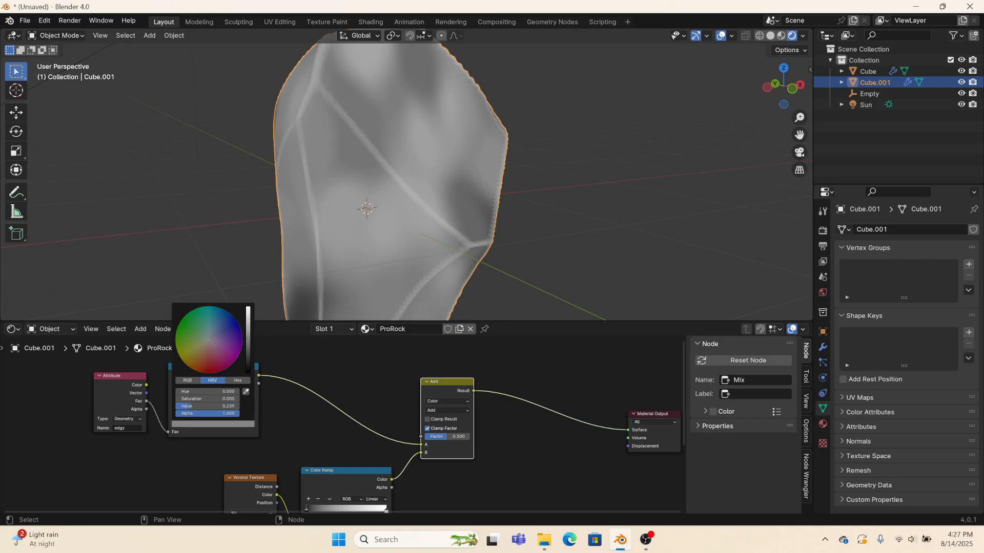
{"action": "middle_click_drag", "start_coordinate": [386, 250], "coordinate": [225, 256]}
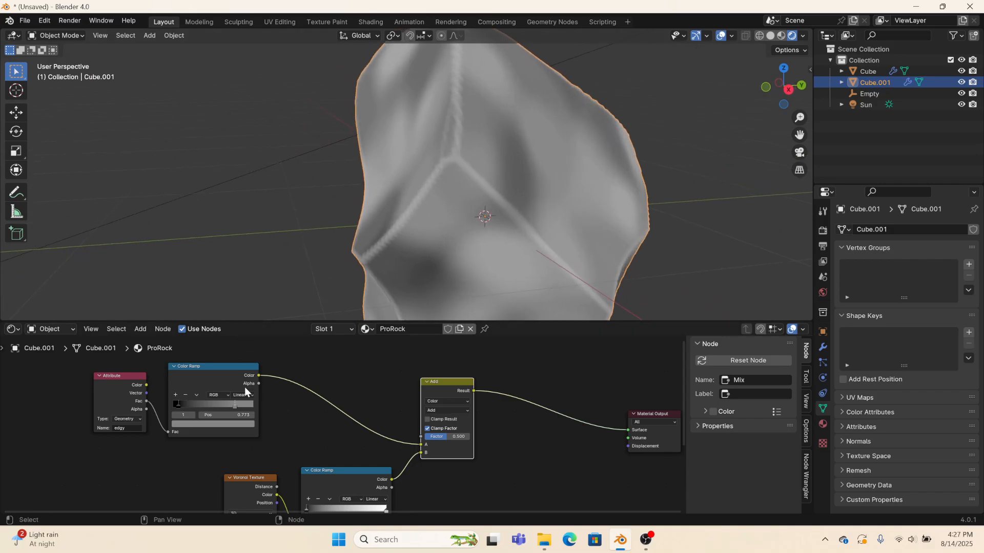
Step: Reconnect the edge Color Ramp to the Add node's Factor input and set the ramp's light stop to white
{"action": "left_click", "coordinate": [232, 422]}
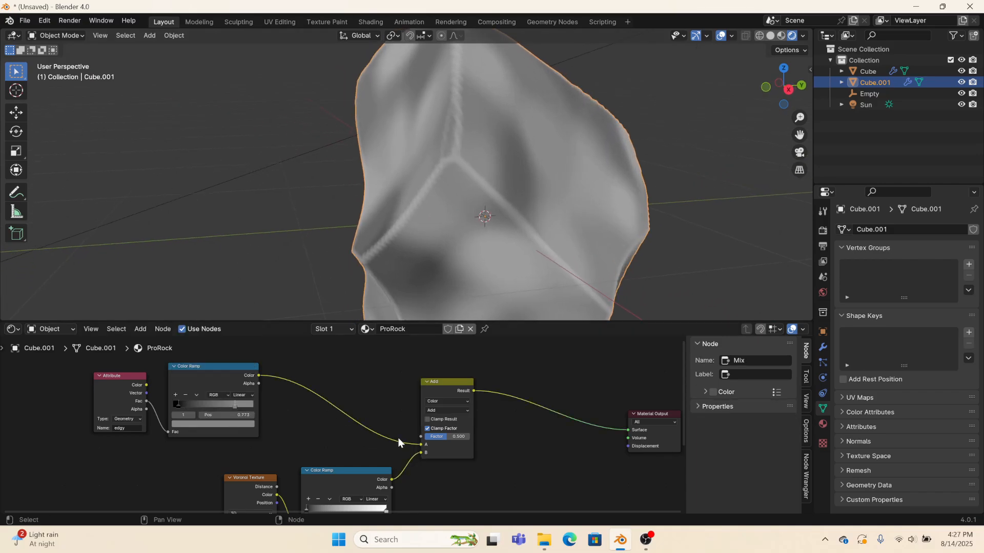
{"action": "left_click_drag", "start_coordinate": [421, 444], "coordinate": [420, 437]}
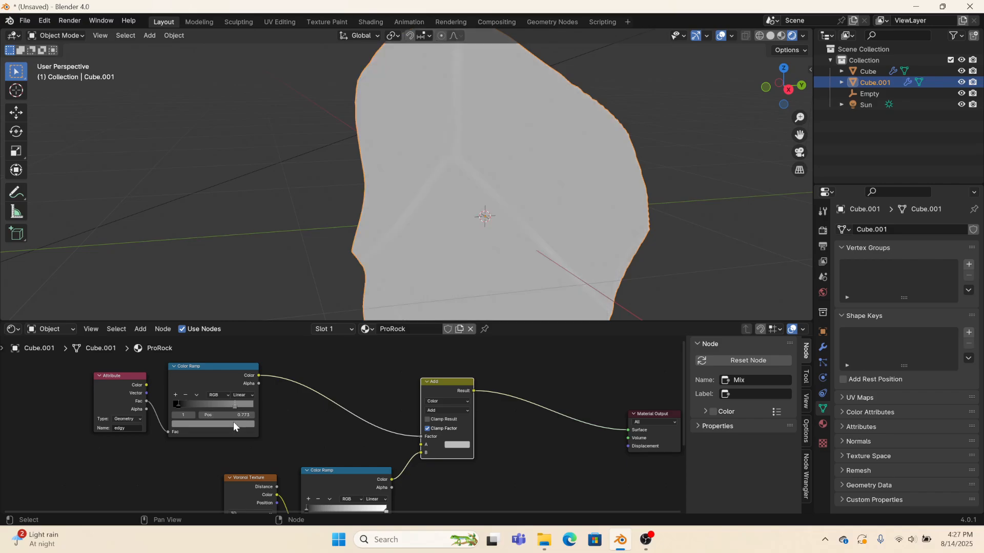
{"action": "left_click", "coordinate": [232, 422]}
{"action": "left_click_drag", "start_coordinate": [248, 348], "coordinate": [249, 306]}
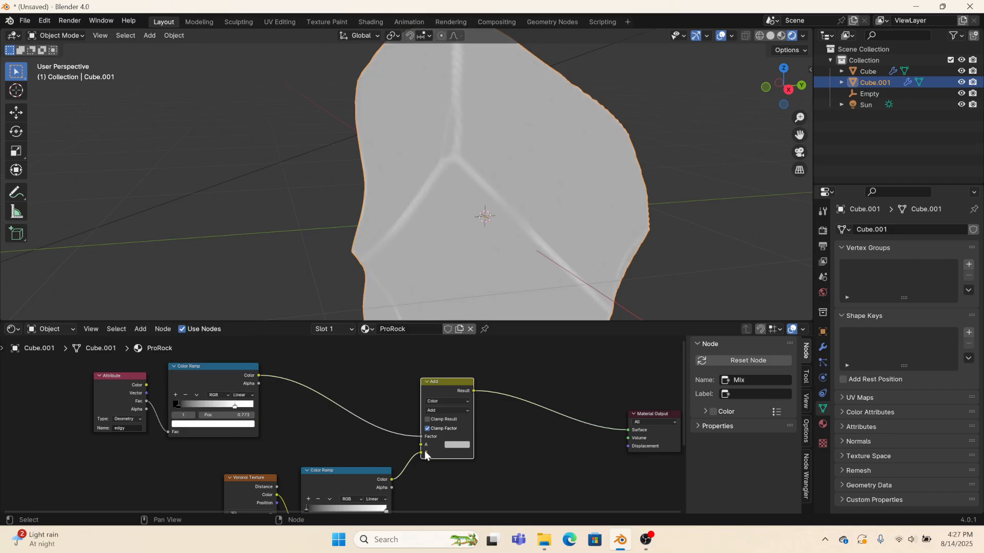
Step: Move the Voronoi ramp's link to input A of the Add node and set color B to gray with value 0.317
{"action": "left_click_drag", "start_coordinate": [421, 453], "coordinate": [421, 445]}
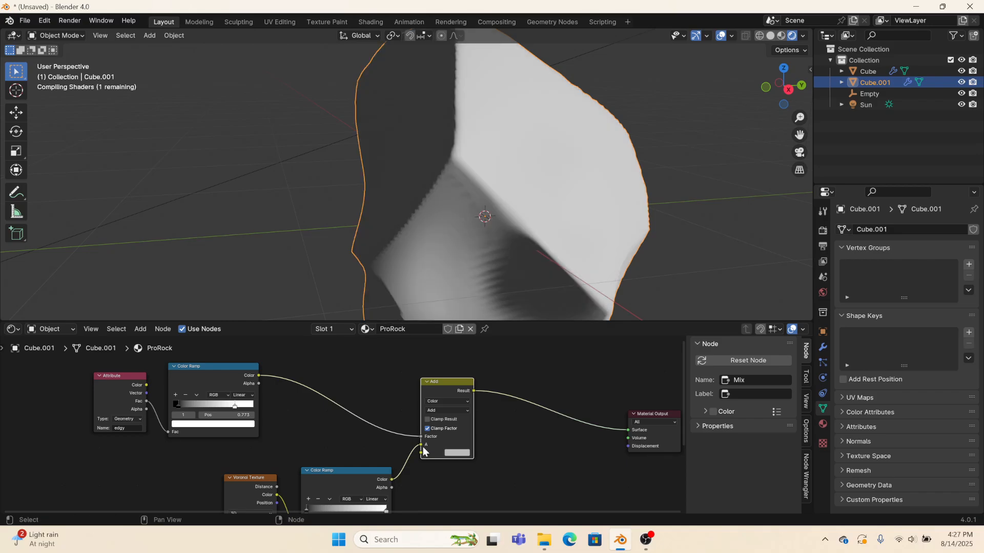
{"action": "left_click", "coordinate": [459, 453]}
{"action": "mouse_move", "coordinate": [520, 369]}
{"action": "left_mouse_down"}
{"action": "mouse_move", "coordinate": [520, 379]}
{"action": "mouse_move", "coordinate": [520, 349]}
{"action": "mouse_move", "coordinate": [520, 362]}
{"action": "left_mouse_up"}
Step: Select the Voronoi Texture and its Color Ramp and move both farther away from the Add node
{"action": "left_click", "coordinate": [294, 465]}
{"action": "right_click", "coordinate": [294, 465]}
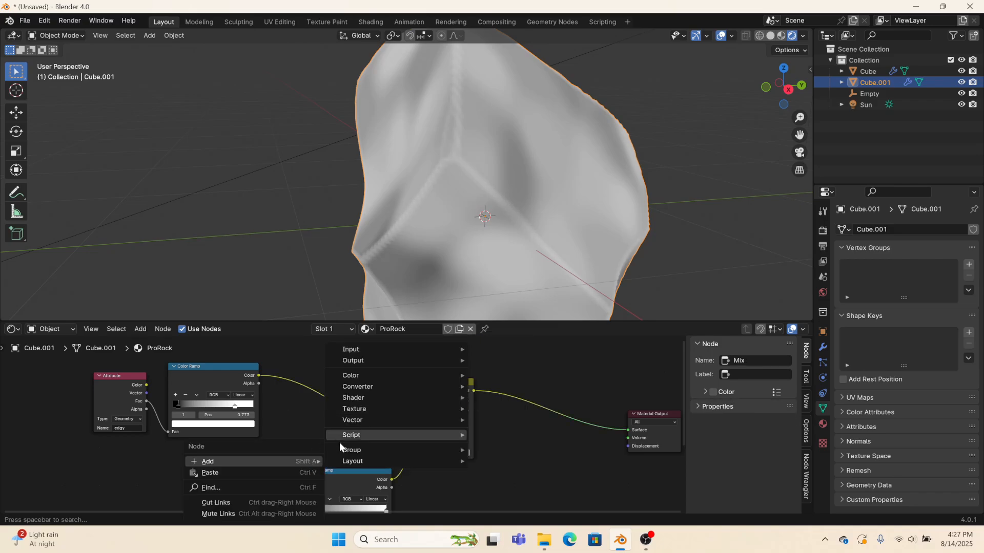
{"action": "middle_click_drag", "start_coordinate": [309, 432], "coordinate": [383, 374]}
{"action": "left_click_drag", "start_coordinate": [240, 405], "coordinate": [447, 529]}
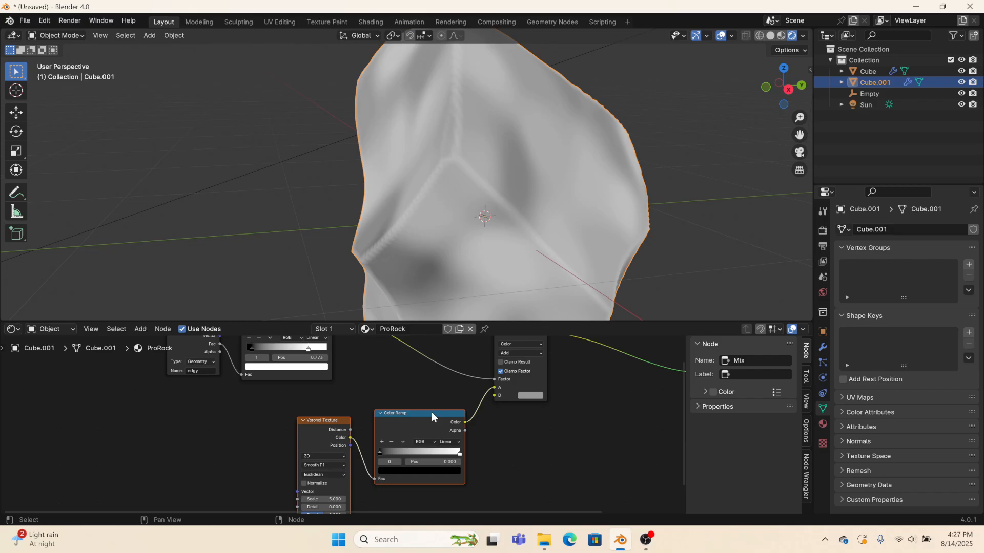
{"action": "left_click_drag", "start_coordinate": [432, 412], "coordinate": [298, 402]}
Step: Set the Add node's B color to white and check the edge lines on the rock
{"action": "left_click", "coordinate": [532, 396]}
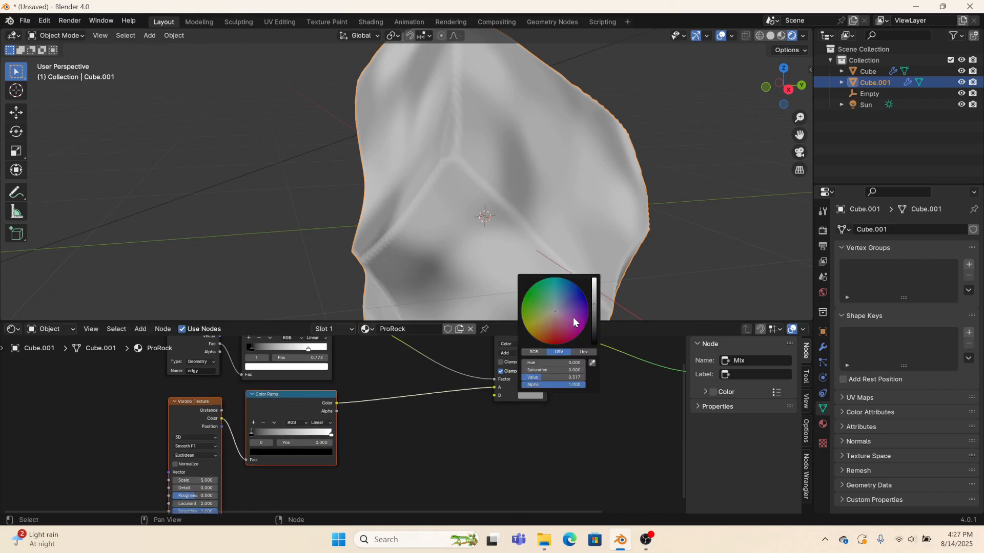
{"action": "left_click_drag", "start_coordinate": [594, 297], "coordinate": [594, 280]}
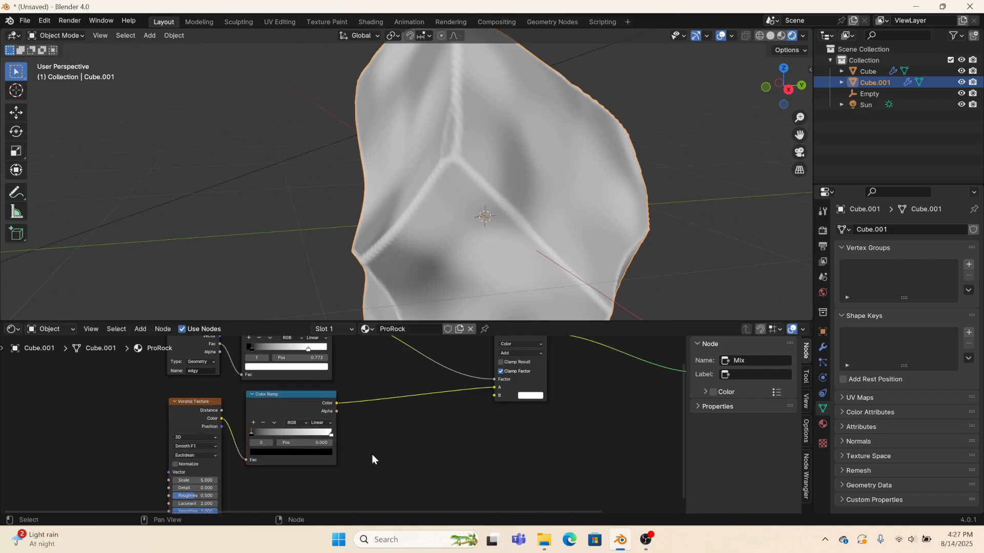
{"action": "middle_click_drag", "start_coordinate": [372, 459], "coordinate": [446, 452]}
{"action": "middle_click_drag", "start_coordinate": [537, 189], "coordinate": [387, 340]}
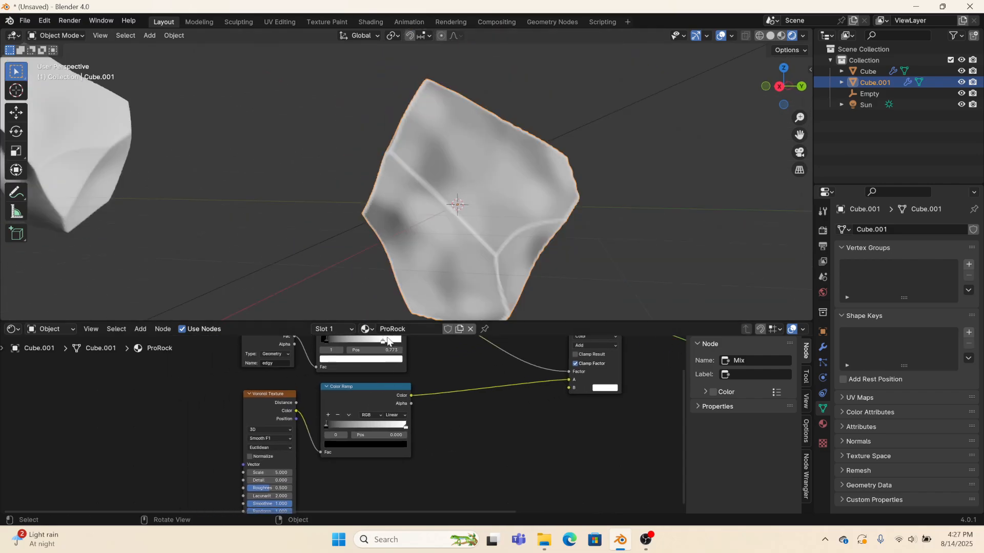
Step: Change the Voronoi Color Ramp's black stop to a bluish gray with a value of about 0.348
{"action": "scroll", "coordinate": [342, 427], "scroll_direction": "up", "scroll_amount": 2}
{"action": "left_click", "coordinate": [319, 431]}
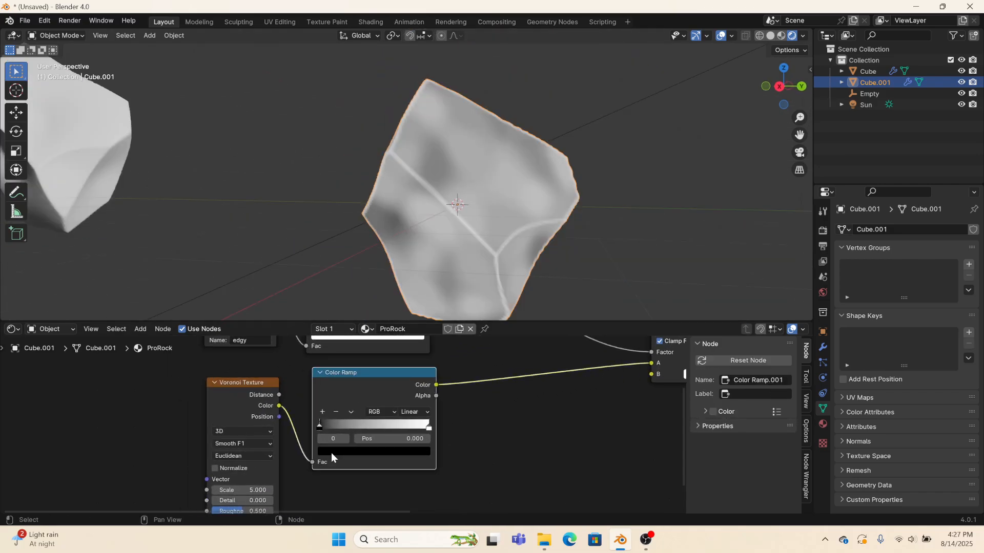
{"action": "left_click", "coordinate": [331, 453]}
{"action": "left_click", "coordinate": [422, 325]}
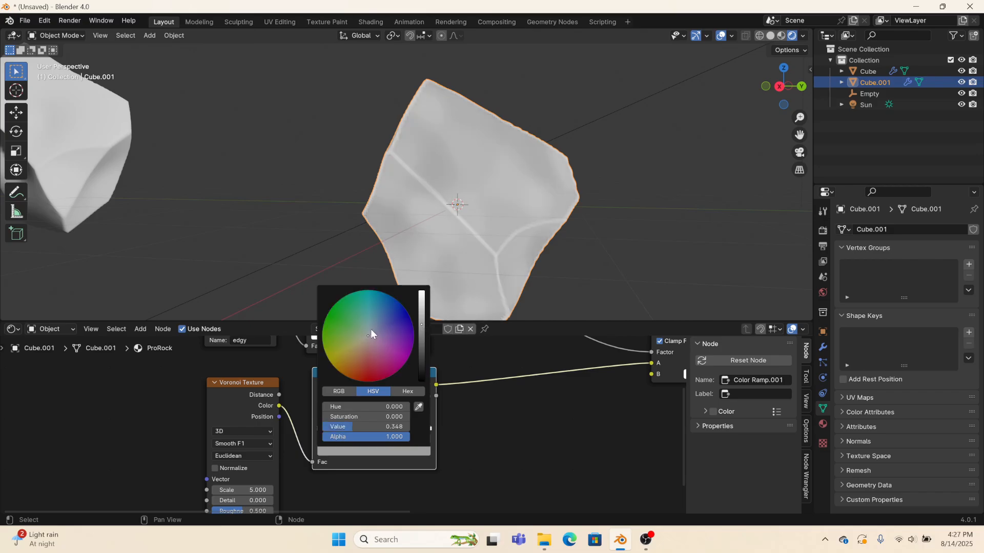
{"action": "left_click_drag", "start_coordinate": [371, 330], "coordinate": [373, 329]}
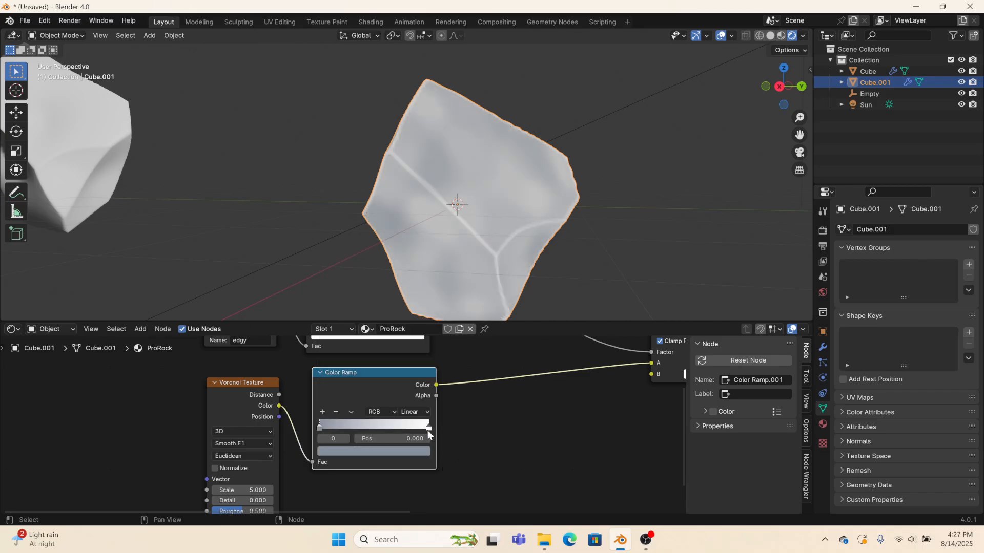
Step: Change the Voronoi Color Ramp's white stop to a dark, muted green with hue 0.420 and check the rock
{"action": "left_click", "coordinate": [428, 428]}
{"action": "left_click", "coordinate": [416, 451]}
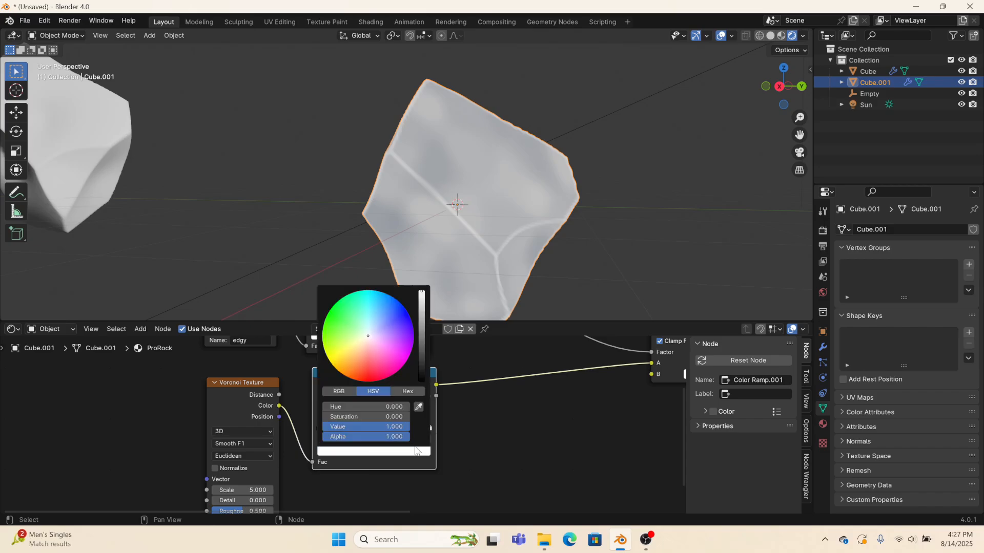
{"action": "left_click", "coordinate": [369, 328]}
{"action": "left_click_drag", "start_coordinate": [364, 329], "coordinate": [360, 326]}
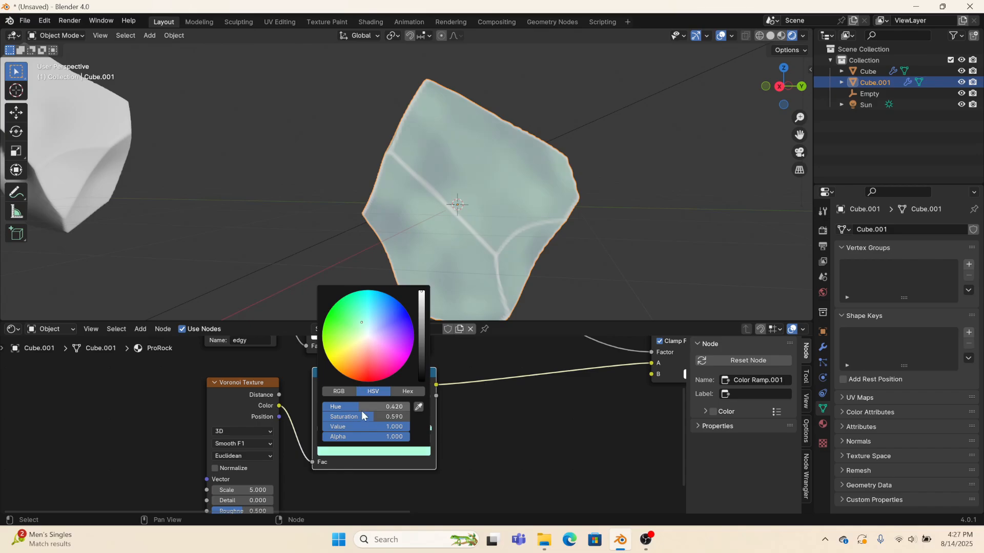
{"action": "mouse_move", "coordinate": [375, 428]}
{"action": "left_mouse_down"}
{"action": "mouse_move", "coordinate": [328, 428]}
{"action": "mouse_move", "coordinate": [367, 417]}
{"action": "mouse_move", "coordinate": [356, 417]}
{"action": "left_mouse_up"}
{"action": "middle_click_drag", "start_coordinate": [574, 221], "coordinate": [629, 253]}
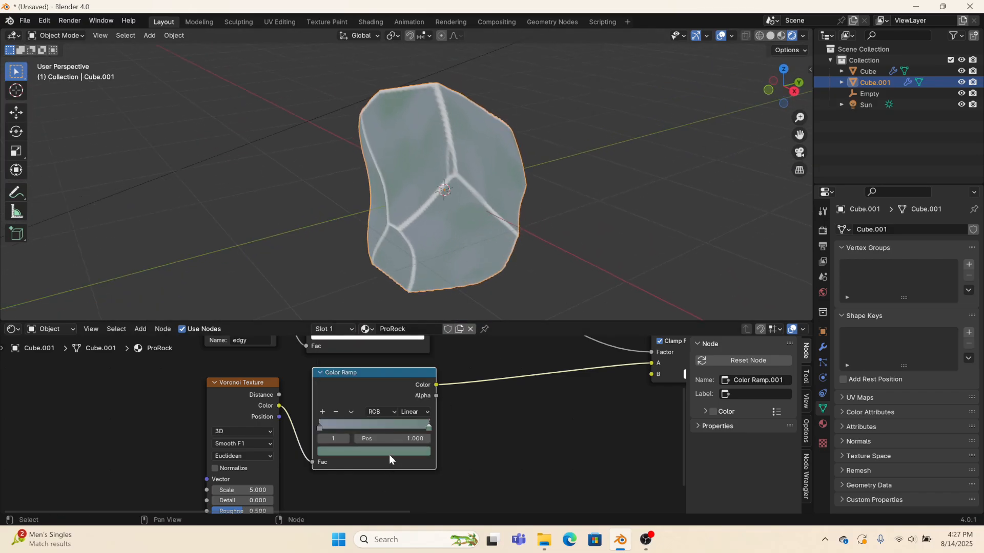
Step: Recolor the Voronoi ramp's green stop to slate blue with hue 0.571, saturation 0.418 and value 0.232
{"action": "left_click", "coordinate": [389, 452]}
{"action": "left_click_drag", "start_coordinate": [371, 328], "coordinate": [372, 326]}
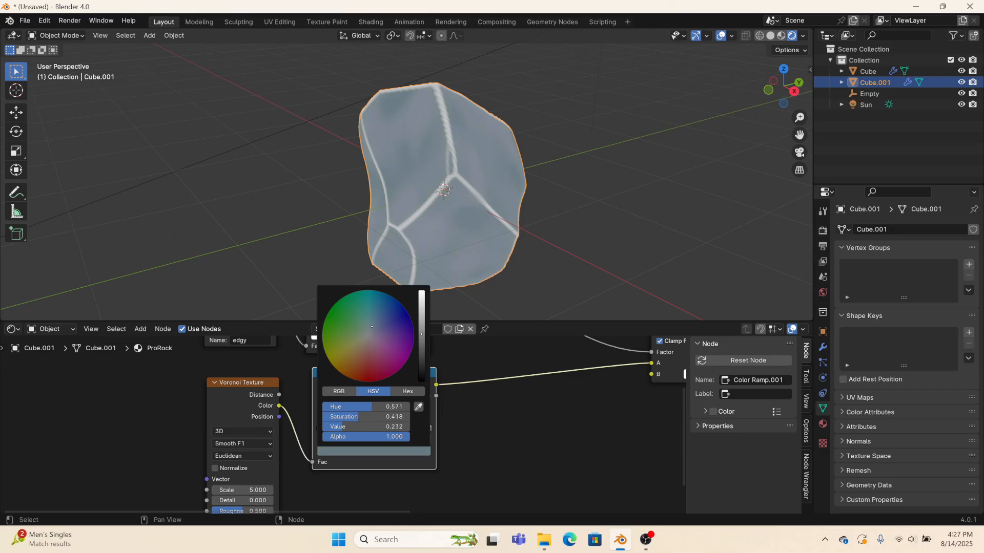
{"action": "middle_click_drag", "start_coordinate": [565, 201], "coordinate": [481, 173]}
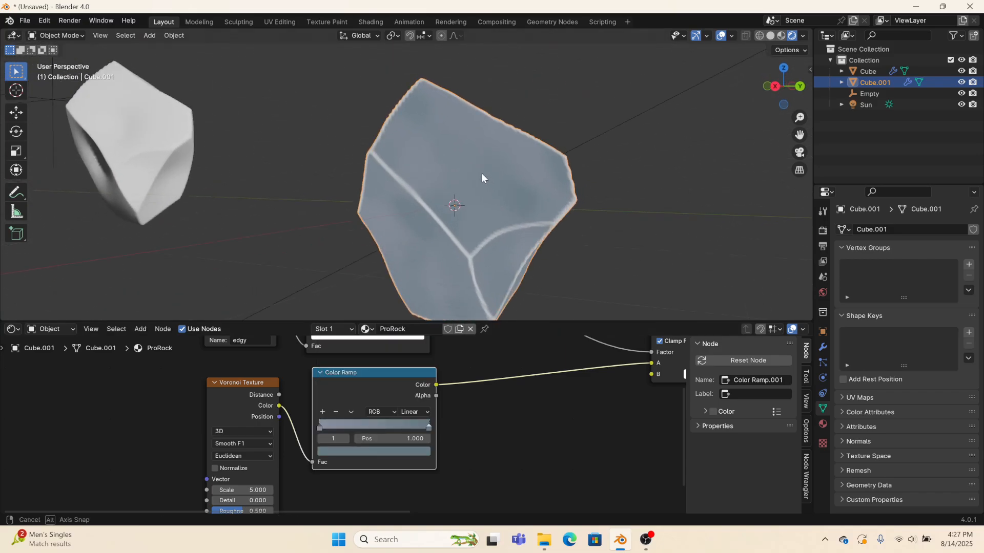
Step: Try a brighter slate-blue stop at value 0.425, set its value to 0.215, and check the rock's color
{"action": "left_click", "coordinate": [370, 450]}
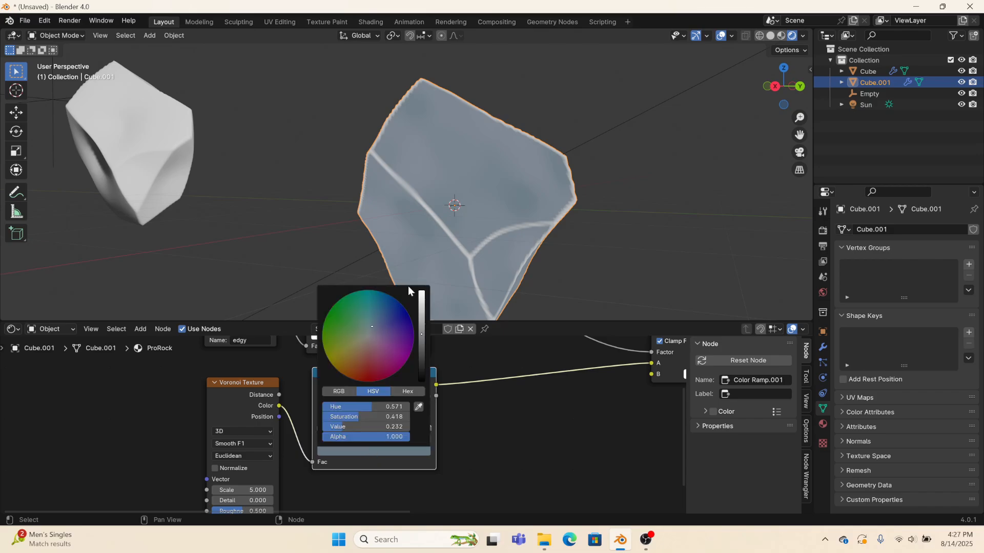
{"action": "mouse_move", "coordinate": [422, 330]}
{"action": "left_mouse_down"}
{"action": "mouse_move", "coordinate": [421, 309]}
{"action": "mouse_move", "coordinate": [422, 318]}
{"action": "left_mouse_up"}
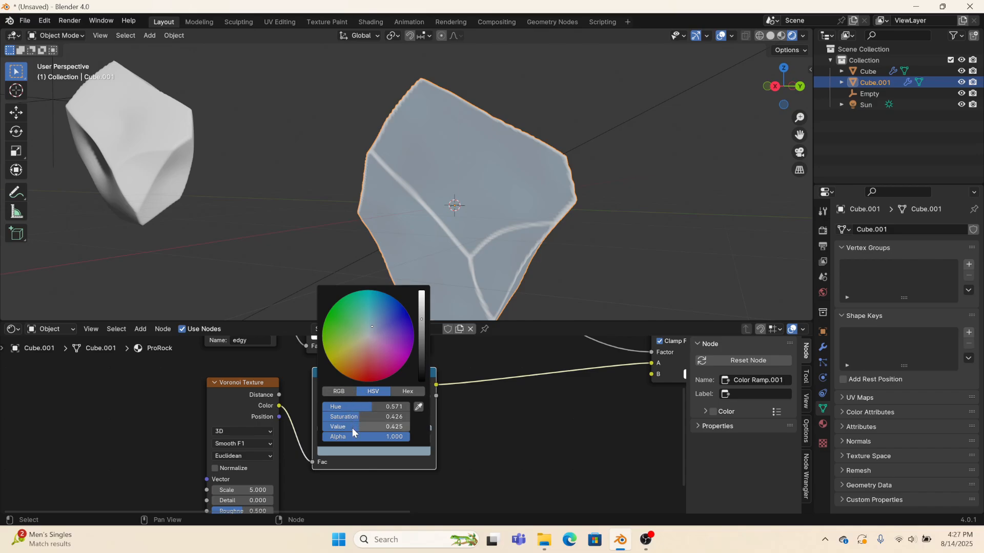
{"action": "left_click_drag", "start_coordinate": [352, 427], "coordinate": [321, 427]}
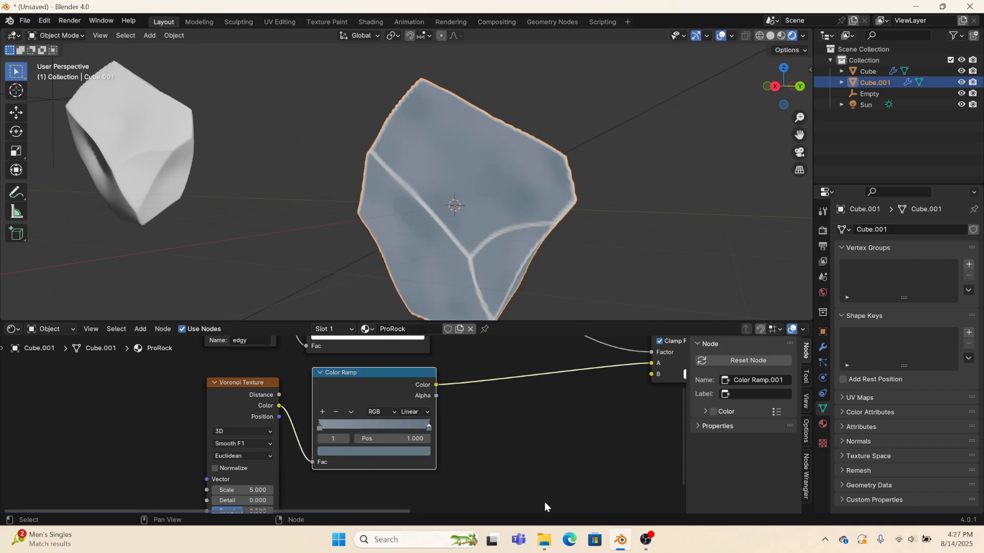
{"action": "middle_click_drag", "start_coordinate": [479, 218], "coordinate": [564, 215]}
{"action": "scroll", "coordinate": [527, 222], "scroll_direction": "up", "scroll_amount": 2}
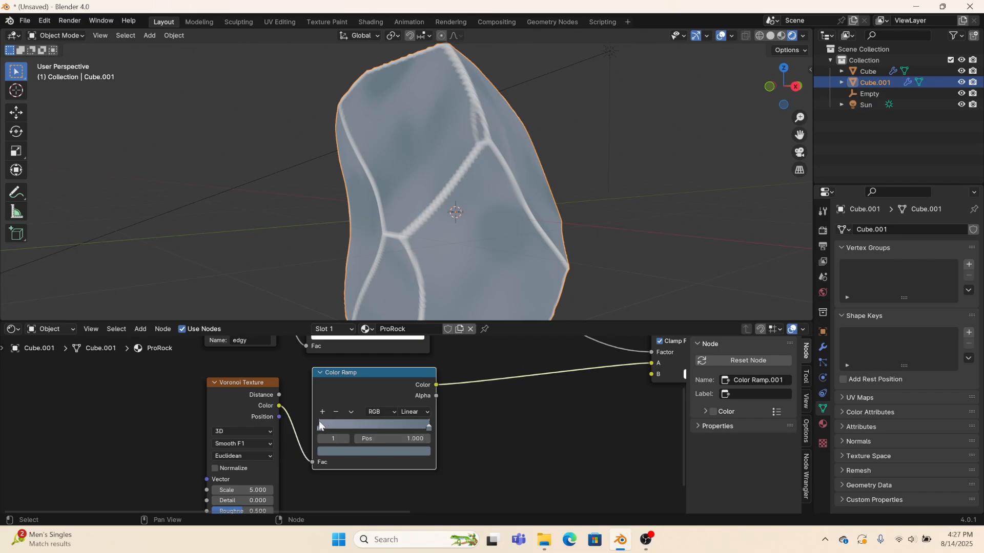
Step: Move both stops of the Voronoi Color Ramp inward to strengthen the contrast and check the rock
{"action": "left_click_drag", "start_coordinate": [319, 425], "coordinate": [338, 425]}
{"action": "left_click", "coordinate": [421, 427]}
{"action": "left_click_drag", "start_coordinate": [406, 426], "coordinate": [404, 427]}
{"action": "middle_click_drag", "start_coordinate": [500, 214], "coordinate": [397, 226]}
Step: Shift the slate-blue stop of the Voronoi Color Ramp slightly toward teal and check the rock from another side
{"action": "left_click", "coordinate": [392, 451]}
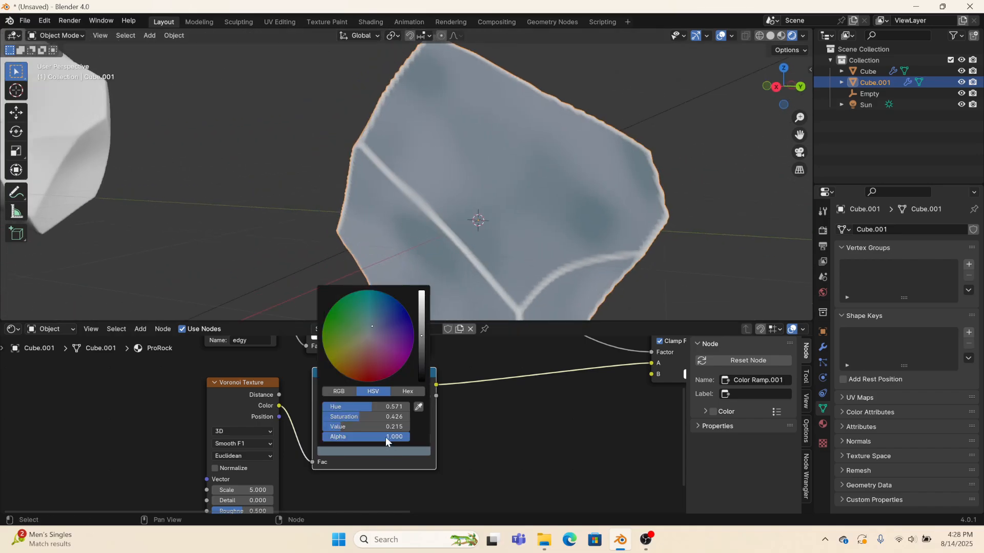
{"action": "left_click_drag", "start_coordinate": [373, 324], "coordinate": [370, 326]}
{"action": "middle_click_drag", "start_coordinate": [495, 215], "coordinate": [592, 180]}
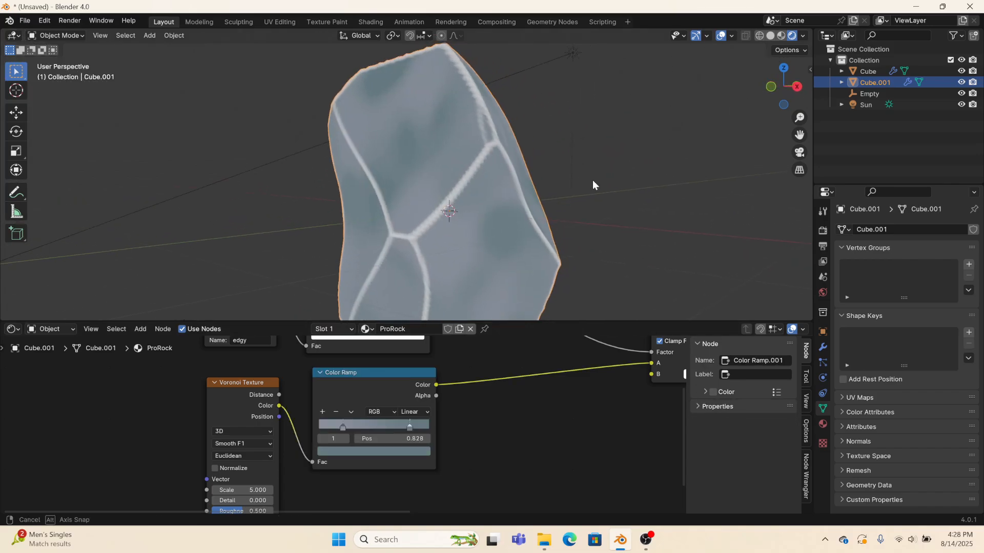
Step: Return the Voronoi Color Ramp's two stops to positions 0.000 and 1.000 and check the whole rock
{"action": "left_click_drag", "start_coordinate": [335, 422], "coordinate": [311, 430]}
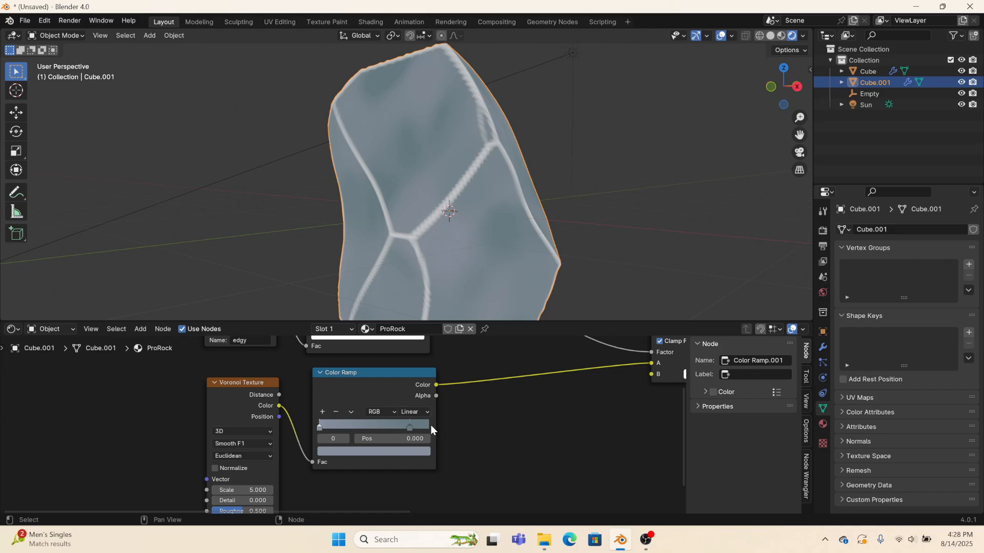
{"action": "left_click_drag", "start_coordinate": [430, 425], "coordinate": [443, 429]}
{"action": "middle_click_drag", "start_coordinate": [497, 278], "coordinate": [441, 273]}
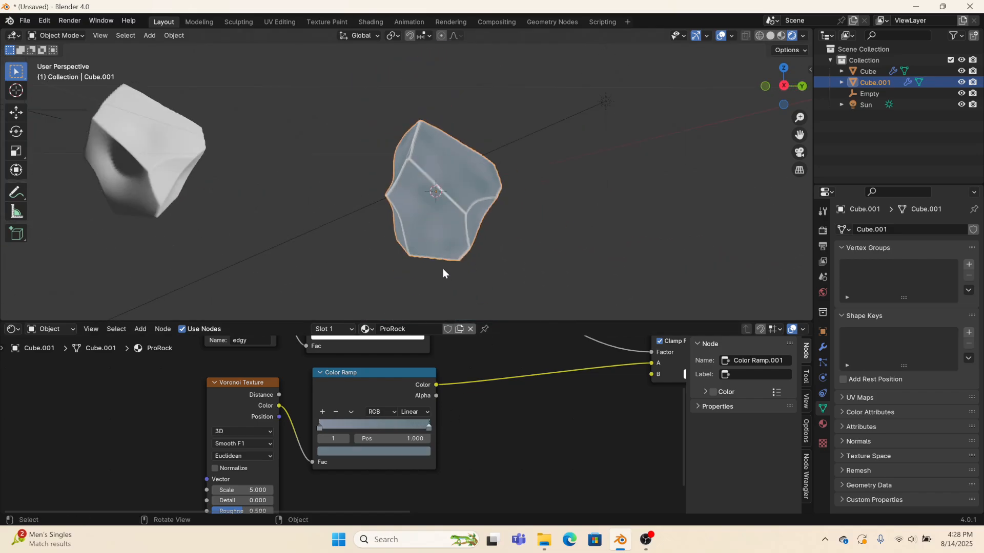
Step: Add a Noise Texture whose Fac output feeds the Voronoi Texture's Smoothness
{"action": "middle_click_drag", "start_coordinate": [263, 409], "coordinate": [513, 302]}
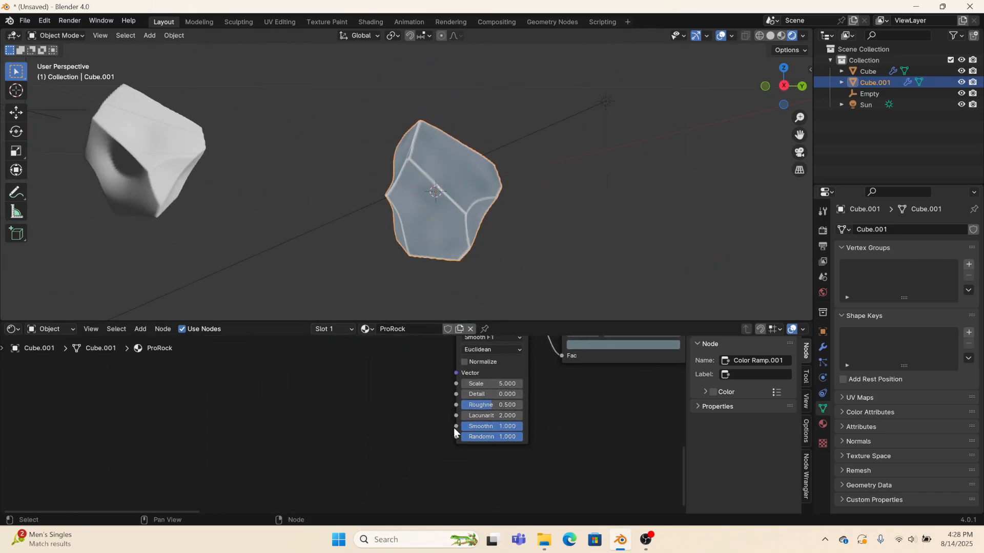
{"action": "left_click_drag", "start_coordinate": [455, 425], "coordinate": [349, 431]}
{"action": "type", "text": "noi"}
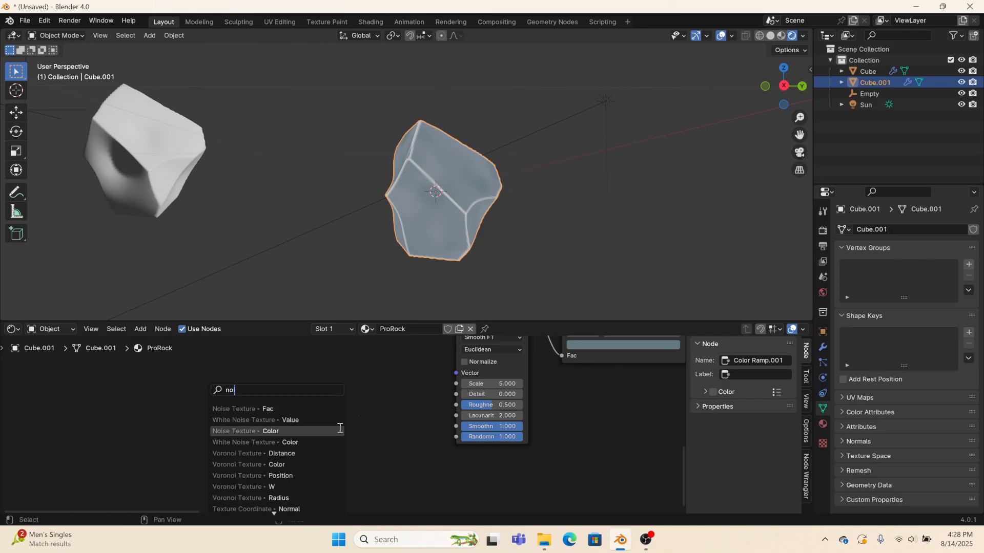
{"action": "left_click", "coordinate": [301, 409]}
{"action": "left_click", "coordinate": [237, 398]}
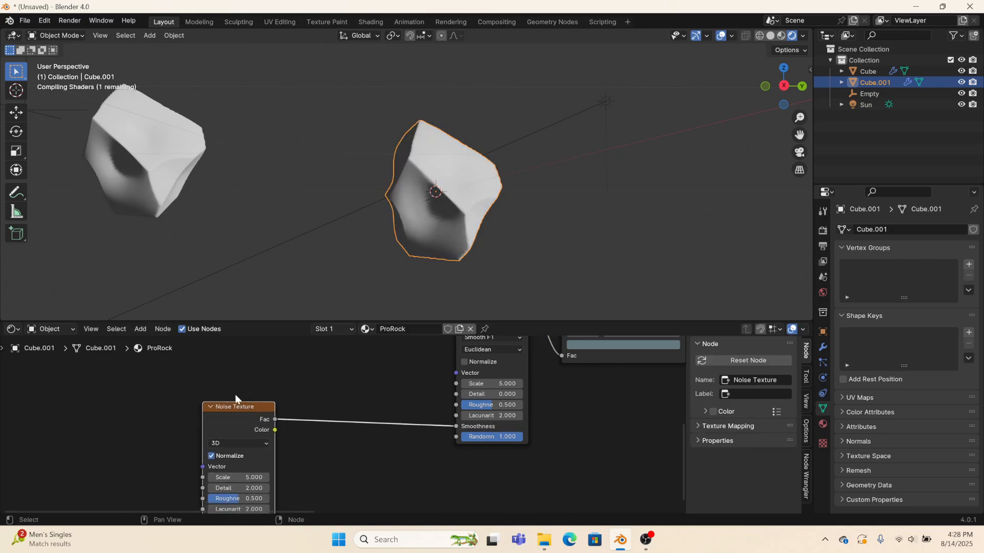
Step: Tune the Noise Texture's scale to 16.800 while checking the rock, and move the node farther from the Voronoi Texture
{"action": "left_click_drag", "start_coordinate": [227, 477], "coordinate": [256, 478]}
{"action": "scroll", "coordinate": [491, 244], "scroll_direction": "up", "scroll_amount": 4}
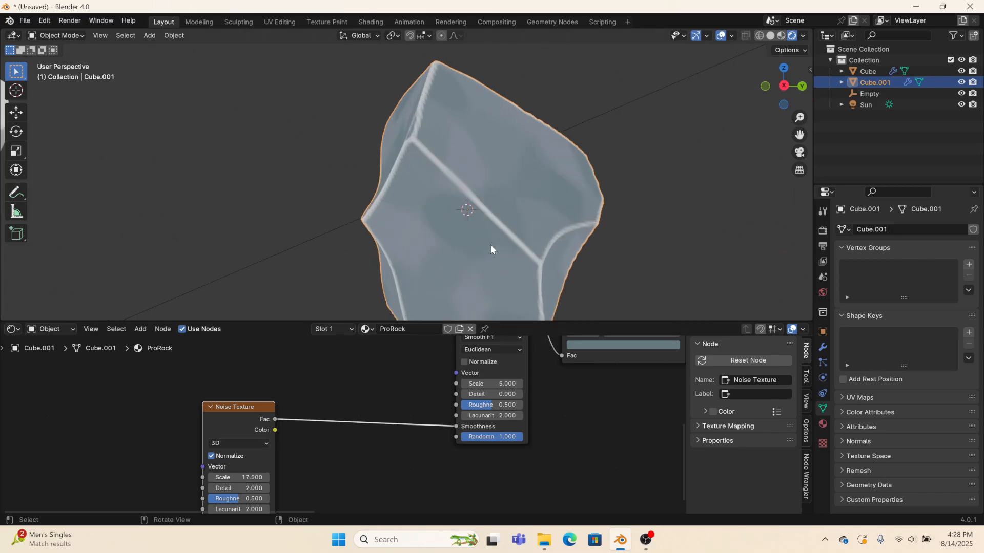
{"action": "middle_click_drag", "start_coordinate": [491, 245], "coordinate": [404, 273]}
{"action": "left_click_drag", "start_coordinate": [227, 478], "coordinate": [233, 477]}
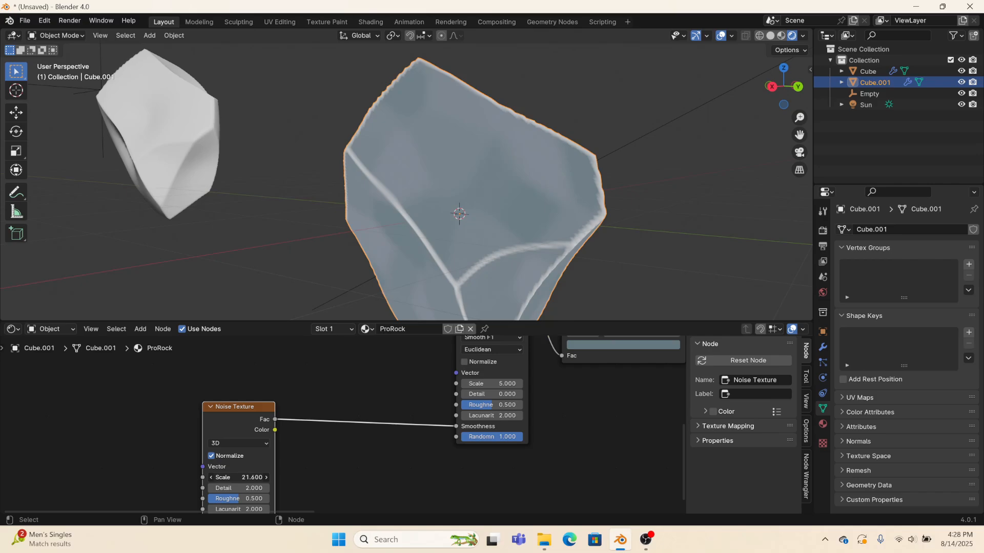
{"action": "left_click_drag", "start_coordinate": [261, 422], "coordinate": [162, 430]}
Step: Darken the slate-blue end stop of the Voronoi Color Ramp and check the color patches on the rock
{"action": "middle_click_drag", "start_coordinate": [592, 422], "coordinate": [393, 529]}
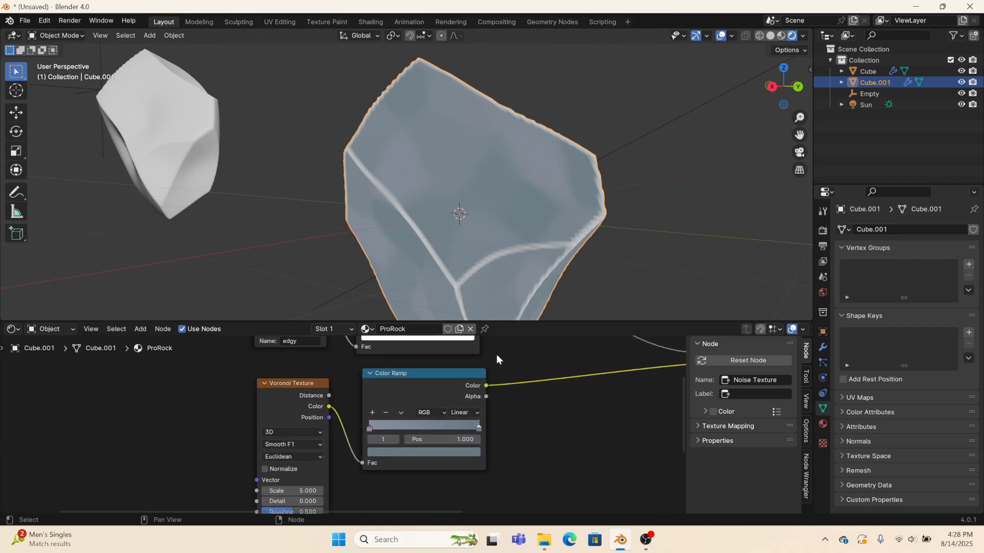
{"action": "middle_click_drag", "start_coordinate": [382, 388], "coordinate": [396, 381]}
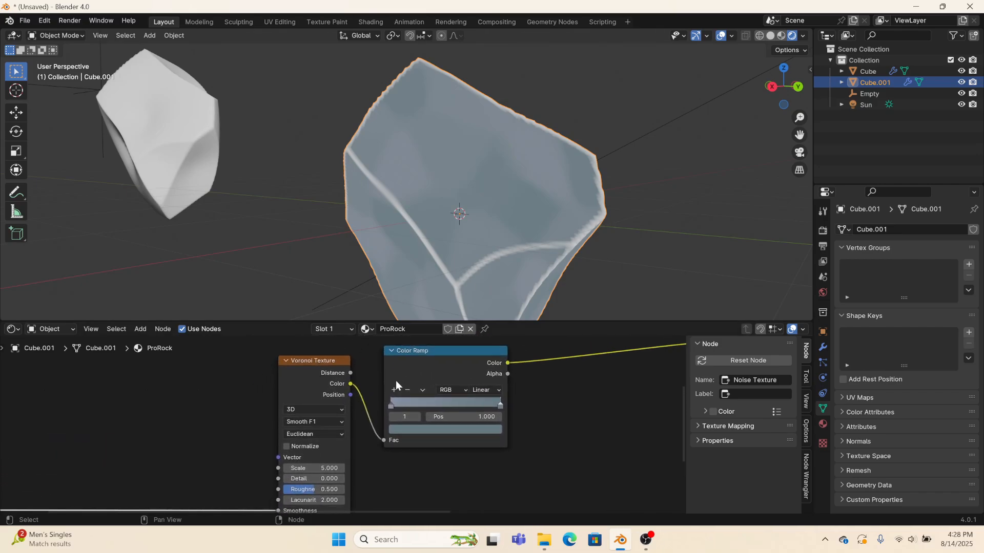
{"action": "left_click", "coordinate": [416, 429]}
{"action": "left_click_drag", "start_coordinate": [493, 314], "coordinate": [493, 329]}
{"action": "middle_click_drag", "start_coordinate": [440, 172], "coordinate": [471, 170]}
Step: Duplicate the Noise Texture beside the Voronoi node and reconnect the original's Fac output to Smoothness
{"action": "middle_click_drag", "start_coordinate": [309, 450], "coordinate": [420, 438]}
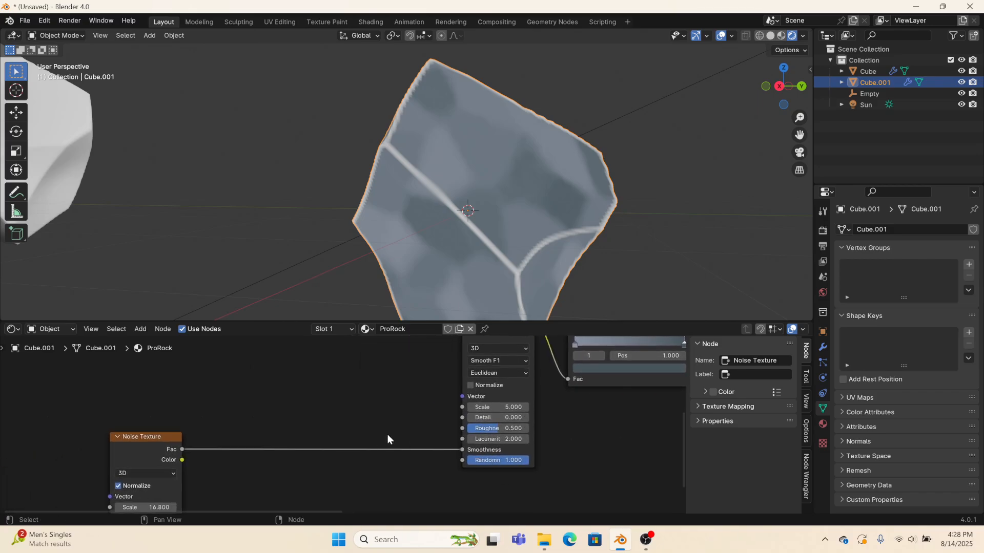
{"action": "left_click", "coordinate": [153, 444]}
{"action": "key", "text": "shift+d"}
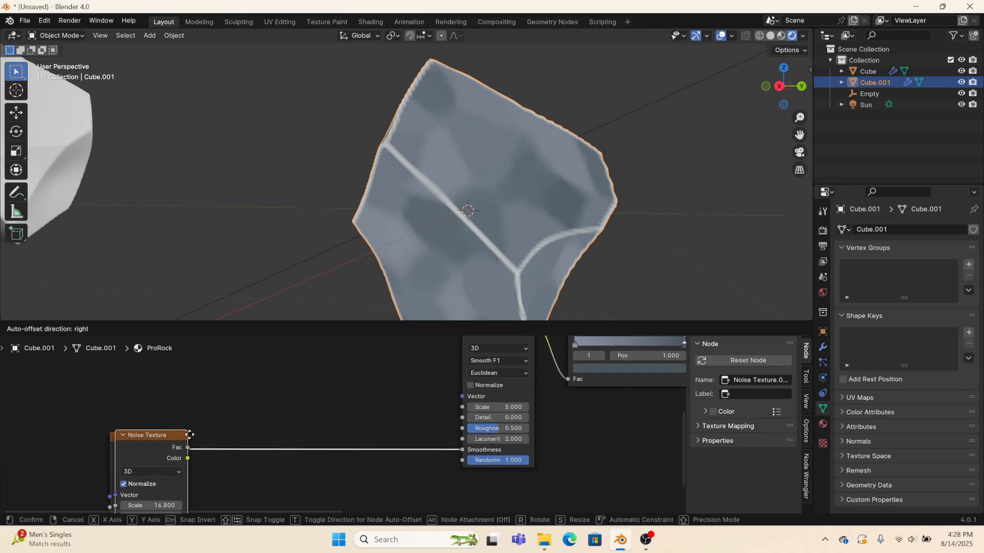
{"action": "left_click", "coordinate": [330, 371]}
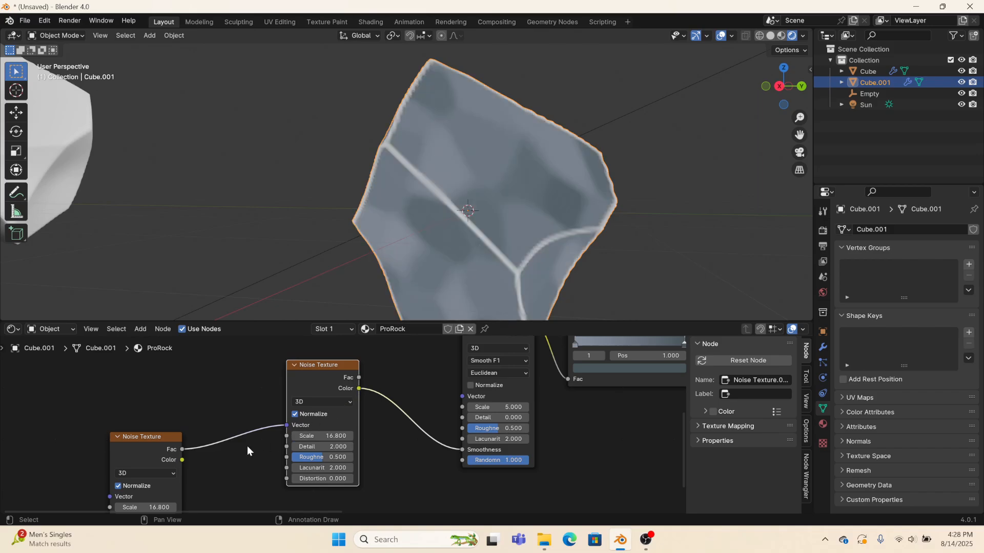
{"action": "left_click_drag", "start_coordinate": [182, 450], "coordinate": [461, 451]}
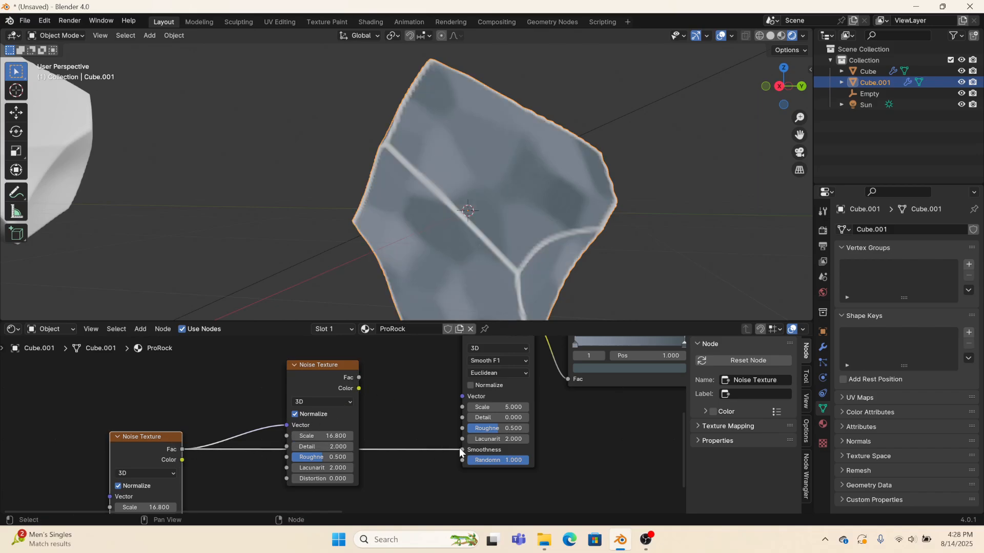
Step: Connect the duplicate noise's Fac output to the Voronoi Randomness, remove its Vector link, and place it below the Smoothness link
{"action": "left_click_drag", "start_coordinate": [358, 377], "coordinate": [448, 459]}
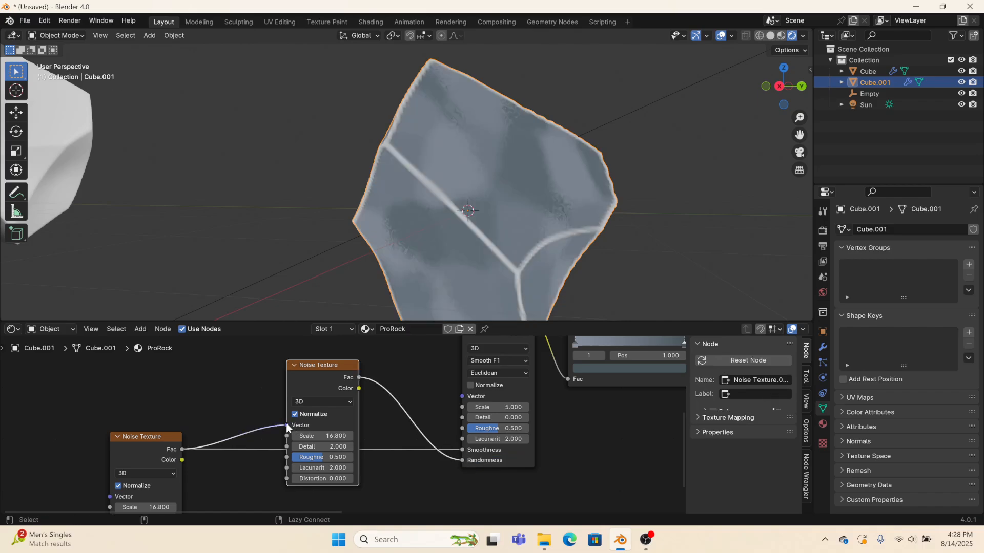
{"action": "left_click_drag", "start_coordinate": [287, 424], "coordinate": [246, 424]}
{"action": "left_click_drag", "start_coordinate": [316, 382], "coordinate": [314, 472]}
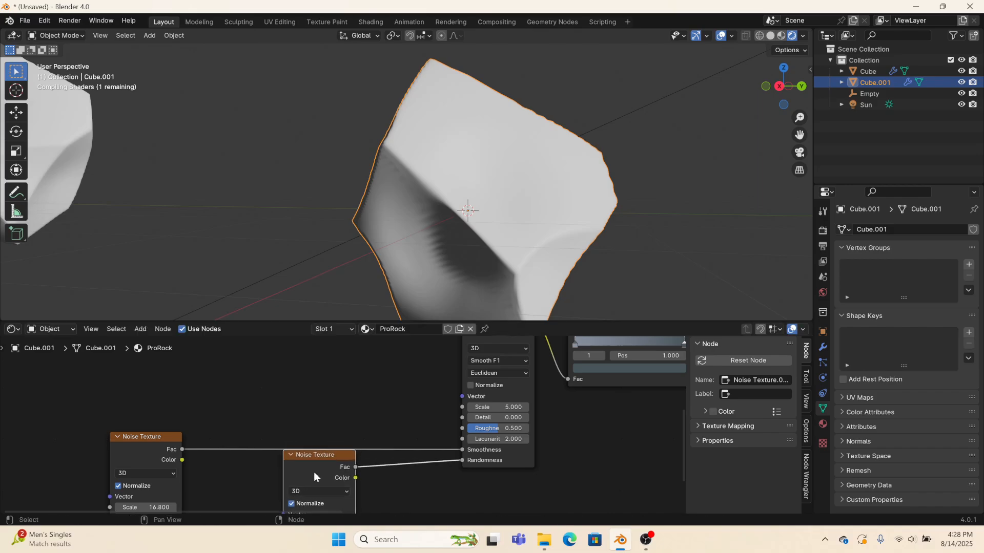
{"action": "right_click", "coordinate": [404, 450]}
{"action": "middle_click_drag", "start_coordinate": [303, 403], "coordinate": [290, 358]}
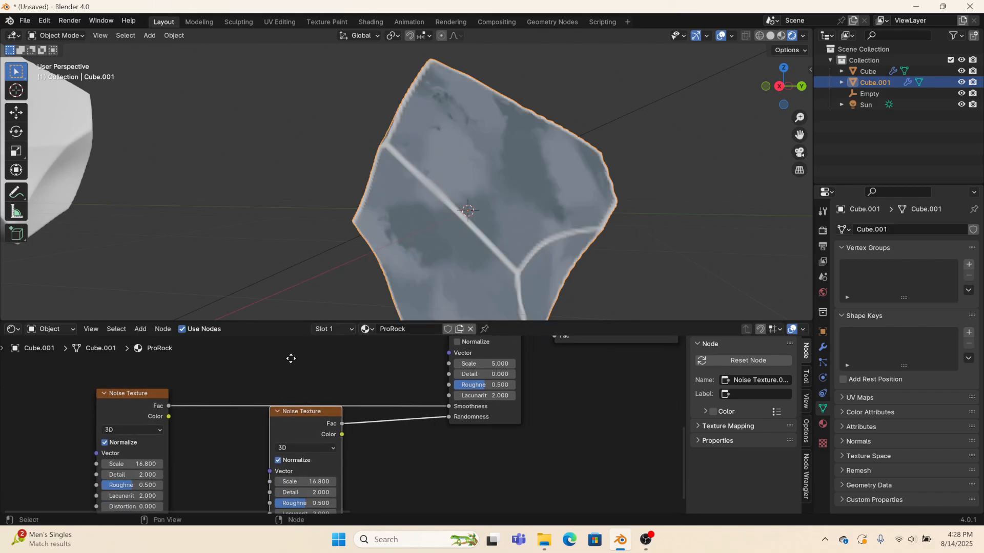
{"action": "mouse_move", "coordinate": [397, 165]}
{"action": "middle_mouse_down"}
{"action": "mouse_move", "coordinate": [357, 179]}
{"action": "mouse_move", "coordinate": [394, 171]}
{"action": "middle_mouse_up"}
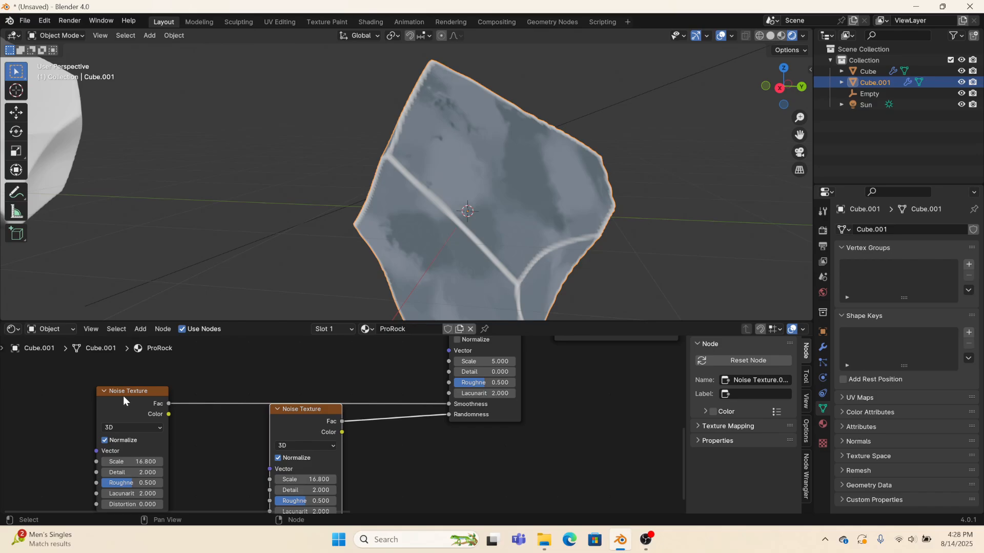
Step: Set the Smoothness noise's scale to 19.000 and the Randomness noise's scale to 21.600, keeping the two nodes apart
{"action": "left_click_drag", "start_coordinate": [123, 395], "coordinate": [205, 360]}
{"action": "left_click", "coordinate": [241, 425]}
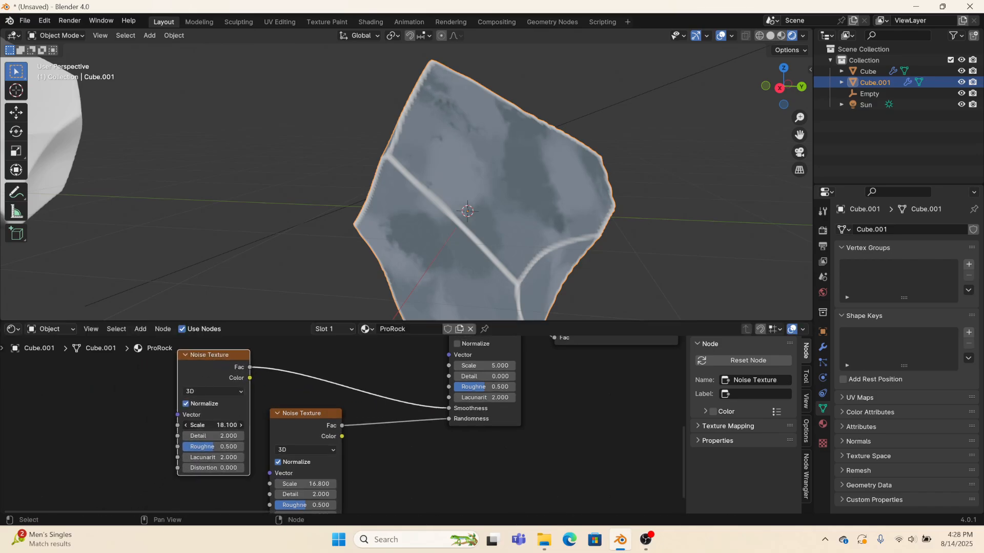
{"action": "left_click_drag", "start_coordinate": [302, 483], "coordinate": [327, 483]}
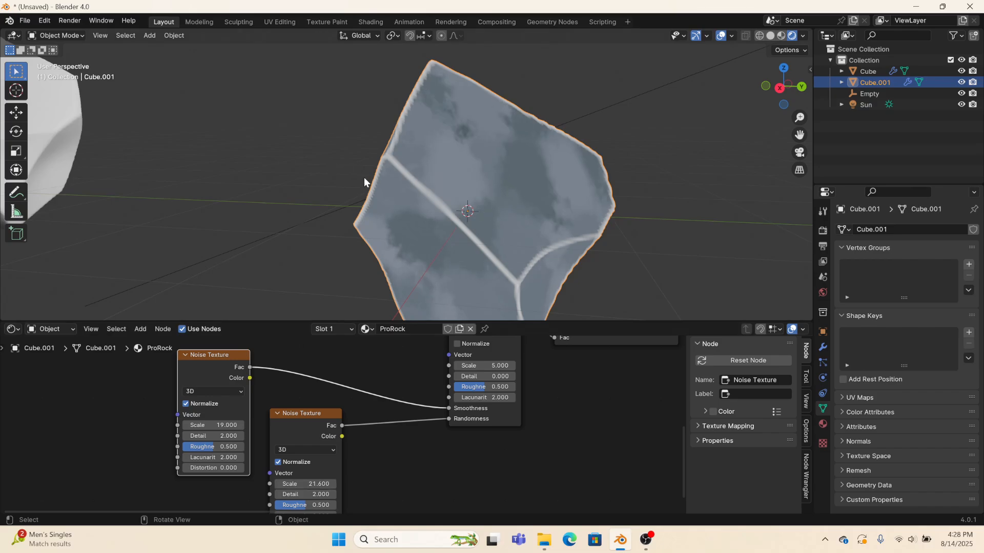
{"action": "middle_click_drag", "start_coordinate": [364, 177], "coordinate": [340, 226]}
{"action": "left_click_drag", "start_coordinate": [215, 353], "coordinate": [190, 401]}
Step: Add linked Texture Coordinate and Mapping nodes to the Voronoi Texture's Vector input and place them before the noise nodes
{"action": "scroll", "coordinate": [344, 428], "scroll_direction": "down", "scroll_amount": 3}
{"action": "middle_click_drag", "start_coordinate": [453, 379], "coordinate": [504, 424]}
{"action": "left_click", "coordinate": [492, 358]}
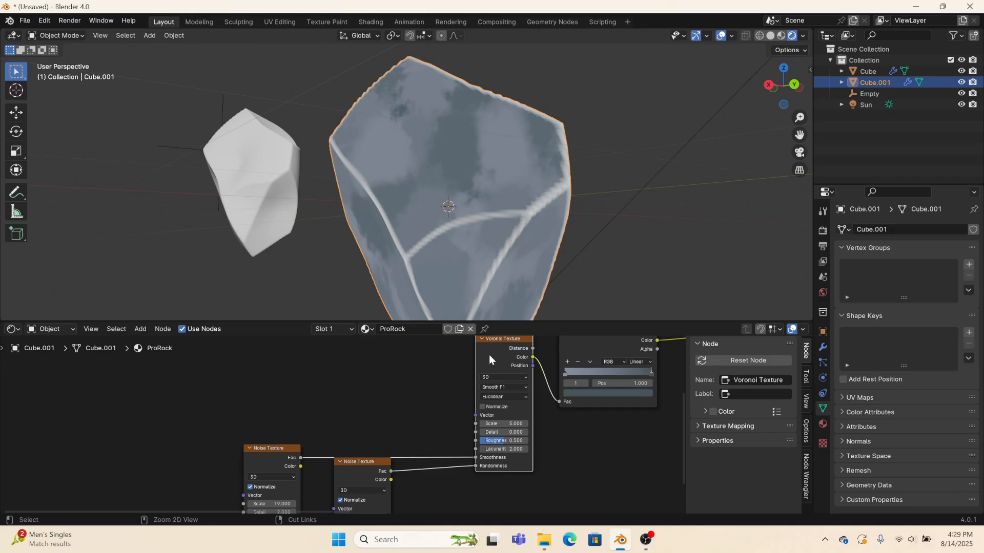
{"action": "key", "text": "ctrl+t"}
{"action": "left_click_drag", "start_coordinate": [430, 355], "coordinate": [159, 360]}
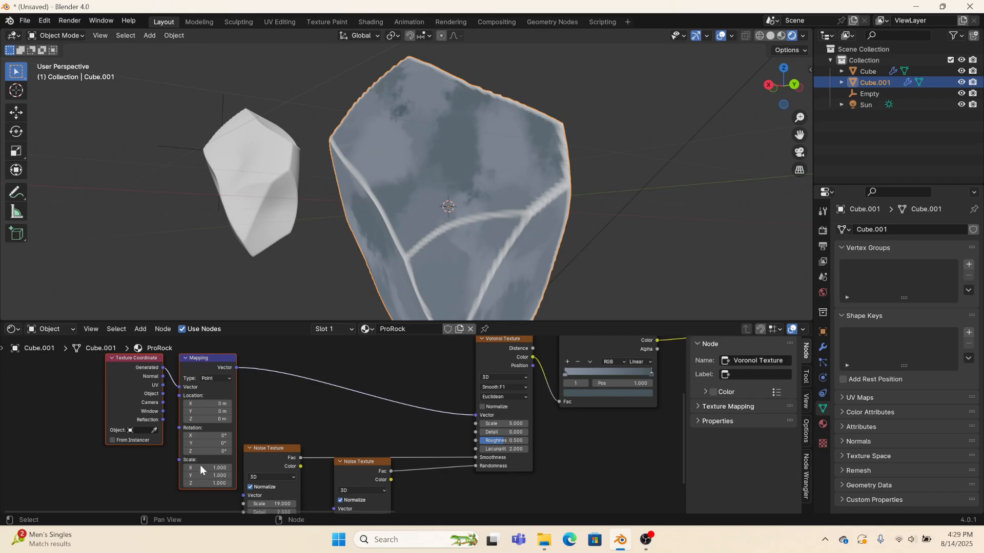
Step: Set the Mapping node's Z scale to 2.900 and inspect the banding on the rock up close
{"action": "mouse_move", "coordinate": [194, 486]}
{"action": "left_mouse_down"}
{"action": "mouse_move", "coordinate": [226, 486]}
{"action": "mouse_move", "coordinate": [184, 486]}
{"action": "mouse_move", "coordinate": [212, 486]}
{"action": "left_mouse_up"}
{"action": "middle_click_drag", "start_coordinate": [328, 231], "coordinate": [621, 241]}
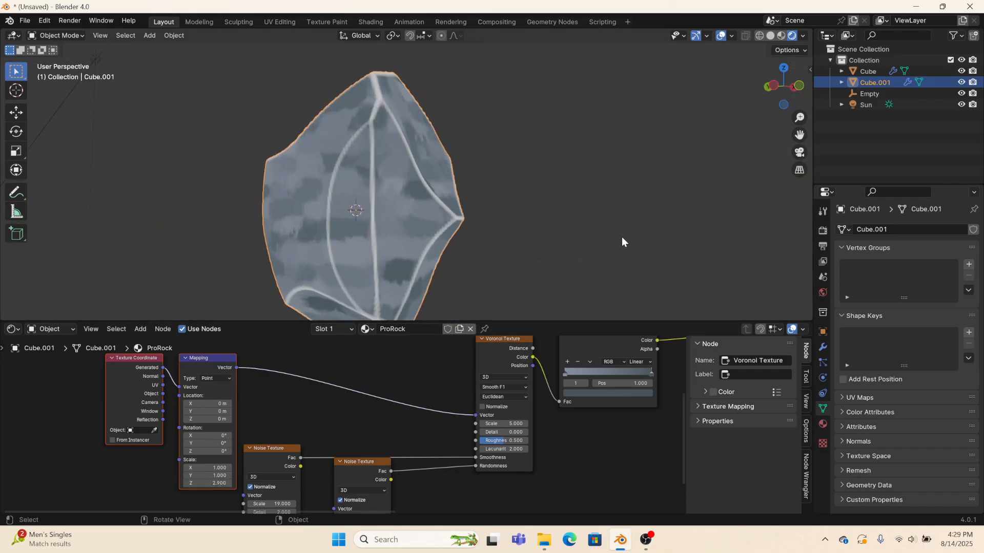
{"action": "scroll", "coordinate": [420, 253], "scroll_direction": "up", "scroll_amount": 3}
{"action": "scroll", "coordinate": [439, 402], "scroll_direction": "up", "scroll_amount": 3}
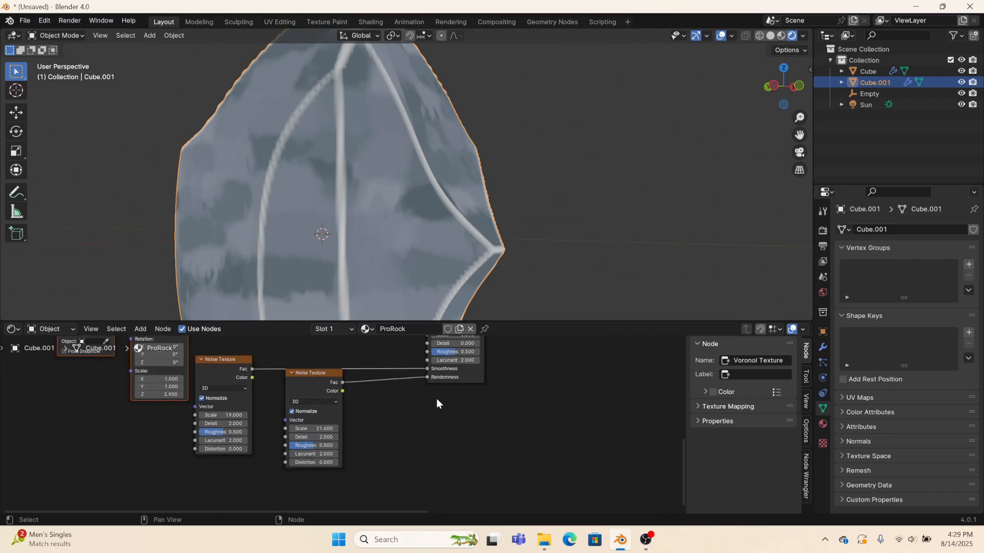
Step: Tune the Randomness noise to scale 25.400, detail 5.300, roughness 0.445 and distortion -0.400 while checking the rock
{"action": "mouse_move", "coordinate": [297, 480]}
{"action": "left_mouse_down"}
{"action": "mouse_move", "coordinate": [327, 480]}
{"action": "mouse_move", "coordinate": [315, 480]}
{"action": "left_mouse_up"}
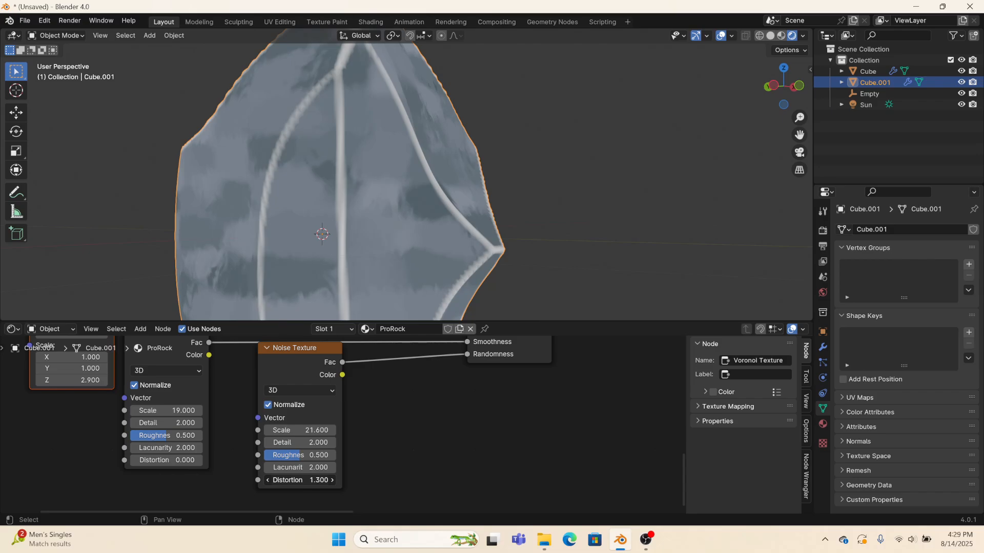
{"action": "mouse_move", "coordinate": [300, 442]}
{"action": "left_mouse_down"}
{"action": "mouse_move", "coordinate": [310, 443]}
{"action": "mouse_move", "coordinate": [296, 443]}
{"action": "mouse_move", "coordinate": [297, 430]}
{"action": "mouse_move", "coordinate": [261, 431]}
{"action": "mouse_move", "coordinate": [302, 431]}
{"action": "mouse_move", "coordinate": [292, 431]}
{"action": "left_mouse_up"}
{"action": "middle_click_drag", "start_coordinate": [348, 205], "coordinate": [296, 220]}
{"action": "left_click_drag", "start_coordinate": [303, 480], "coordinate": [279, 480]}
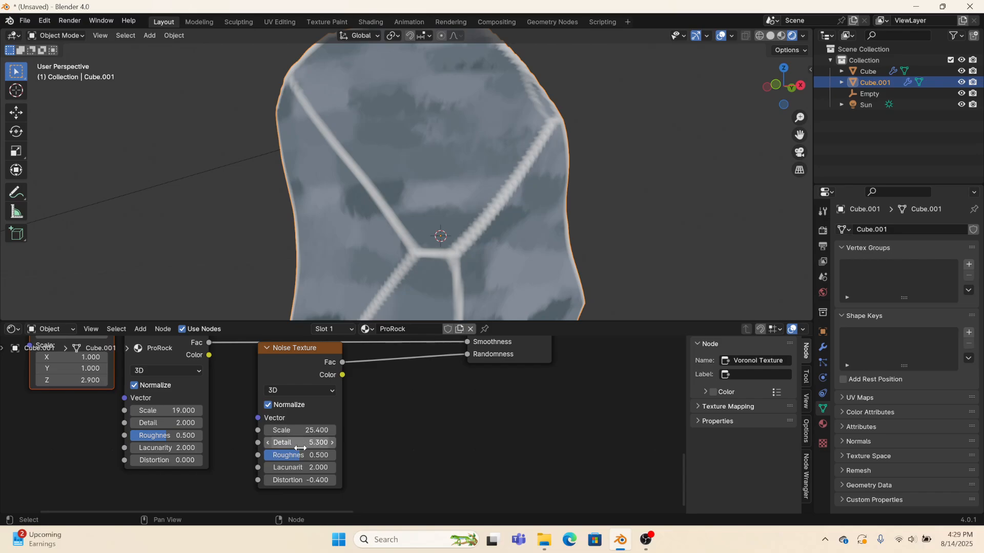
{"action": "left_click_drag", "start_coordinate": [297, 454], "coordinate": [264, 455]}
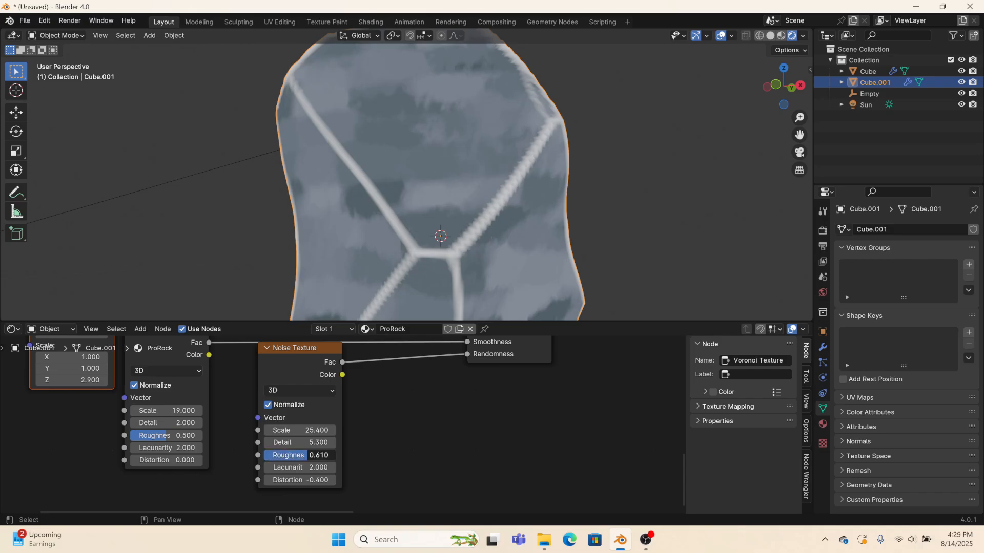
Step: Set the Smoothness noise's detail to 3.700 and raise its distortion to about 2.7, checking the rock
{"action": "left_click_drag", "start_coordinate": [165, 428], "coordinate": [187, 428]}
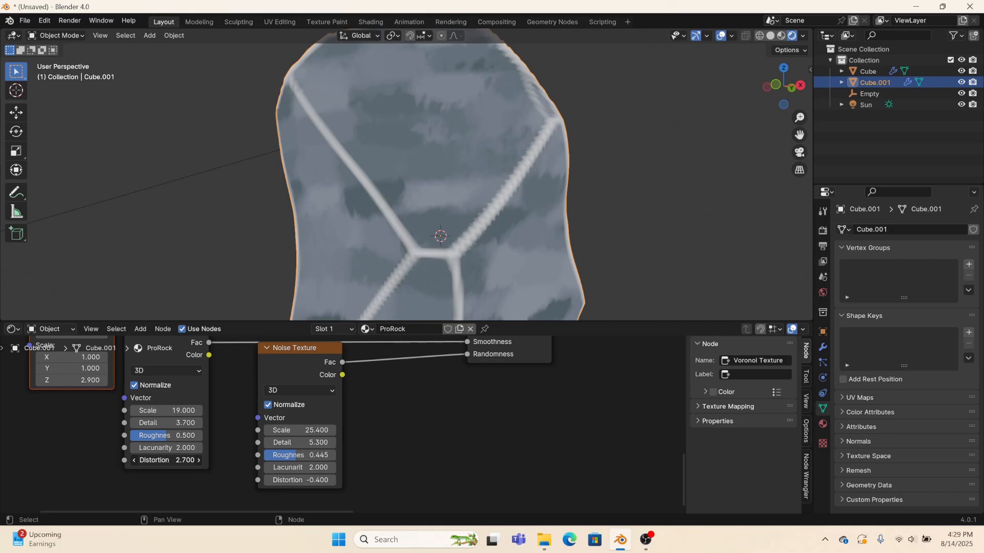
{"action": "left_click_drag", "start_coordinate": [166, 460], "coordinate": [184, 460]}
{"action": "scroll", "coordinate": [456, 215], "scroll_direction": "down", "scroll_amount": 2}
{"action": "middle_click_drag", "start_coordinate": [455, 215], "coordinate": [499, 226]}
Step: Set the Voronoi Texture's scale to 3.400 and check the larger patches around the rock
{"action": "middle_click_drag", "start_coordinate": [133, 348], "coordinate": [239, 458]}
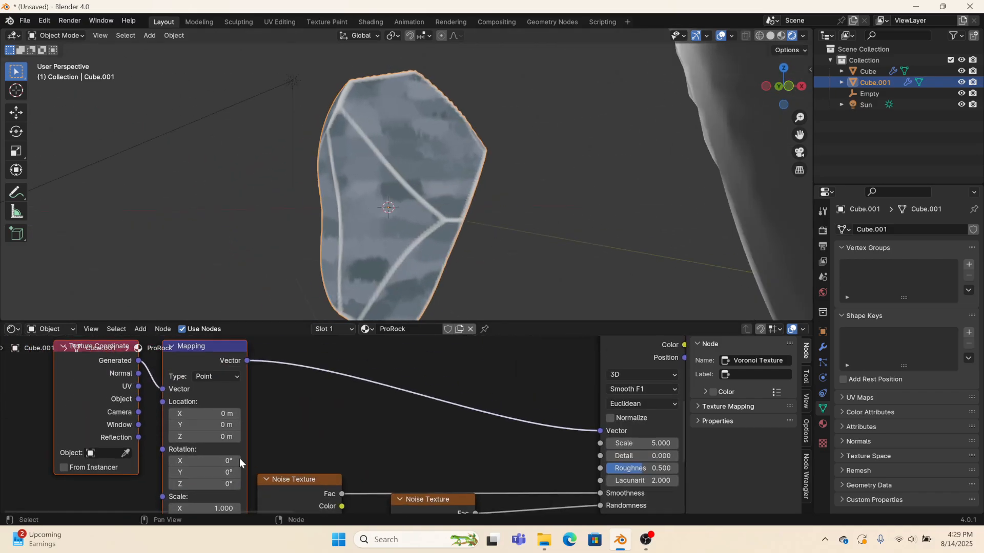
{"action": "scroll", "coordinate": [272, 426], "scroll_direction": "down", "scroll_amount": 2}
{"action": "middle_click_drag", "start_coordinate": [272, 426], "coordinate": [285, 384]}
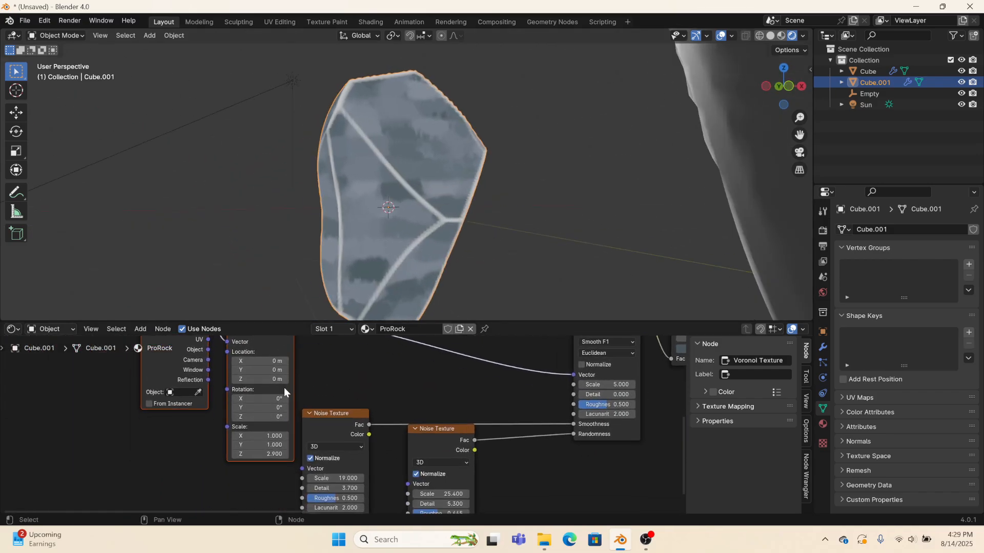
{"action": "mouse_move", "coordinate": [607, 385]}
{"action": "left_mouse_down"}
{"action": "mouse_move", "coordinate": [620, 385]}
{"action": "mouse_move", "coordinate": [595, 384]}
{"action": "mouse_move", "coordinate": [604, 385]}
{"action": "left_mouse_up"}
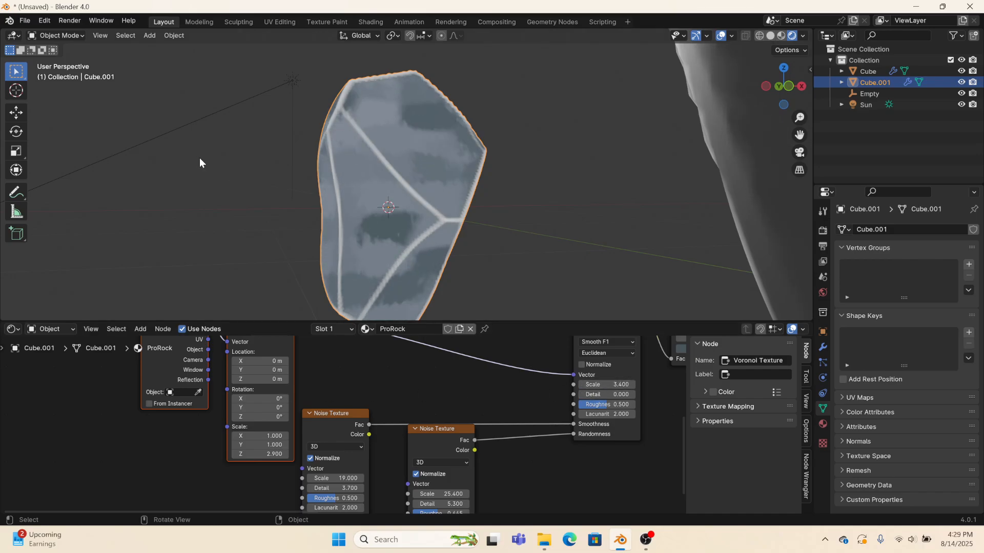
{"action": "middle_click_drag", "start_coordinate": [198, 158], "coordinate": [330, 149]}
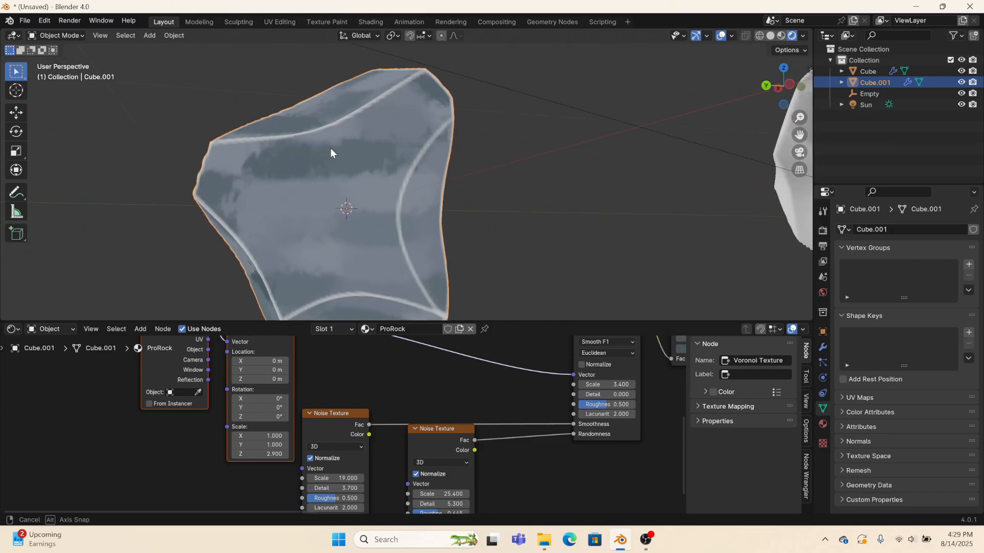
Step: Spread out the coordinate and mapping nodes, and shift the whole Voronoi branch with its Color Ramp away from the Mix node
{"action": "scroll", "coordinate": [310, 383], "scroll_direction": "down", "scroll_amount": 3}
{"action": "left_click_drag", "start_coordinate": [193, 363], "coordinate": [298, 359]}
{"action": "left_click_drag", "start_coordinate": [291, 351], "coordinate": [255, 390]}
{"action": "middle_click_drag", "start_coordinate": [459, 388], "coordinate": [306, 412]}
{"action": "left_click_drag", "start_coordinate": [34, 386], "coordinate": [435, 425]}
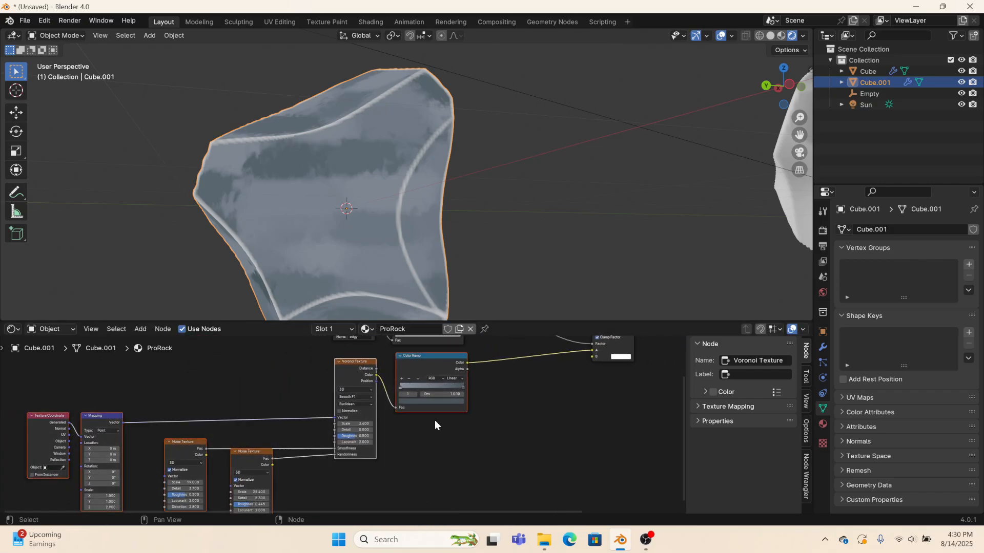
{"action": "left_click_drag", "start_coordinate": [445, 361], "coordinate": [319, 359]}
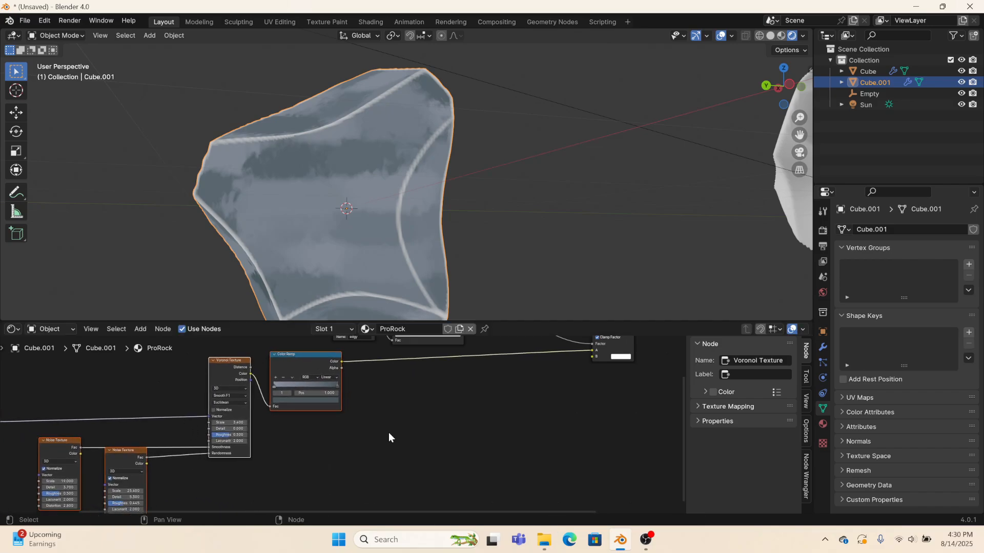
Step: Duplicate the Noise Texture node, place the copy beneath the blue-gray Color Ramp, and reset it to default values
{"action": "scroll", "coordinate": [392, 433], "scroll_direction": "up", "scroll_amount": 3}
{"action": "middle_click_drag", "start_coordinate": [393, 433], "coordinate": [351, 450]}
{"action": "left_click", "coordinate": [343, 453]}
{"action": "left_click", "coordinate": [15, 477]}
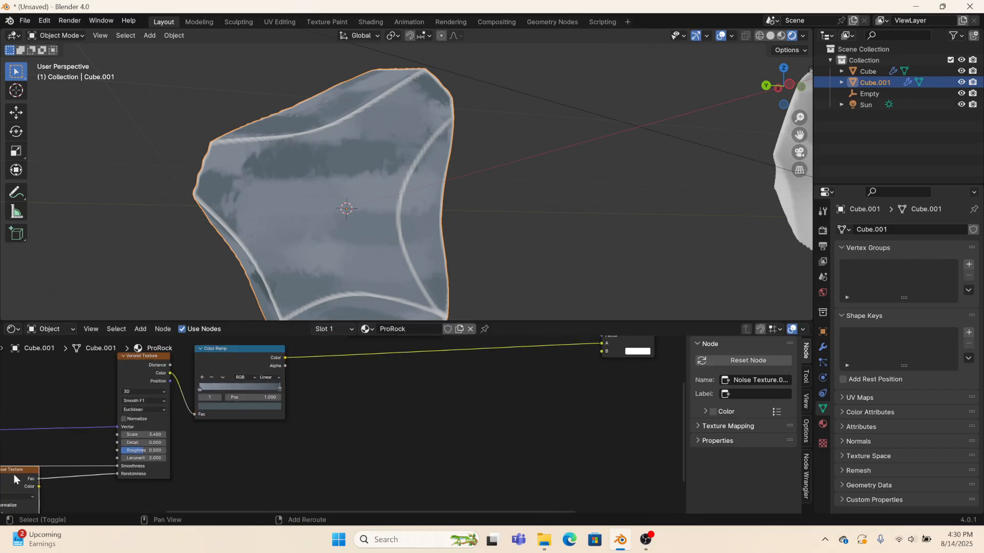
{"action": "key", "text": "shift+d"}
{"action": "left_click", "coordinate": [340, 422]}
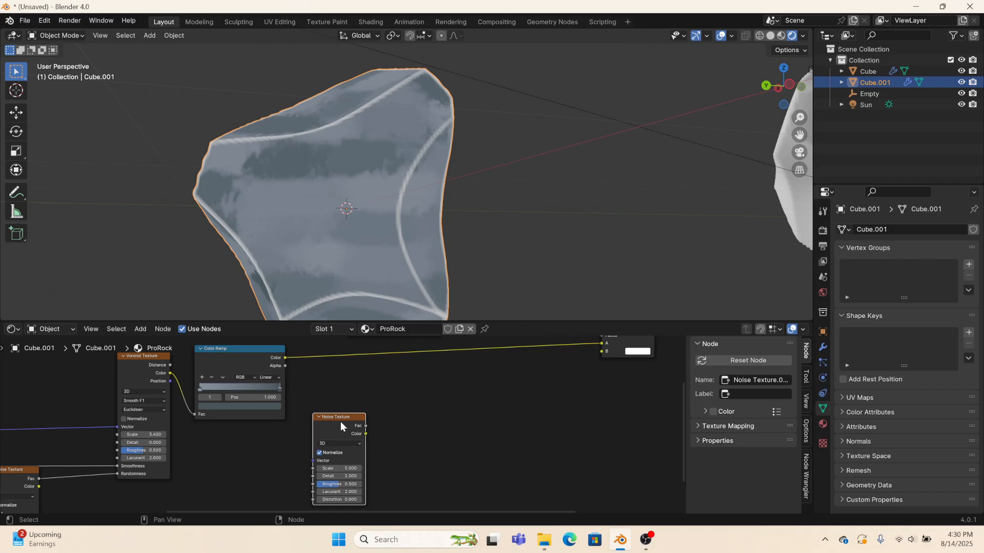
{"action": "key", "text": "BackSpace"}
Step: Duplicate the Add mix node and insert the copy on the link between the blue-gray Color Ramp and the original Add node
{"action": "scroll", "coordinate": [346, 422], "scroll_direction": "up", "scroll_amount": 1}
{"action": "middle_click_drag", "start_coordinate": [366, 404], "coordinate": [284, 435]}
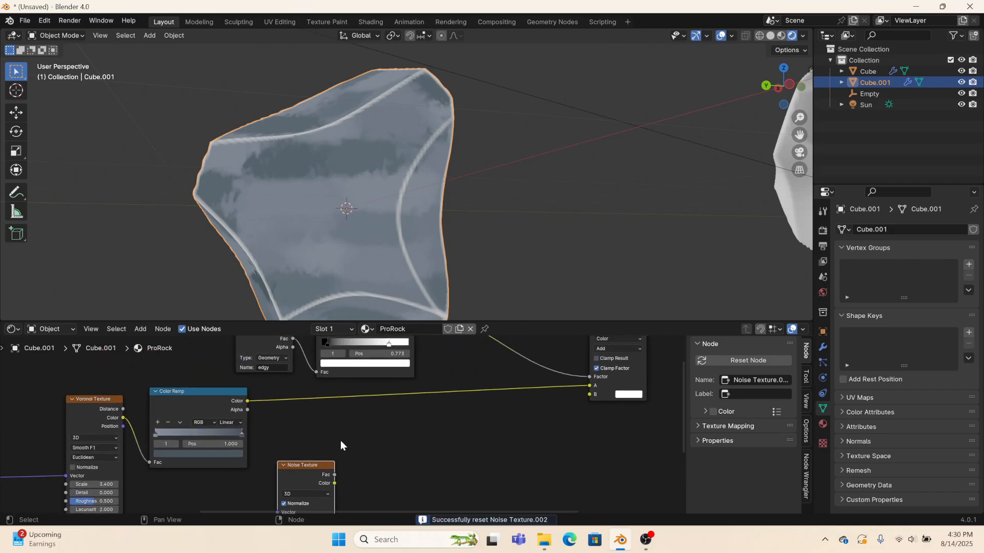
{"action": "left_click", "coordinate": [628, 376]}
{"action": "key", "text": "shift+d"}
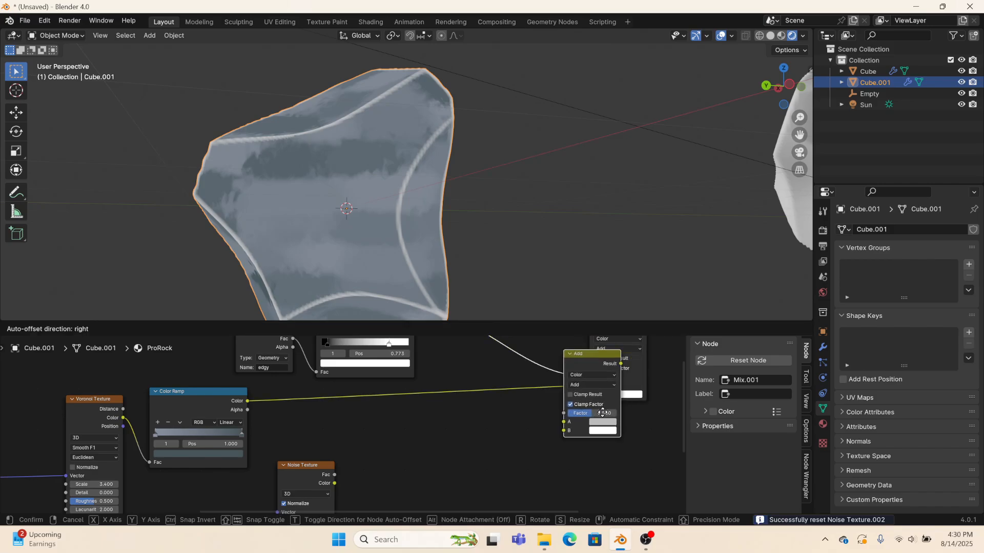
{"action": "left_click", "coordinate": [411, 442]}
{"action": "scroll", "coordinate": [317, 497], "scroll_direction": "up", "scroll_amount": 1}
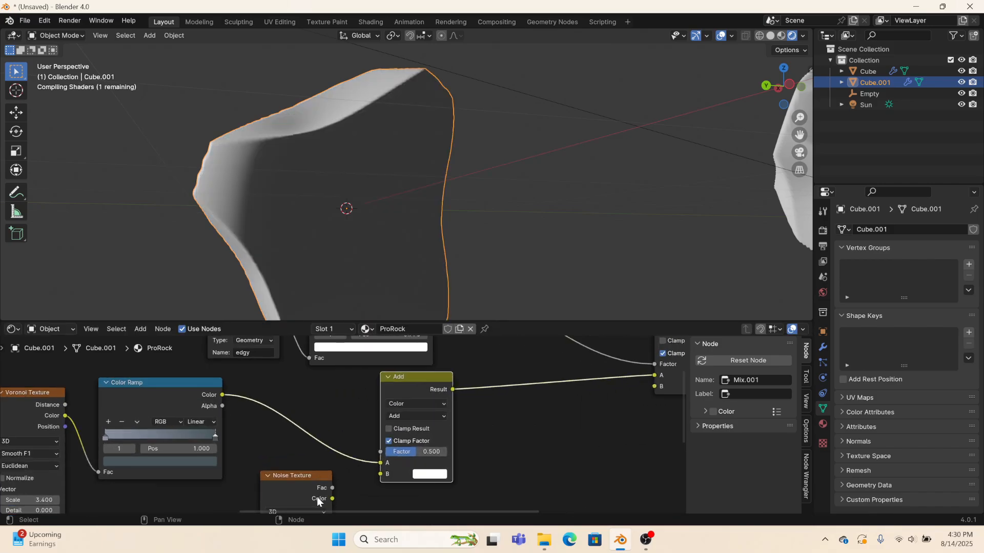
Step: Link the new Noise Texture's Fac output into the duplicated Add node and lower that node's factor to 0.061
{"action": "left_click_drag", "start_coordinate": [332, 488], "coordinate": [447, 453]}
{"action": "middle_click_drag", "start_coordinate": [382, 483], "coordinate": [499, 374]}
{"action": "left_click_drag", "start_coordinate": [433, 374], "coordinate": [284, 399]}
{"action": "middle_click_drag", "start_coordinate": [483, 404], "coordinate": [444, 467]}
{"action": "left_click_drag", "start_coordinate": [496, 409], "coordinate": [464, 419]}
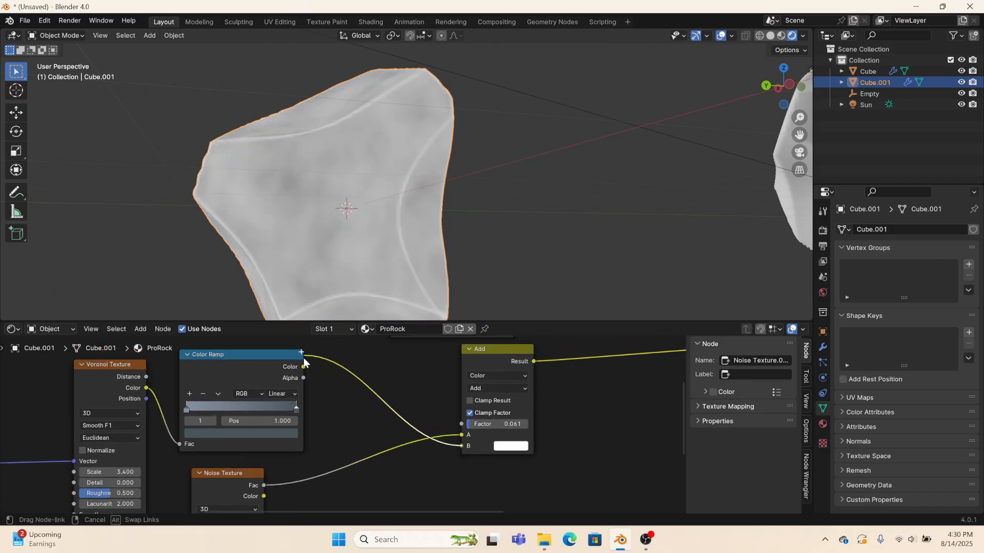
Step: Rewire the duplicated mix node so the Color Ramp feeds A and the noise feeds B, with its blending mode set to Lighten
{"action": "left_click_drag", "start_coordinate": [302, 369], "coordinate": [303, 368]}
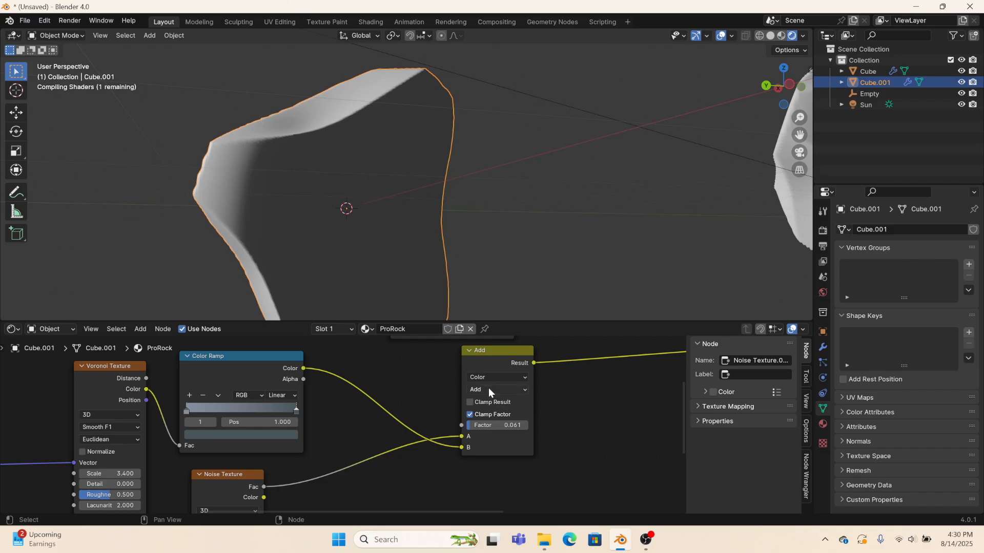
{"action": "left_click_drag", "start_coordinate": [461, 447], "coordinate": [463, 436]}
{"action": "left_click_drag", "start_coordinate": [462, 447], "coordinate": [399, 458]}
{"action": "left_click_drag", "start_coordinate": [264, 491], "coordinate": [263, 459]}
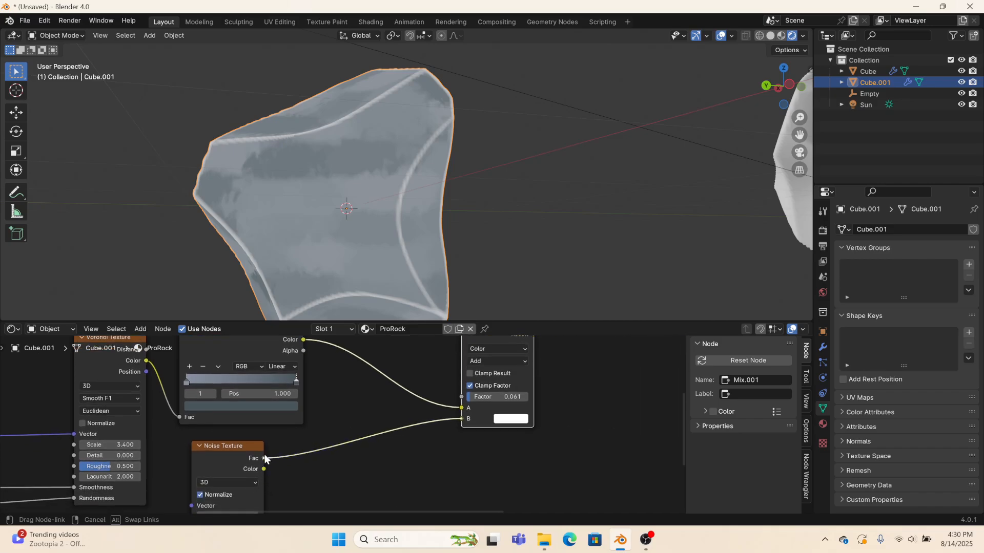
{"action": "left_click", "coordinate": [499, 360]}
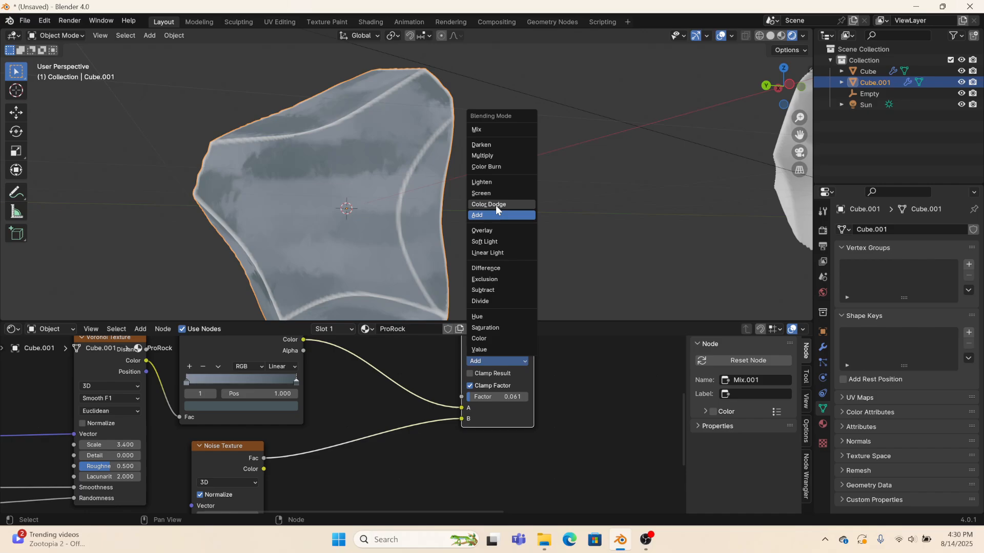
{"action": "left_click", "coordinate": [495, 183]}
Step: Duplicate the Color Ramp onto the link from the new Noise Texture and reset it to the default black-to-white gradient
{"action": "left_click", "coordinate": [244, 419]}
{"action": "key", "text": "shift+d"}
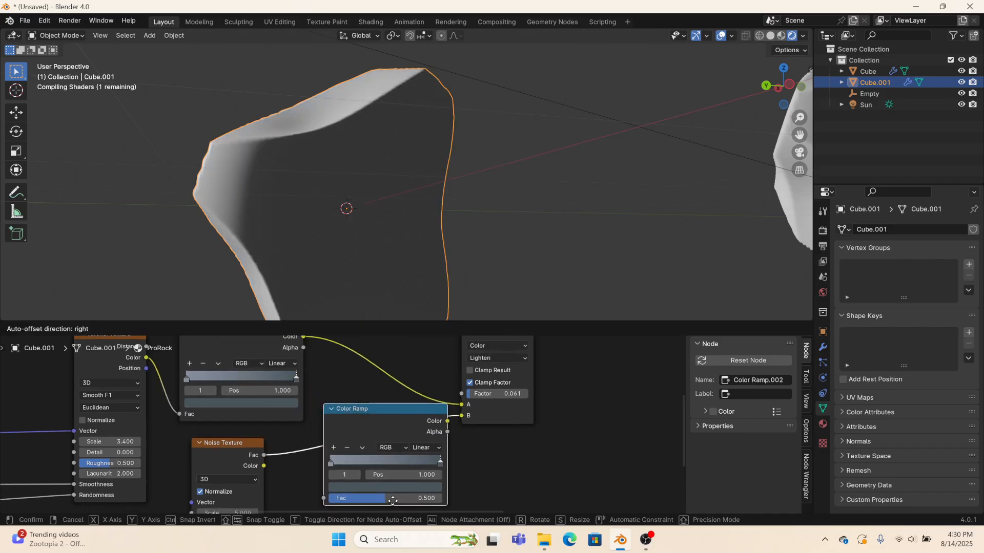
{"action": "left_click", "coordinate": [364, 442]}
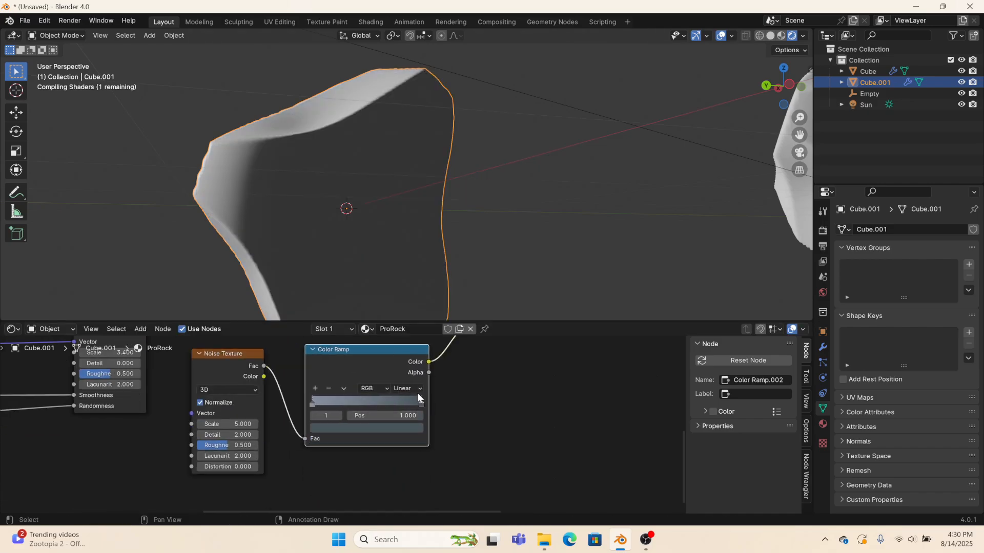
{"action": "key", "text": "BackSpace"}
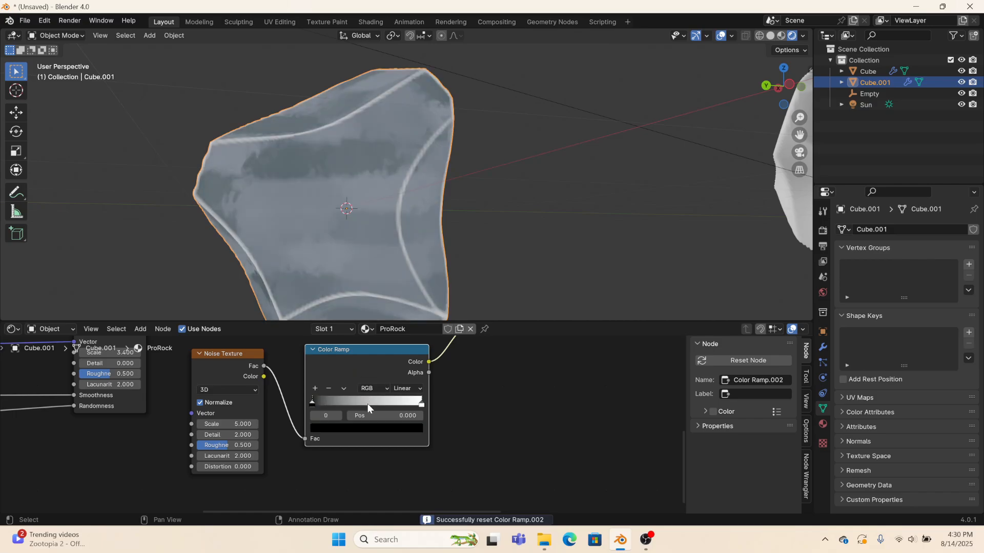
Step: Set the new noise's scale to 14.700 and narrow its ramp with black at 0.474 and white at 0.689
{"action": "scroll", "coordinate": [345, 397], "scroll_direction": "up", "scroll_amount": 1}
{"action": "scroll", "coordinate": [345, 394], "scroll_direction": "up", "scroll_amount": 1}
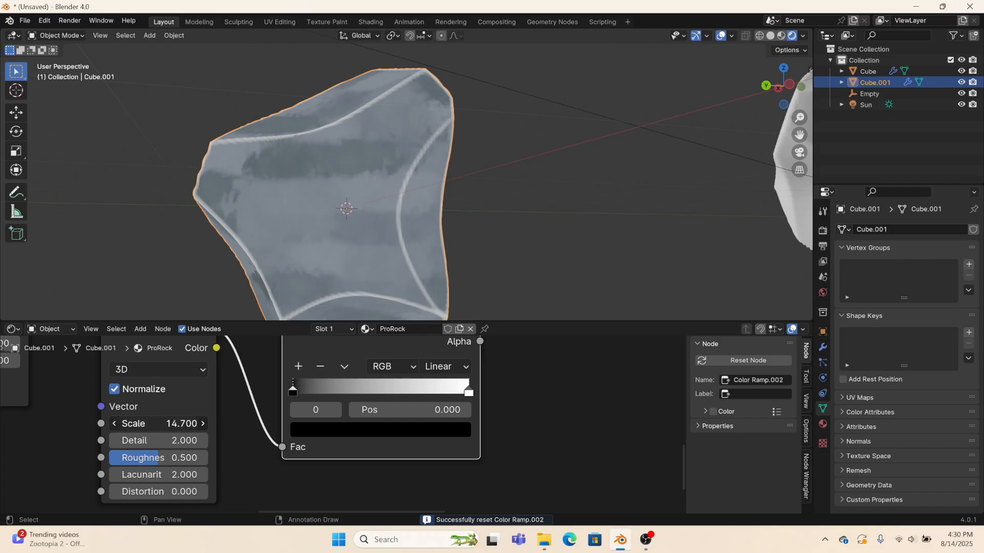
{"action": "left_click_drag", "start_coordinate": [294, 389], "coordinate": [379, 392]}
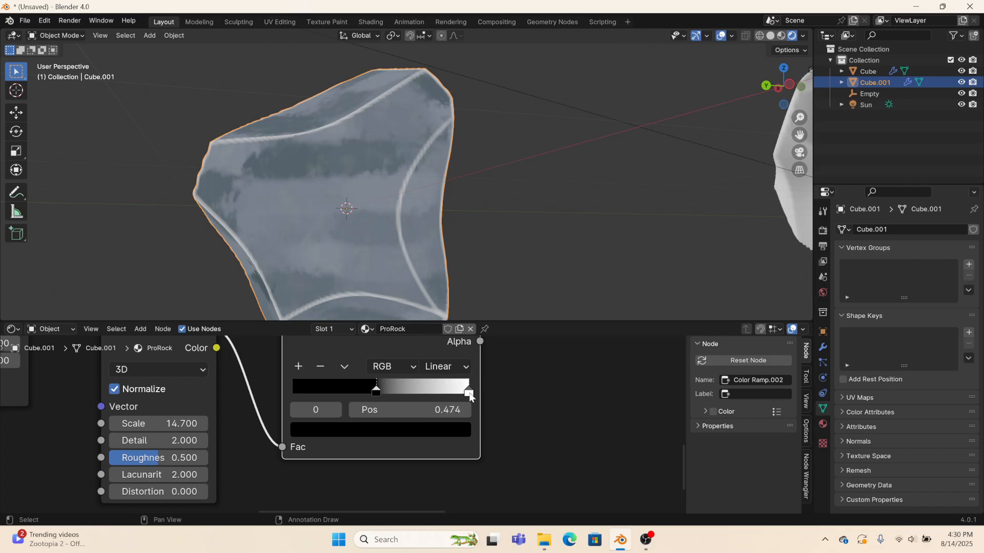
{"action": "left_click_drag", "start_coordinate": [470, 396], "coordinate": [414, 392]}
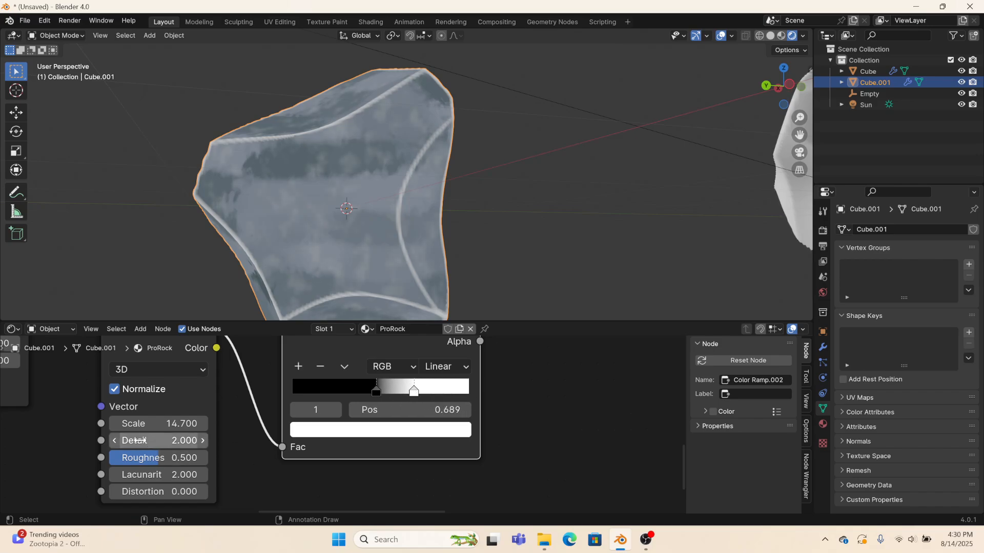
Step: Tune the new noise to detail 6.600, distortion 0.300 and scale 8.000 while checking the rock up close and from several sides
{"action": "left_click_drag", "start_coordinate": [136, 441], "coordinate": [167, 441]}
{"action": "left_click_drag", "start_coordinate": [139, 491], "coordinate": [185, 491]}
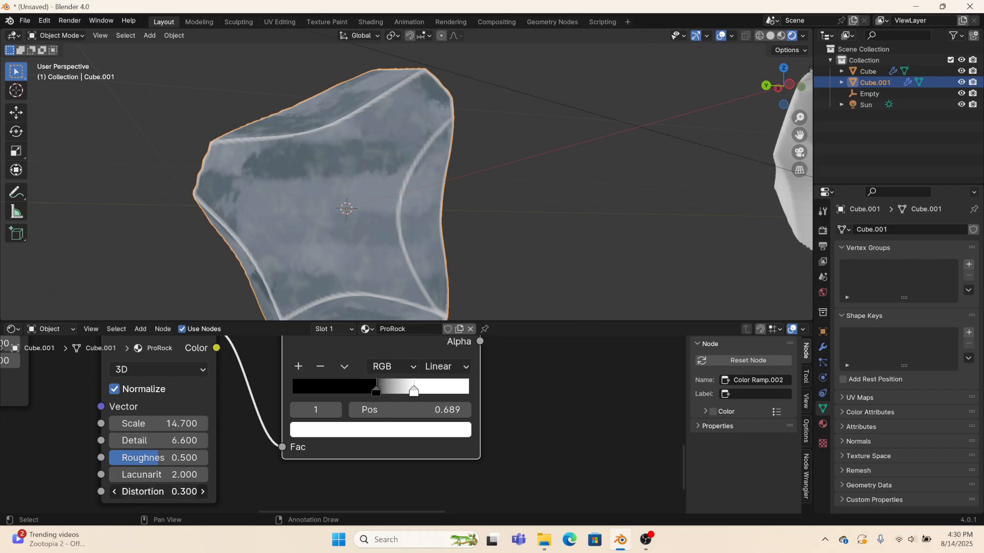
{"action": "middle_click_drag", "start_coordinate": [308, 277], "coordinate": [400, 293]}
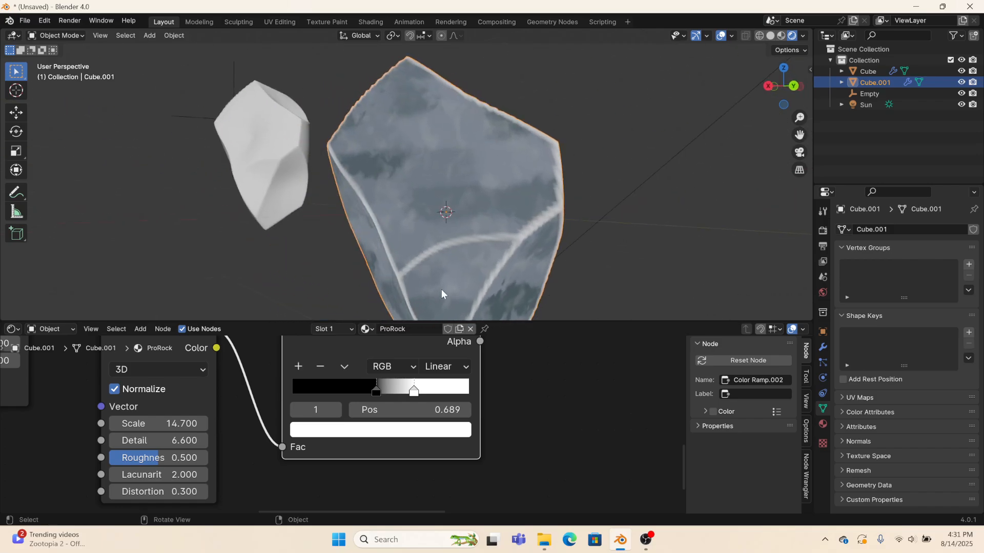
{"action": "scroll", "coordinate": [441, 294], "scroll_direction": "up", "scroll_amount": 3}
{"action": "left_click_drag", "start_coordinate": [159, 423], "coordinate": [126, 423]}
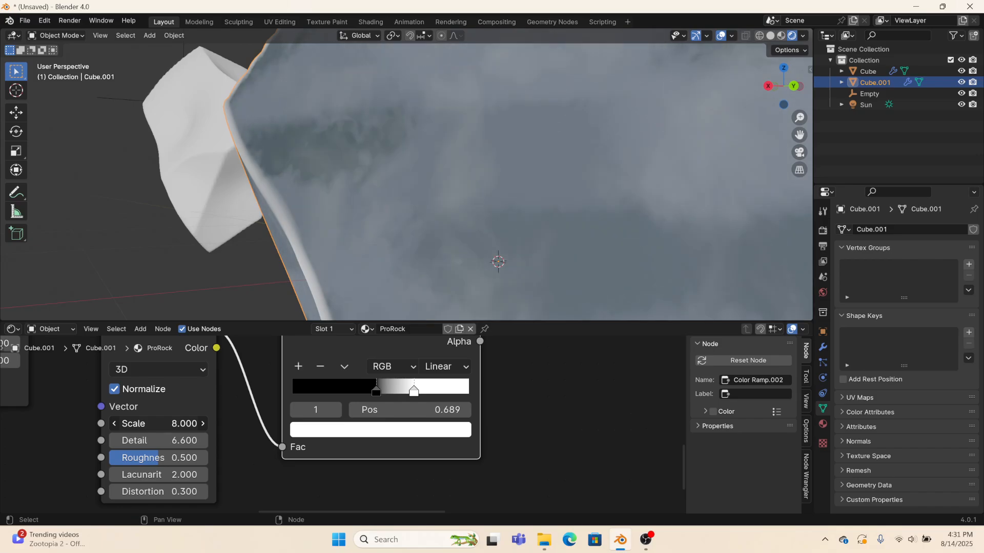
{"action": "scroll", "coordinate": [402, 260], "scroll_direction": "down", "scroll_amount": 5}
{"action": "middle_click_drag", "start_coordinate": [401, 259], "coordinate": [307, 276]}
Step: Try a saturated cyan-blue and black on the noise ramp's white stop, and return the stop to white
{"action": "middle_click_drag", "start_coordinate": [490, 388], "coordinate": [393, 361]}
{"action": "left_click", "coordinate": [361, 390]}
{"action": "left_click_drag", "start_coordinate": [296, 218], "coordinate": [276, 196]}
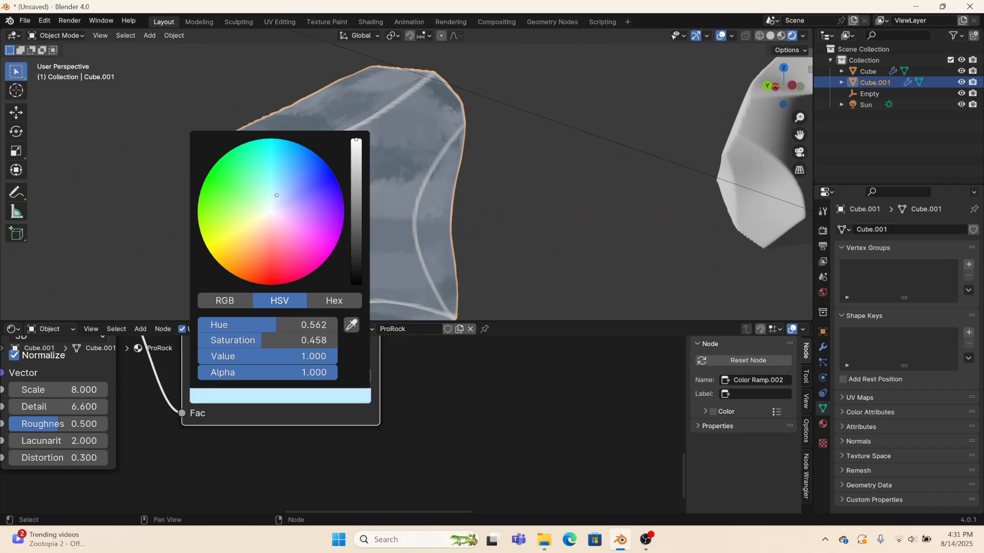
{"action": "left_click_drag", "start_coordinate": [287, 340], "coordinate": [337, 340]}
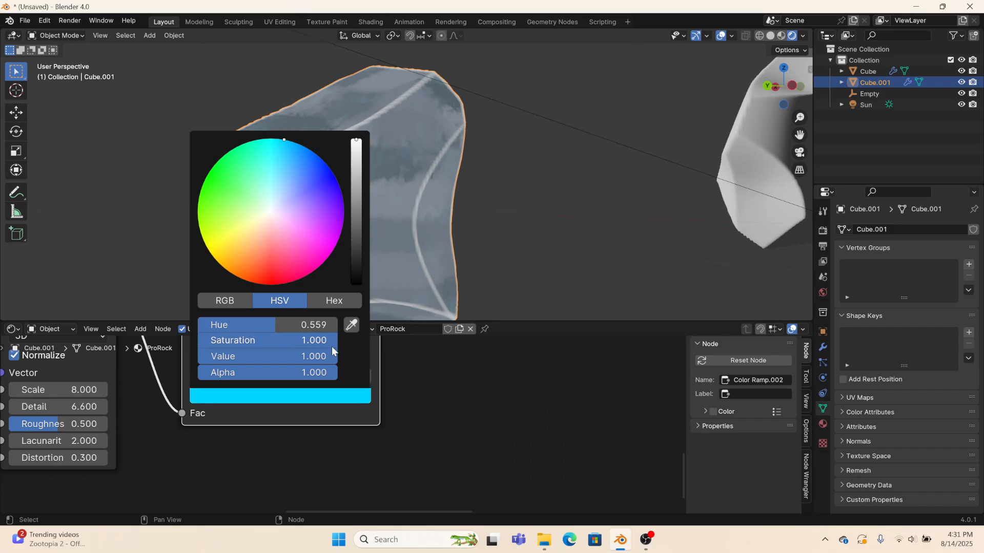
{"action": "left_click_drag", "start_coordinate": [356, 240], "coordinate": [356, 287]}
{"action": "left_click", "coordinate": [420, 362]}
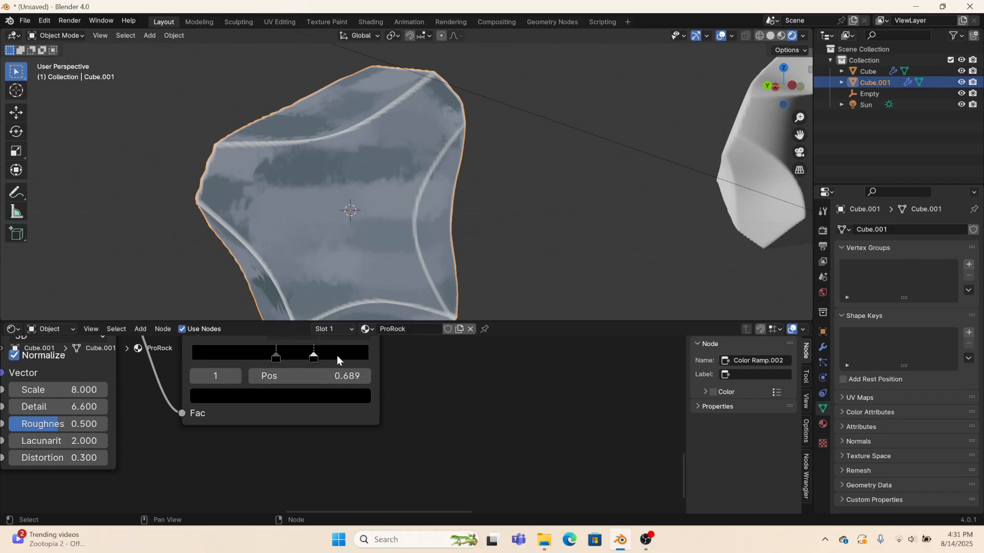
{"action": "left_click", "coordinate": [314, 388]}
{"action": "left_click_drag", "start_coordinate": [353, 215], "coordinate": [353, 146]}
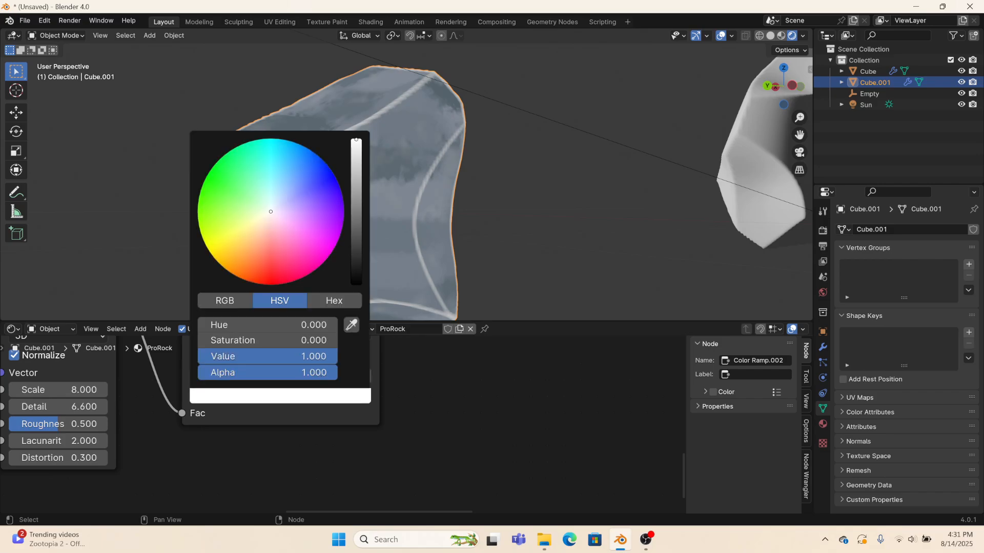
Step: Darken the final Add node's B color from white to mid-gray and check the softened edges around the rock
{"action": "middle_click_drag", "start_coordinate": [446, 230], "coordinate": [555, 164]}
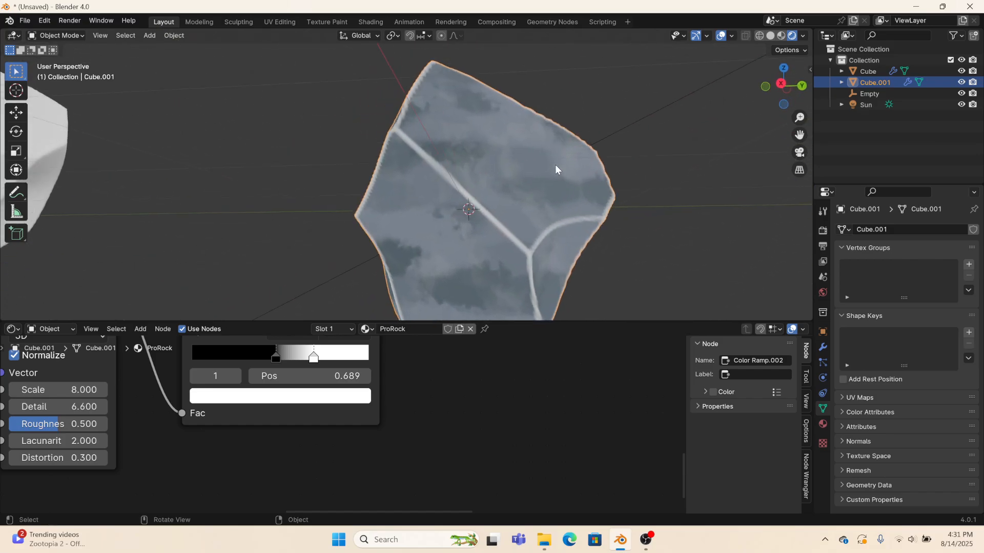
{"action": "scroll", "coordinate": [389, 437], "scroll_direction": "down", "scroll_amount": 2}
{"action": "scroll", "coordinate": [389, 438], "scroll_direction": "down", "scroll_amount": 7}
{"action": "middle_click_drag", "start_coordinate": [439, 381], "coordinate": [509, 340]}
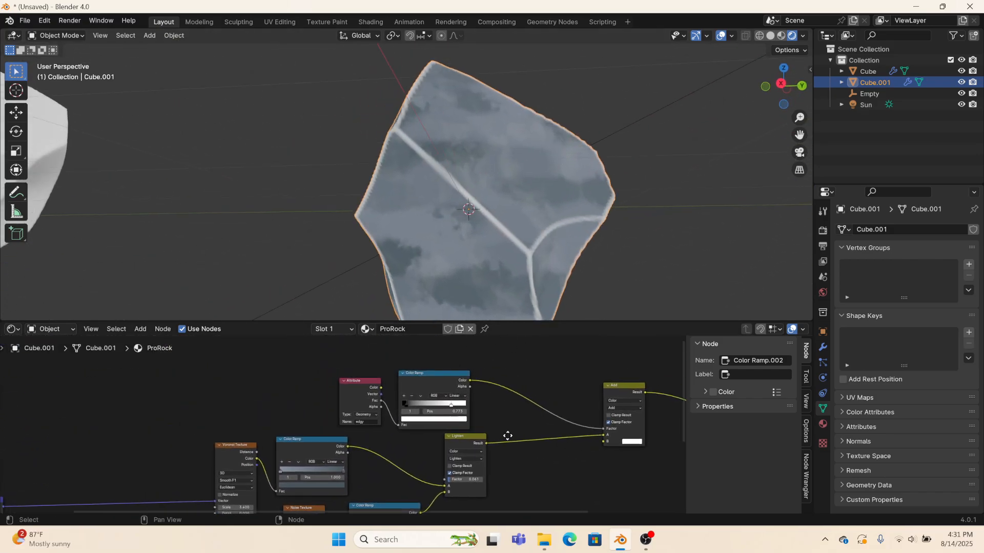
{"action": "middle_click_drag", "start_coordinate": [507, 435], "coordinate": [199, 419]}
{"action": "scroll", "coordinate": [347, 423], "scroll_direction": "up", "scroll_amount": 2}
{"action": "left_click", "coordinate": [322, 423]}
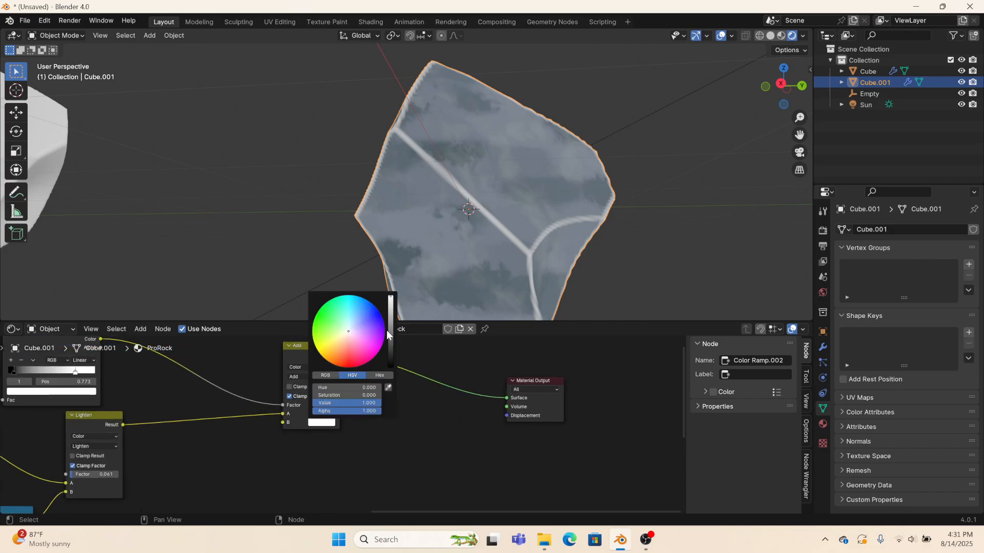
{"action": "left_click_drag", "start_coordinate": [390, 326], "coordinate": [391, 332]}
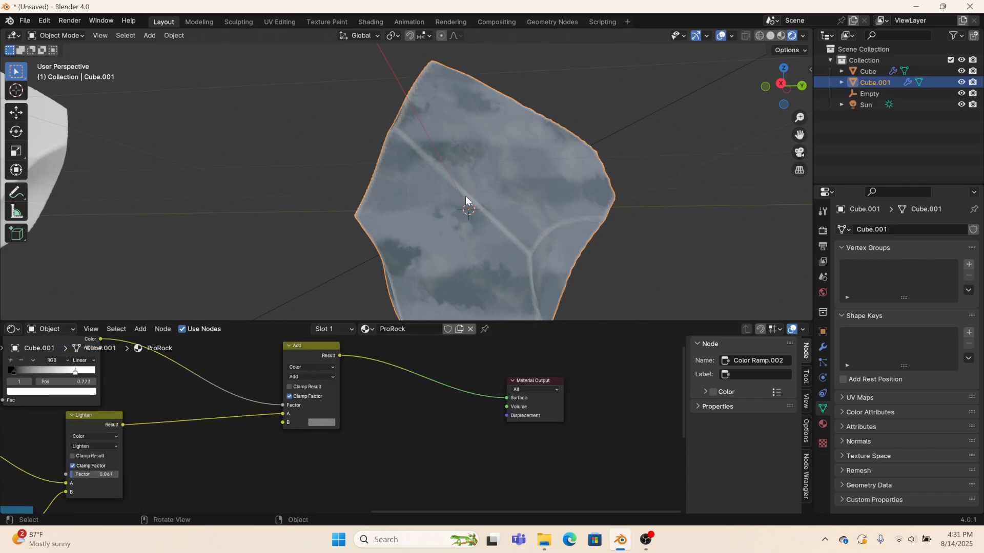
{"action": "mouse_move", "coordinate": [513, 195]}
{"action": "middle_mouse_down"}
{"action": "mouse_move", "coordinate": [604, 174]}
{"action": "mouse_move", "coordinate": [690, 189]}
{"action": "mouse_move", "coordinate": [572, 222]}
{"action": "mouse_move", "coordinate": [506, 178]}
{"action": "middle_mouse_up"}
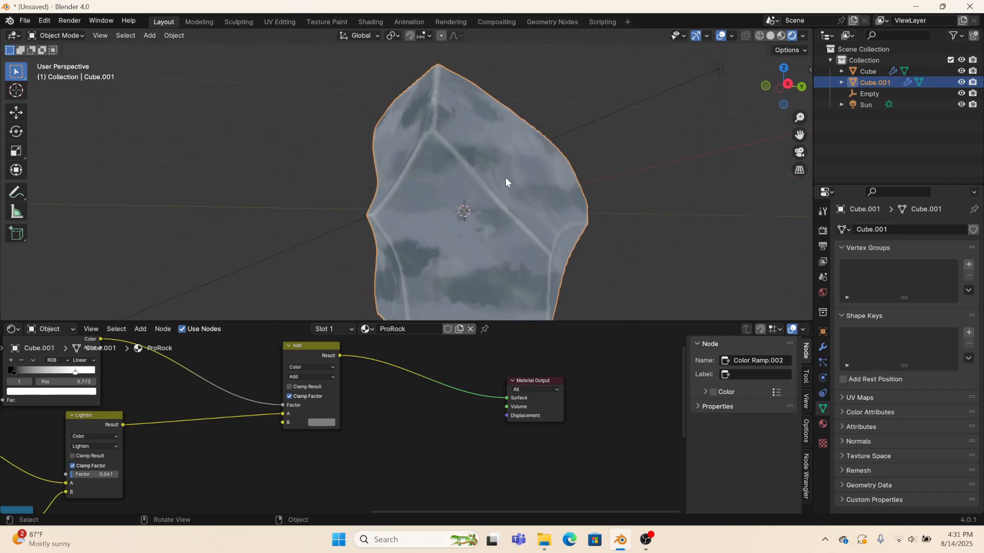
Step: Move the Material Output farther from the final Add node and add a Diffuse BSDF node above the existing chain
{"action": "left_click_drag", "start_coordinate": [539, 380], "coordinate": [650, 421]}
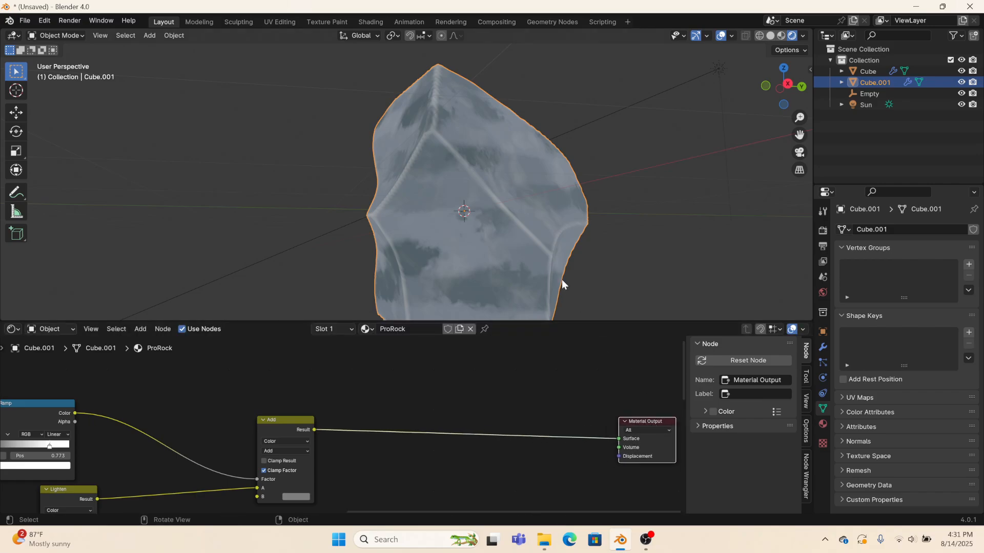
{"action": "middle_click_drag", "start_coordinate": [444, 428], "coordinate": [532, 495]}
{"action": "scroll", "coordinate": [319, 392], "scroll_direction": "down", "scroll_amount": 7}
{"action": "middle_click_drag", "start_coordinate": [365, 397], "coordinate": [316, 381]}
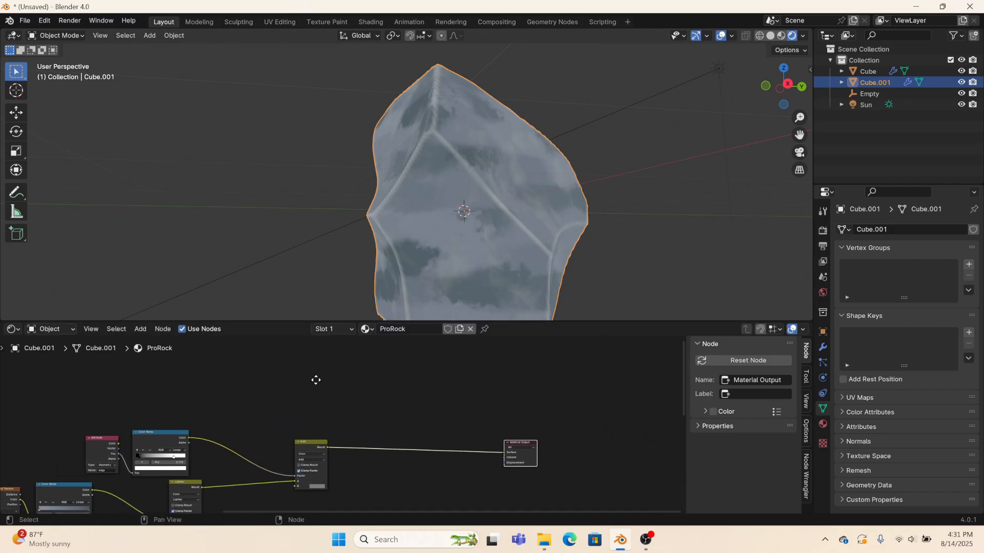
{"action": "key", "text": "shift+a"}
{"action": "type", "text": "dif"}
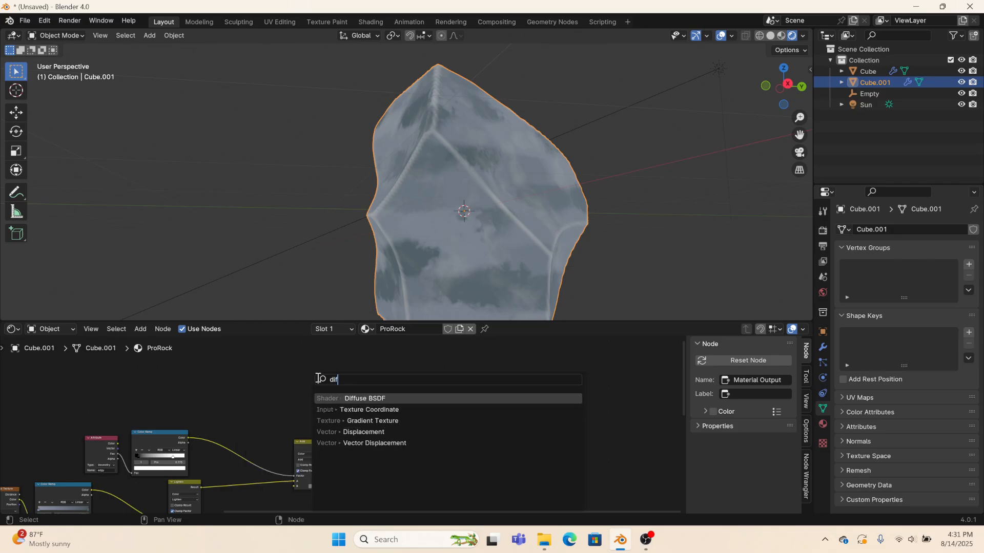
{"action": "key", "text": "Return"}
{"action": "left_click", "coordinate": [290, 371]}
Step: Add a Shader to RGB node linked from the Diffuse BSDF output and place it beside that node
{"action": "scroll", "coordinate": [293, 369], "scroll_direction": "up", "scroll_amount": 5}
{"action": "left_click_drag", "start_coordinate": [319, 356], "coordinate": [350, 361]}
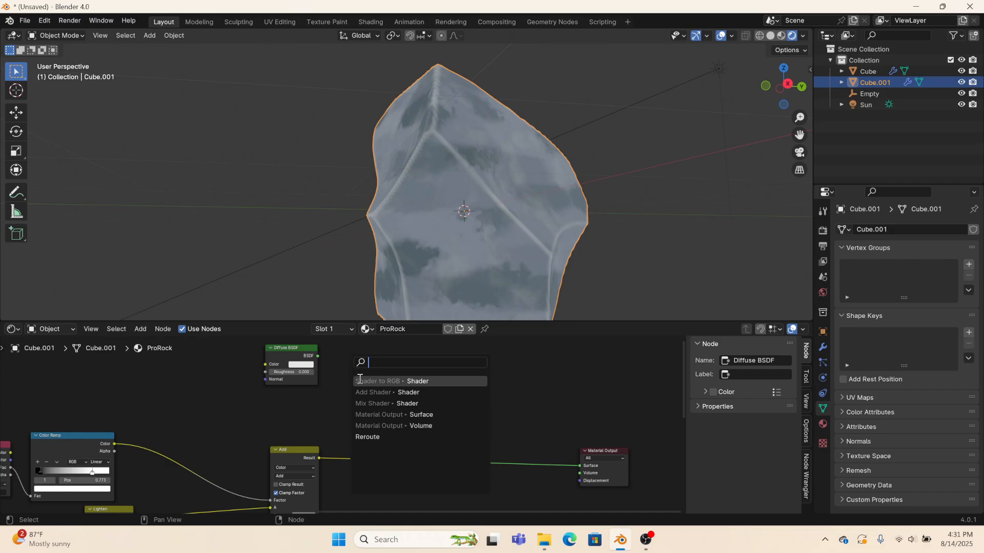
{"action": "left_click", "coordinate": [360, 381]}
{"action": "left_click", "coordinate": [359, 380]}
Step: Link a Color Ramp after Shader to RGB, with its black stop at 0.333 and white stop at 0.399
{"action": "middle_click_drag", "start_coordinate": [375, 355], "coordinate": [297, 391]}
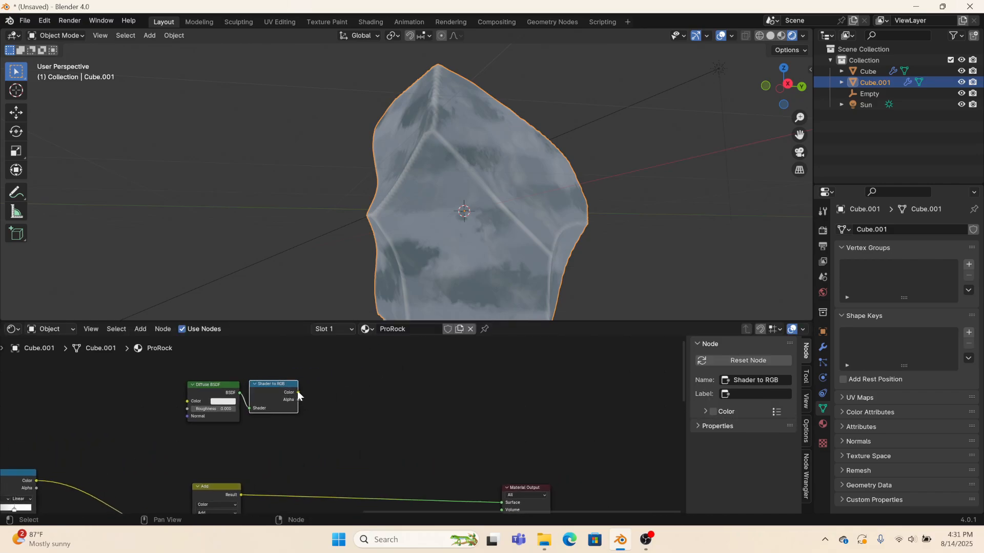
{"action": "left_click_drag", "start_coordinate": [297, 391], "coordinate": [338, 394]}
{"action": "type", "text": "colro"}
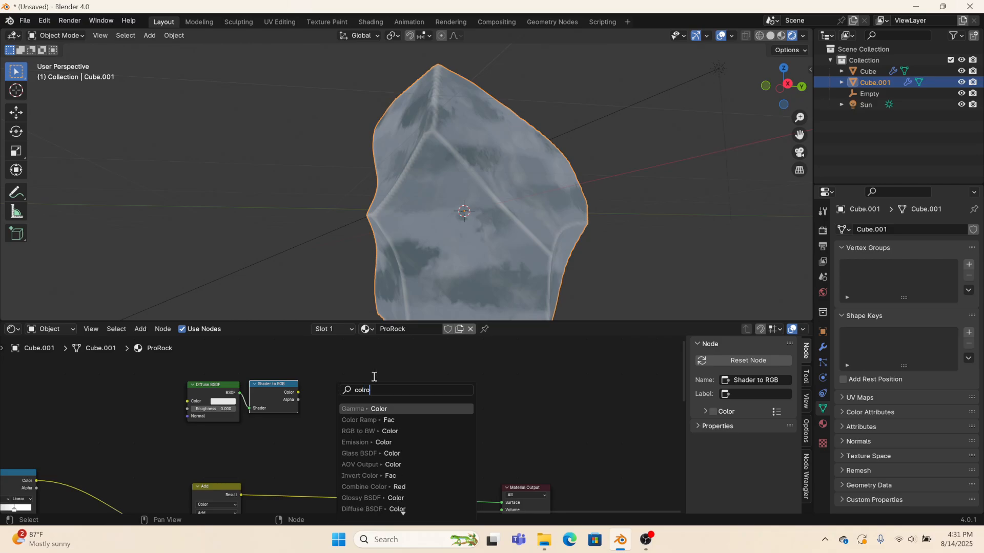
{"action": "left_click", "coordinate": [365, 420]}
{"action": "left_click", "coordinate": [340, 397]}
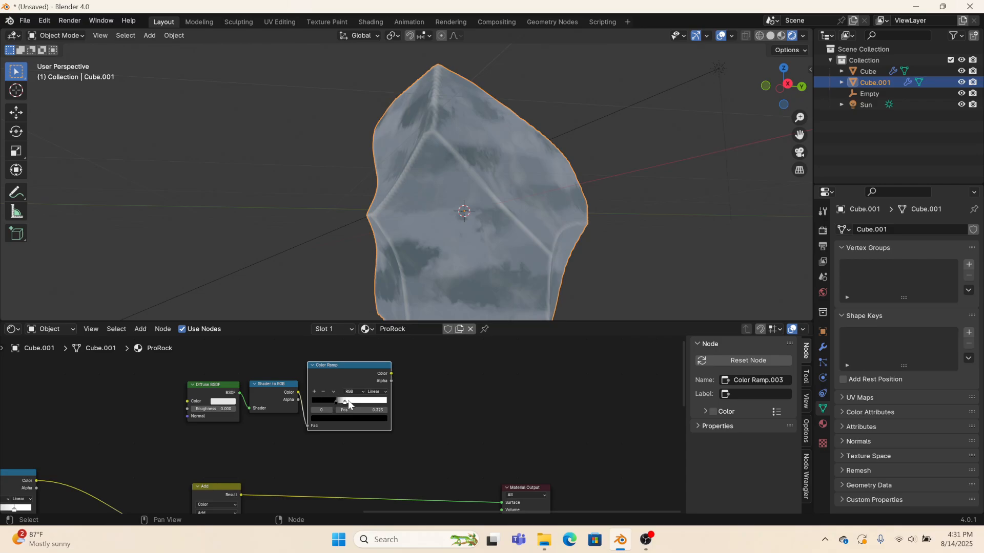
Step: Add an Invert Color node fed by the shading mask's Color Ramp and place it beside the ramp
{"action": "left_click_drag", "start_coordinate": [393, 379], "coordinate": [414, 391]}
{"action": "type", "text": "inv"}
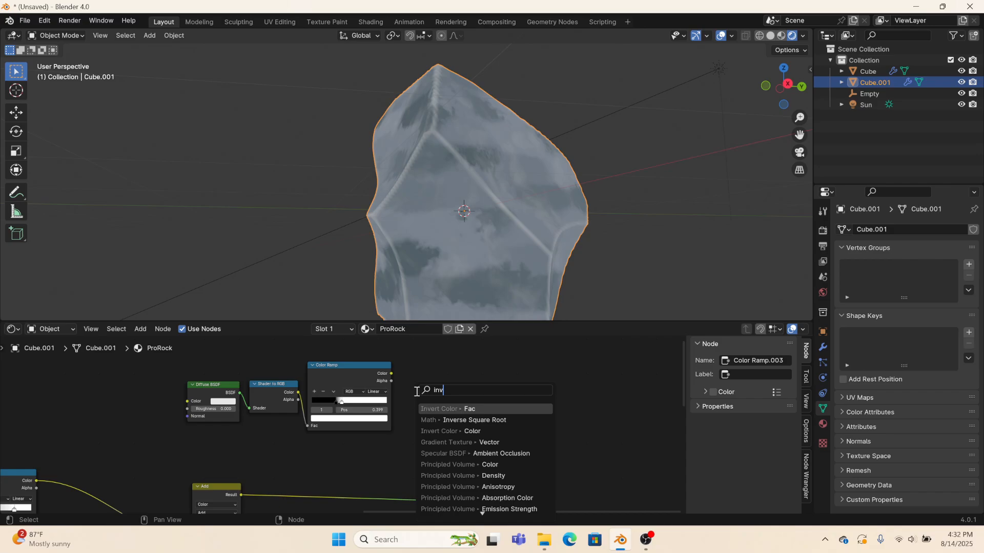
{"action": "left_click", "coordinate": [451, 431]}
{"action": "left_click", "coordinate": [409, 381]}
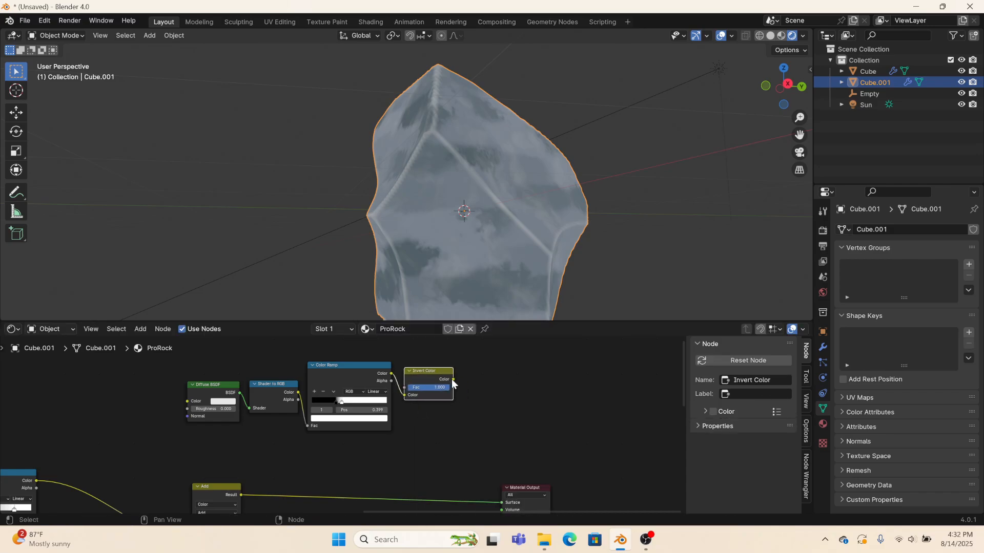
Step: Add a Multiply color mix node after Invert Color, with the inverted mask linked to its Factor input
{"action": "left_click_drag", "start_coordinate": [453, 379], "coordinate": [512, 402]}
{"action": "type", "text": "m"}
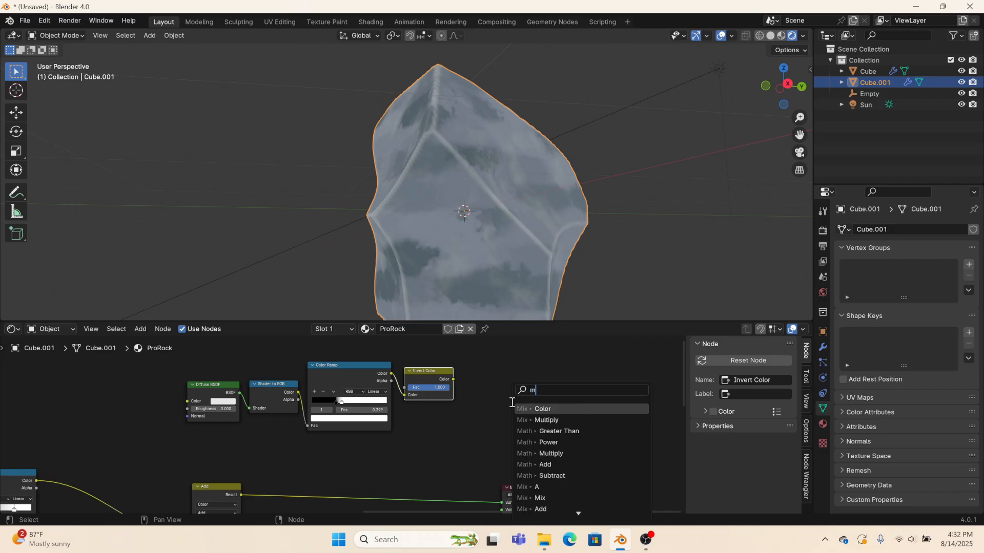
{"action": "left_click", "coordinate": [546, 420]}
{"action": "left_click", "coordinate": [480, 437]}
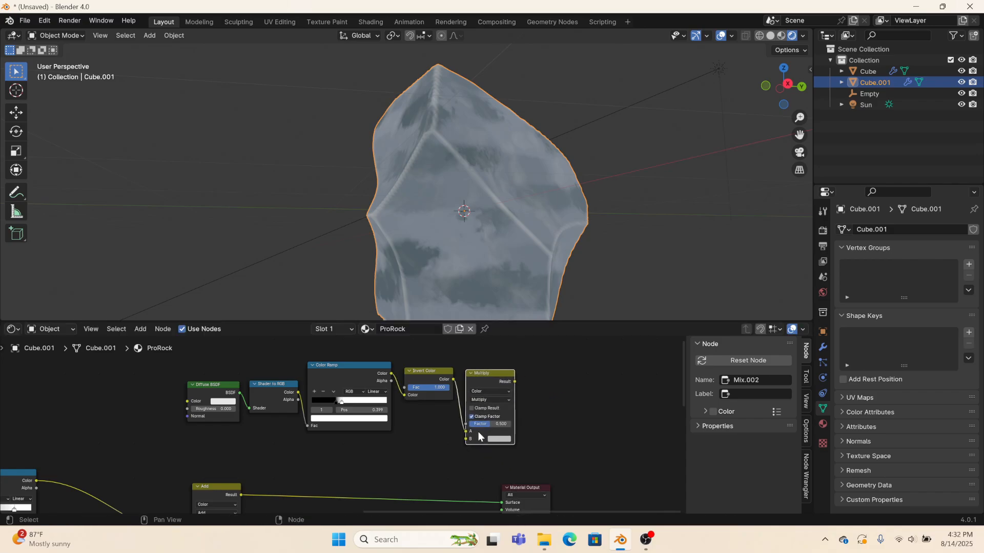
{"action": "left_click_drag", "start_coordinate": [467, 437], "coordinate": [465, 424]}
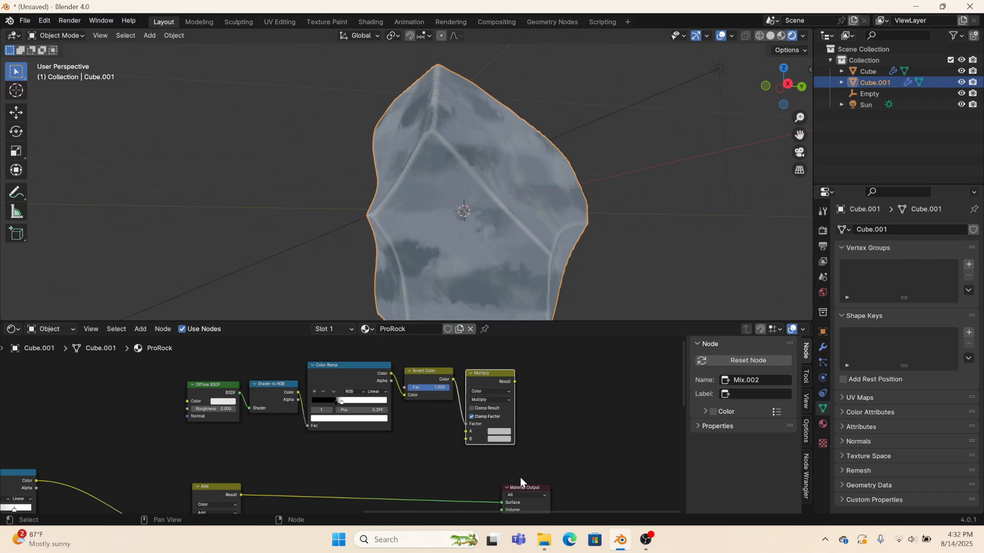
Step: Link the final Add node's result to Multiply's A input and Multiply's result to the Surface of the Material Output, moved farther away
{"action": "left_click_drag", "start_coordinate": [520, 484], "coordinate": [615, 476]}
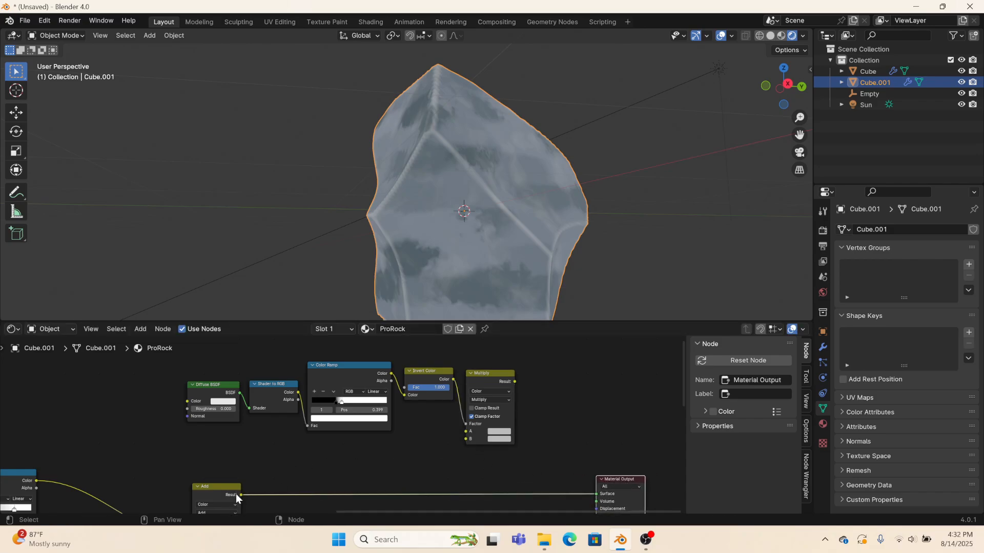
{"action": "left_click_drag", "start_coordinate": [235, 493], "coordinate": [466, 431]}
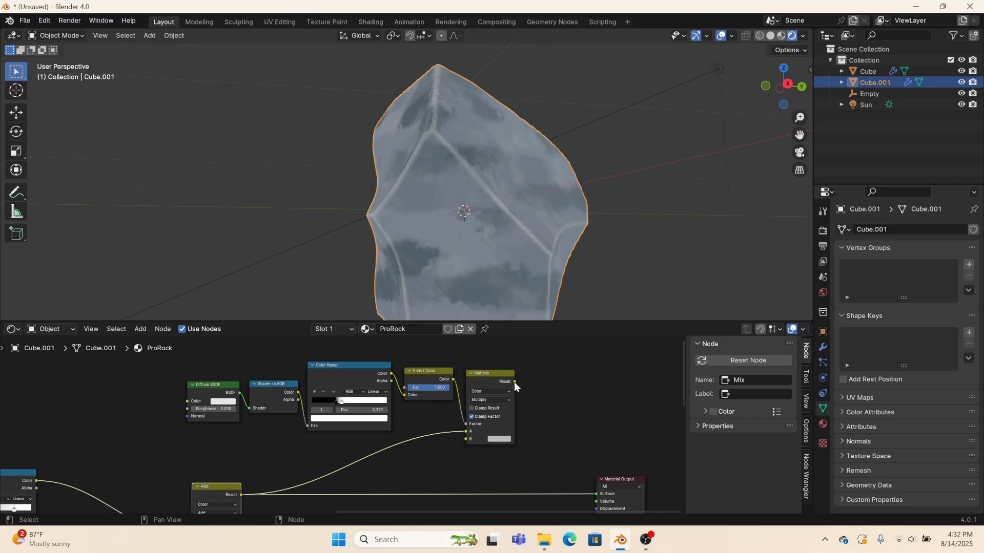
{"action": "left_click_drag", "start_coordinate": [514, 382], "coordinate": [595, 480]}
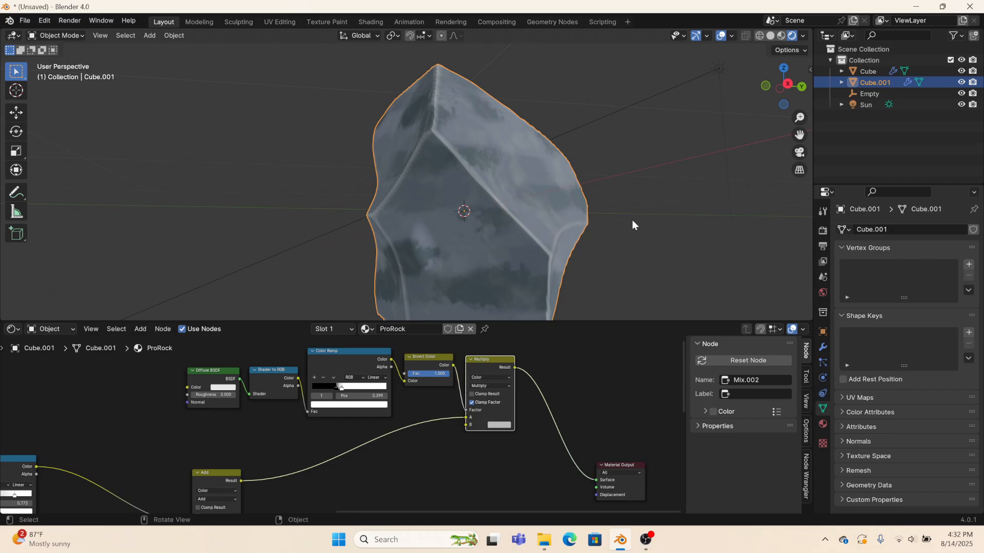
{"action": "middle_click_drag", "start_coordinate": [632, 219], "coordinate": [595, 238]}
{"action": "middle_click_drag", "start_coordinate": [515, 386], "coordinate": [142, 507]}
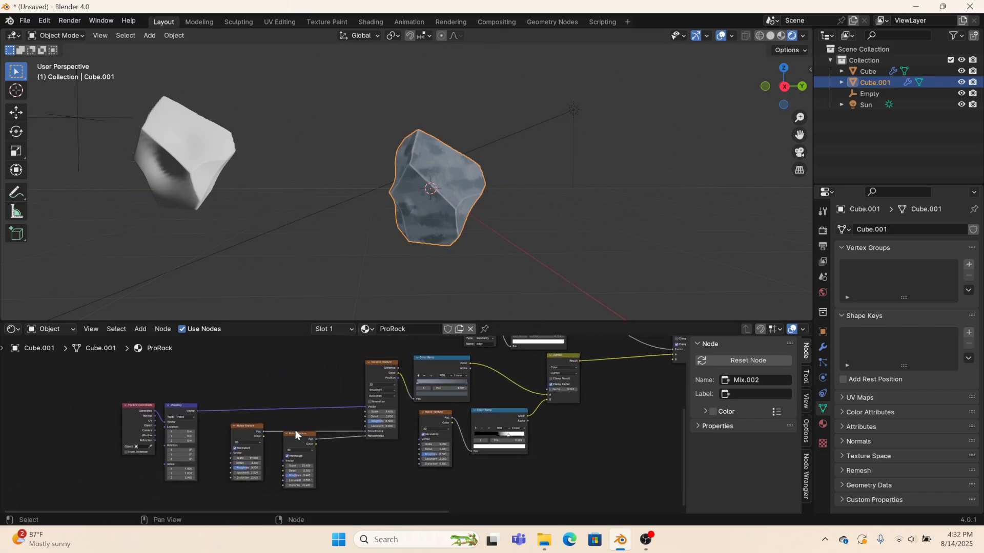
Step: Move the two Noise Texture nodes and the Texture Coordinate and Mapping pair closer to the Voronoi Texture
{"action": "left_click_drag", "start_coordinate": [296, 431], "coordinate": [306, 447]}
{"action": "key", "text": "g"}
{"action": "left_click", "coordinate": [338, 460]}
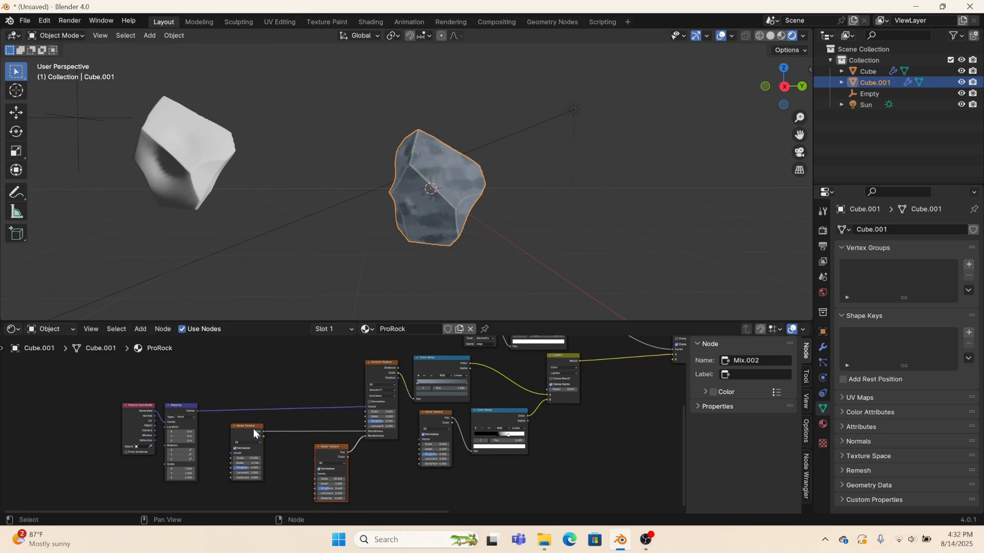
{"action": "left_click_drag", "start_coordinate": [254, 428], "coordinate": [295, 429]}
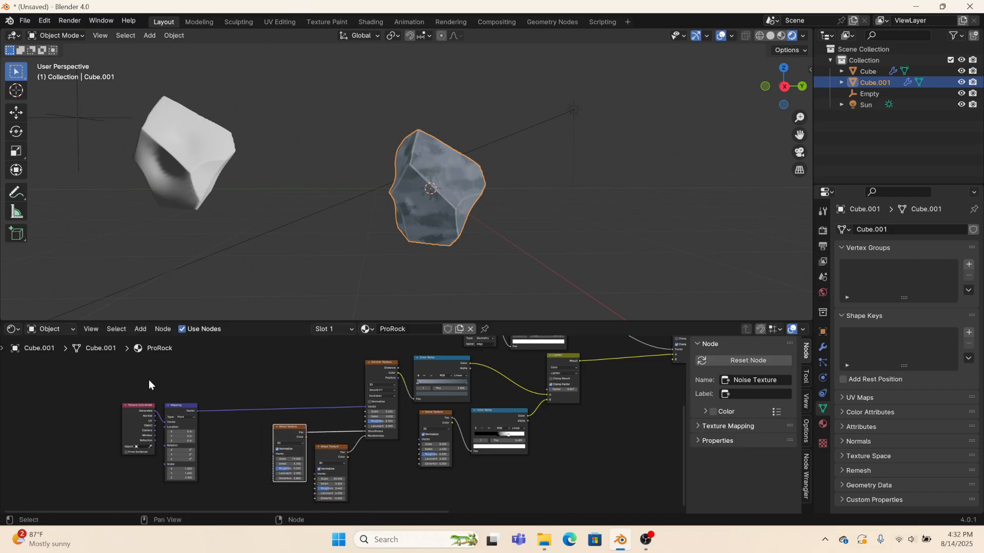
{"action": "left_click_drag", "start_coordinate": [94, 400], "coordinate": [195, 491]}
{"action": "left_click_drag", "start_coordinate": [173, 403], "coordinate": [233, 398]}
Step: Tidy the edge section by moving the Attribute and Color Ramp nodes up together and shifting the final Add node slightly down
{"action": "middle_click_drag", "start_coordinate": [519, 417], "coordinate": [391, 505]}
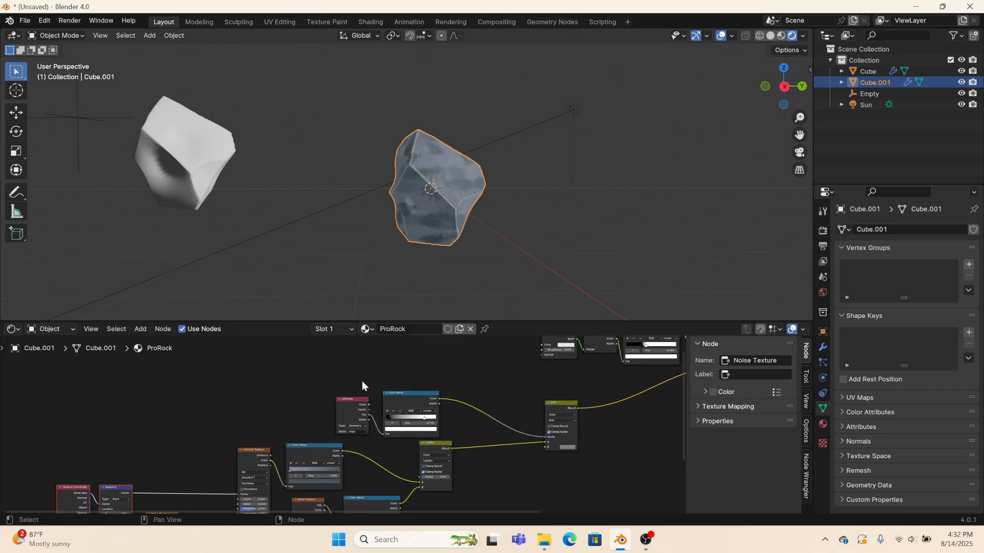
{"action": "left_click_drag", "start_coordinate": [323, 352], "coordinate": [448, 361]}
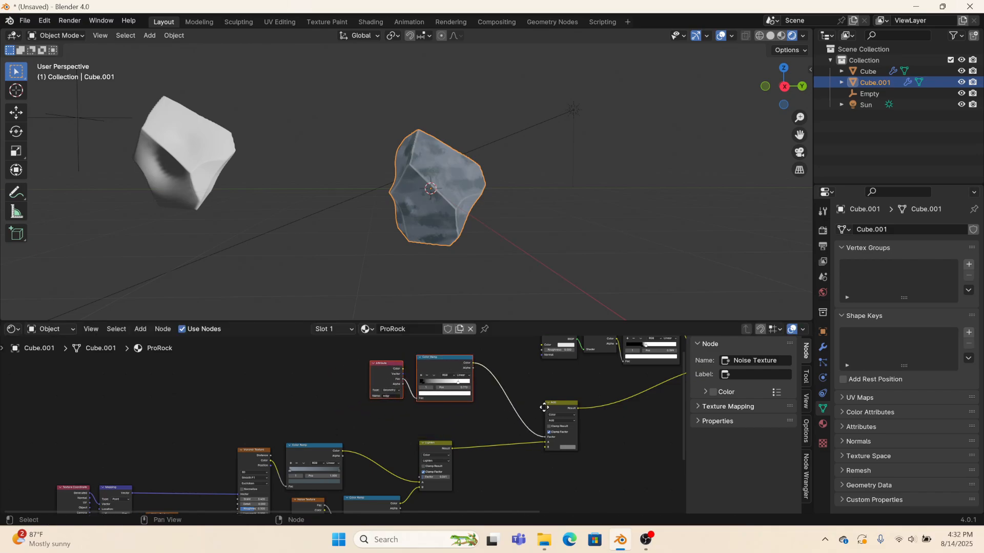
{"action": "middle_click_drag", "start_coordinate": [544, 407], "coordinate": [245, 441]}
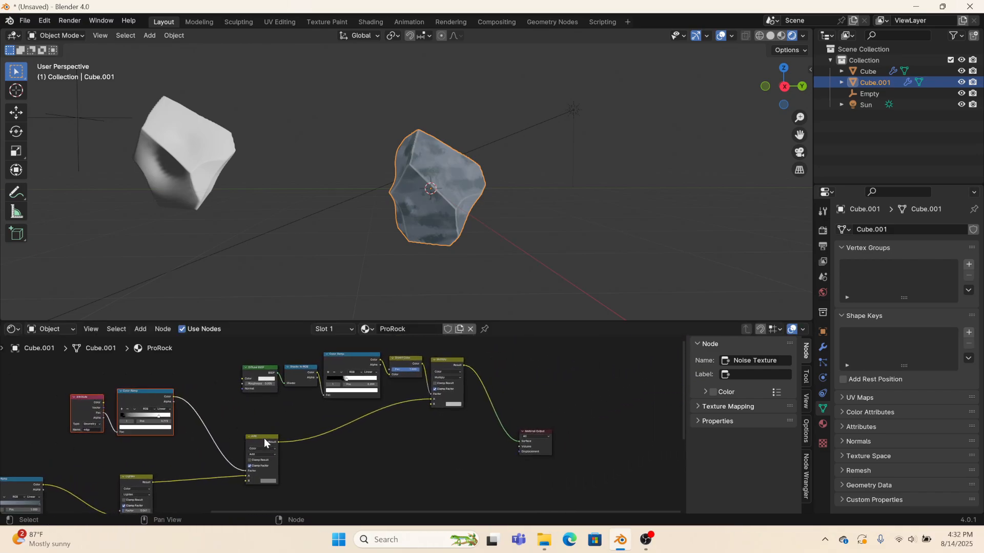
{"action": "left_click_drag", "start_coordinate": [263, 439], "coordinate": [261, 449]}
Step: Examine the rock's shading and mesh density, switching the wireframe overlay on and back off
{"action": "scroll", "coordinate": [466, 152], "scroll_direction": "up", "scroll_amount": 3}
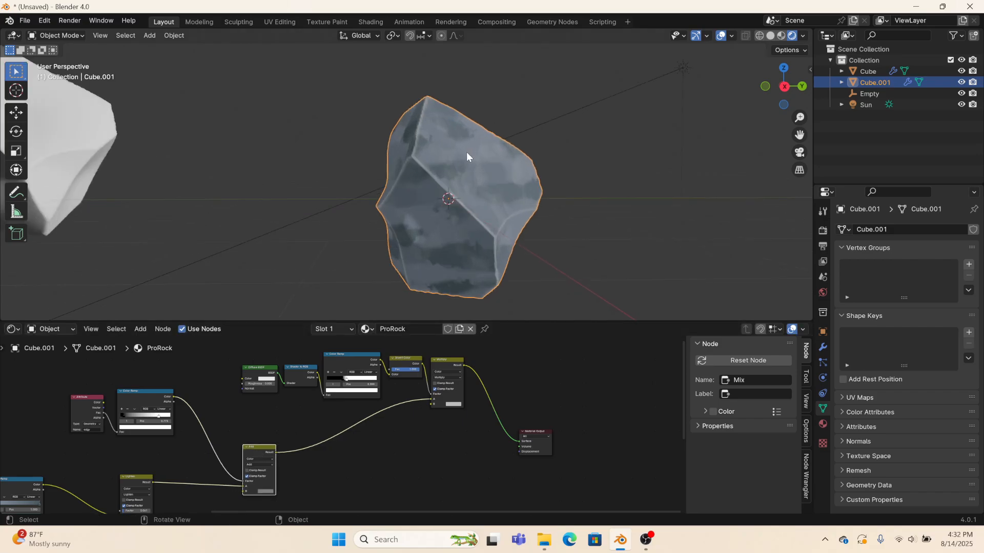
{"action": "middle_click_drag", "start_coordinate": [467, 152], "coordinate": [506, 176]}
{"action": "left_click", "coordinate": [731, 35]}
{"action": "left_click", "coordinate": [663, 224]}
{"action": "scroll", "coordinate": [421, 263], "scroll_direction": "up", "scroll_amount": 3}
{"action": "scroll", "coordinate": [505, 176], "scroll_direction": "down", "scroll_amount": 5}
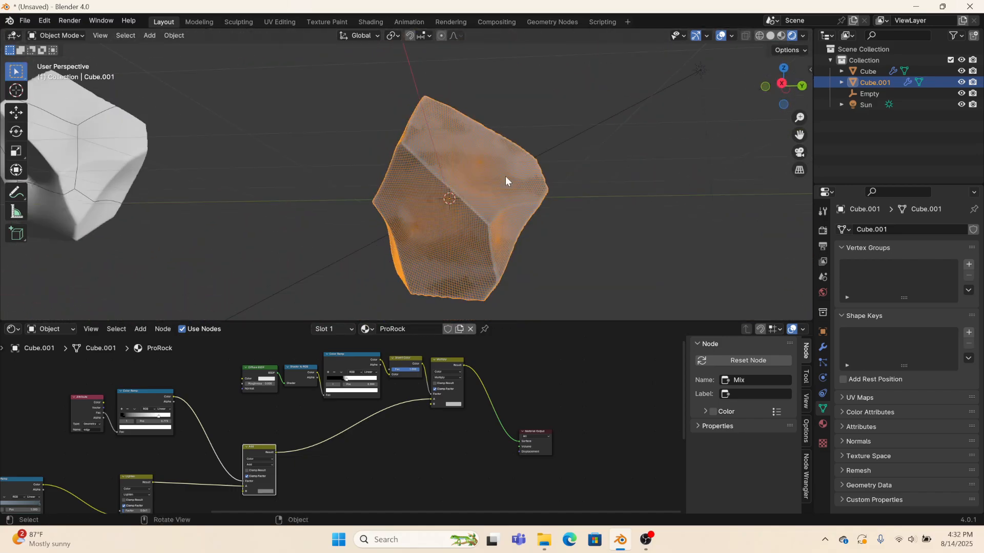
{"action": "left_click", "coordinate": [731, 36]}
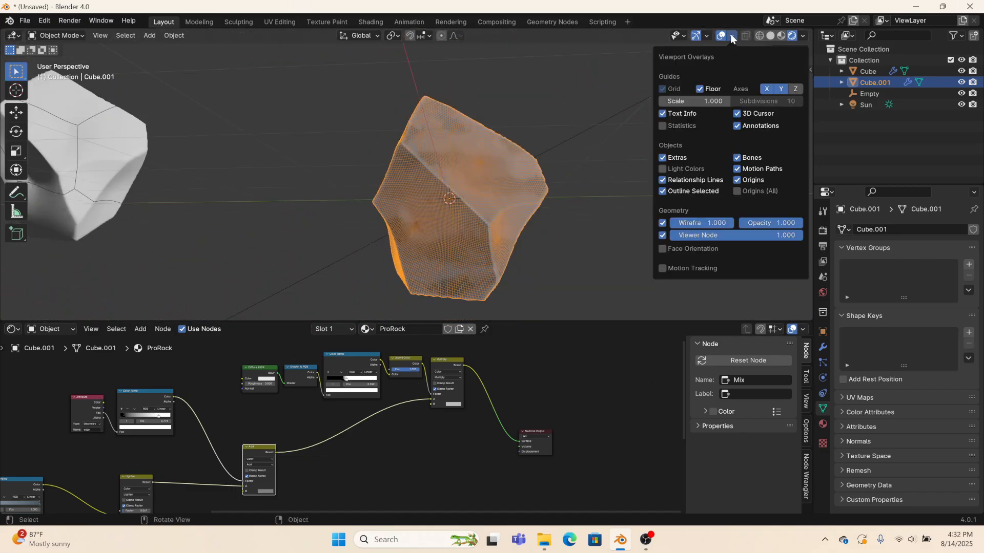
{"action": "left_click", "coordinate": [663, 224]}
{"action": "mouse_move", "coordinate": [536, 245]}
{"action": "middle_mouse_down"}
{"action": "mouse_move", "coordinate": [524, 245]}
{"action": "mouse_move", "coordinate": [509, 185]}
{"action": "mouse_move", "coordinate": [582, 241]}
{"action": "mouse_move", "coordinate": [539, 234]}
{"action": "middle_mouse_up"}
{"action": "scroll", "coordinate": [471, 465], "scroll_direction": "up", "scroll_amount": 1}
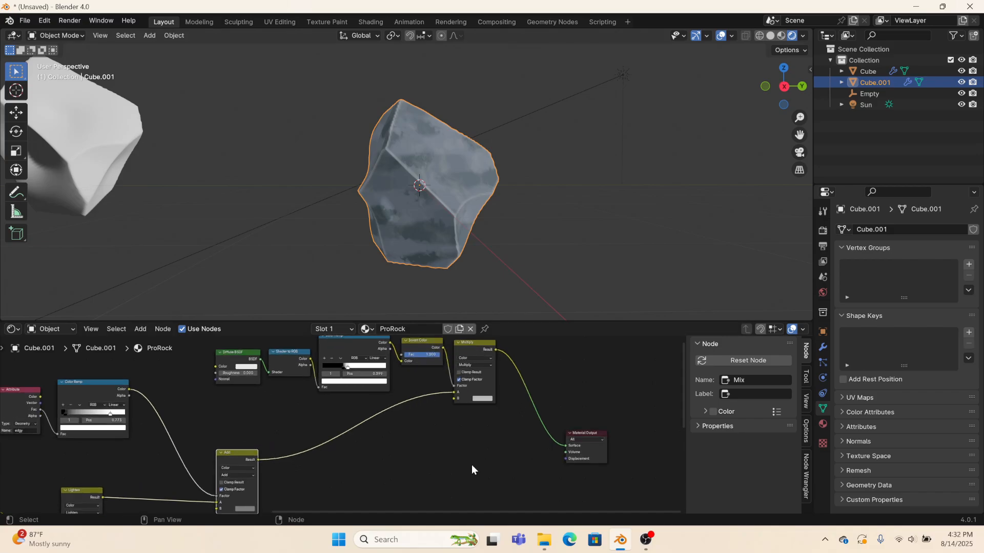
Step: Duplicate the Diffuse BSDF node, feed its Color from the final Add node and link its BSDF to the Material Output's Surface
{"action": "left_click", "coordinate": [233, 358]}
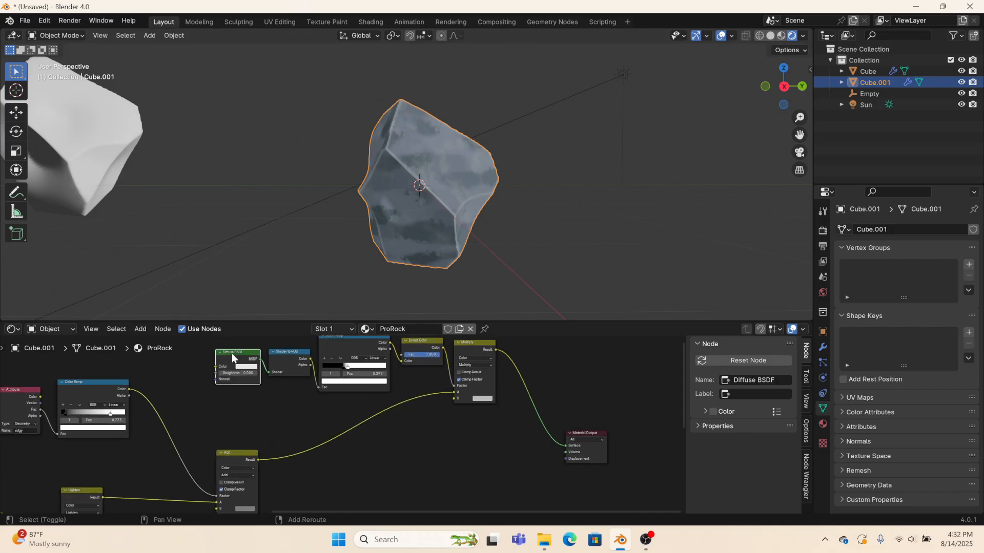
{"action": "key", "text": "shift+d"}
{"action": "left_click", "coordinate": [451, 449]}
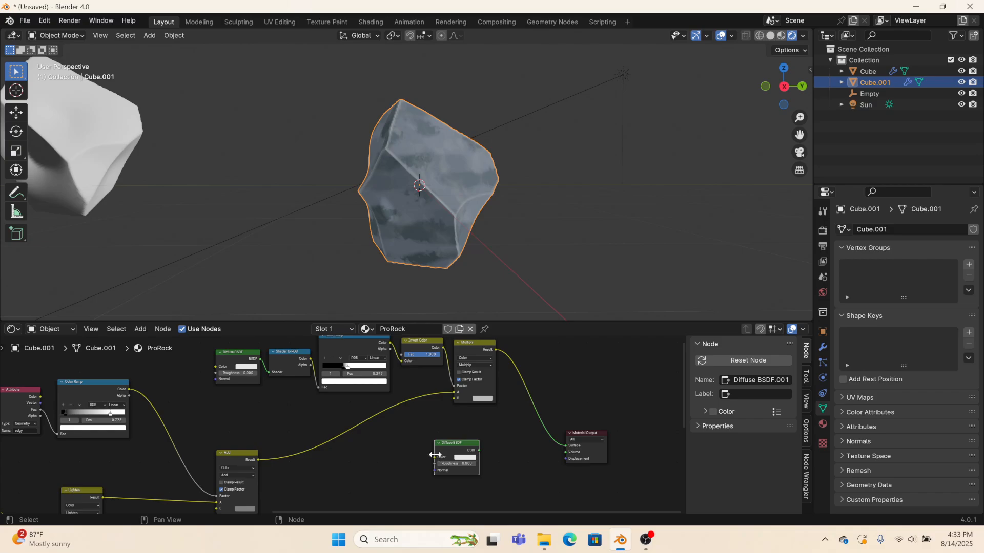
{"action": "left_click_drag", "start_coordinate": [435, 457], "coordinate": [258, 460]}
{"action": "left_click_drag", "start_coordinate": [477, 450], "coordinate": [562, 447]}
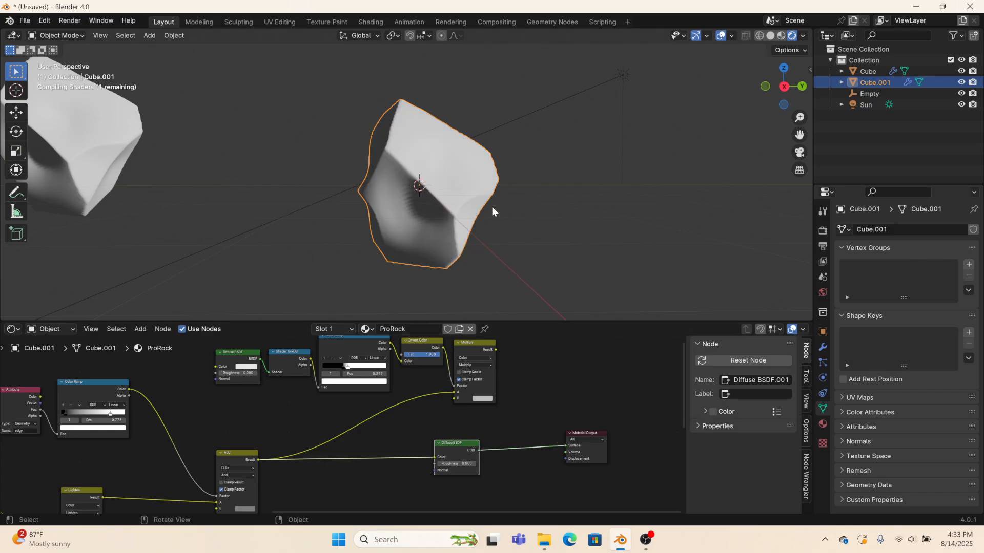
{"action": "mouse_move", "coordinate": [481, 201]}
{"action": "middle_mouse_down"}
{"action": "mouse_move", "coordinate": [389, 208]}
{"action": "mouse_move", "coordinate": [482, 207]}
{"action": "middle_mouse_up"}
{"action": "middle_click_drag", "start_coordinate": [505, 420], "coordinate": [472, 367]}
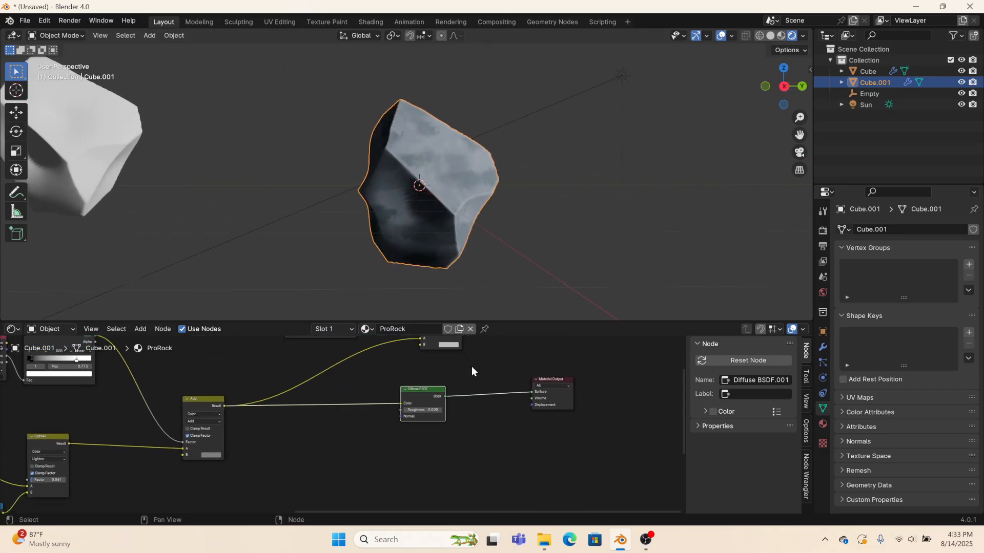
Step: Add an Image Texture node and place it unconnected just below the new Diffuse BSDF node
{"action": "scroll", "coordinate": [504, 378], "scroll_direction": "up", "scroll_amount": 4}
{"action": "left_click_drag", "start_coordinate": [645, 362], "coordinate": [642, 369]}
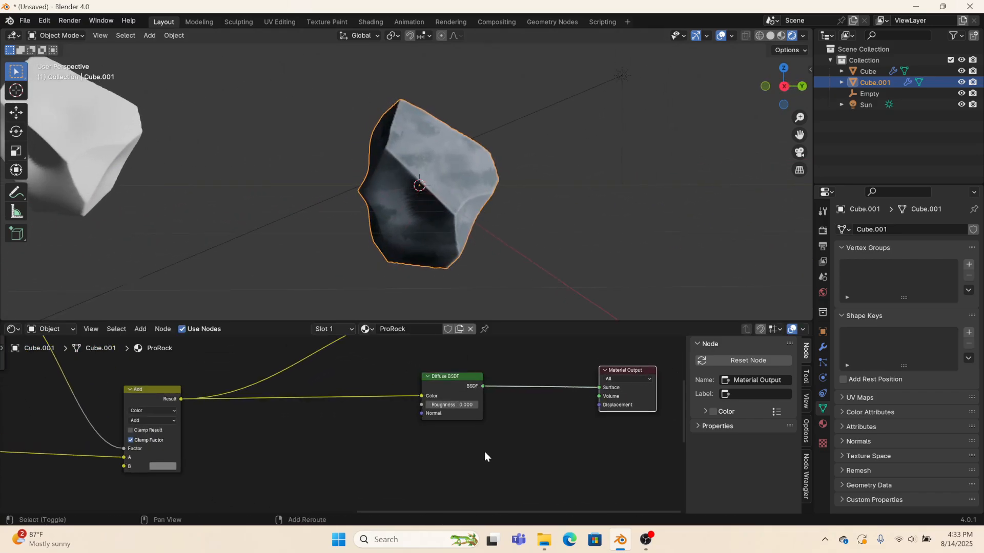
{"action": "key", "text": "shift+a"}
{"action": "left_click", "coordinate": [449, 386]}
{"action": "type", "text": "image"}
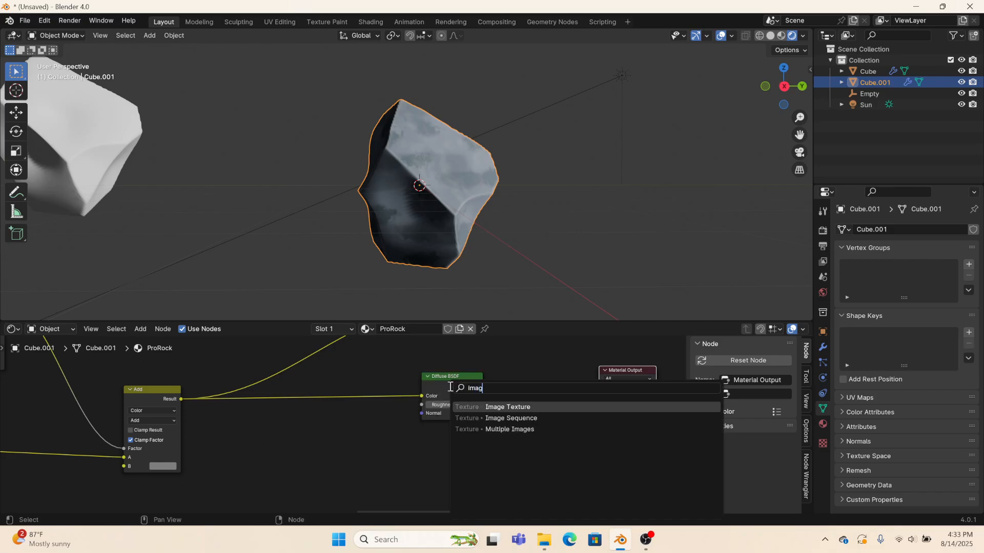
{"action": "left_click", "coordinate": [472, 414]}
{"action": "left_click", "coordinate": [411, 429]}
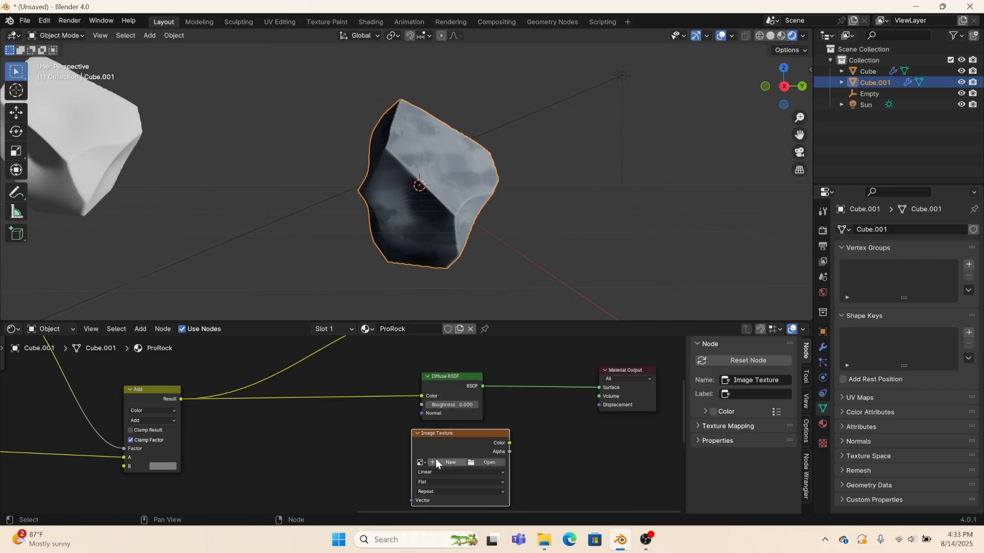
Step: Start a new image in the Image Texture node, name it "rocky" and open its width for editing
{"action": "left_click", "coordinate": [435, 459]}
{"action": "left_click", "coordinate": [484, 411]}
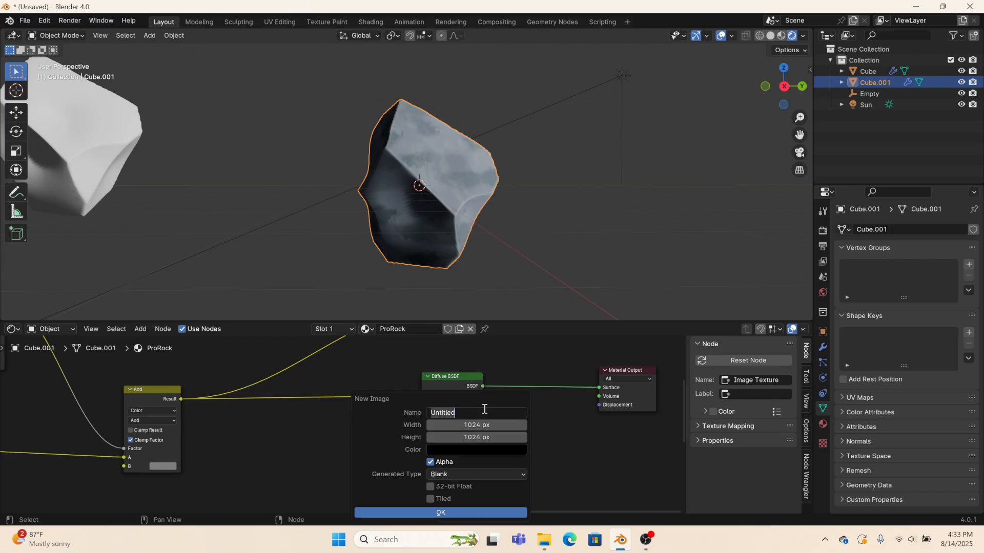
{"action": "type", "text": "rocky"}
{"action": "left_click", "coordinate": [492, 425]}
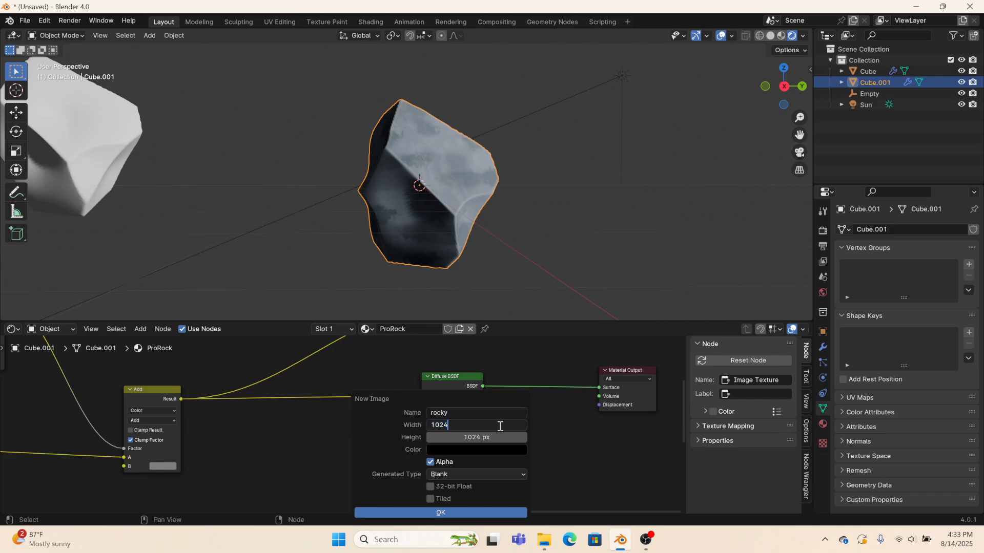
Step: Set the new rocky image's width and height to 2048 px and create it
{"action": "type", "text": "*2"}
{"action": "key", "text": "Return"}
{"action": "left_click", "coordinate": [489, 437]}
{"action": "key", "text": "End"}
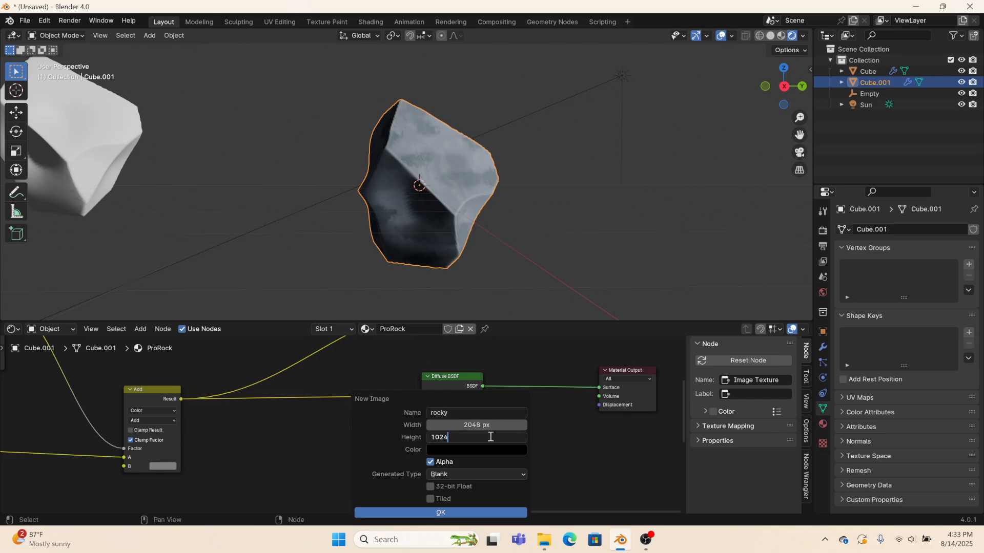
{"action": "type", "text": "*2"}
{"action": "key", "text": "Return"}
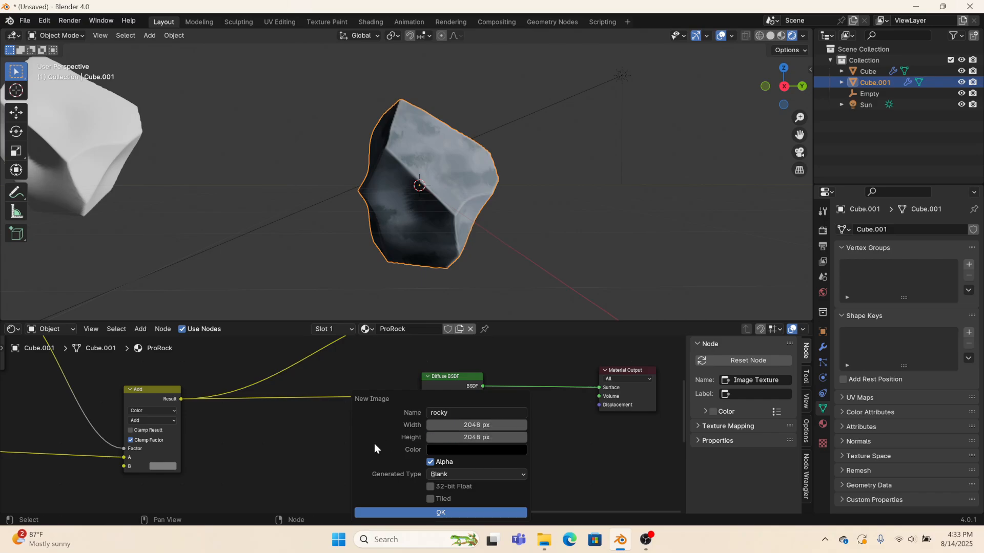
{"action": "left_click", "coordinate": [425, 513]}
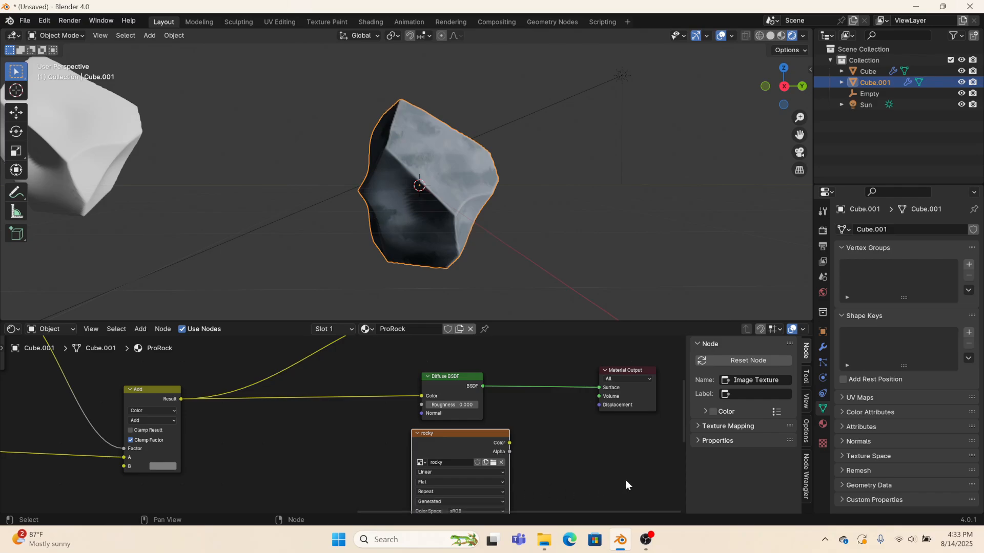
Step: Switch the scene's render engine to Cycles
{"action": "left_click", "coordinate": [825, 260]}
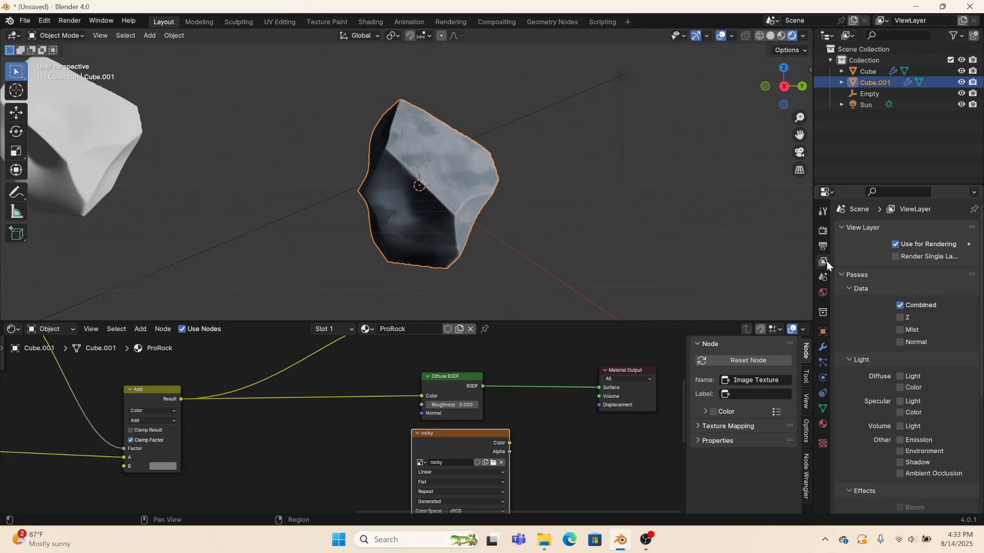
{"action": "left_click", "coordinate": [823, 253]}
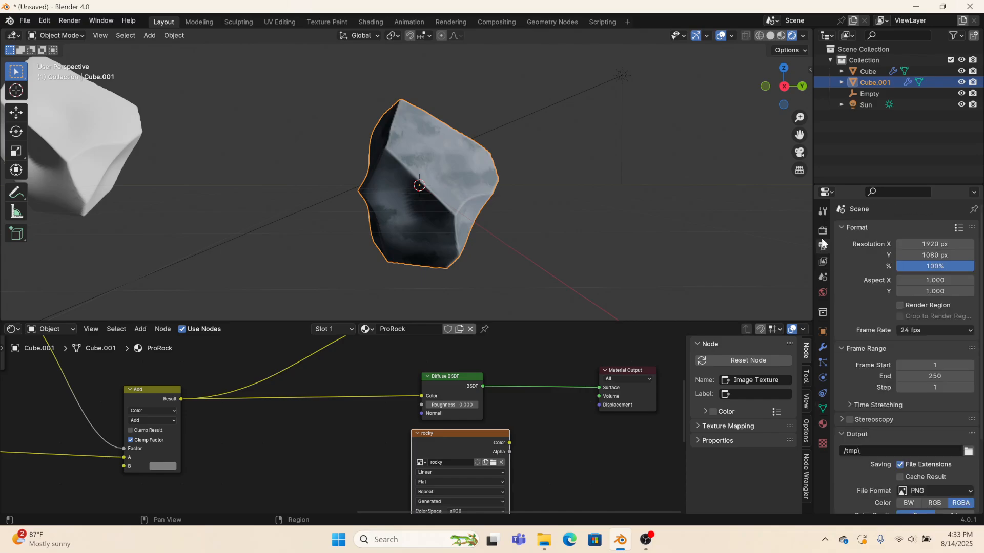
{"action": "left_click", "coordinate": [821, 231]}
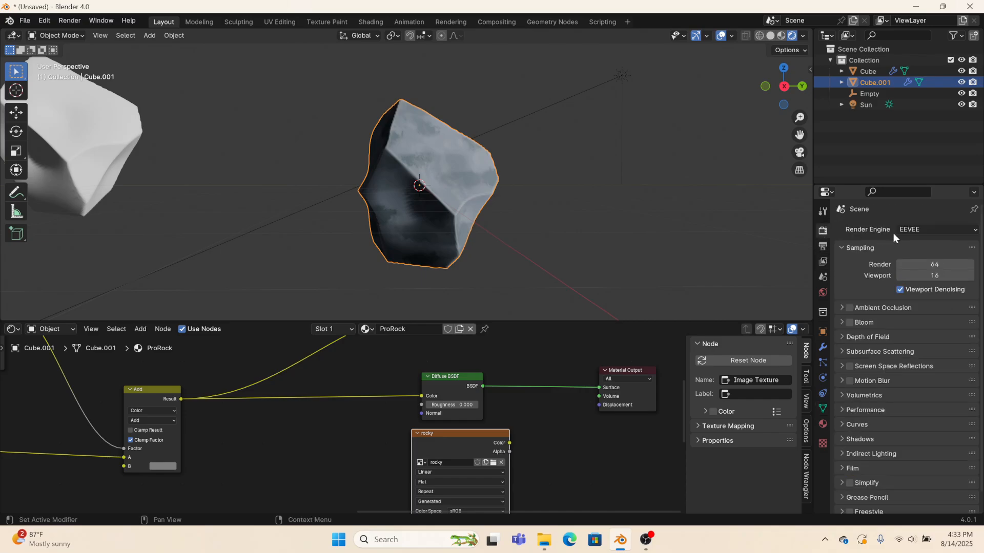
{"action": "left_click", "coordinate": [937, 233]}
{"action": "left_click", "coordinate": [918, 267]}
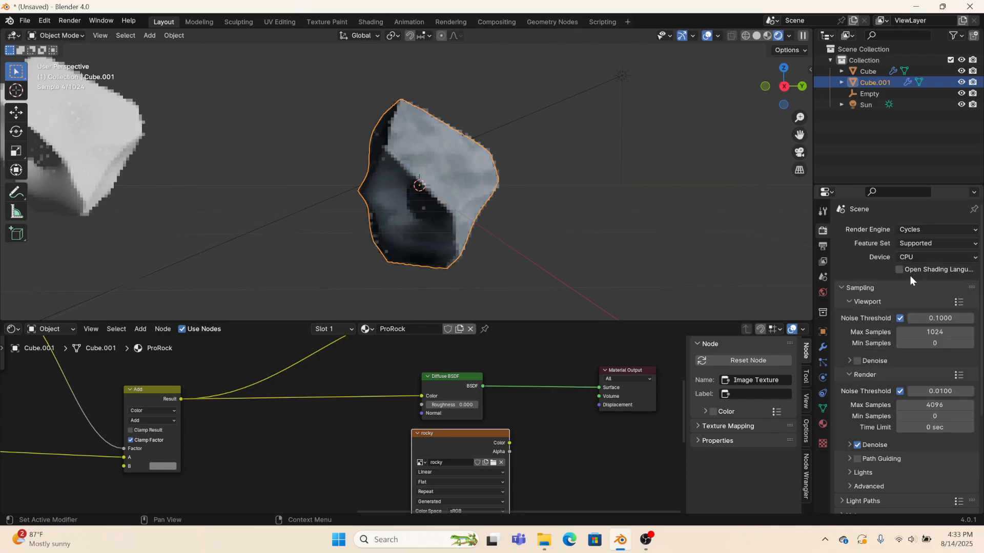
Step: Bake the Diffuse type with only the Color contribution into the rocky image, and inspect the baked map in the UV Editing workspace
{"action": "left_click", "coordinate": [838, 286]}
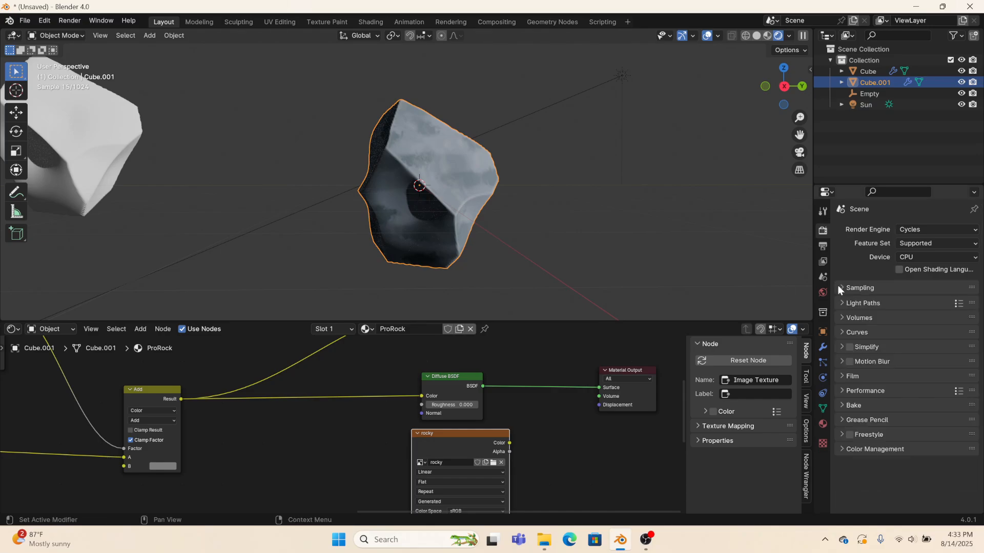
{"action": "left_click", "coordinate": [840, 404]}
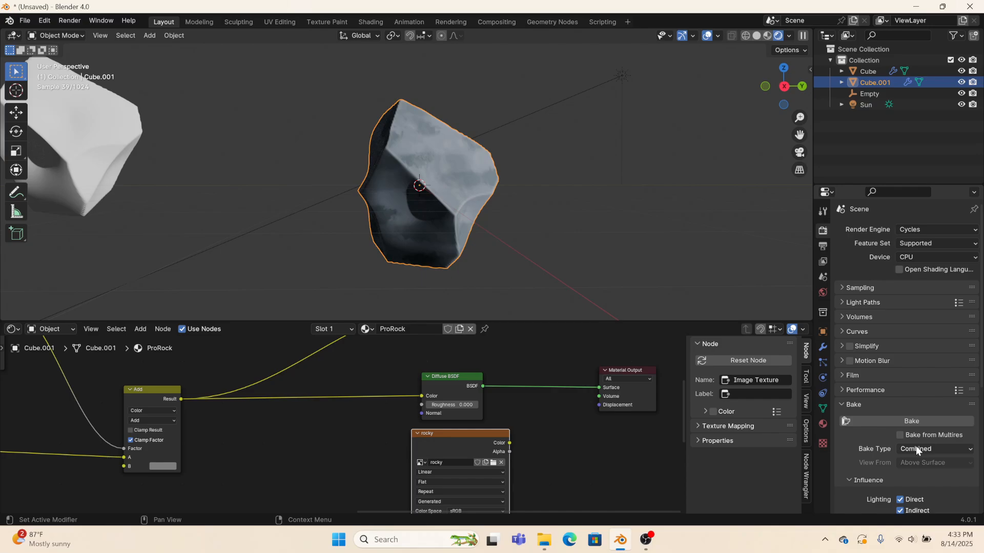
{"action": "scroll", "coordinate": [915, 446], "scroll_direction": "down", "scroll_amount": 3}
{"action": "left_click", "coordinate": [913, 380]}
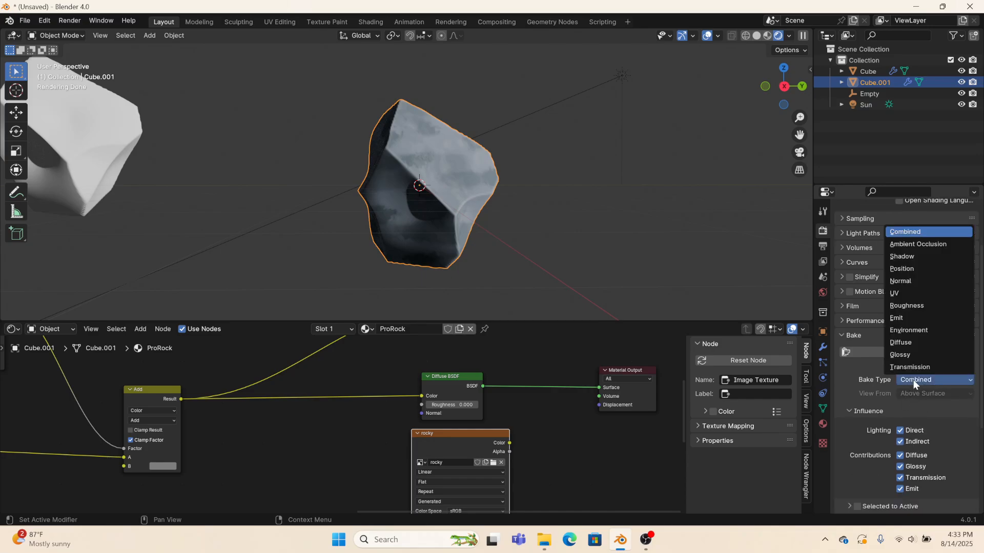
{"action": "left_click", "coordinate": [914, 341]}
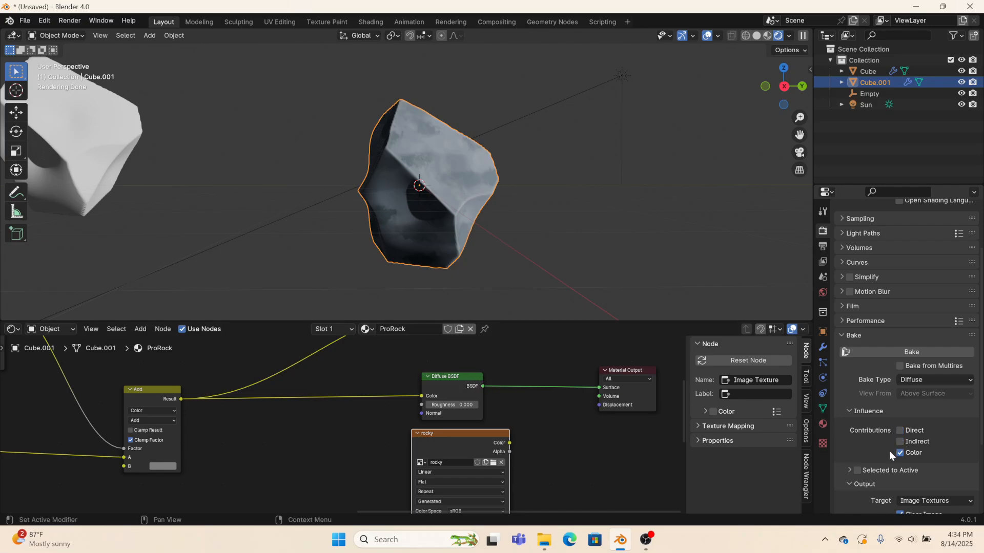
{"action": "left_click", "coordinate": [902, 353]}
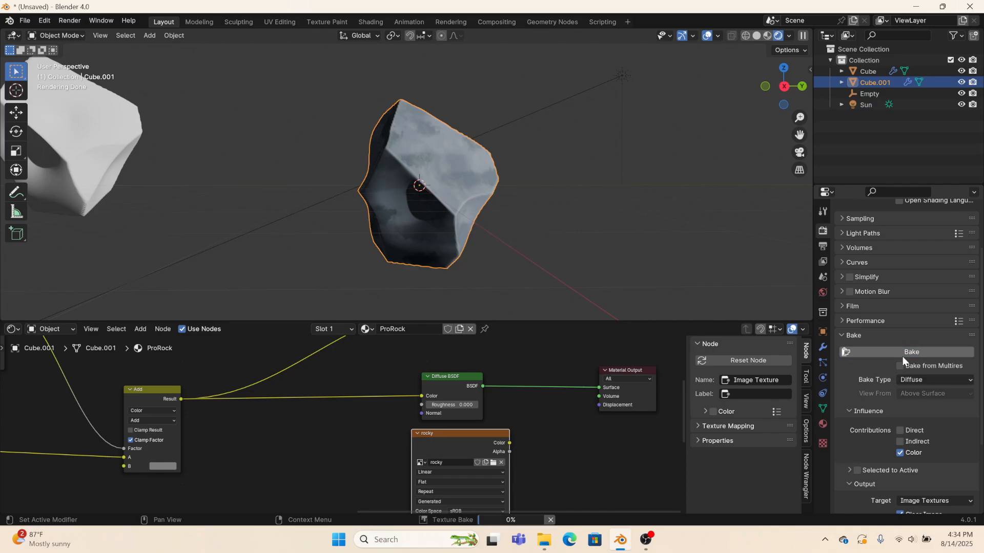
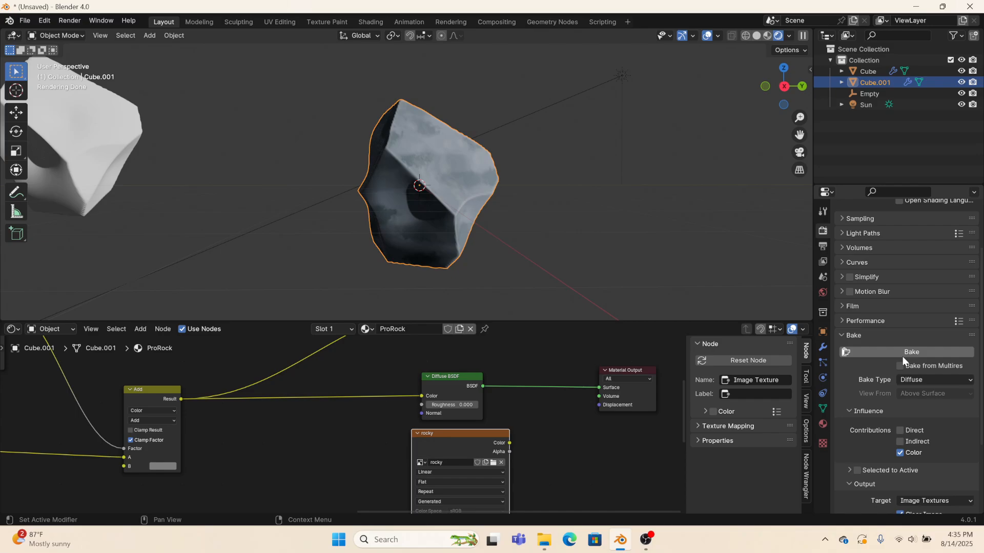
{"action": "left_click", "coordinate": [266, 22]}
{"action": "scroll", "coordinate": [227, 211], "scroll_direction": "up", "scroll_amount": 5}
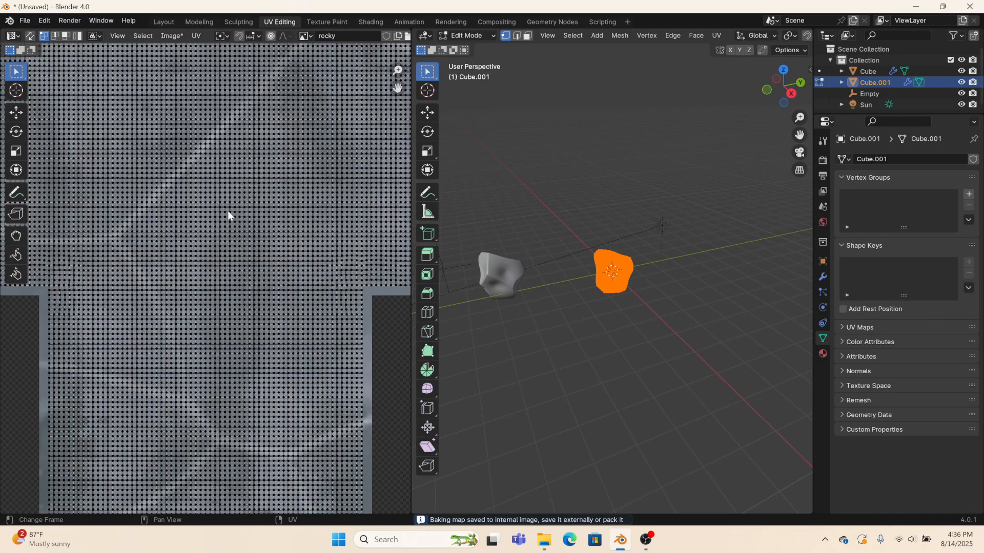
{"action": "scroll", "coordinate": [228, 210], "scroll_direction": "down", "scroll_amount": 6}
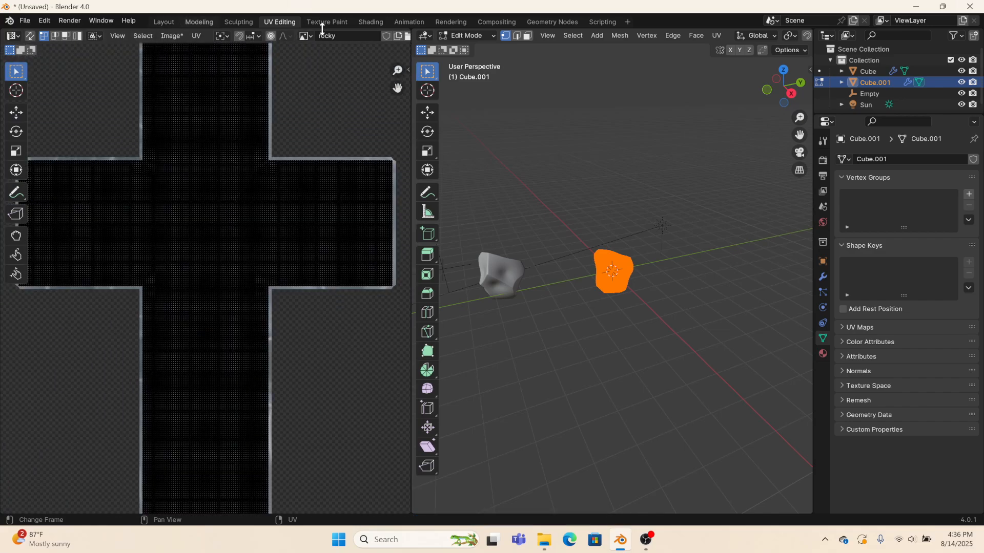
Step: In the Shading workspace, connect the Multiply node's Result to the Material Output's Surface input
{"action": "left_click", "coordinate": [372, 22]}
{"action": "middle_click_drag", "start_coordinate": [396, 435], "coordinate": [417, 489]}
{"action": "scroll", "coordinate": [417, 486], "scroll_direction": "down", "scroll_amount": 4}
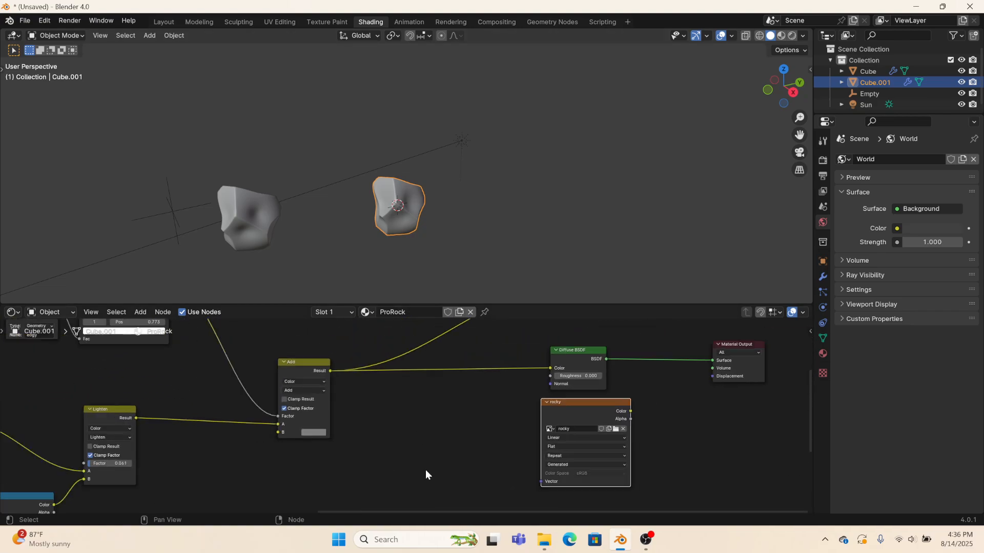
{"action": "right_click", "coordinate": [425, 469]}
{"action": "left_click", "coordinate": [453, 360]}
{"action": "middle_click_drag", "start_coordinate": [453, 360], "coordinate": [295, 483]}
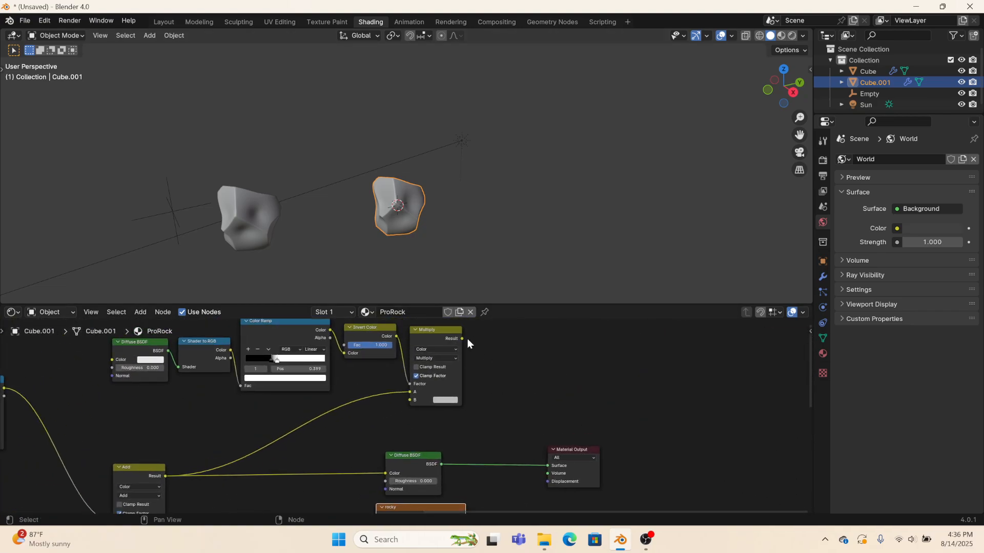
{"action": "left_click_drag", "start_coordinate": [462, 338], "coordinate": [551, 463]}
Step: Make a copy of the ProRock material and name it BakeRock
{"action": "left_click", "coordinate": [459, 312]}
{"action": "left_click", "coordinate": [430, 313]}
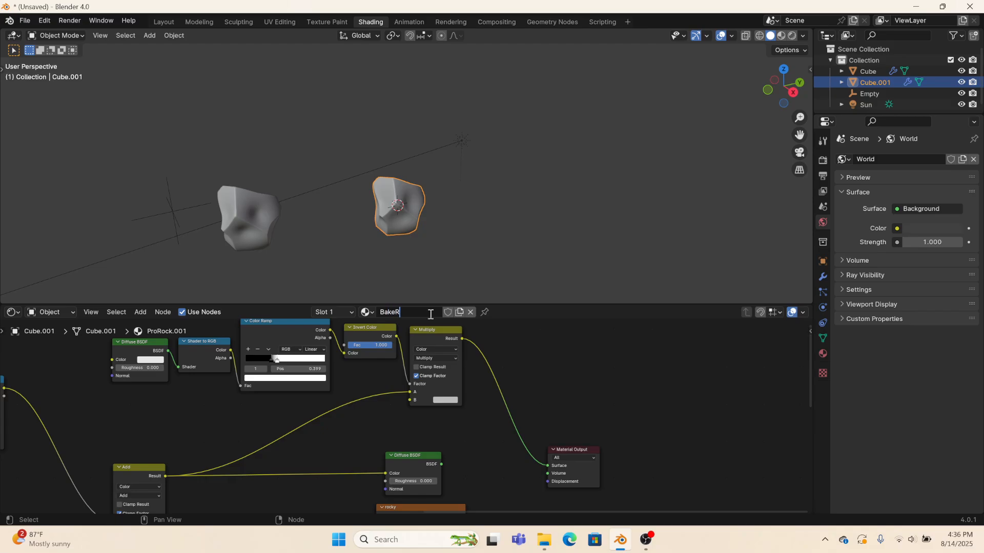
{"action": "left_click", "coordinate": [442, 470]}
{"action": "right_click", "coordinate": [475, 459]}
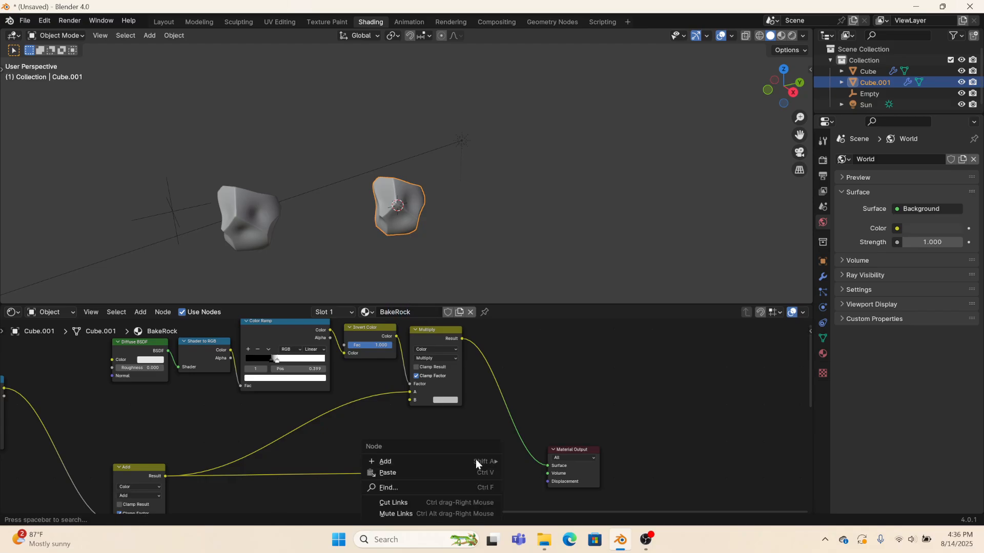
{"action": "left_click", "coordinate": [485, 422]}
{"action": "left_click", "coordinate": [484, 422]}
Step: Connect the rocky image texture's Color to the Multiply node's A input and reposition the texture node between the Add and Diffuse BSDF nodes
{"action": "middle_click_drag", "start_coordinate": [476, 423], "coordinate": [509, 353]}
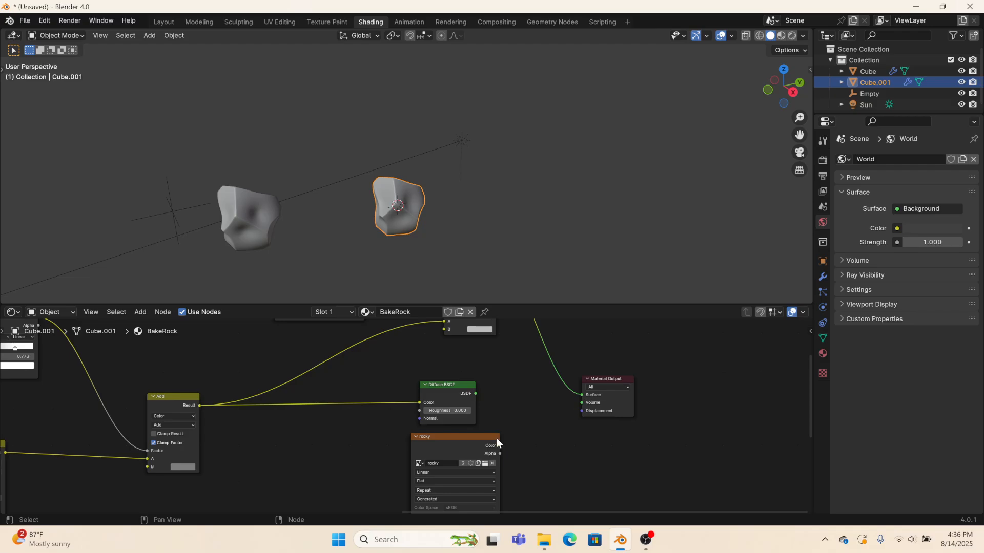
{"action": "left_click_drag", "start_coordinate": [498, 445], "coordinate": [443, 356]}
{"action": "left_click_drag", "start_coordinate": [472, 471], "coordinate": [321, 367]}
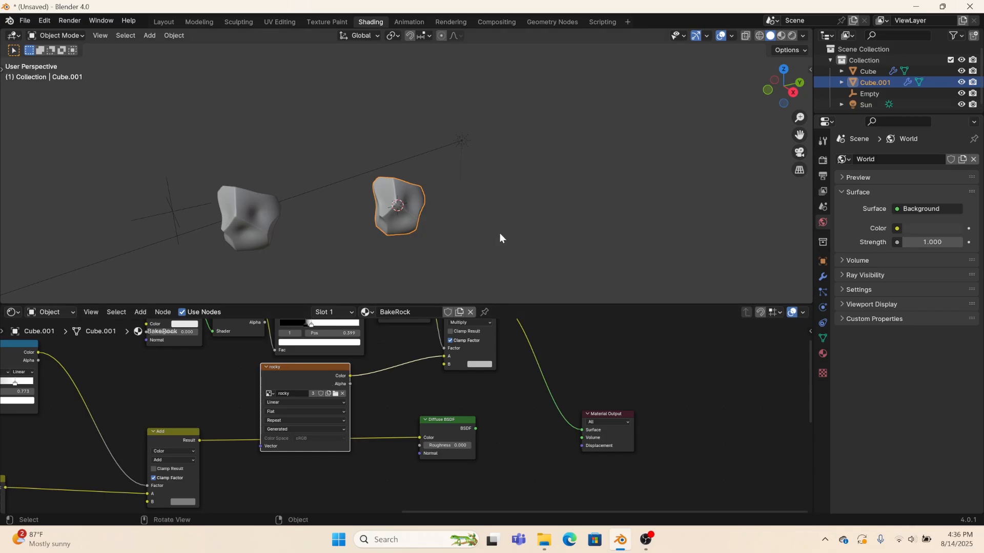
Step: Show the selected rock close up in Rendered viewport shading and switch the render engine to EEVEE
{"action": "left_click", "coordinate": [791, 35]}
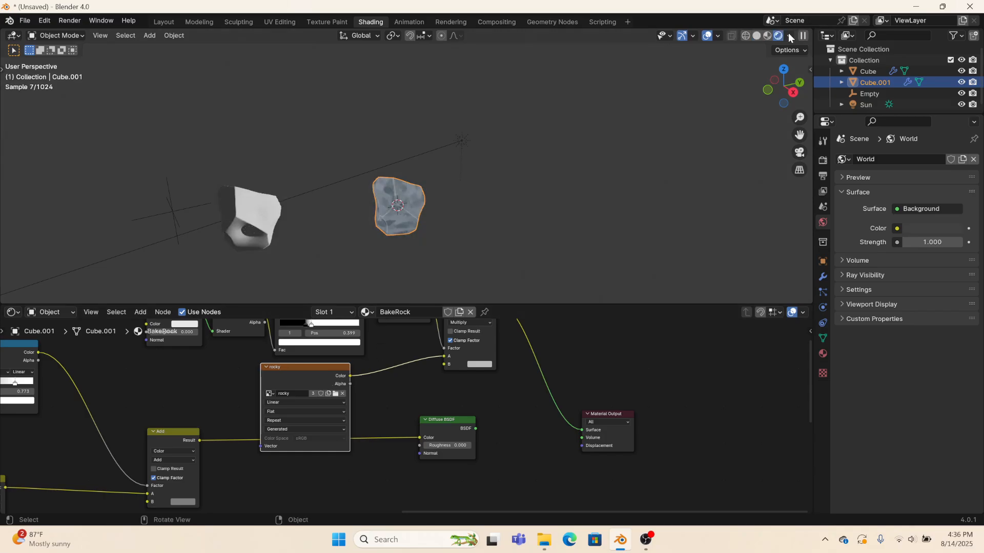
{"action": "left_click", "coordinate": [793, 92]}
{"action": "key", "text": "KP_Decimal"}
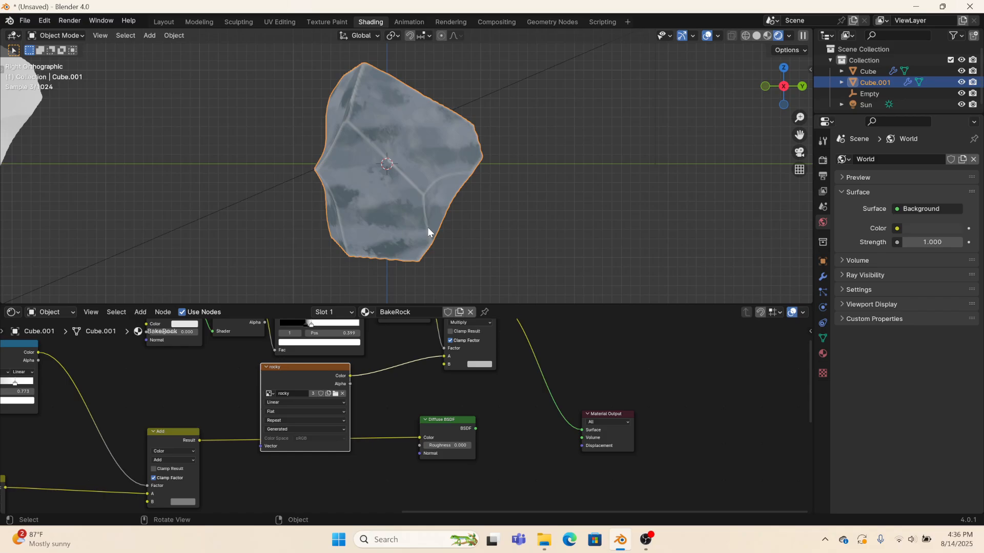
{"action": "left_click", "coordinate": [823, 161]}
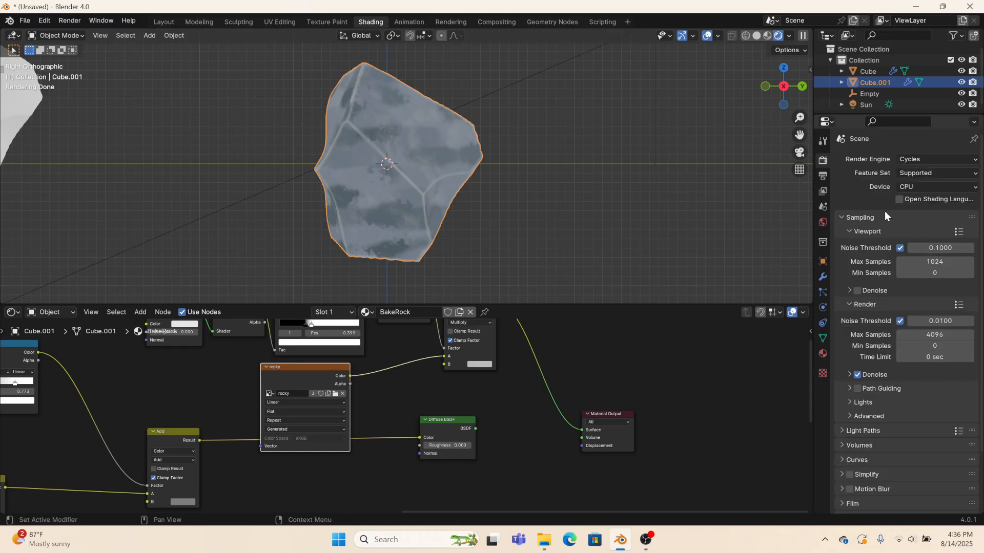
{"action": "left_click", "coordinate": [935, 159]}
{"action": "left_click", "coordinate": [916, 172]}
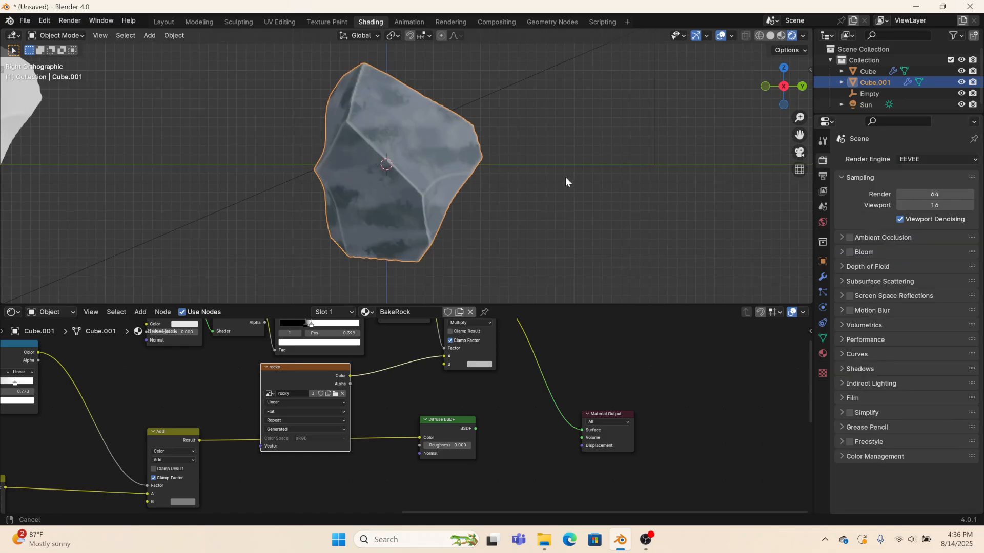
Step: Duplicate the textured rock and place the copy beside it in the positive Y direction
{"action": "middle_click_drag", "start_coordinate": [566, 182], "coordinate": [547, 229], "text": "shift"}
{"action": "scroll", "coordinate": [413, 225], "scroll_direction": "down", "scroll_amount": 1}
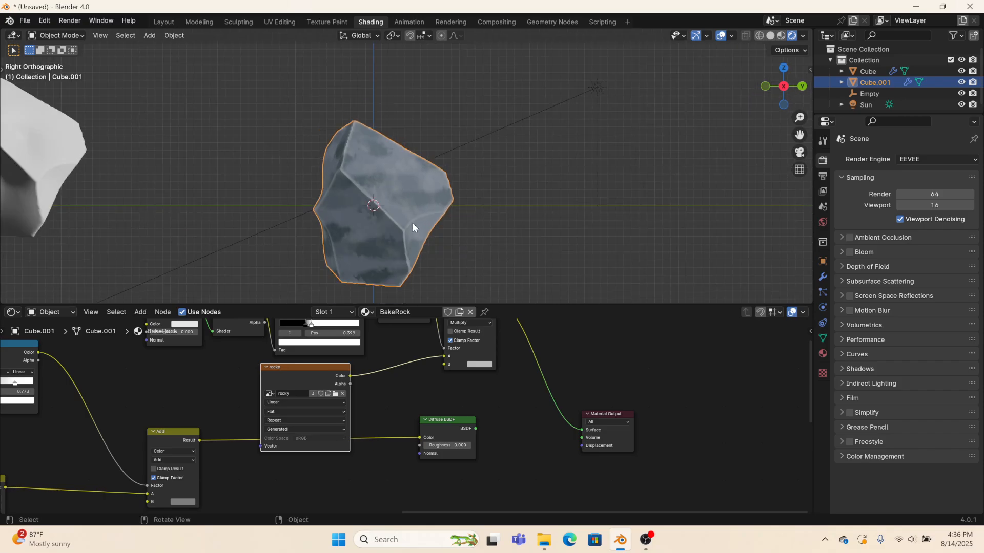
{"action": "key", "text": "shift+d"}
{"action": "left_click", "coordinate": [588, 226]}
Step: Assign the ProRock material to the original textured rock, Cube.001
{"action": "left_click", "coordinate": [425, 220]}
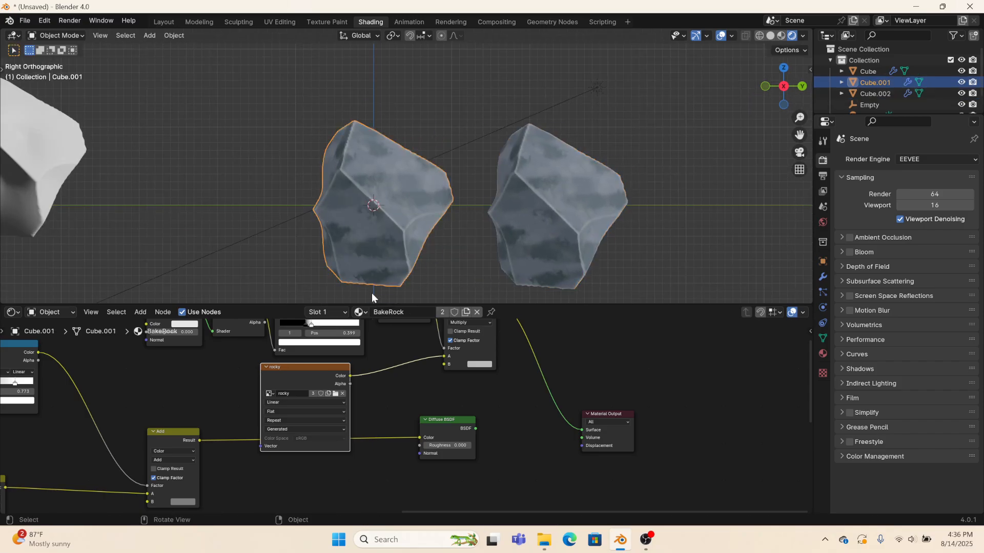
{"action": "left_click", "coordinate": [360, 312]}
{"action": "left_click", "coordinate": [381, 352]}
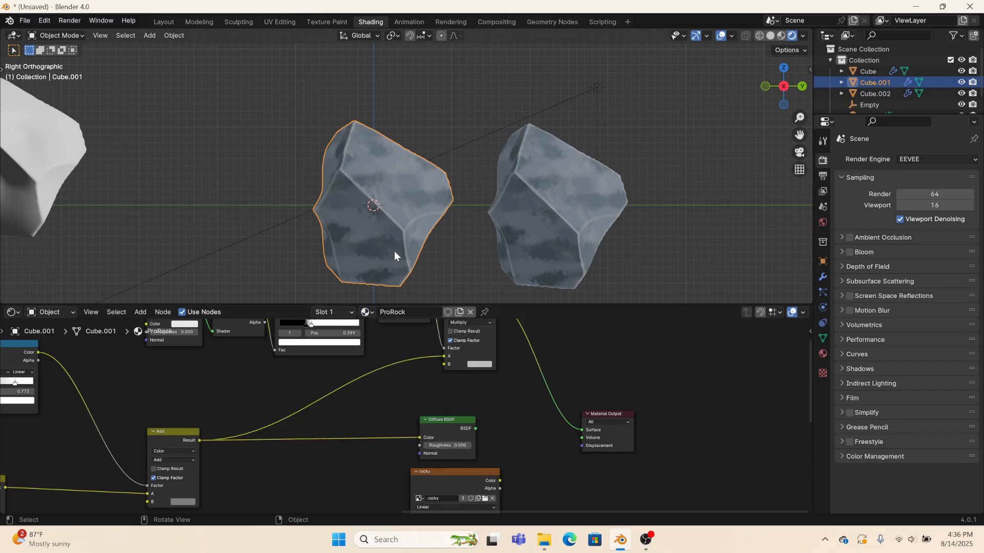
Step: Compare the ProRock and BakeRock surfaces on the two neighbouring rocks, close up and from a distance
{"action": "scroll", "coordinate": [404, 244], "scroll_direction": "up", "scroll_amount": 5}
{"action": "scroll", "coordinate": [404, 244], "scroll_direction": "up", "scroll_amount": 3}
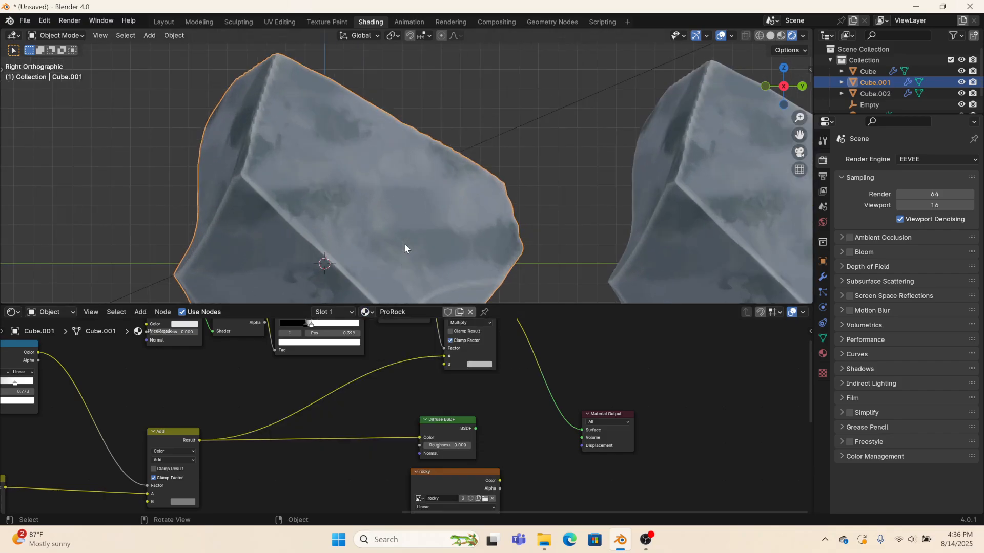
{"action": "middle_click_drag", "start_coordinate": [570, 200], "coordinate": [1, 135], "text": "shift"}
{"action": "left_click", "coordinate": [428, 208]}
{"action": "scroll", "coordinate": [393, 241], "scroll_direction": "down", "scroll_amount": 5}
{"action": "scroll", "coordinate": [393, 241], "scroll_direction": "down", "scroll_amount": 4}
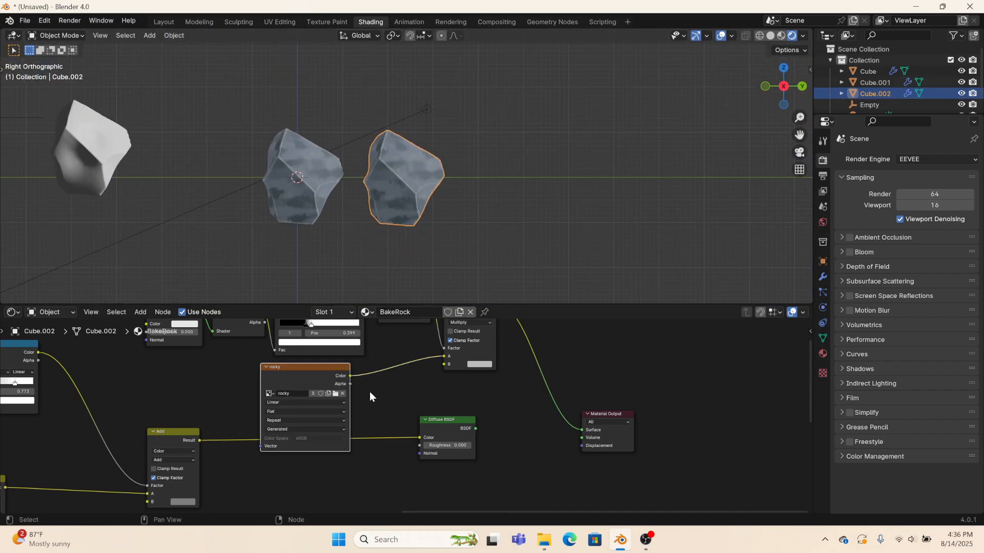
{"action": "middle_click_drag", "start_coordinate": [374, 215], "coordinate": [399, 199]}
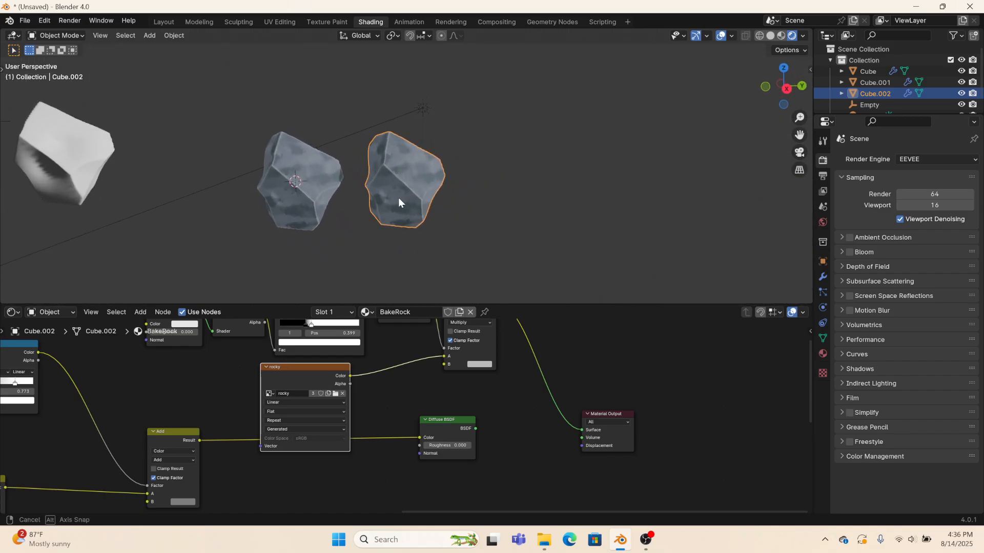
{"action": "left_click", "coordinate": [282, 206]}
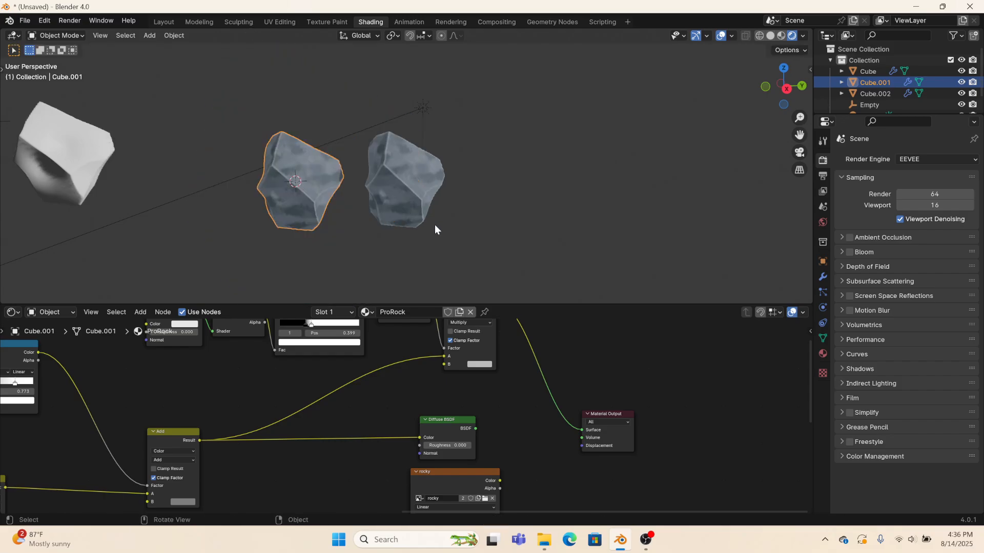
{"action": "scroll", "coordinate": [435, 230], "scroll_direction": "down", "scroll_amount": 2}
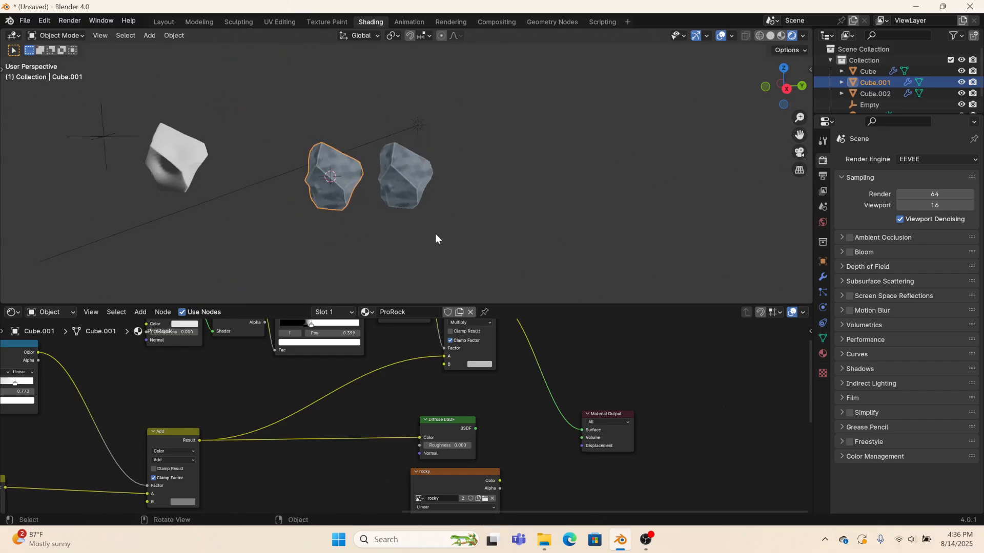
Step: Duplicate the BakeRock rock, Cube.002, and place the copy beside it in the positive Y direction in the right orthographic view
{"action": "left_click", "coordinate": [410, 195]}
{"action": "left_click", "coordinate": [787, 85]}
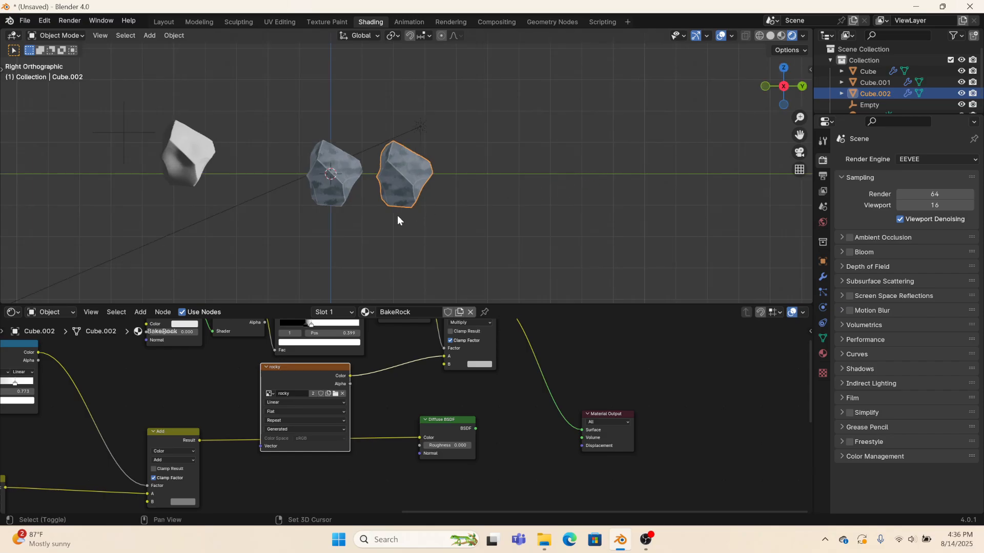
{"action": "key", "text": "shift+d"}
{"action": "left_click", "coordinate": [491, 213]}
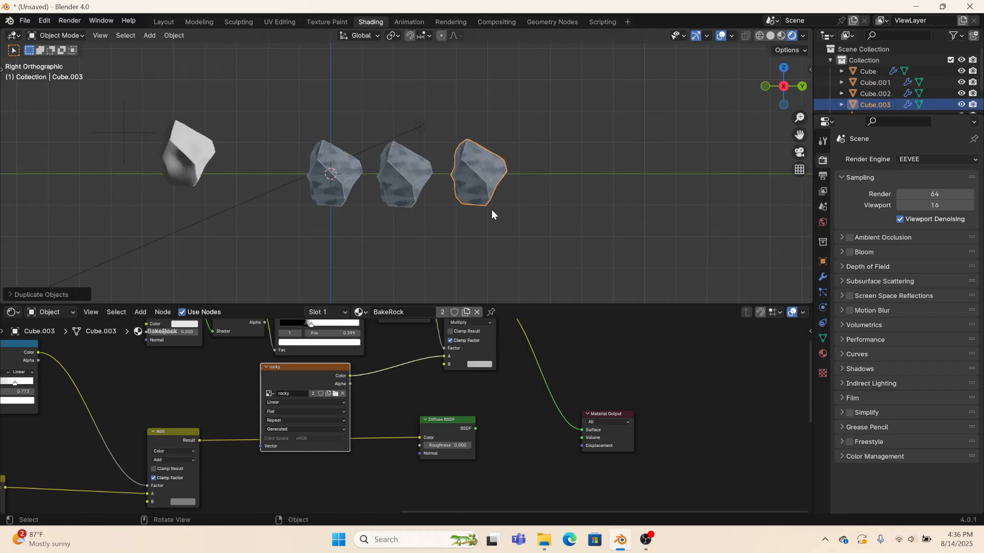
Step: Move the new BakeRock copy, Cube.003, so it sits directly above Cube.002 in the right orthographic view
{"action": "scroll", "coordinate": [533, 207], "scroll_direction": "up", "scroll_amount": 3}
{"action": "scroll", "coordinate": [522, 193], "scroll_direction": "up", "scroll_amount": 3}
{"action": "key", "text": "g"}
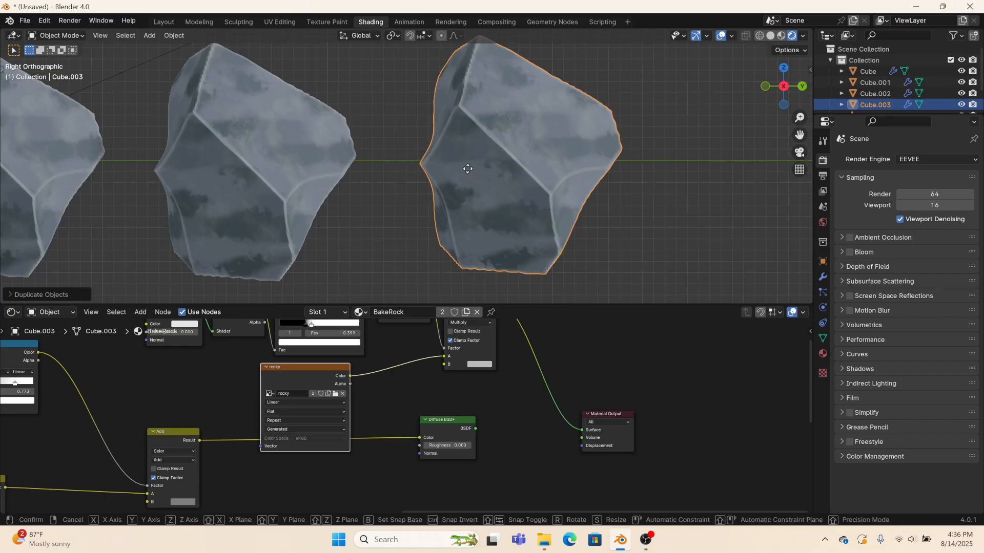
{"action": "left_click", "coordinate": [202, 207]}
{"action": "middle_click_drag", "start_coordinate": [316, 194], "coordinate": [512, 100], "text": "shift"}
{"action": "scroll", "coordinate": [496, 108], "scroll_direction": "down", "scroll_amount": 3}
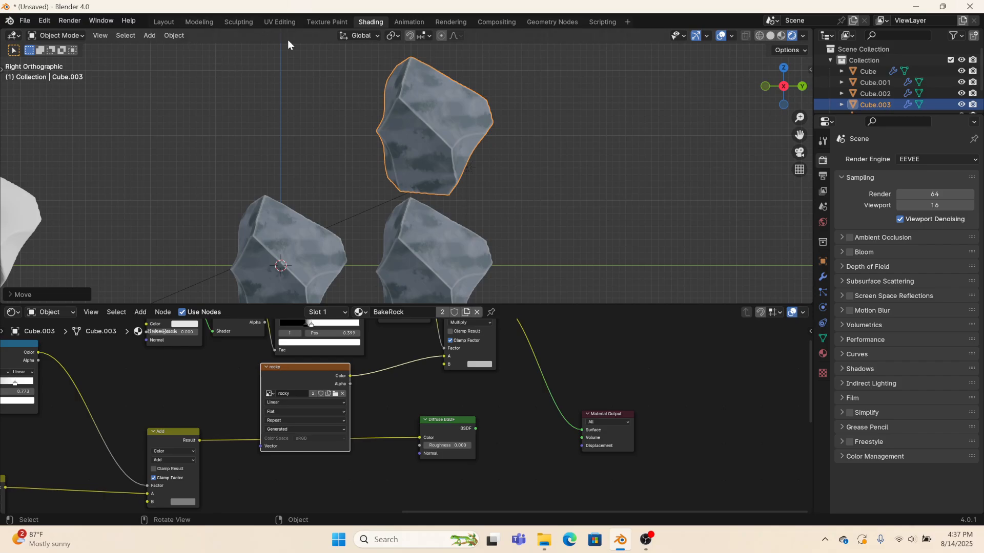
Step: Remove the RockyRoad geometry nodes modifier from both Cube.003 and Cube.002
{"action": "left_click", "coordinate": [822, 277]}
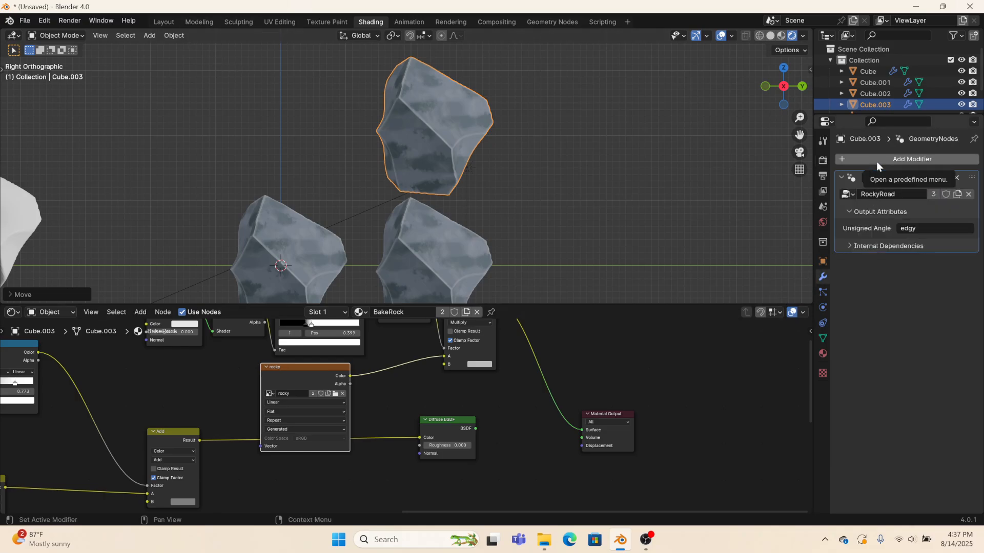
{"action": "left_click", "coordinate": [956, 179]}
{"action": "left_click", "coordinate": [433, 269]}
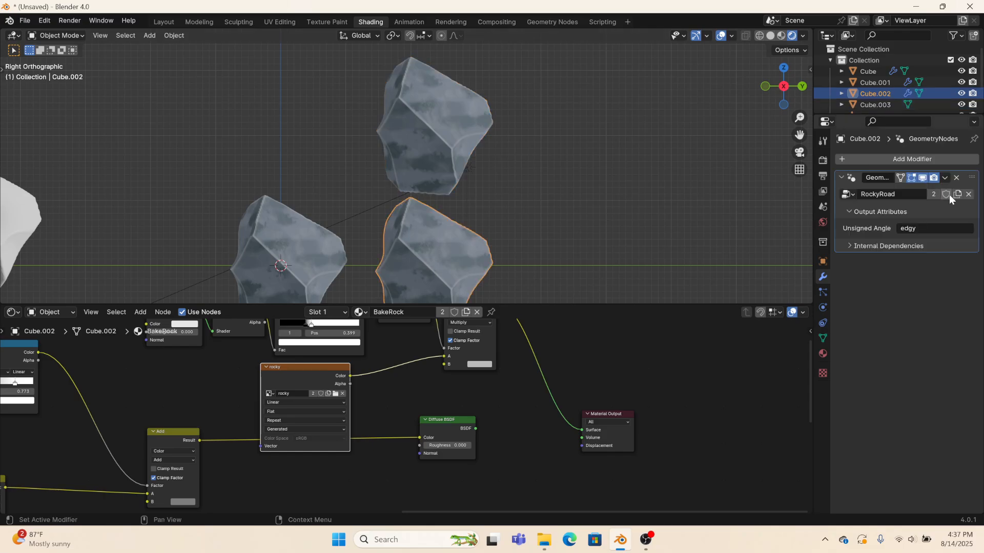
{"action": "left_click", "coordinate": [955, 180]}
Step: Add a Decimate modifier to the upper rock, Cube.003
{"action": "left_click", "coordinate": [428, 158]}
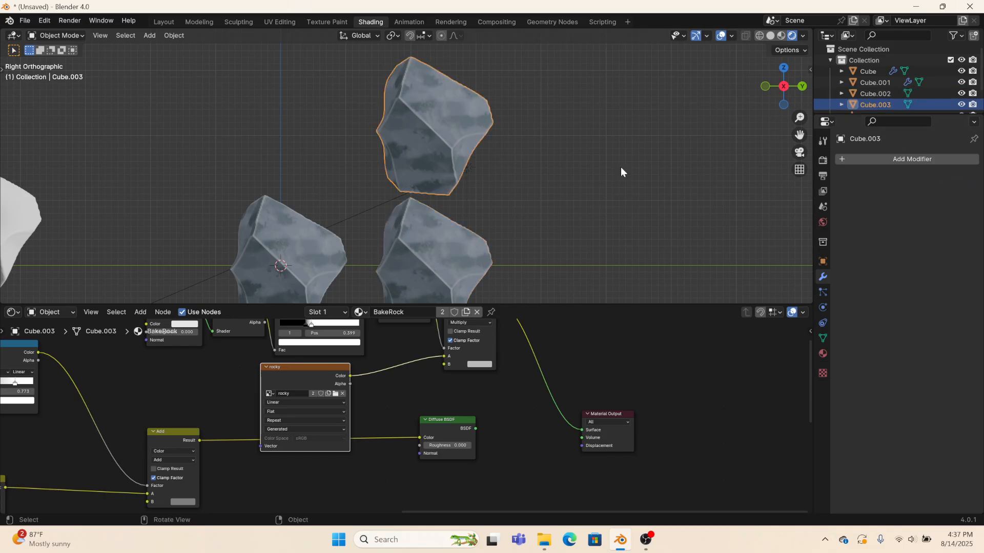
{"action": "left_click", "coordinate": [864, 163]}
{"action": "mouse_move", "coordinate": [836, 191]}
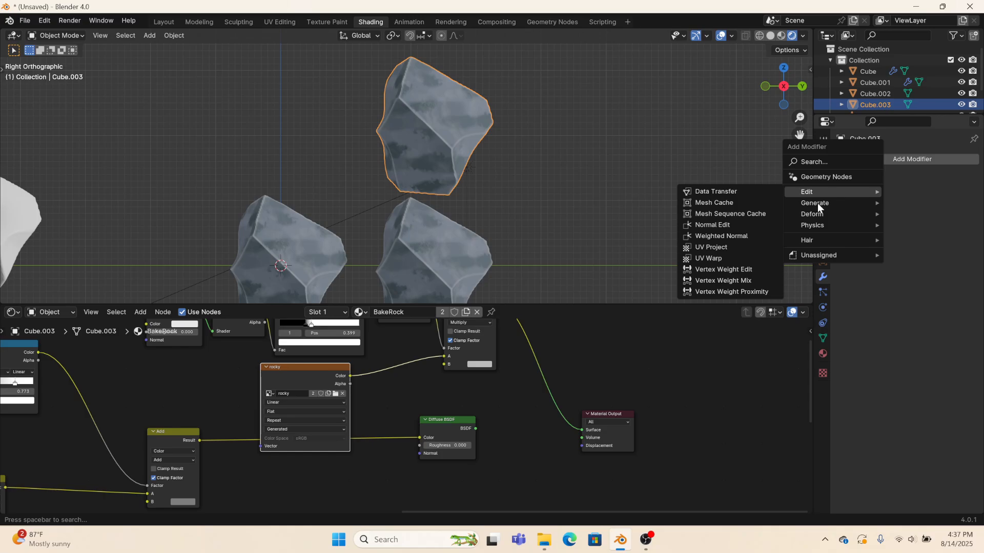
{"action": "mouse_move", "coordinate": [798, 203]}
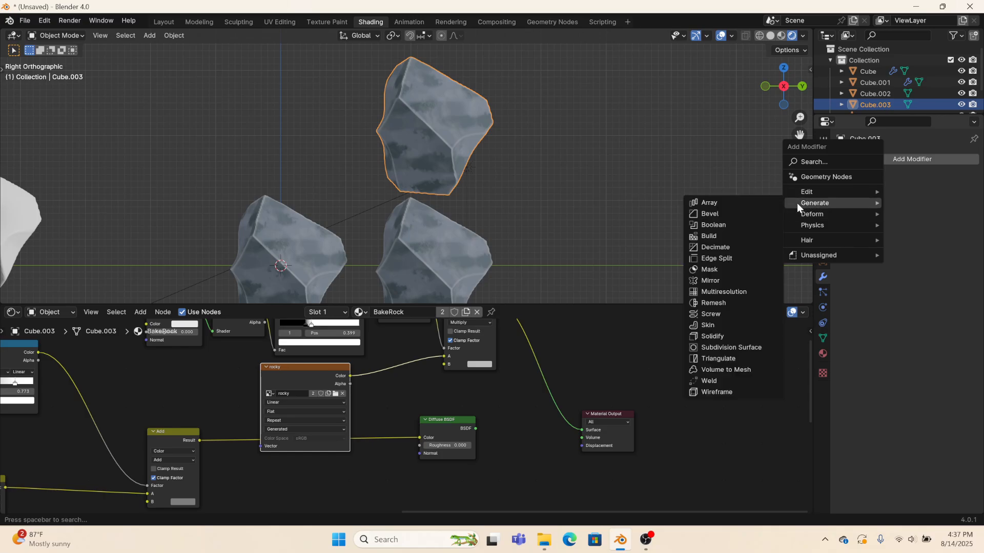
{"action": "left_click", "coordinate": [715, 247]}
Step: Enable the wireframe overlay at full strength to show the upper rock's mesh density up close
{"action": "scroll", "coordinate": [557, 168], "scroll_direction": "up", "scroll_amount": 4}
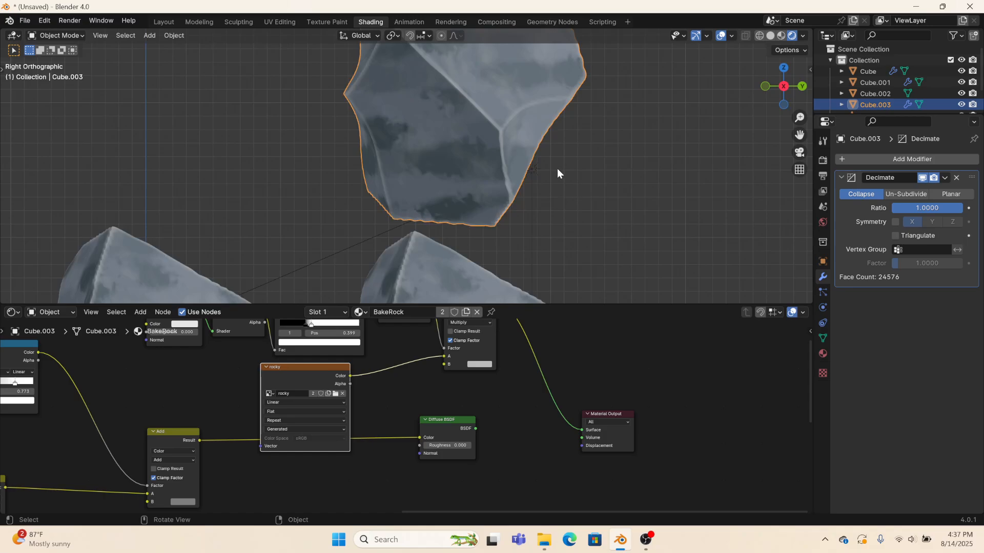
{"action": "left_click", "coordinate": [732, 37]}
{"action": "left_click", "coordinate": [660, 226]}
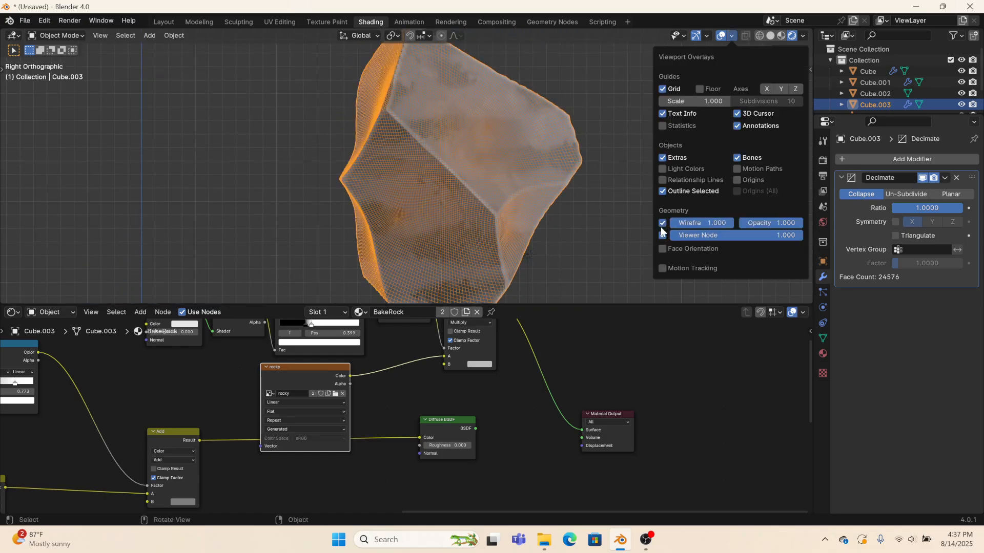
Step: Try Planar decimation on the upper rock, and set the modifier to Collapse with a ratio of 0.0695 instead
{"action": "left_click", "coordinate": [945, 193]}
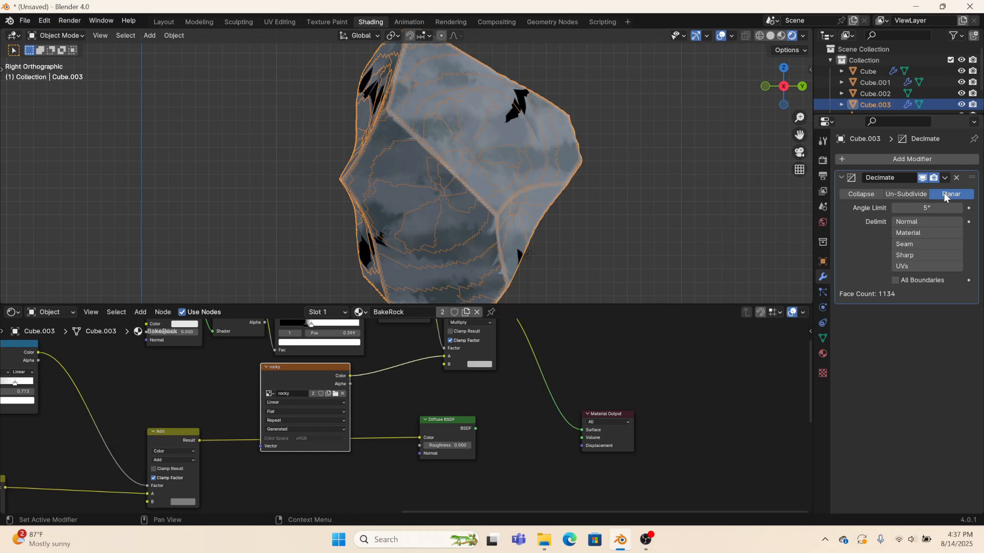
{"action": "middle_click_drag", "start_coordinate": [589, 205], "coordinate": [639, 226]}
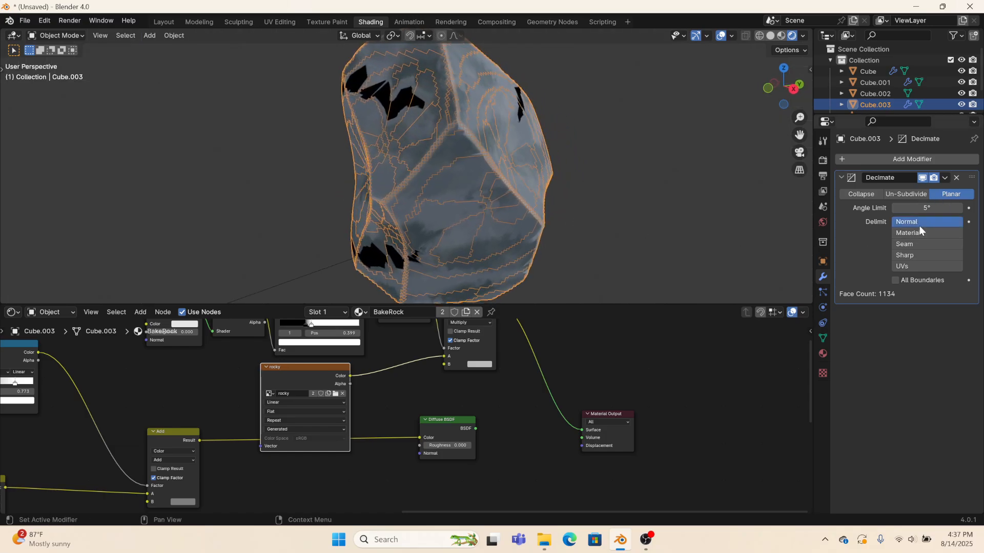
{"action": "mouse_move", "coordinate": [953, 208]}
{"action": "left_mouse_down"}
{"action": "mouse_move", "coordinate": [983, 208]}
{"action": "mouse_move", "coordinate": [862, 208]}
{"action": "left_mouse_up"}
{"action": "left_click", "coordinate": [862, 195]}
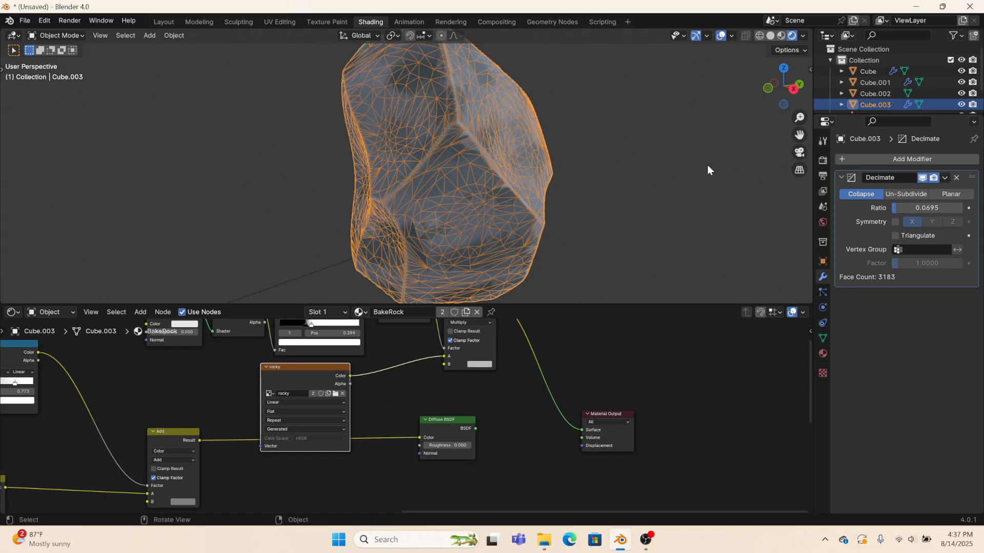
Step: Check the reduced wireframe around the rock and apply the Decimate modifier to Cube.003
{"action": "middle_click_drag", "start_coordinate": [708, 166], "coordinate": [466, 183]}
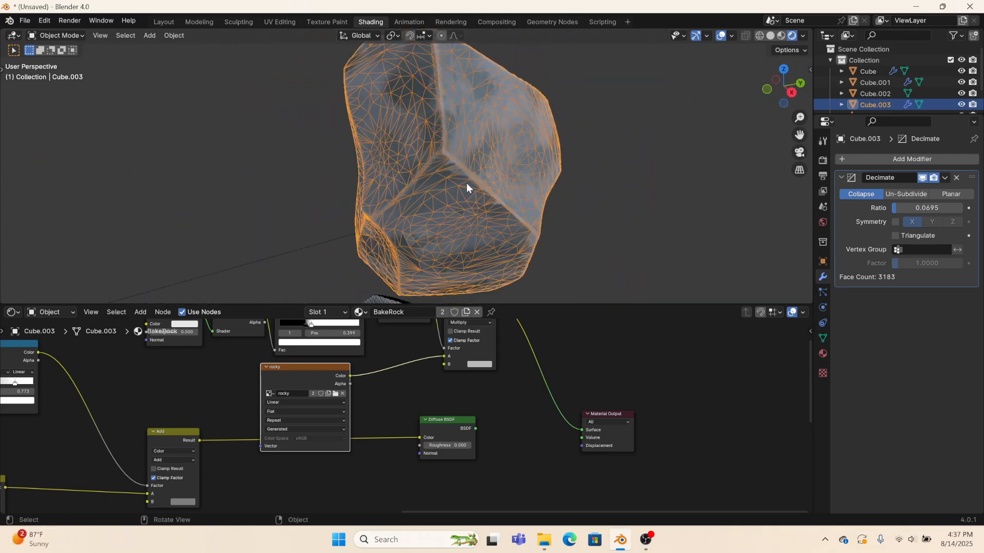
{"action": "middle_click_drag", "start_coordinate": [769, 197], "coordinate": [518, 197]}
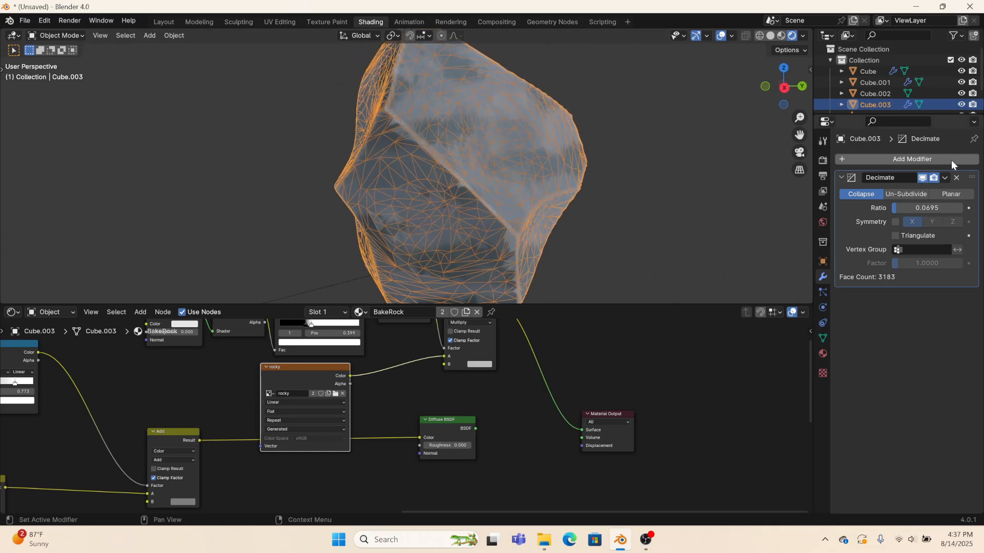
{"action": "left_click", "coordinate": [947, 177]}
{"action": "left_click", "coordinate": [927, 186]}
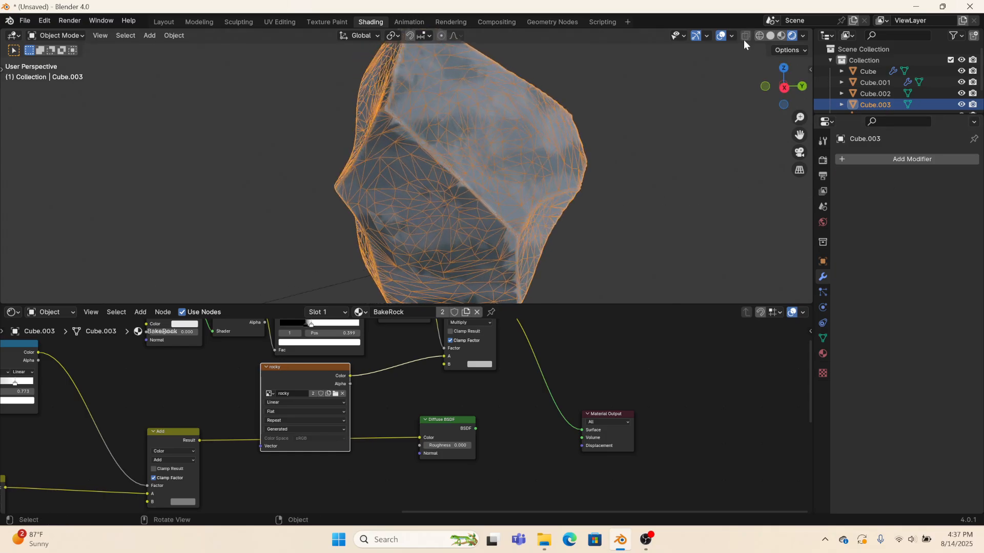
Step: Hide the viewport overlays and examine the baked texture on the decimated rock
{"action": "left_click", "coordinate": [722, 36]}
{"action": "middle_click_drag", "start_coordinate": [707, 77], "coordinate": [700, 139]}
{"action": "scroll", "coordinate": [463, 201], "scroll_direction": "up", "scroll_amount": 2}
{"action": "middle_click_drag", "start_coordinate": [463, 202], "coordinate": [507, 165]}
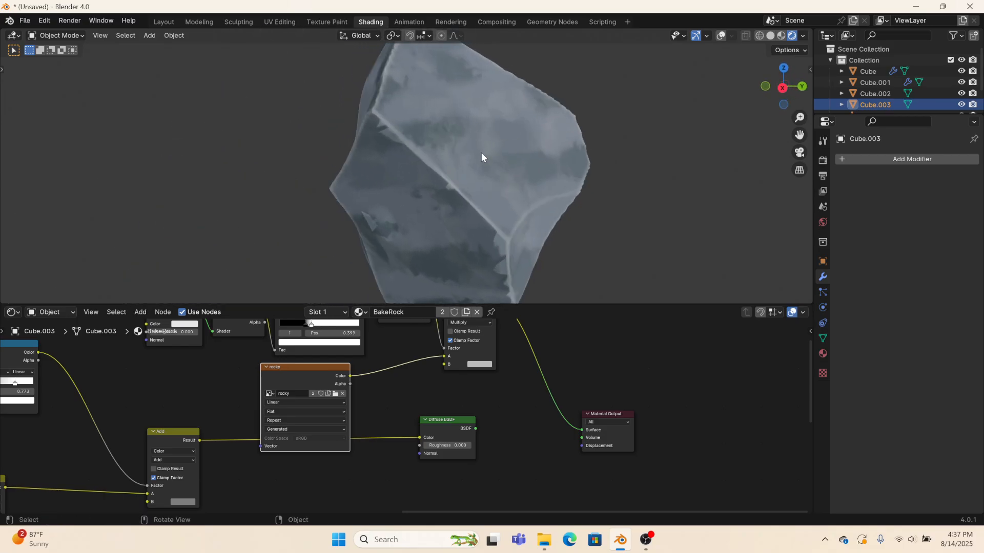
Step: In the Modeling workspace, deselect the mesh and move the vertex beside the dark crease on Cube.003's ridge about 0.02 m
{"action": "left_click", "coordinate": [200, 22]}
{"action": "scroll", "coordinate": [401, 108], "scroll_direction": "up", "scroll_amount": 5}
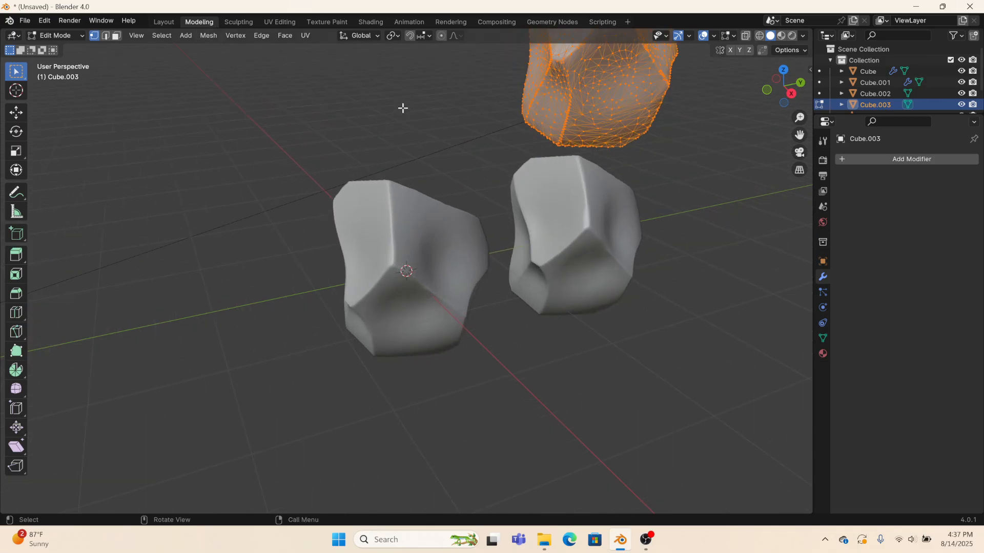
{"action": "middle_click_drag", "start_coordinate": [401, 107], "coordinate": [356, 232]}
{"action": "scroll", "coordinate": [452, 258], "scroll_direction": "up", "scroll_amount": 3}
{"action": "middle_click_drag", "start_coordinate": [451, 258], "coordinate": [310, 258]}
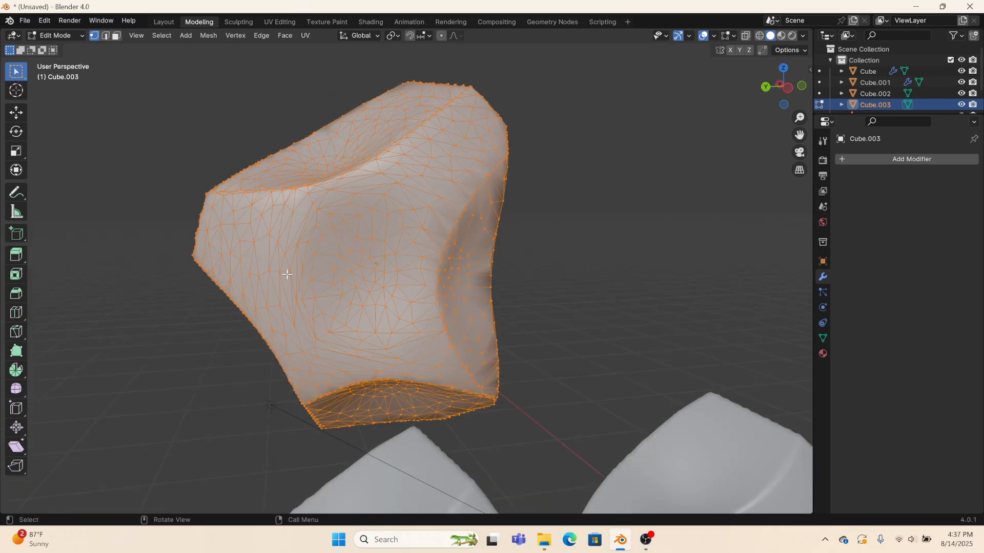
{"action": "middle_click_drag", "start_coordinate": [463, 236], "coordinate": [161, 366]}
{"action": "scroll", "coordinate": [415, 183], "scroll_direction": "up", "scroll_amount": 5}
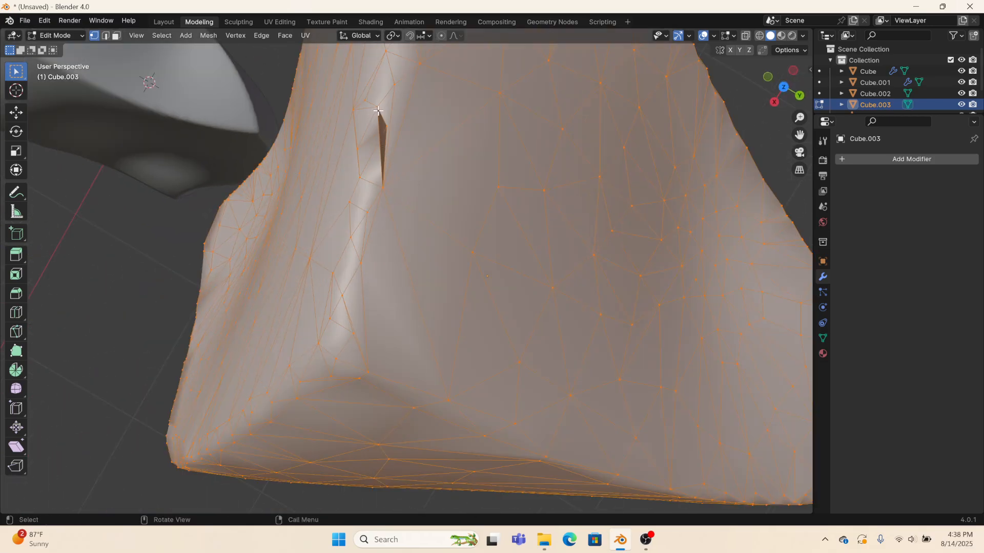
{"action": "key", "text": "alt+a"}
{"action": "key", "text": "g"}
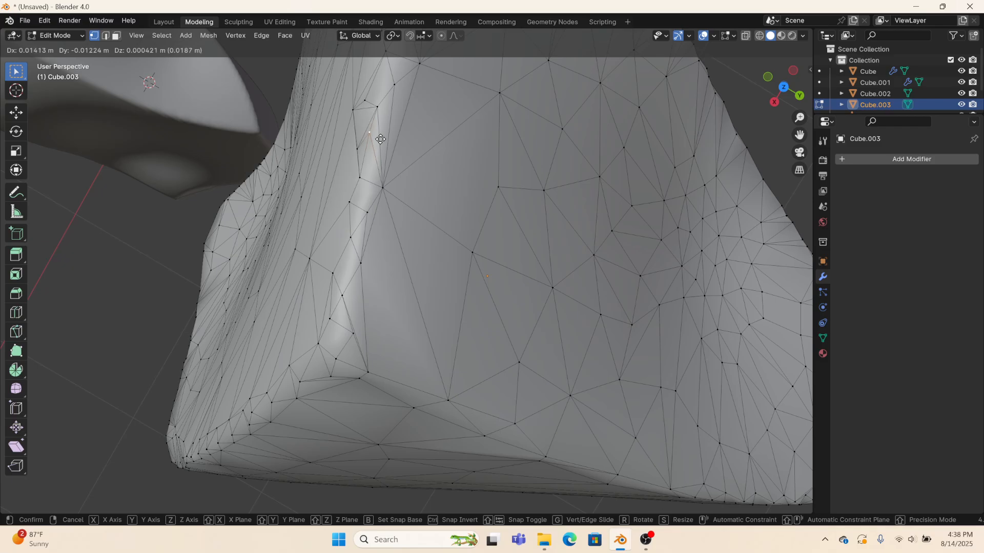
{"action": "left_click", "coordinate": [380, 143]}
Step: Select the entire Cube.003 mesh and convert its triangles to quads
{"action": "scroll", "coordinate": [382, 147], "scroll_direction": "down", "scroll_amount": 5}
{"action": "middle_click_drag", "start_coordinate": [381, 148], "coordinate": [398, 95]}
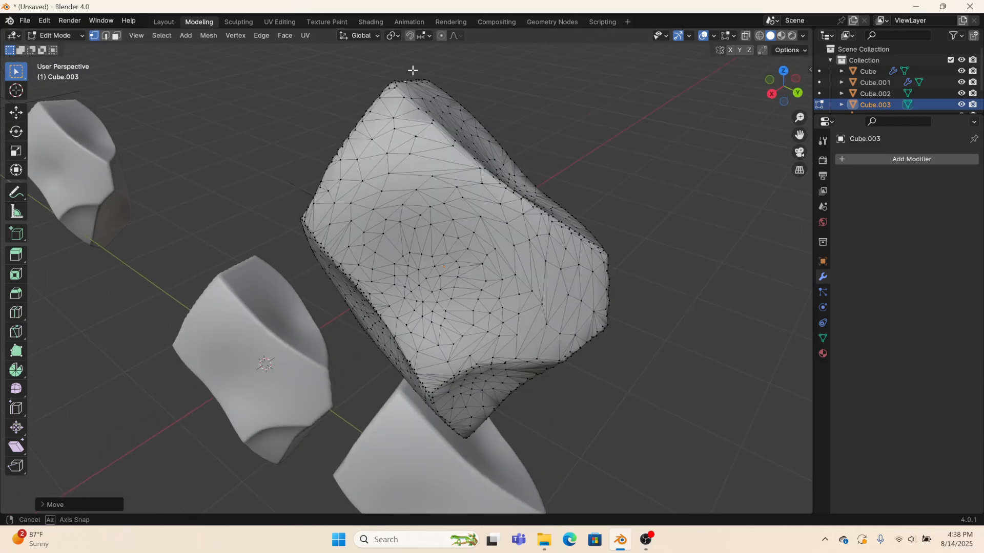
{"action": "key", "text": "a"}
{"action": "left_click", "coordinate": [235, 35]}
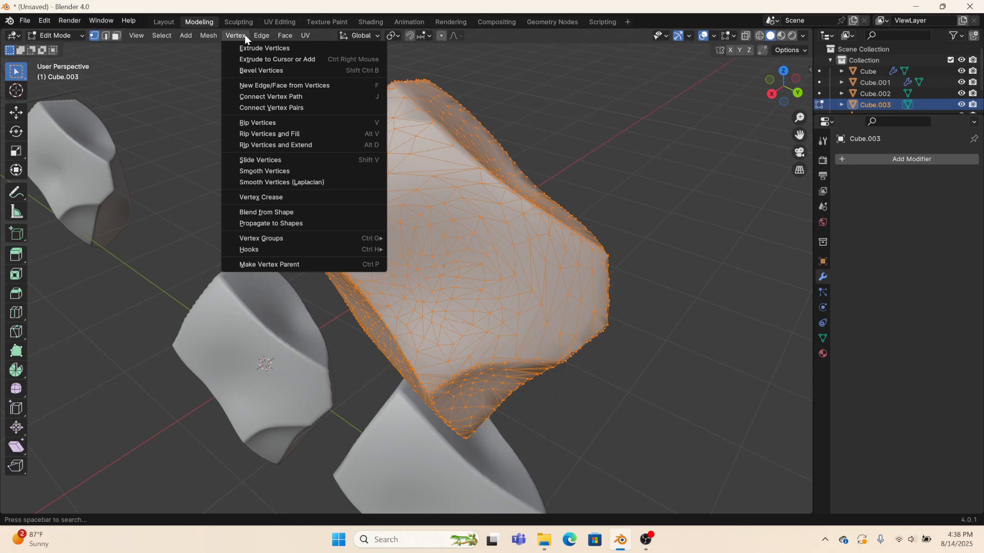
{"action": "mouse_move", "coordinate": [278, 36]}
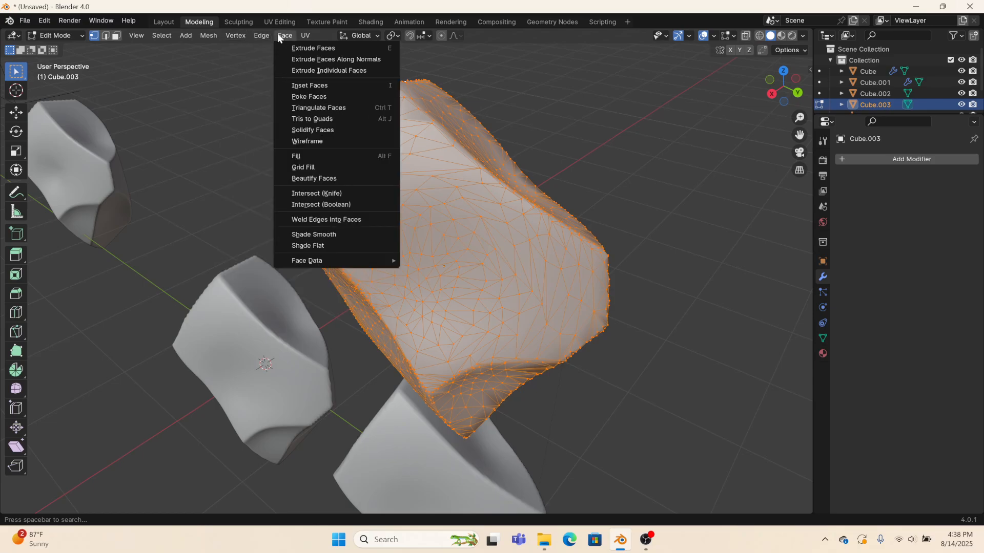
{"action": "left_click", "coordinate": [303, 116]}
Step: Dissolve the vertex at the dark dent on the rock's large face
{"action": "middle_click_drag", "start_coordinate": [303, 116], "coordinate": [404, 61]}
{"action": "scroll", "coordinate": [368, 342], "scroll_direction": "up", "scroll_amount": 5}
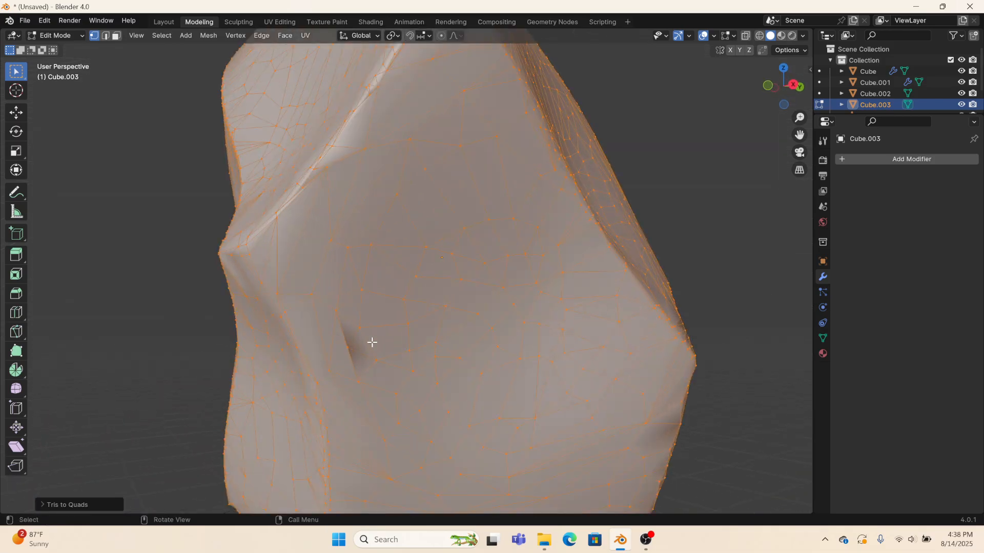
{"action": "left_click", "coordinate": [351, 347]}
{"action": "key", "text": "g"}
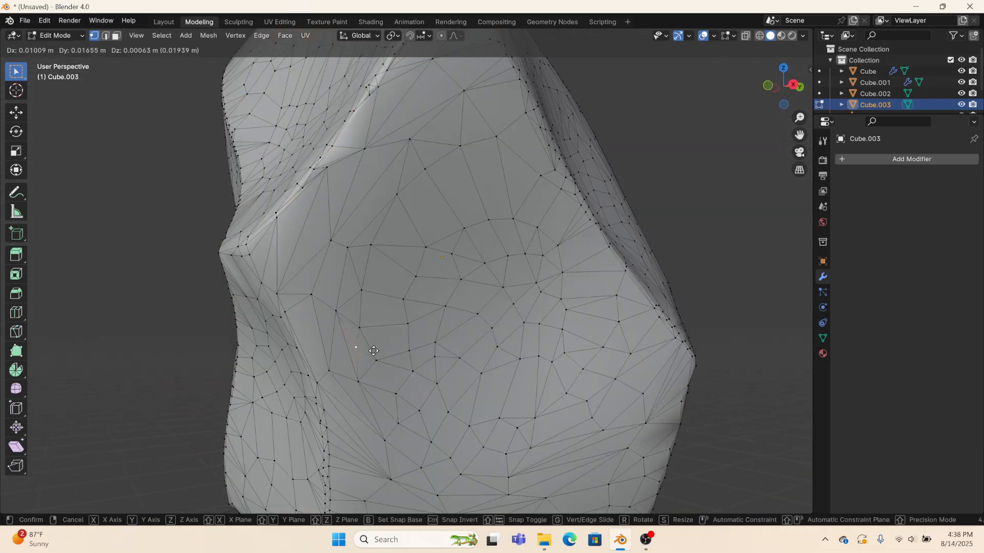
{"action": "right_click", "coordinate": [373, 351]}
{"action": "right_click", "coordinate": [363, 349]}
{"action": "left_click", "coordinate": [325, 498]}
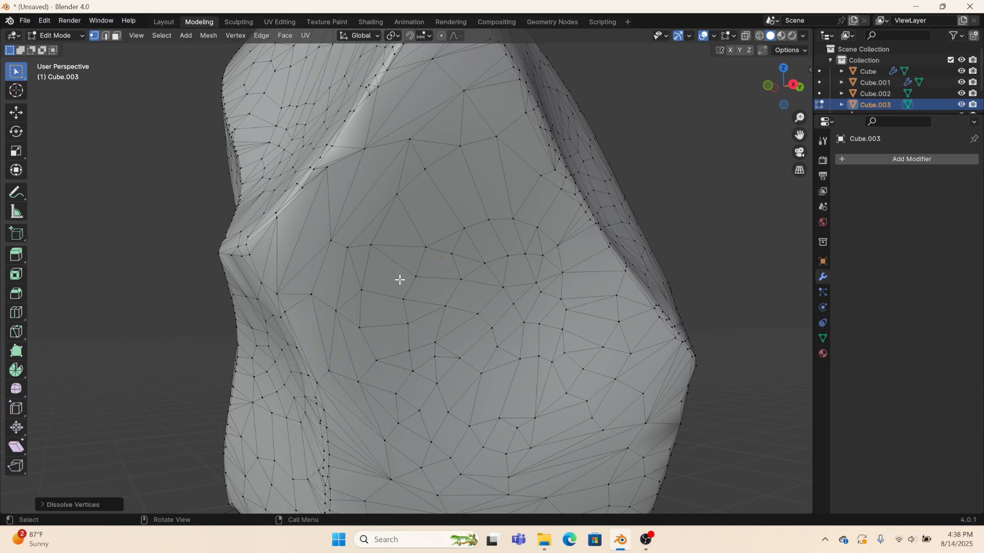
Step: Inspect the quad mesh from several sides, and check the rock's texture for flaws in the Layout workspace
{"action": "middle_click_drag", "start_coordinate": [374, 347], "coordinate": [465, 309]}
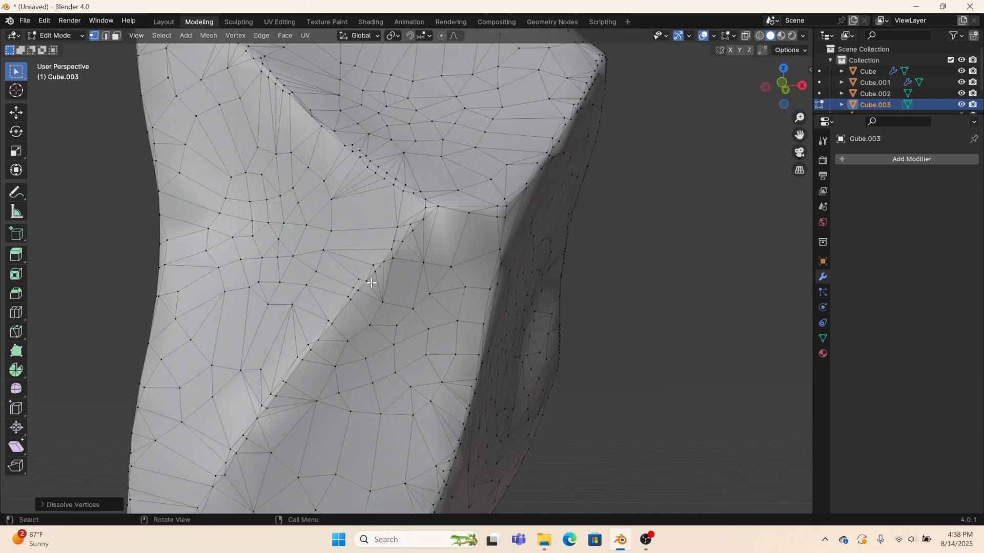
{"action": "middle_click_drag", "start_coordinate": [318, 194], "coordinate": [404, 219]}
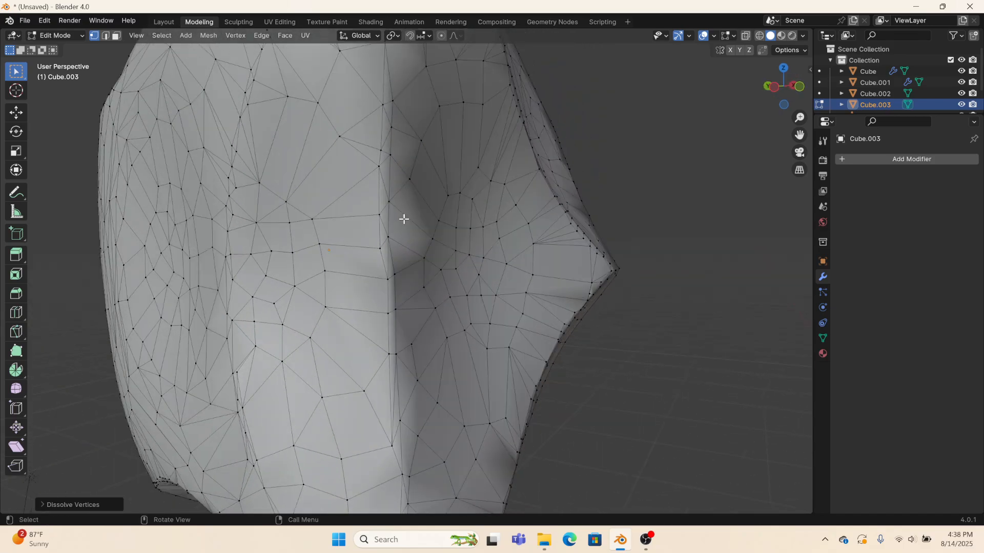
{"action": "scroll", "coordinate": [386, 251], "scroll_direction": "down", "scroll_amount": 8}
{"action": "middle_click_drag", "start_coordinate": [331, 164], "coordinate": [459, 199]}
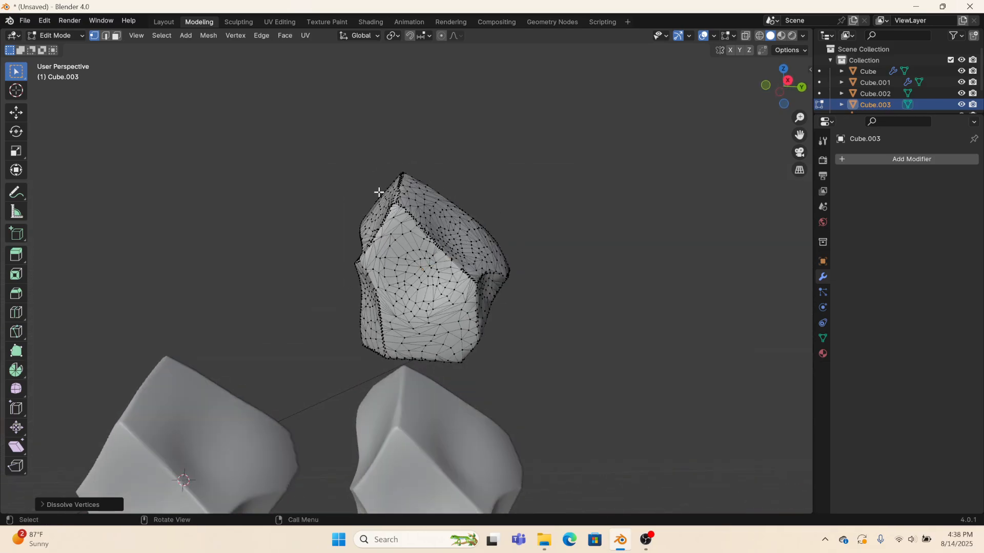
{"action": "left_click", "coordinate": [157, 23]}
{"action": "middle_click_drag", "start_coordinate": [485, 118], "coordinate": [509, 211]}
{"action": "scroll", "coordinate": [516, 210], "scroll_direction": "up", "scroll_amount": 3}
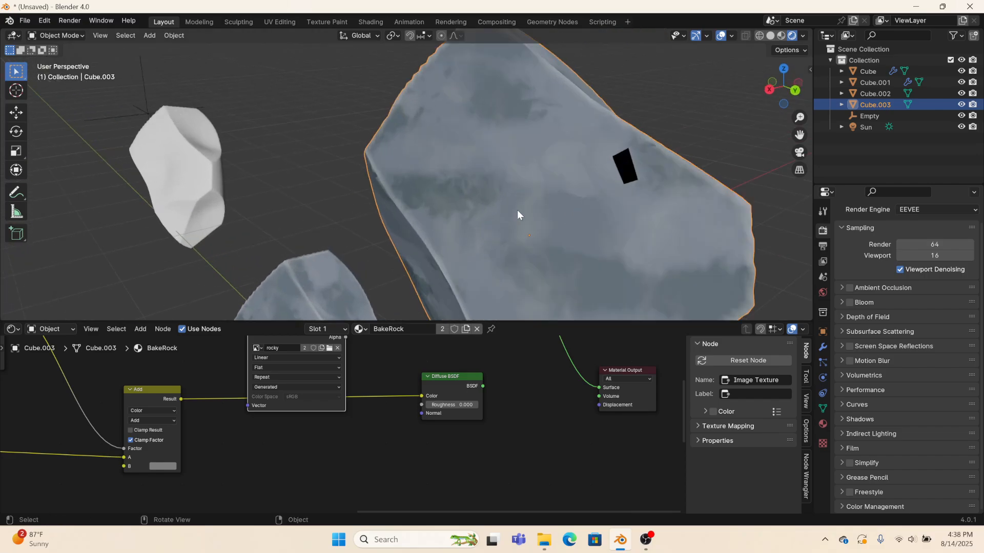
Step: Show all of Cube.003's UVs over the rocky image and move one corner vertex of a stretched UV face
{"action": "left_click", "coordinate": [290, 19]}
{"action": "key", "text": "a"}
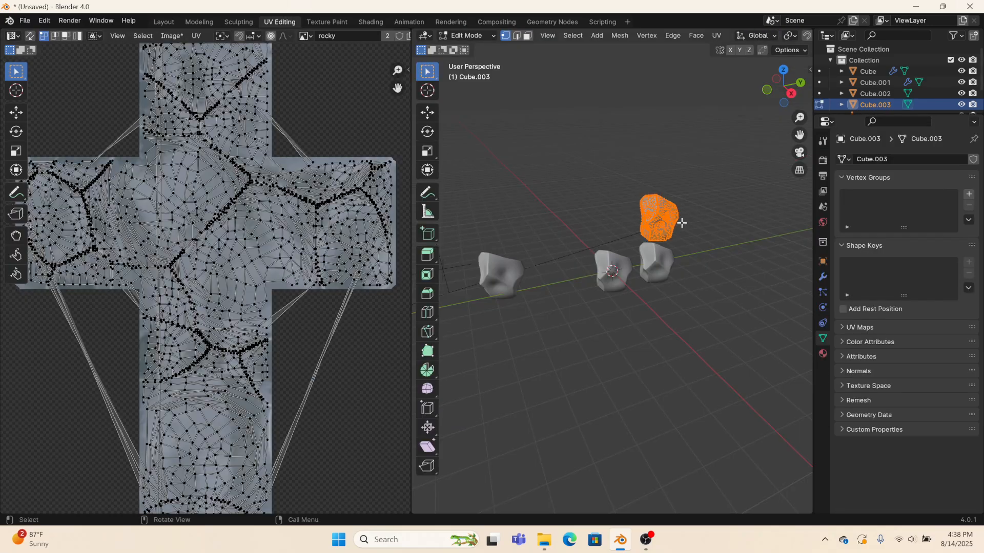
{"action": "scroll", "coordinate": [360, 254], "scroll_direction": "down", "scroll_amount": 2}
{"action": "scroll", "coordinate": [335, 275], "scroll_direction": "up", "scroll_amount": 4}
{"action": "scroll", "coordinate": [367, 309], "scroll_direction": "up", "scroll_amount": 4}
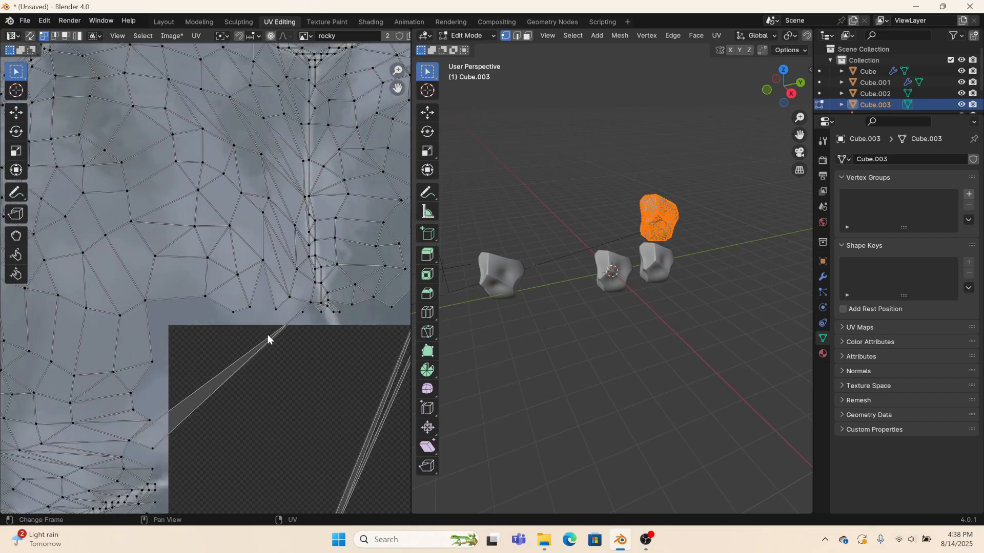
{"action": "scroll", "coordinate": [313, 324], "scroll_direction": "up", "scroll_amount": 2}
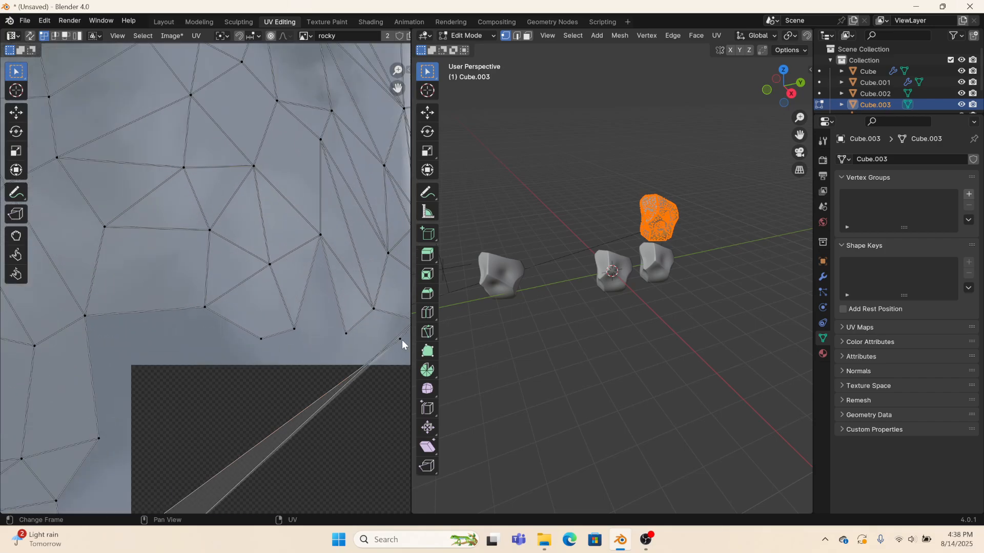
{"action": "key", "text": "g"}
{"action": "left_click", "coordinate": [388, 333]}
Step: Move the neighbouring corner vertex at the same end of the stretched UV face, widening that end
{"action": "middle_click_drag", "start_coordinate": [389, 333], "coordinate": [339, 324], "text": "shift"}
{"action": "key", "text": "g"}
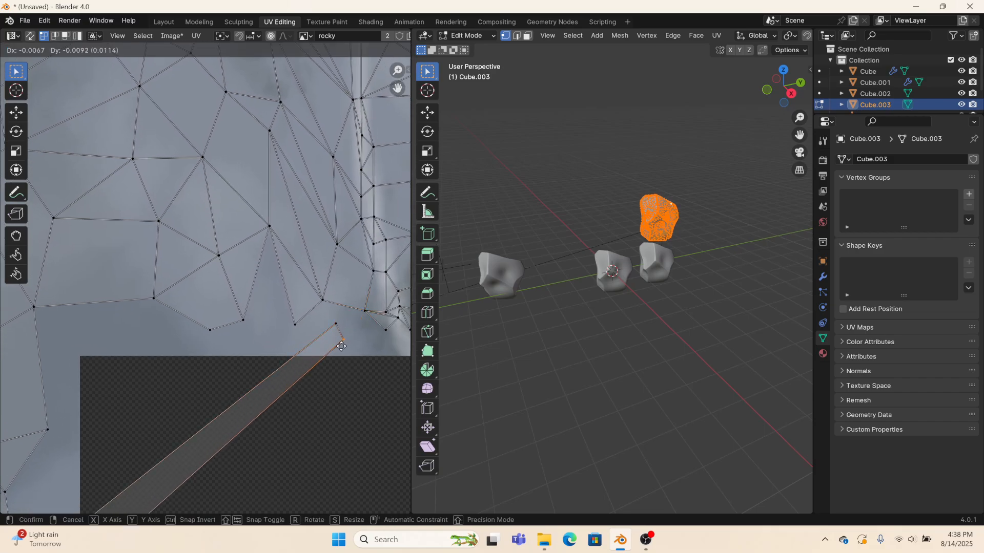
{"action": "left_click", "coordinate": [347, 342]}
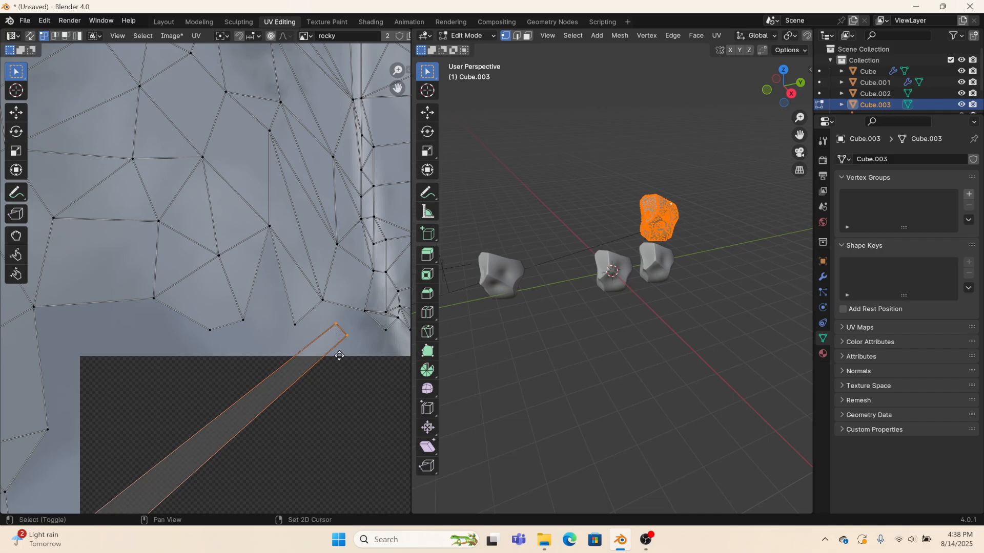
Step: Move the selected end of the stretched UV face back beside its other end on the edge of the cross layout's side arm
{"action": "middle_click_drag", "start_coordinate": [339, 356], "coordinate": [378, 237], "text": "shift"}
{"action": "key", "text": "g"}
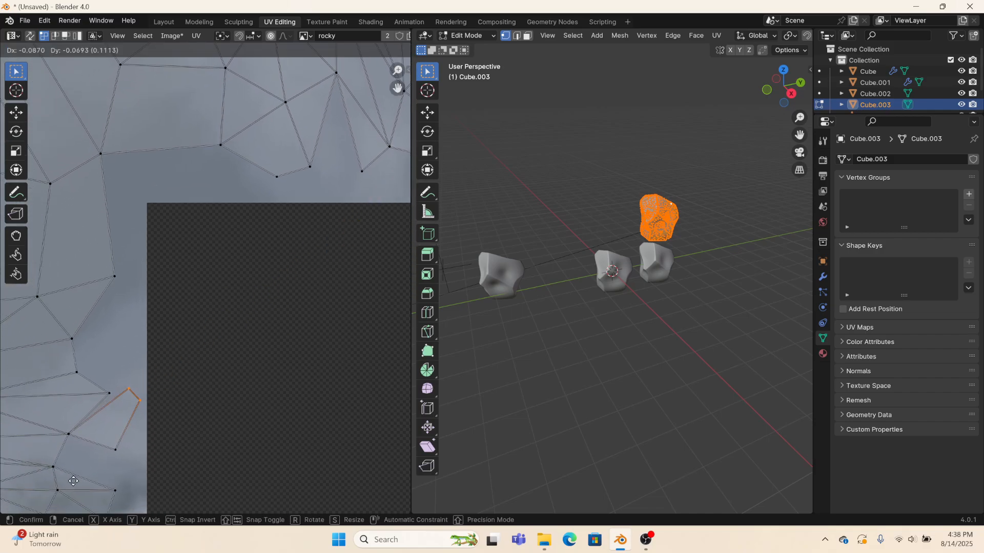
{"action": "left_click", "coordinate": [74, 481]}
{"action": "left_click", "coordinate": [129, 388]}
{"action": "scroll", "coordinate": [307, 369], "scroll_direction": "down", "scroll_amount": 4}
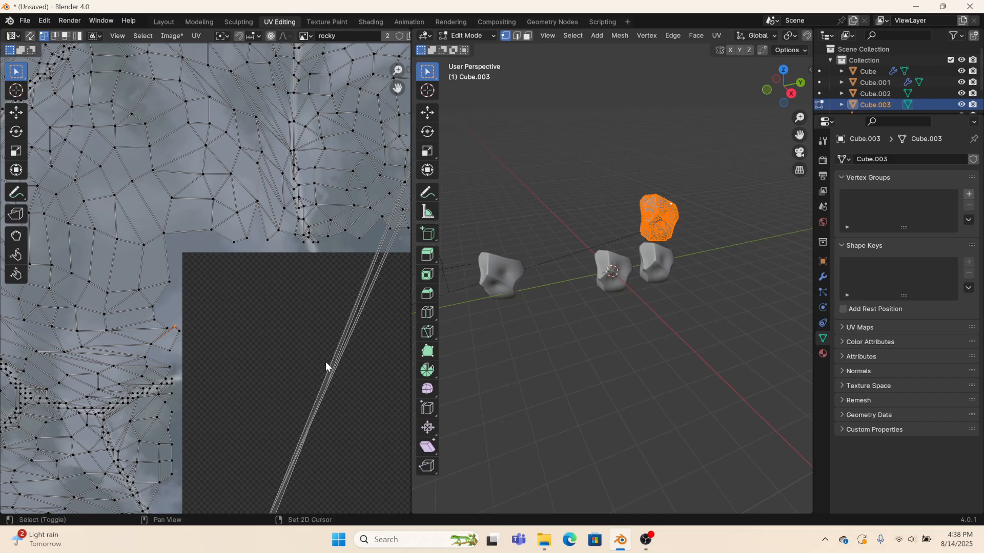
Step: Try to shift the corner vertices of the stretched UV face that spans the inner corner between the upper arm and a side arm
{"action": "middle_click_drag", "start_coordinate": [327, 367], "coordinate": [288, 187], "text": "shift"}
{"action": "middle_click_drag", "start_coordinate": [200, 456], "coordinate": [102, 512], "text": "shift"}
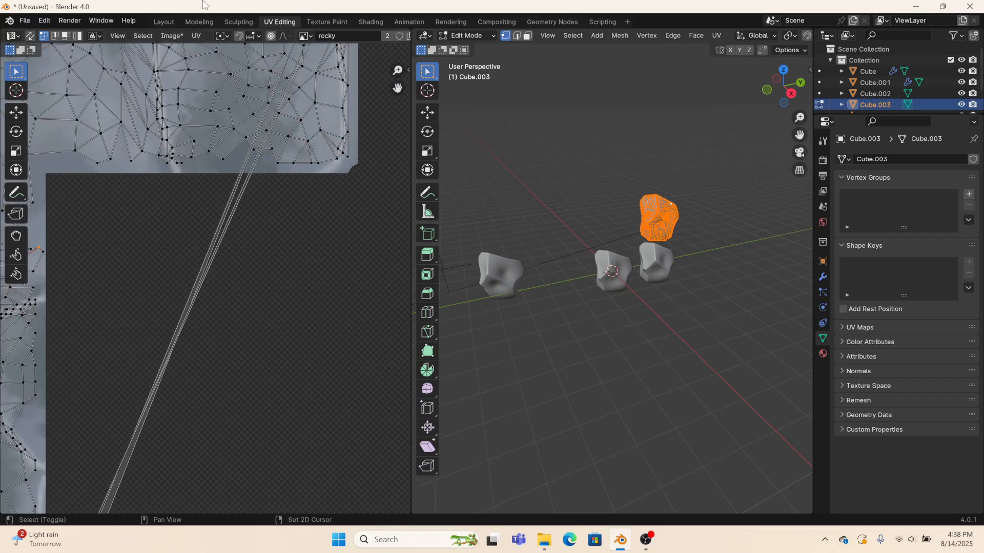
{"action": "middle_click_drag", "start_coordinate": [266, 148], "coordinate": [250, 283], "text": "shift"}
{"action": "middle_click_drag", "start_coordinate": [284, 167], "coordinate": [328, 459]}
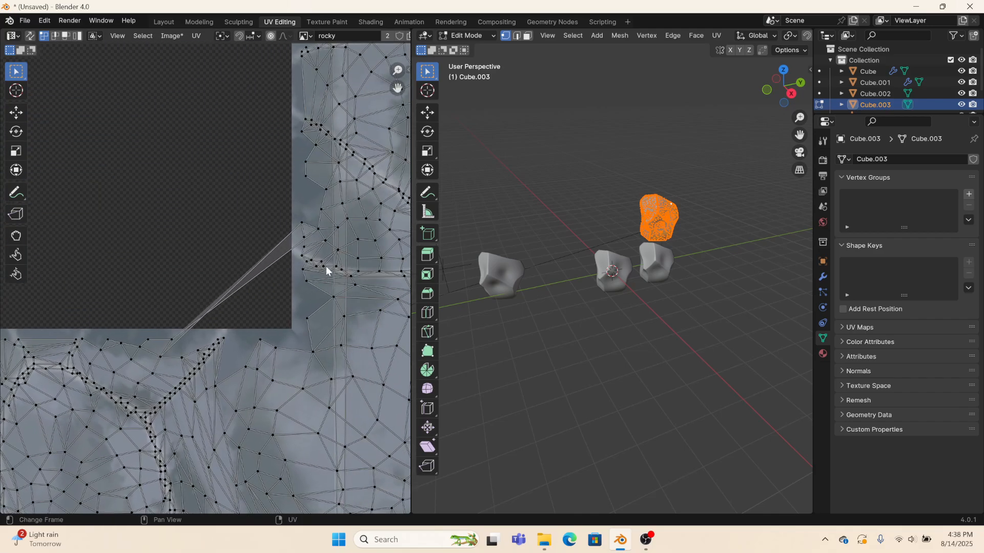
{"action": "key", "text": "g"}
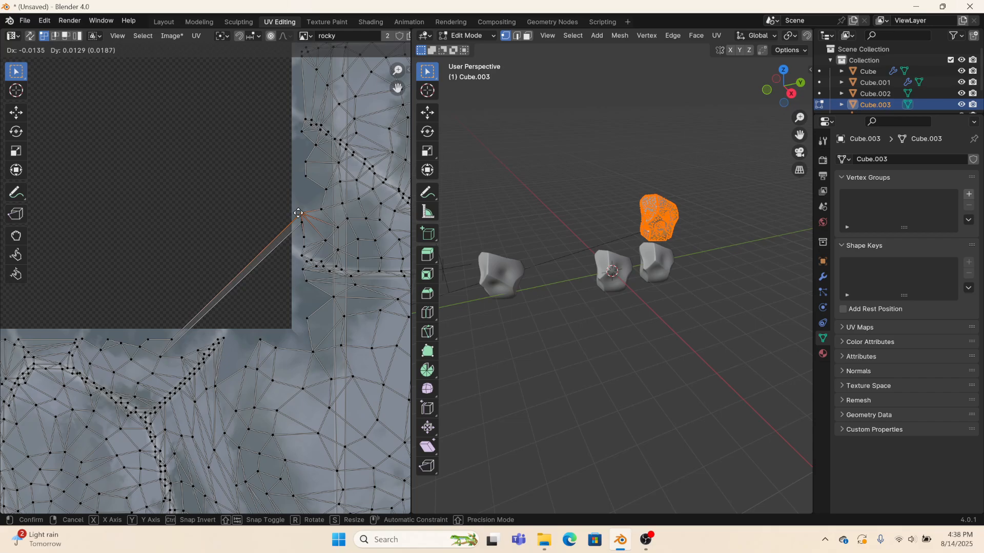
{"action": "left_click", "coordinate": [318, 226]}
{"action": "key", "text": "g"}
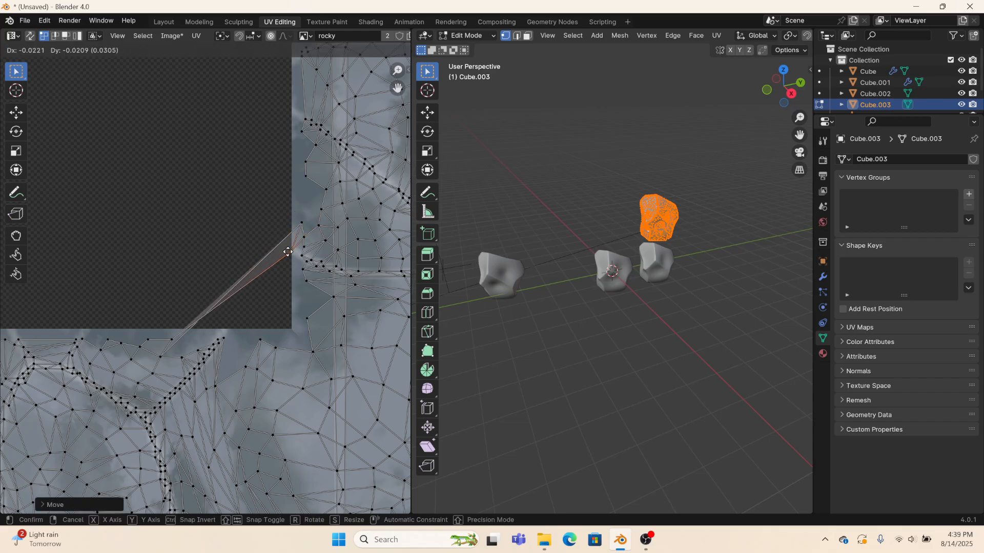
{"action": "left_click", "coordinate": [295, 243]}
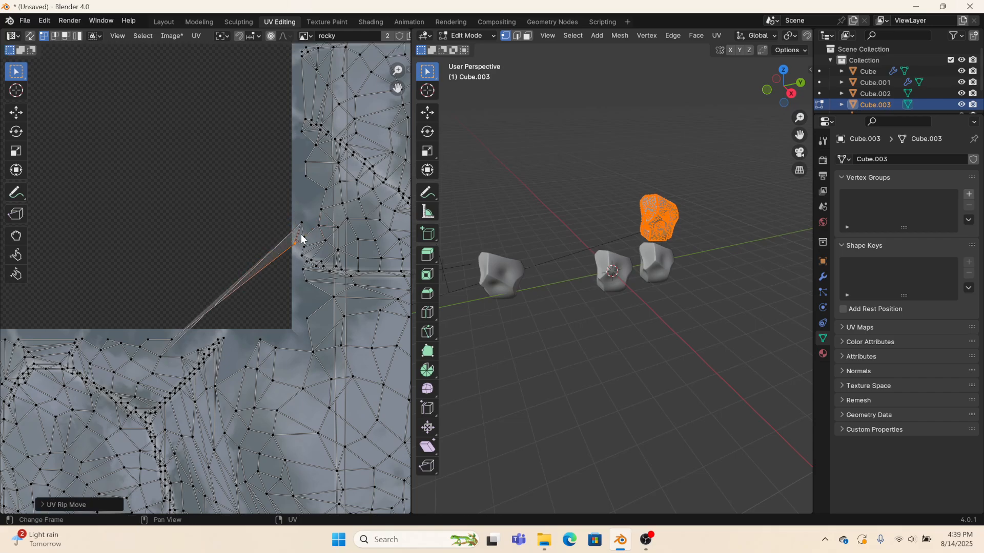
{"action": "key", "text": "g"}
{"action": "left_click", "coordinate": [292, 244]}
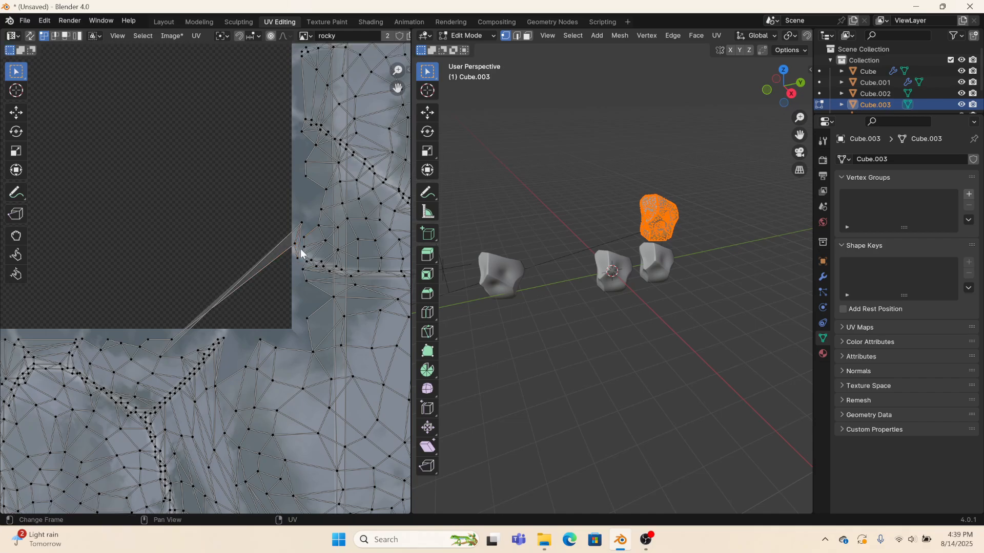
Step: Move the stretched face's UV vertices away from the upper arm, placing two near the side arm's edge and one in the empty area
{"action": "key", "text": "g"}
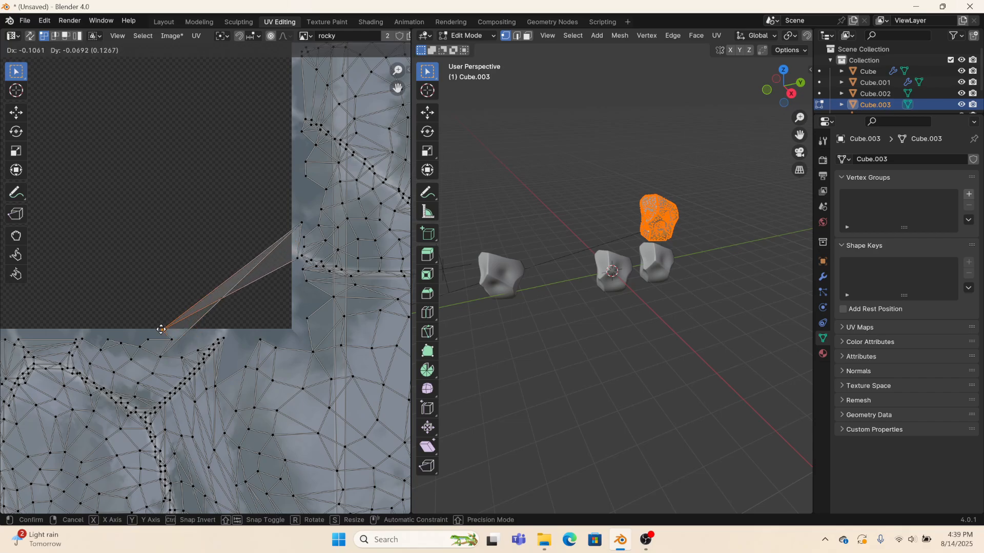
{"action": "left_click", "coordinate": [163, 330]}
{"action": "left_click", "coordinate": [293, 262]}
{"action": "key", "text": "g"}
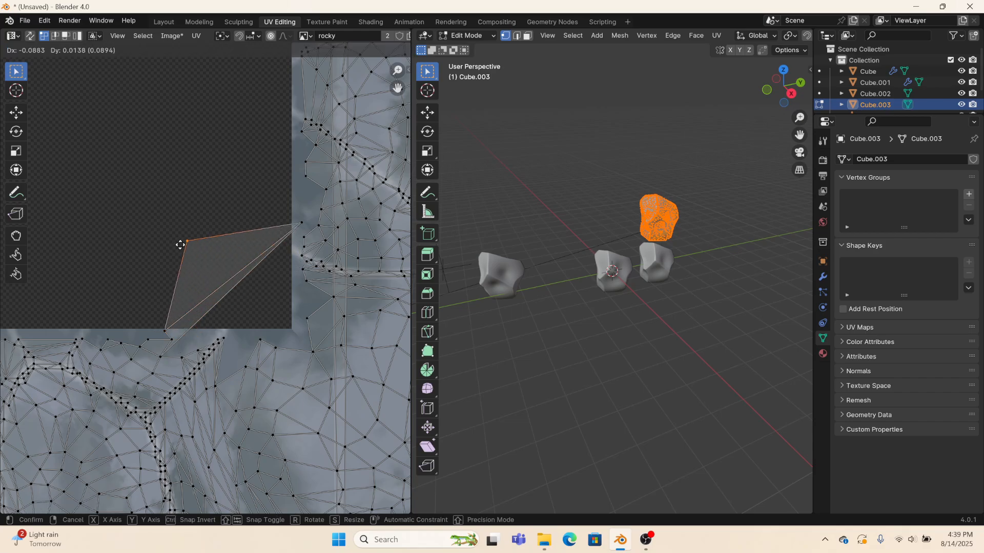
{"action": "left_click", "coordinate": [175, 256]}
{"action": "left_click", "coordinate": [290, 223]}
{"action": "key", "text": "g"}
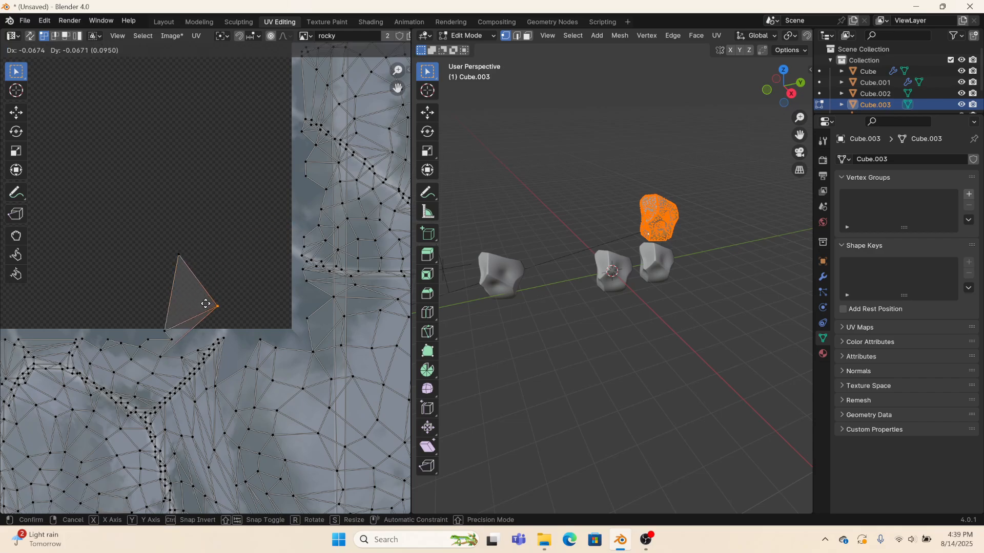
{"action": "left_click", "coordinate": [186, 342]}
Step: Gather the face's remaining UV corners together on the side arm's edge, shrinking it to a tiny area
{"action": "left_click", "coordinate": [165, 328]}
{"action": "key", "text": "g"}
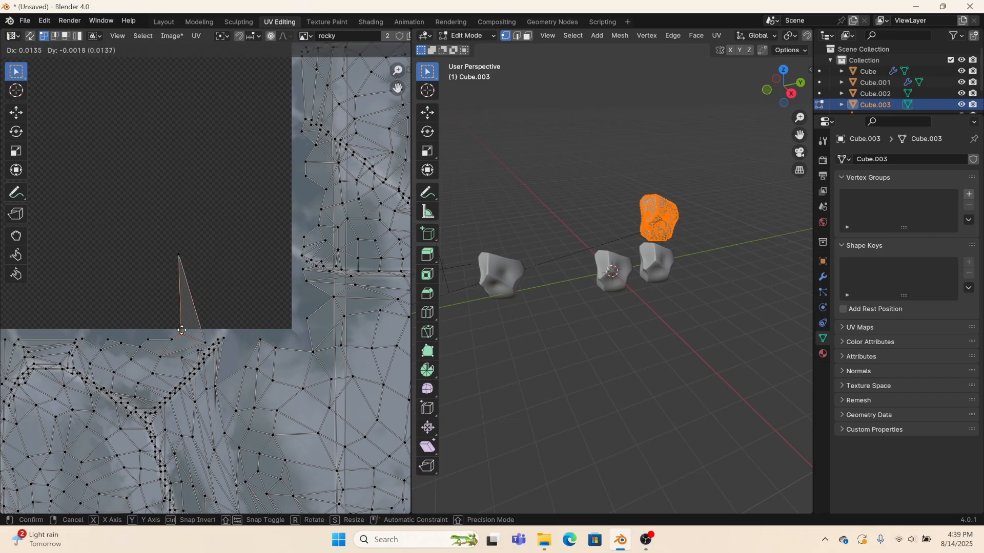
{"action": "left_click", "coordinate": [182, 333]}
{"action": "left_click", "coordinate": [180, 256]}
{"action": "key", "text": "g"}
{"action": "left_click", "coordinate": [190, 331]}
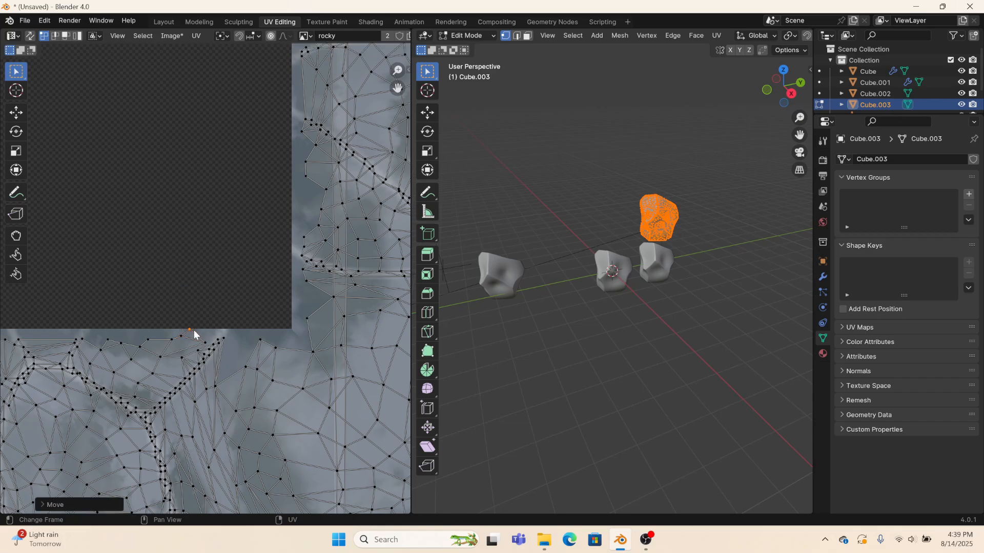
Step: Inspect Cube.003 for remaining dark texture flaws in the Layout workspace, including the right orthographic view, and check its image in Texture Paint
{"action": "scroll", "coordinate": [688, 239], "scroll_direction": "up", "scroll_amount": 5}
{"action": "middle_click_drag", "start_coordinate": [671, 200], "coordinate": [525, 205]}
{"action": "scroll", "coordinate": [556, 202], "scroll_direction": "down", "scroll_amount": 3}
{"action": "scroll", "coordinate": [312, 276], "scroll_direction": "down", "scroll_amount": 3}
{"action": "scroll", "coordinate": [314, 278], "scroll_direction": "down", "scroll_amount": 1}
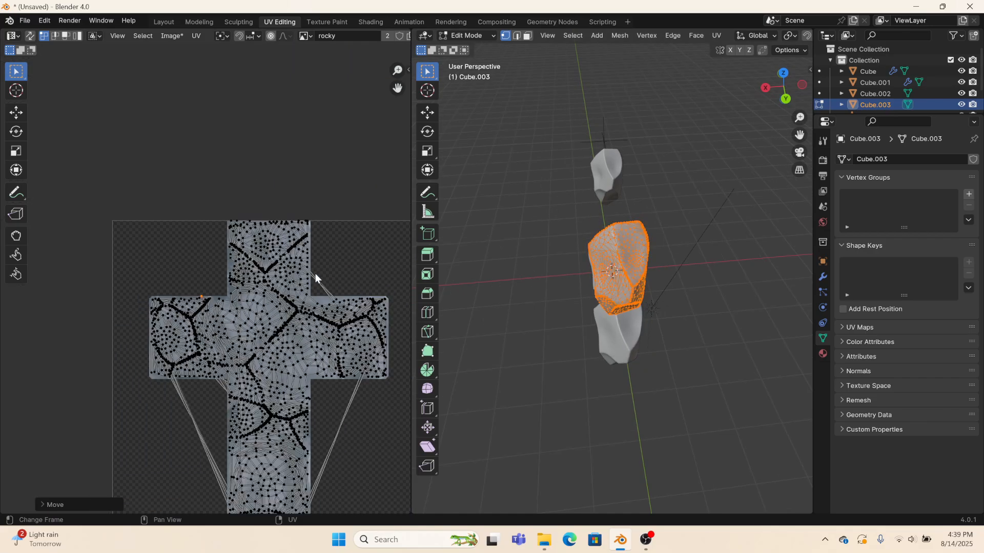
{"action": "left_click", "coordinate": [165, 21]}
{"action": "middle_click_drag", "start_coordinate": [487, 201], "coordinate": [512, 174]}
{"action": "scroll", "coordinate": [512, 174], "scroll_direction": "down", "scroll_amount": 6}
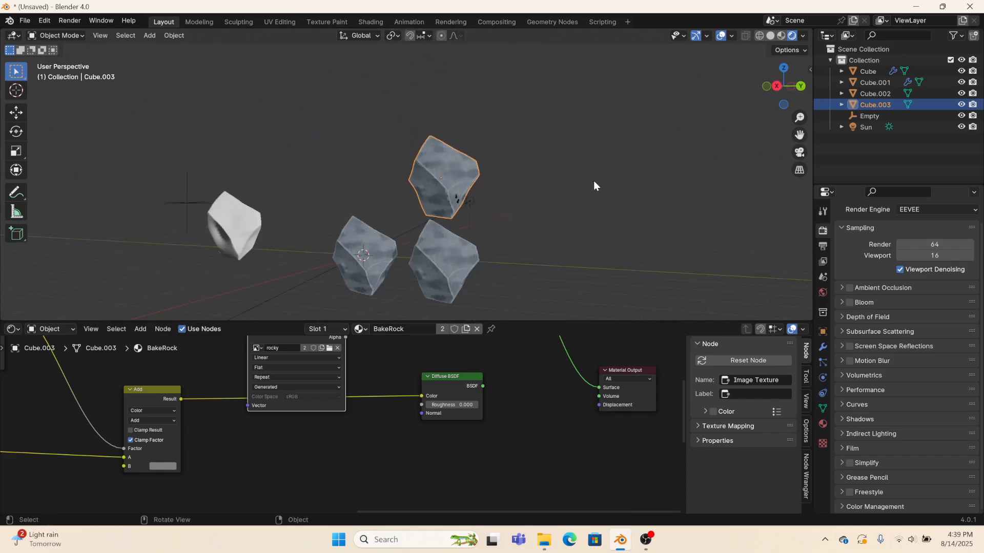
{"action": "left_click", "coordinate": [789, 89]}
{"action": "scroll", "coordinate": [487, 229], "scroll_direction": "up", "scroll_amount": 2}
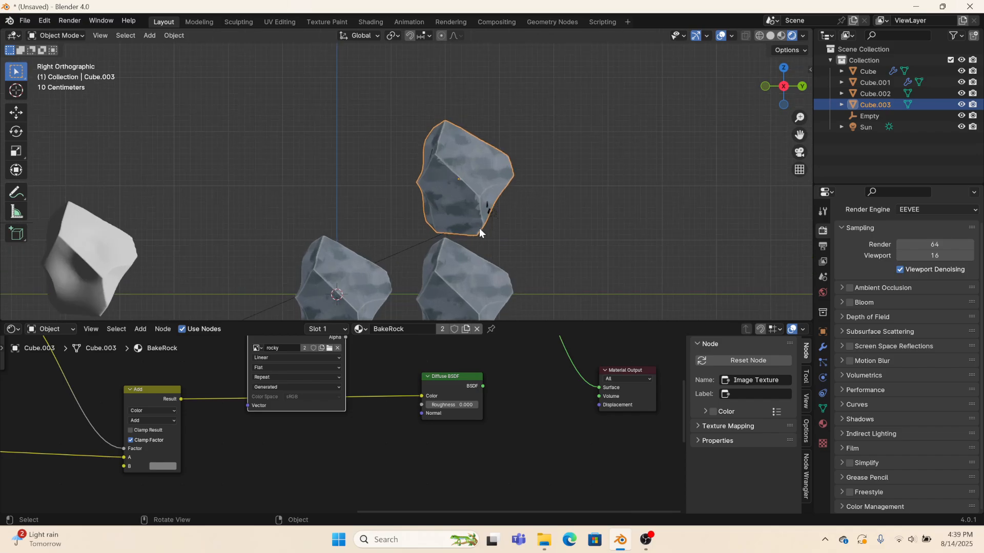
{"action": "scroll", "coordinate": [475, 226], "scroll_direction": "down", "scroll_amount": 3}
{"action": "scroll", "coordinate": [474, 226], "scroll_direction": "up", "scroll_amount": 5}
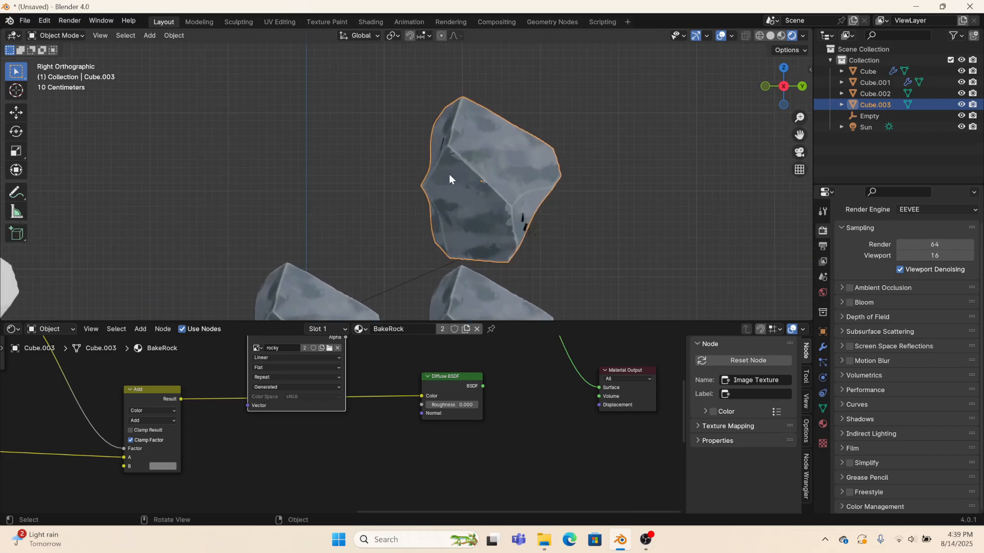
{"action": "mouse_move", "coordinate": [449, 178]}
{"action": "middle_mouse_down"}
{"action": "mouse_move", "coordinate": [602, 182]}
{"action": "mouse_move", "coordinate": [455, 186]}
{"action": "middle_mouse_up"}
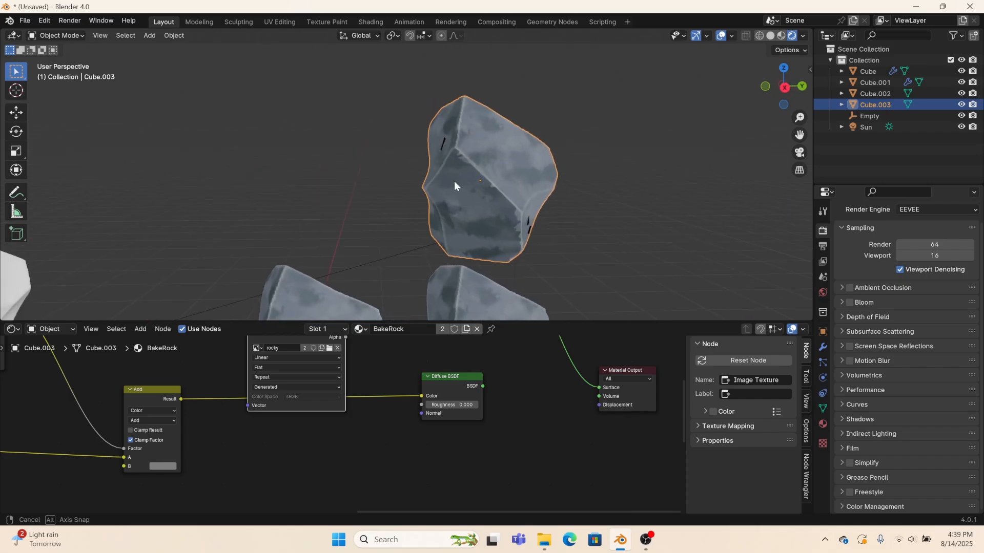
{"action": "left_click", "coordinate": [328, 22]}
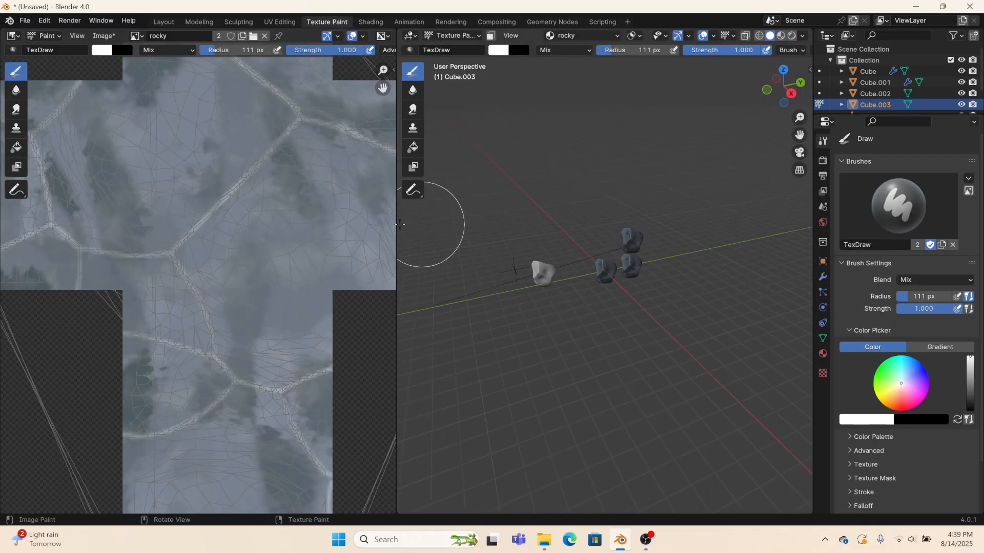
{"action": "scroll", "coordinate": [608, 223], "scroll_direction": "up", "scroll_amount": 2}
Step: Try to unwrap Cube.003's mesh again in the UV Editing workspace and compare the resulting UVs with the rocky image
{"action": "left_click", "coordinate": [290, 24]}
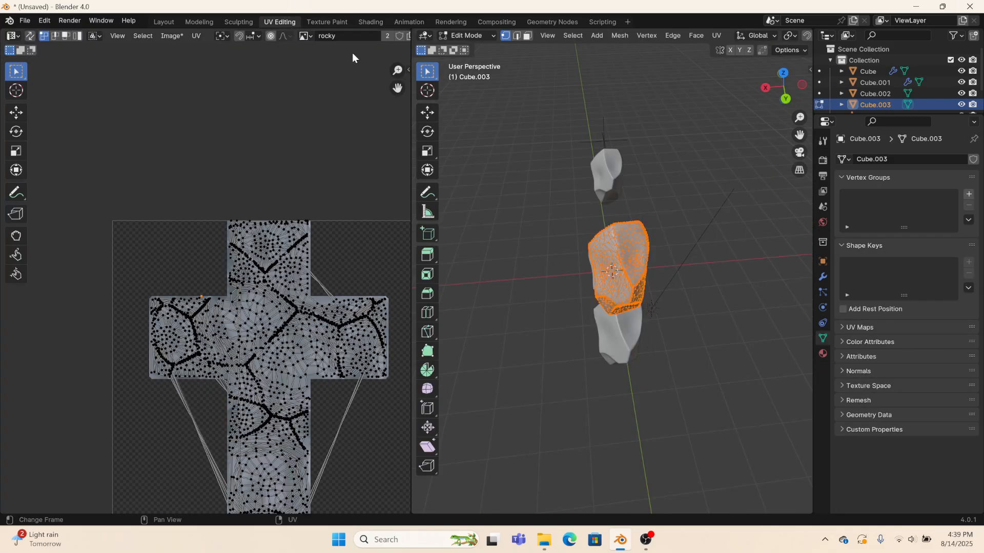
{"action": "key", "text": "s"}
{"action": "left_click", "coordinate": [555, 248]}
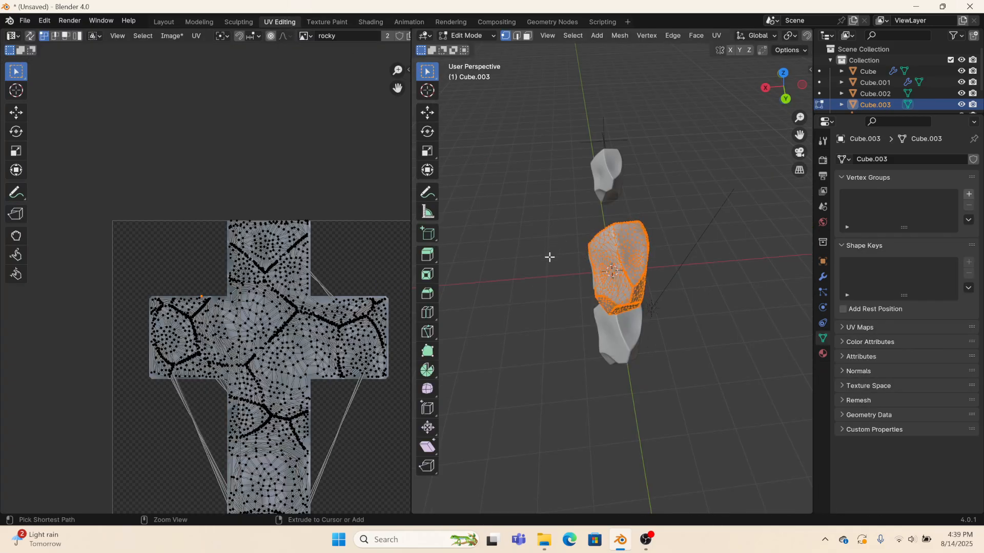
{"action": "scroll", "coordinate": [321, 257], "scroll_direction": "up", "scroll_amount": 5}
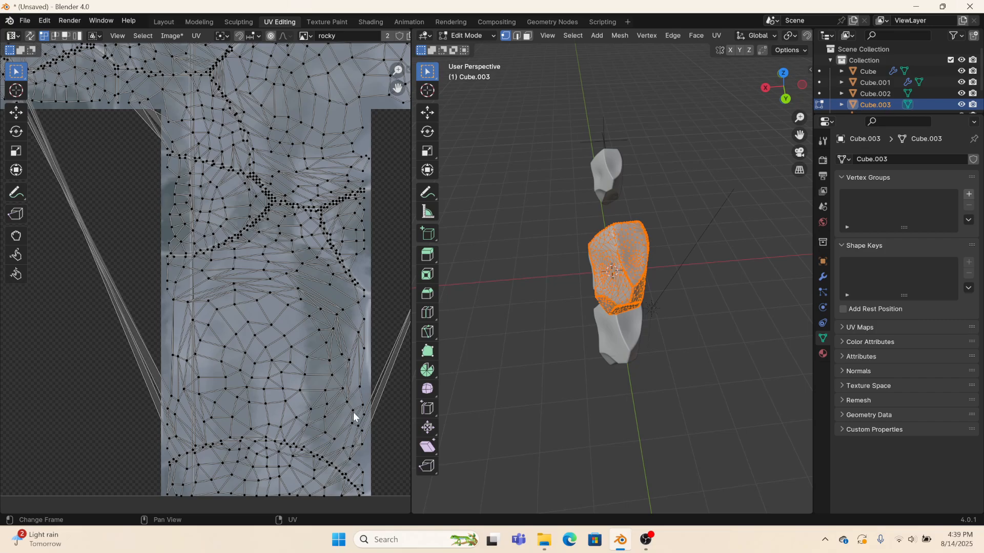
{"action": "left_click", "coordinate": [718, 36]}
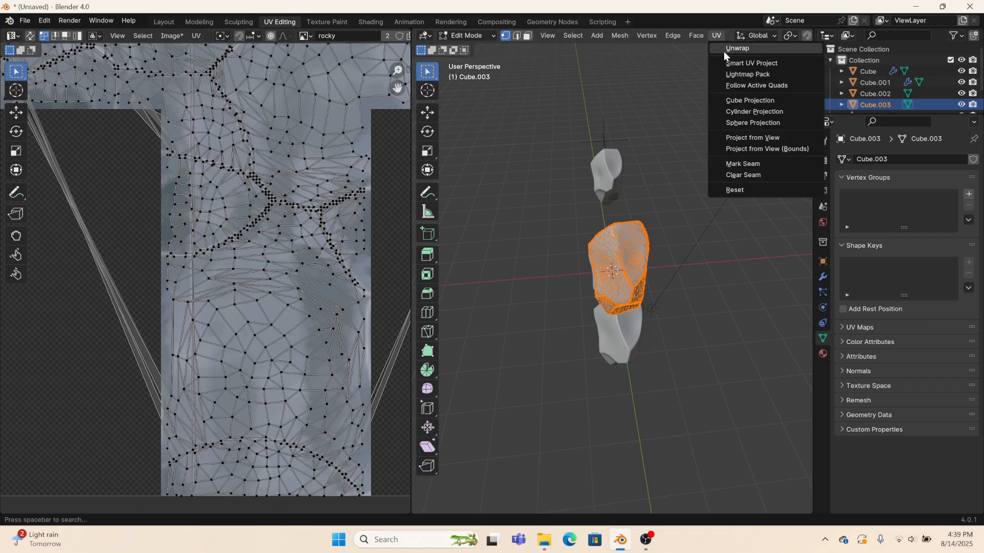
{"action": "left_click", "coordinate": [724, 51]}
{"action": "scroll", "coordinate": [245, 196], "scroll_direction": "down", "scroll_amount": 3}
{"action": "scroll", "coordinate": [235, 201], "scroll_direction": "up", "scroll_amount": 2}
{"action": "scroll", "coordinate": [235, 203], "scroll_direction": "down", "scroll_amount": 1}
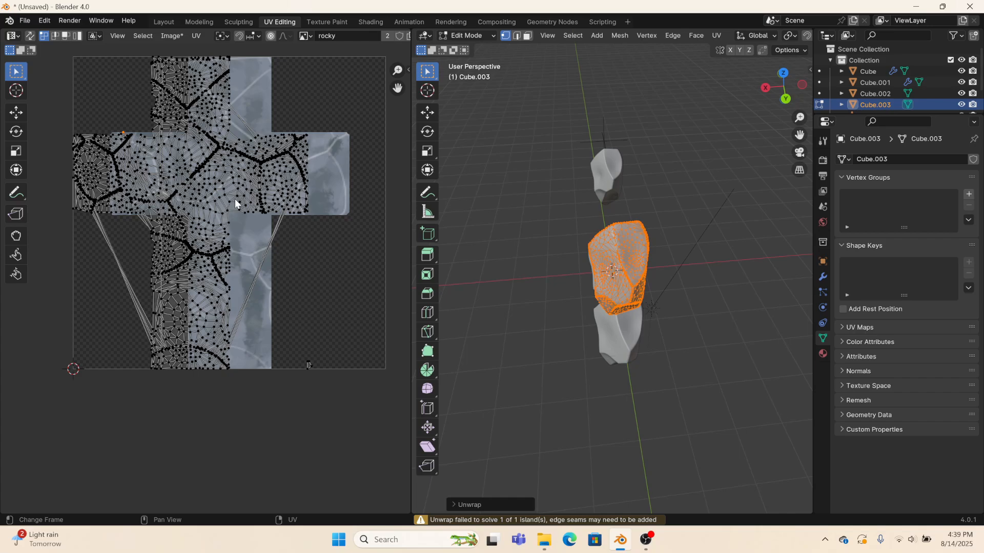
{"action": "middle_click_drag", "start_coordinate": [447, 235], "coordinate": [560, 224]}
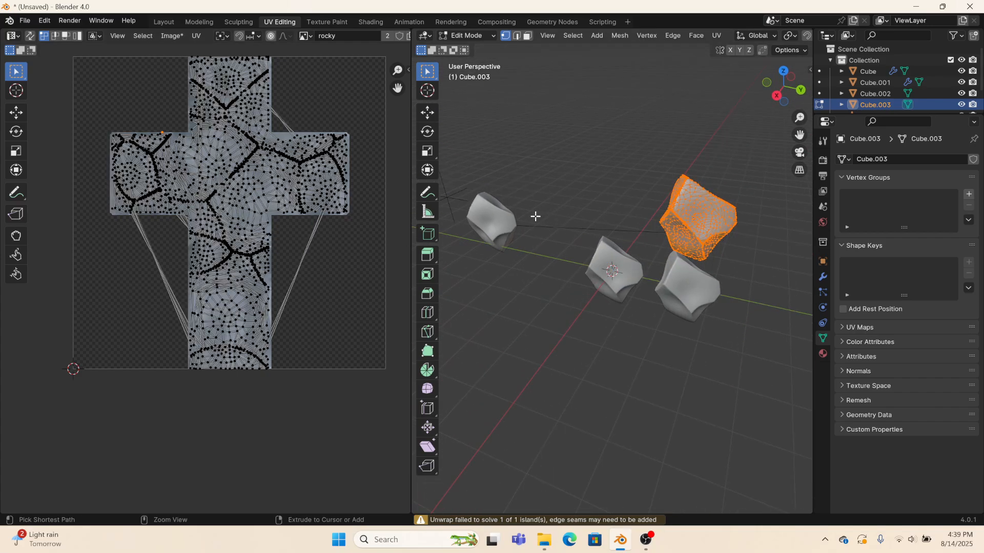
Step: Examine Cube.003's textured surface up close and from a distance beside the other rocks in the Layout workspace
{"action": "left_click", "coordinate": [156, 21]}
{"action": "middle_click_drag", "start_coordinate": [458, 203], "coordinate": [441, 228]}
{"action": "scroll", "coordinate": [442, 228], "scroll_direction": "down", "scroll_amount": 2}
{"action": "middle_click_drag", "start_coordinate": [463, 163], "coordinate": [395, 119]}
{"action": "scroll", "coordinate": [468, 171], "scroll_direction": "up", "scroll_amount": 9}
{"action": "middle_click_drag", "start_coordinate": [469, 172], "coordinate": [512, 200]}
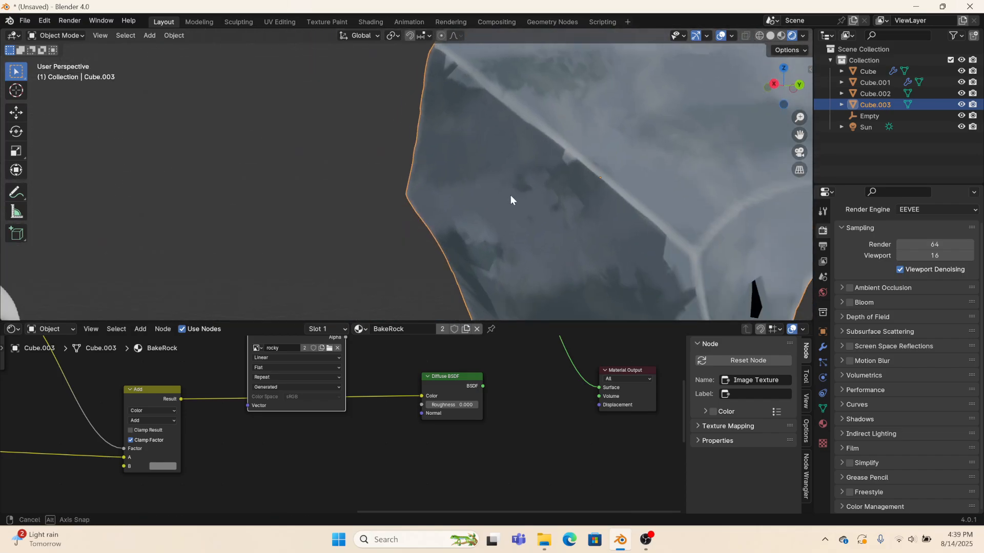
{"action": "scroll", "coordinate": [512, 200], "scroll_direction": "down", "scroll_amount": 8}
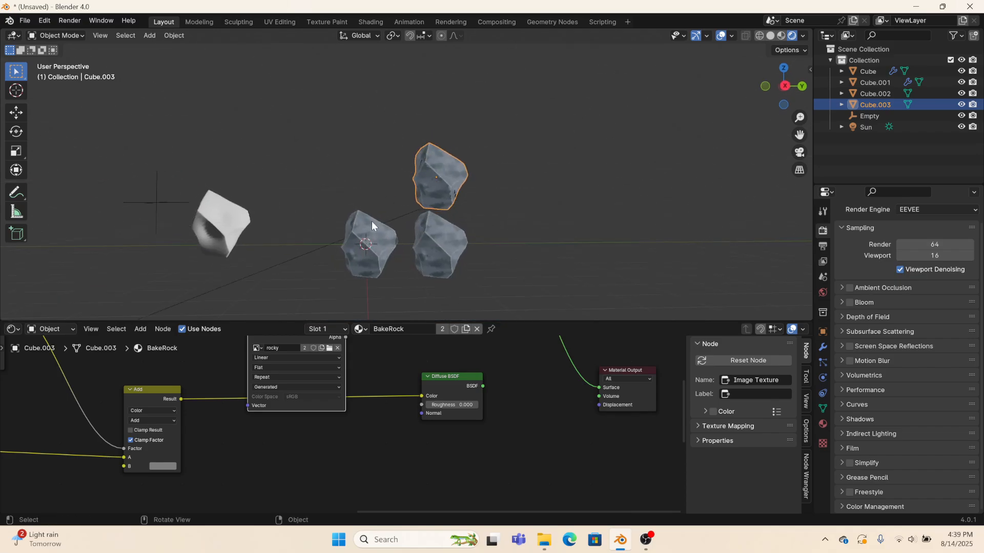
{"action": "middle_click_drag", "start_coordinate": [371, 226], "coordinate": [415, 228]}
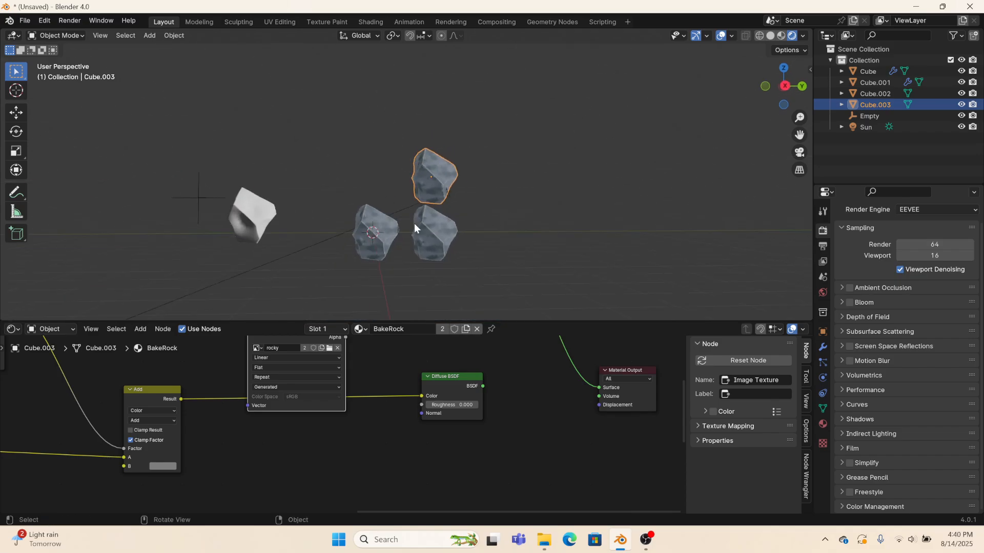
Step: In the right orthographic view, move Cube.003 down beside Cube.002 so the three textured rocks form a row
{"action": "left_click", "coordinate": [784, 86]}
{"action": "key", "text": "g"}
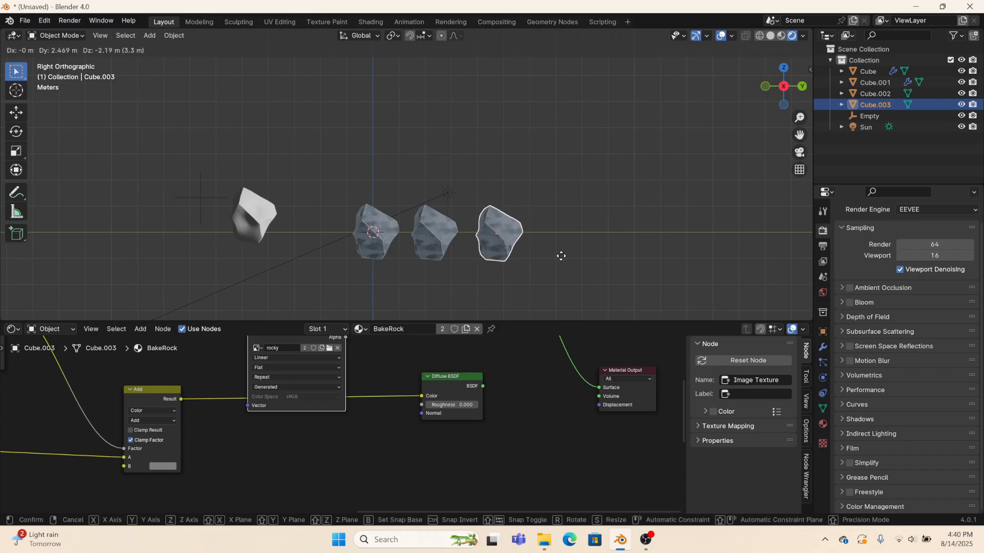
{"action": "left_click", "coordinate": [559, 262]}
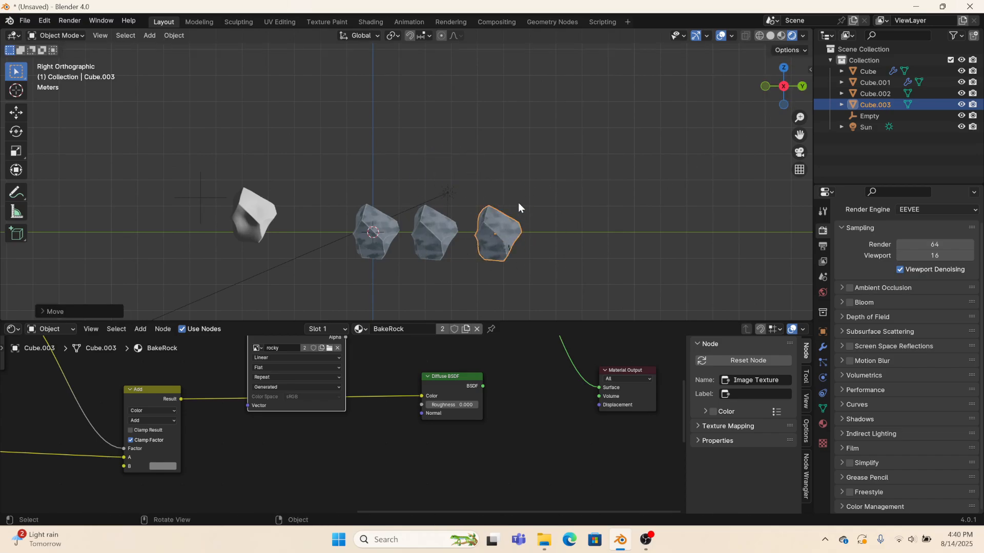
{"action": "left_click", "coordinate": [360, 250]}
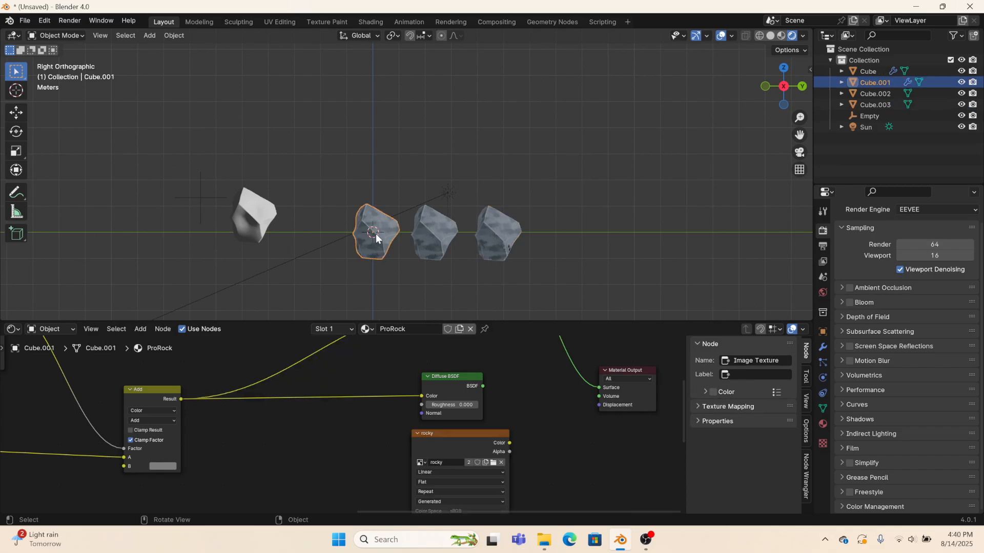
{"action": "key", "text": "g"}
{"action": "left_click", "coordinate": [353, 266]}
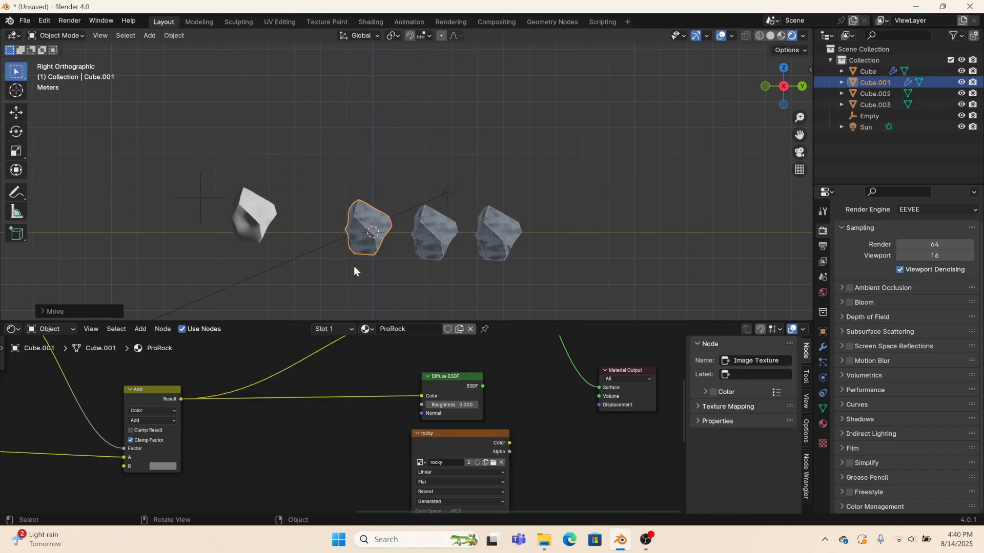
{"action": "key", "text": "ctrl+z"}
Step: Move the three textured rocks and the Sun together along the positive Y direction, well away from the untextured rock
{"action": "left_click", "coordinate": [486, 241]}
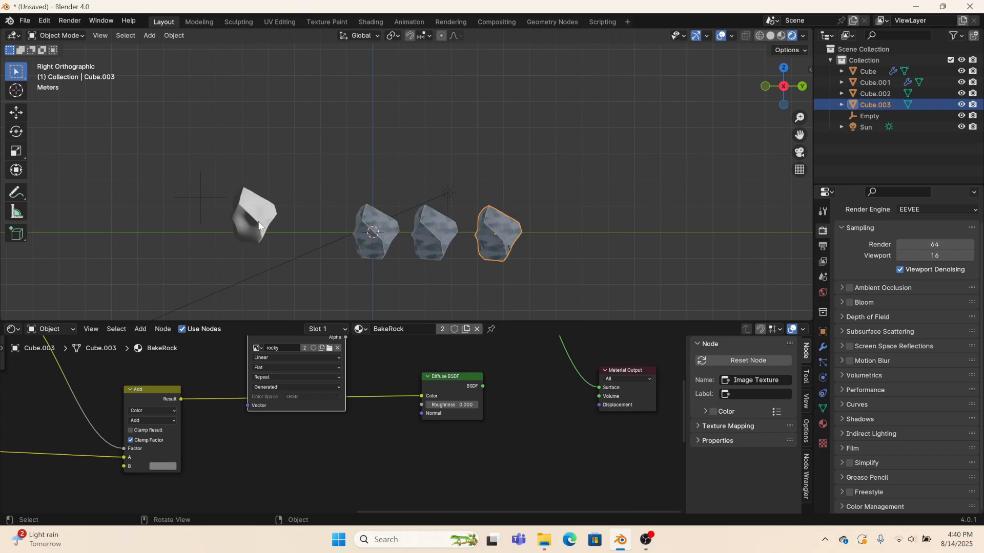
{"action": "left_click_drag", "start_coordinate": [344, 191], "coordinate": [521, 256]}
{"action": "key", "text": "g"}
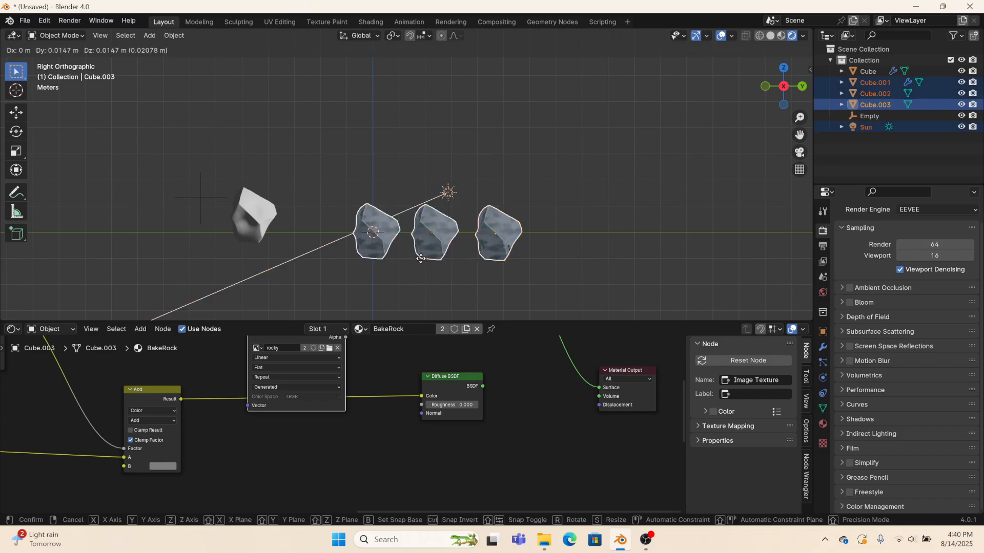
{"action": "left_click", "coordinate": [611, 253]}
Step: Move the untextured rock and the Empty along the negative Y direction, well clear of the world origin
{"action": "left_click", "coordinate": [273, 230]}
{"action": "key", "text": "g"}
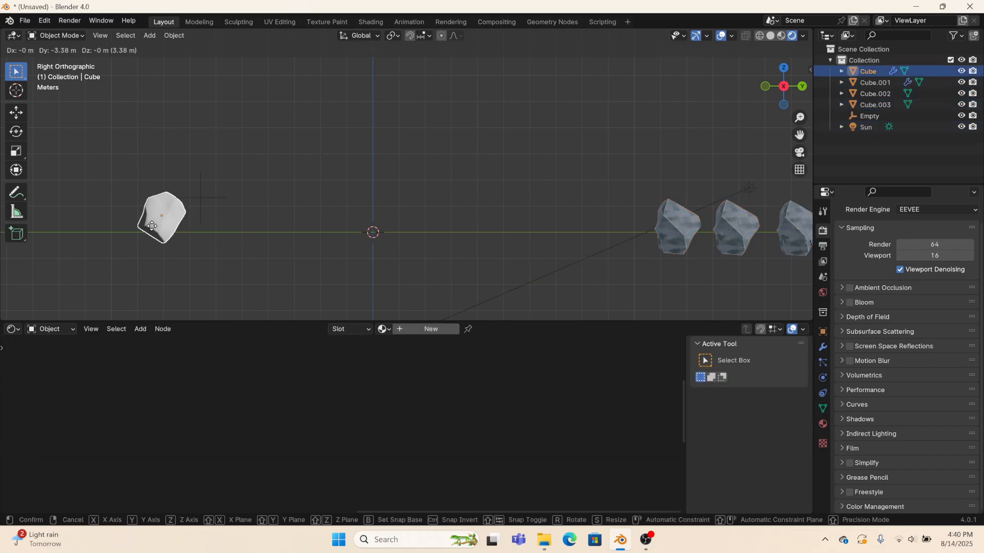
{"action": "left_click", "coordinate": [109, 214]}
{"action": "left_click", "coordinate": [182, 200]}
{"action": "key", "text": "g"}
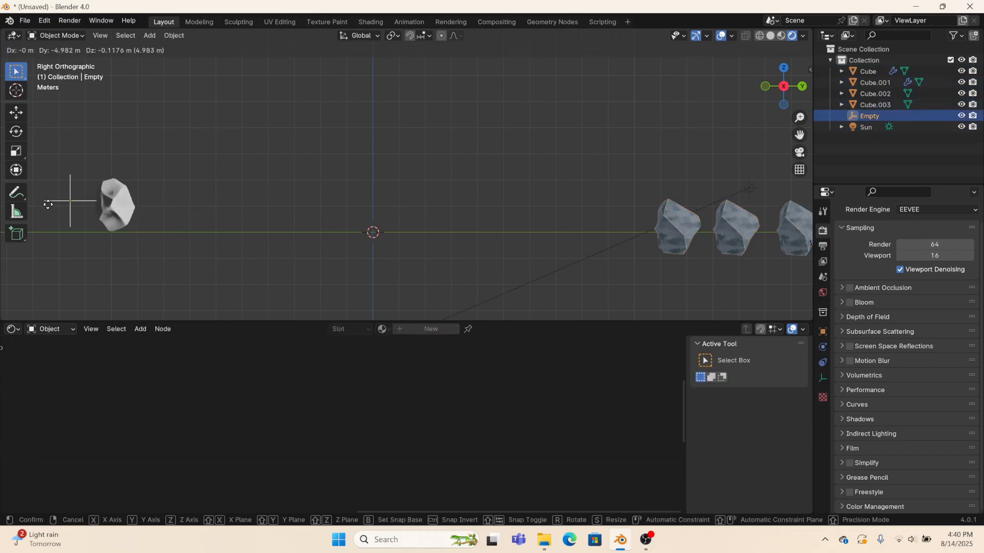
{"action": "left_click", "coordinate": [57, 183]}
Step: Add a new cube mesh at the world origin and enlarge the 3D viewport over the shader editor
{"action": "left_click", "coordinate": [149, 35]}
{"action": "mouse_move", "coordinate": [155, 50]}
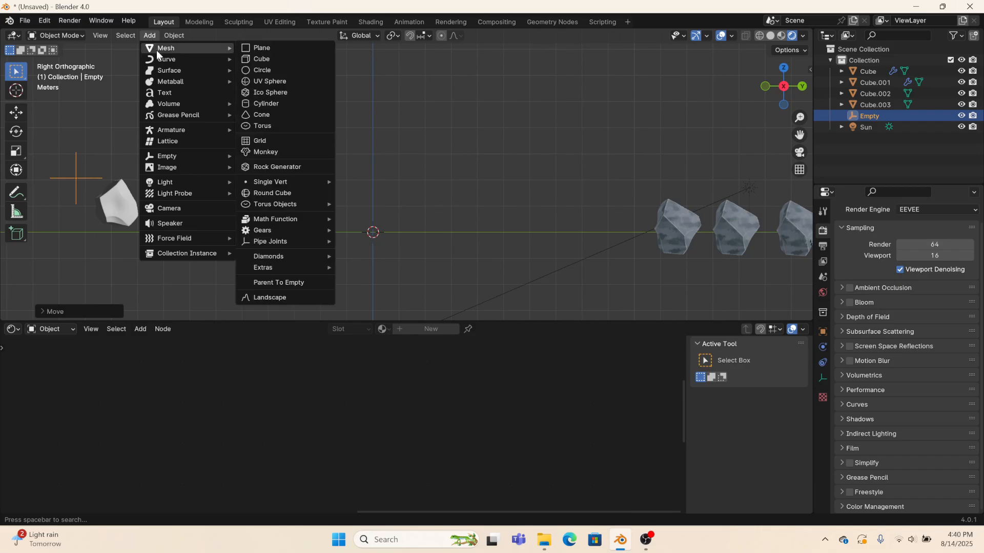
{"action": "left_click", "coordinate": [289, 57]}
{"action": "left_click_drag", "start_coordinate": [305, 323], "coordinate": [279, 488]}
{"action": "middle_click_drag", "start_coordinate": [267, 420], "coordinate": [312, 200]}
Step: Search the add-ons preferences for "car", check the Object: Carver add-on's details and shortcut, and close the preferences
{"action": "left_click", "coordinate": [45, 22]}
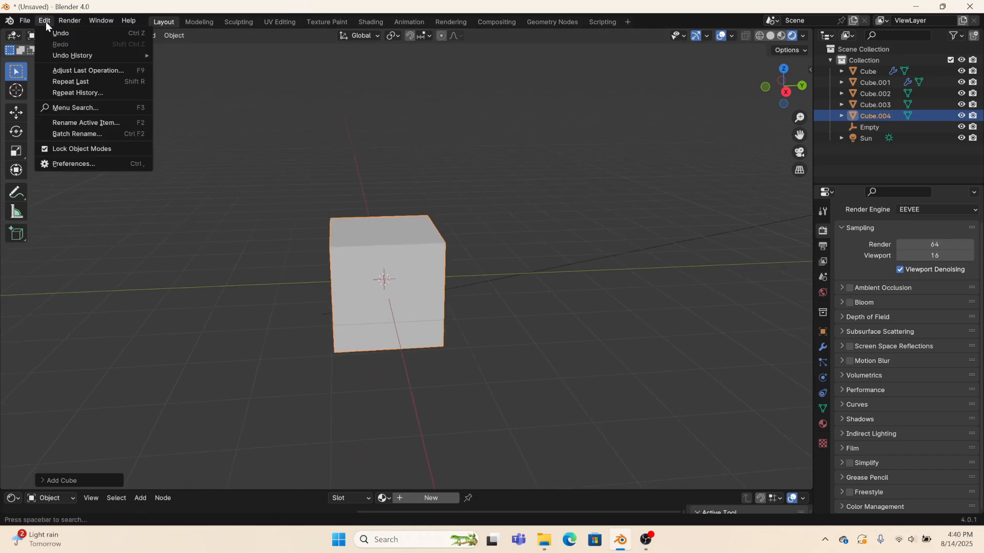
{"action": "left_click", "coordinate": [73, 162]}
{"action": "left_click", "coordinate": [324, 41]}
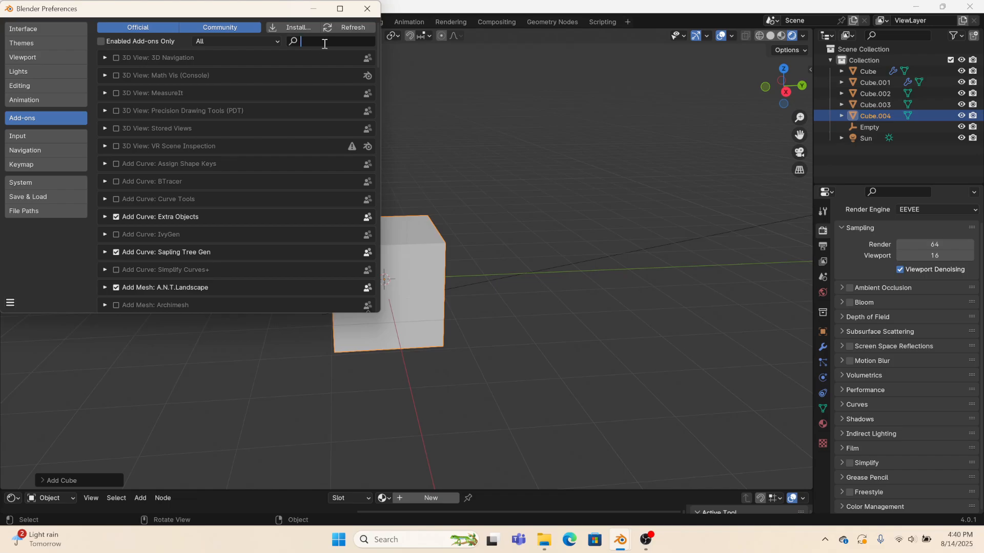
{"action": "type", "text": "car"}
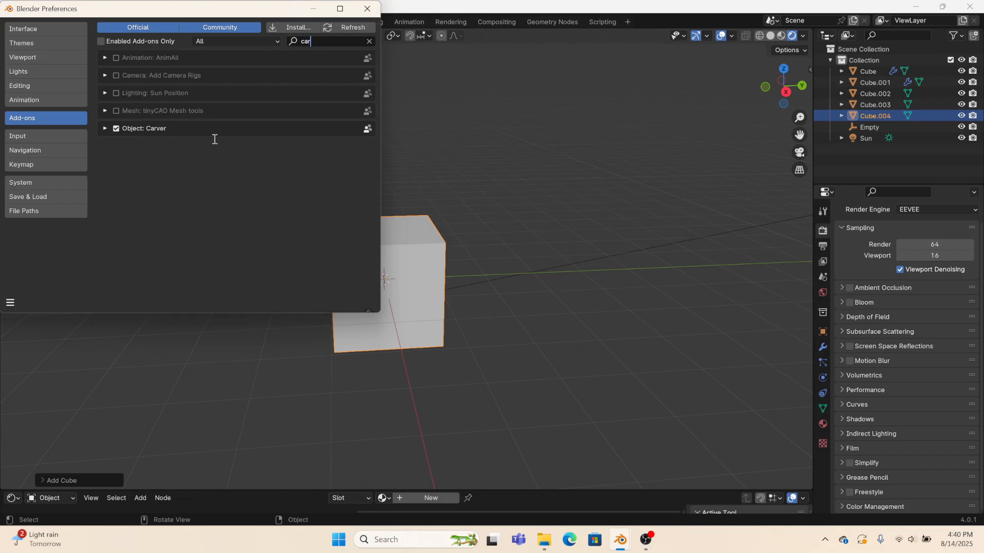
{"action": "left_click", "coordinate": [105, 129]}
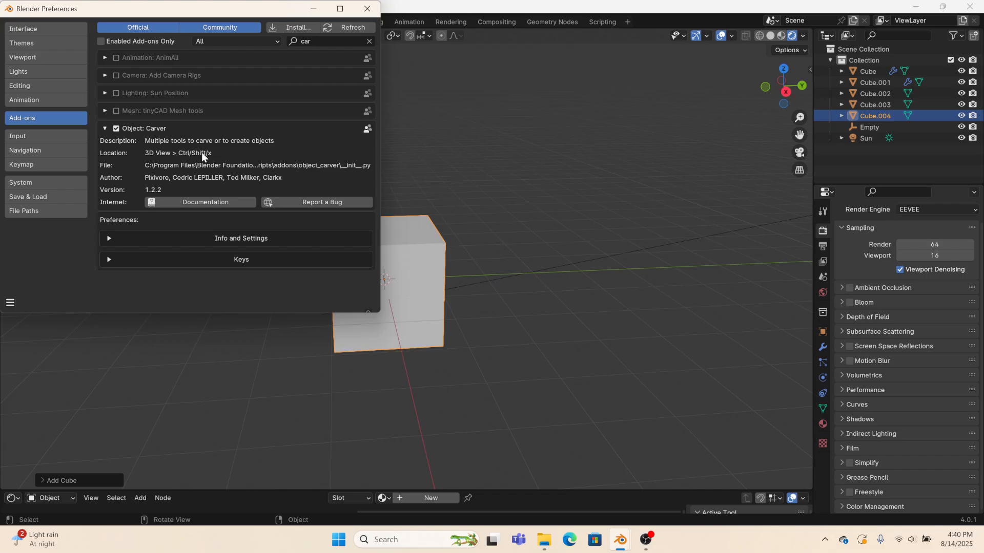
{"action": "left_click_drag", "start_coordinate": [160, 15], "coordinate": [168, 61]}
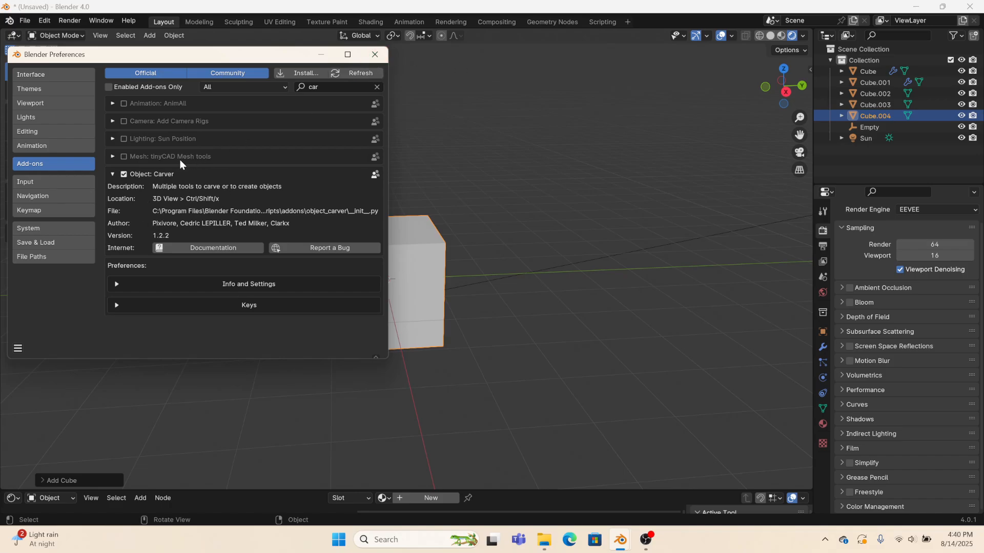
{"action": "left_click", "coordinate": [374, 54]}
Step: Start Carver in Difference mode with the Line cut type and slice a large upper corner off the new cube
{"action": "middle_click_drag", "start_coordinate": [392, 118], "coordinate": [407, 155]}
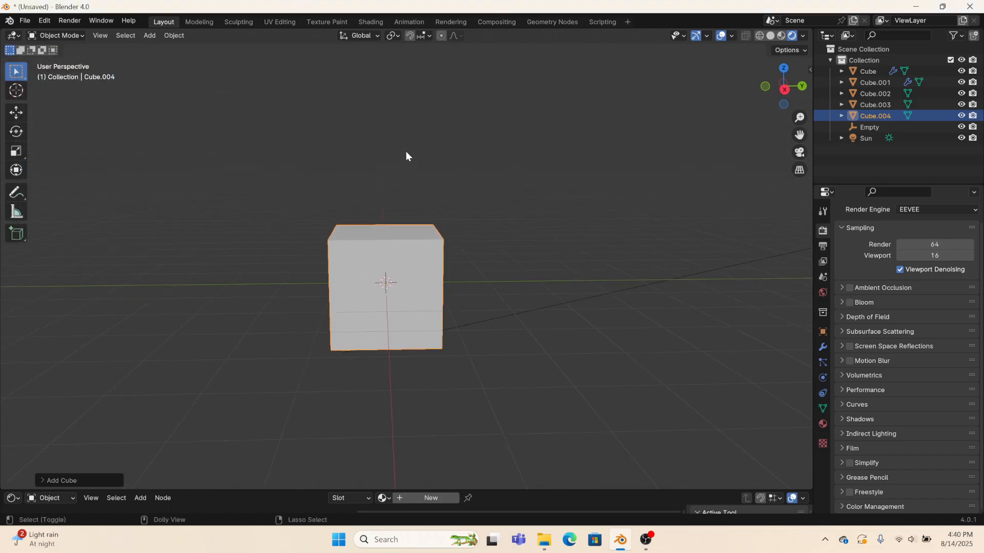
{"action": "key", "text": "ctrl+shift+x"}
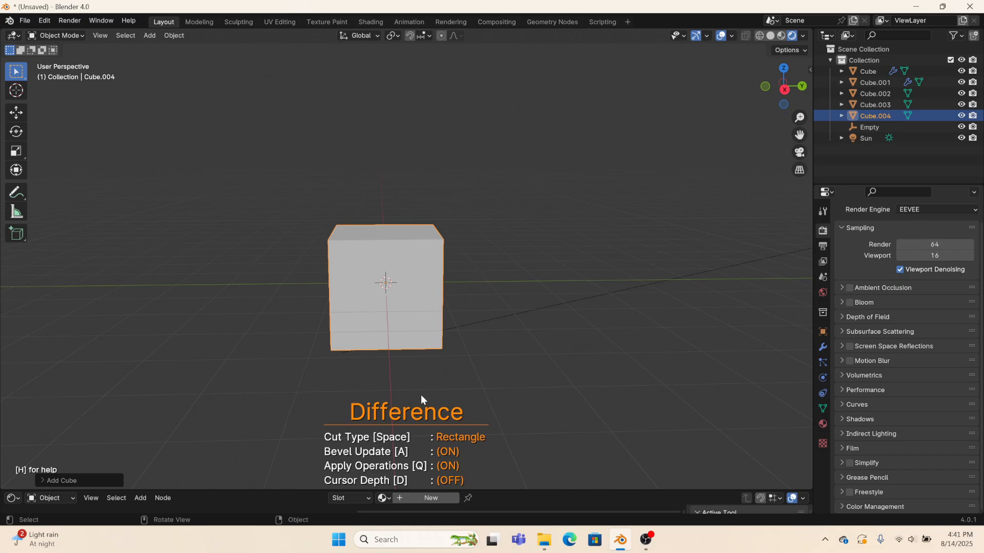
{"action": "scroll", "coordinate": [395, 438], "scroll_direction": "up", "scroll_amount": 3}
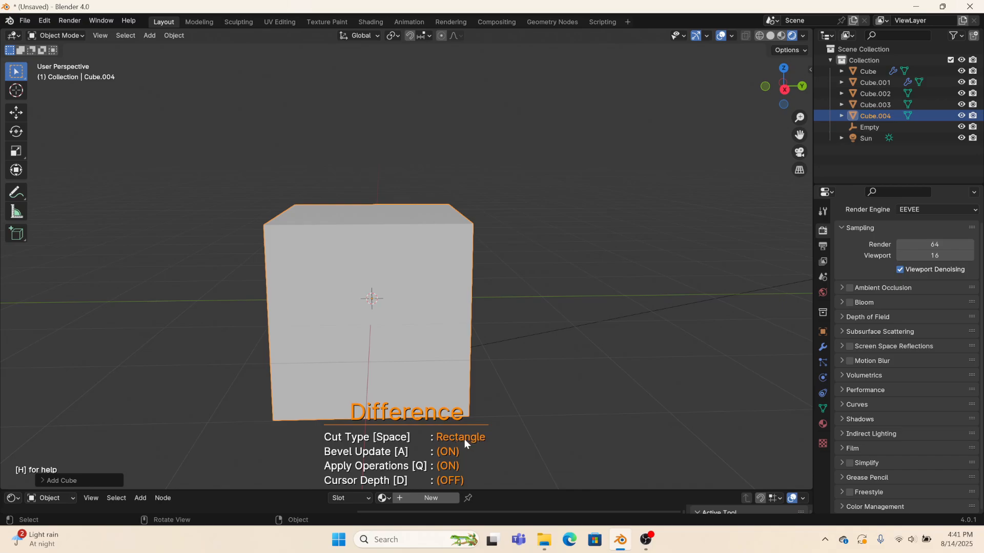
{"action": "key", "text": "space"}
{"action": "middle_click_drag", "start_coordinate": [494, 380], "coordinate": [538, 366]}
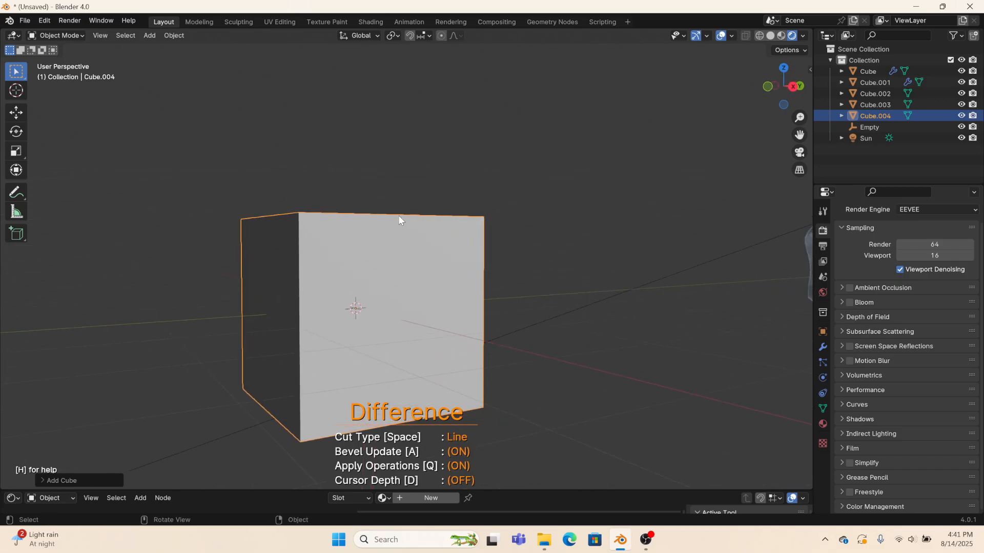
{"action": "left_click", "coordinate": [343, 167]}
{"action": "left_click", "coordinate": [536, 346]}
{"action": "left_click", "coordinate": [550, 158]}
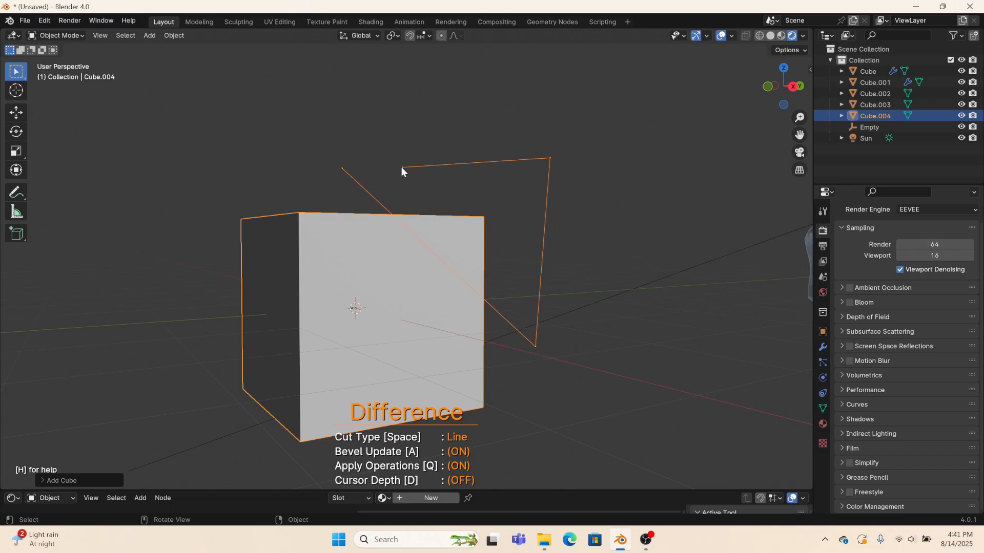
{"action": "left_click", "coordinate": [340, 167]}
Step: Carve another upper corner off the cube with a line cut just above the first slanted facet
{"action": "middle_click_drag", "start_coordinate": [340, 167], "coordinate": [494, 280]}
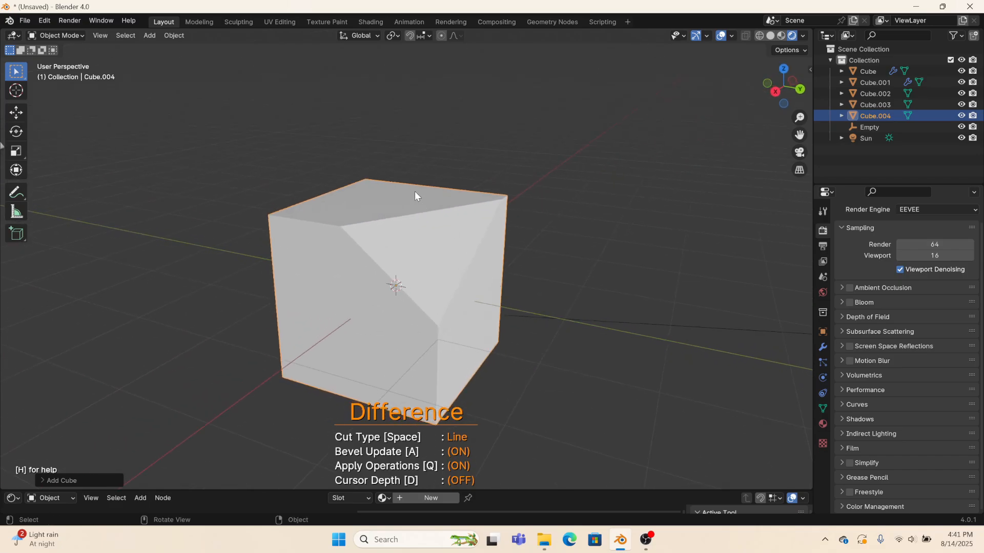
{"action": "left_click", "coordinate": [411, 160]}
{"action": "left_click", "coordinate": [531, 251]}
{"action": "left_click", "coordinate": [543, 151]}
{"action": "left_click", "coordinate": [410, 161]}
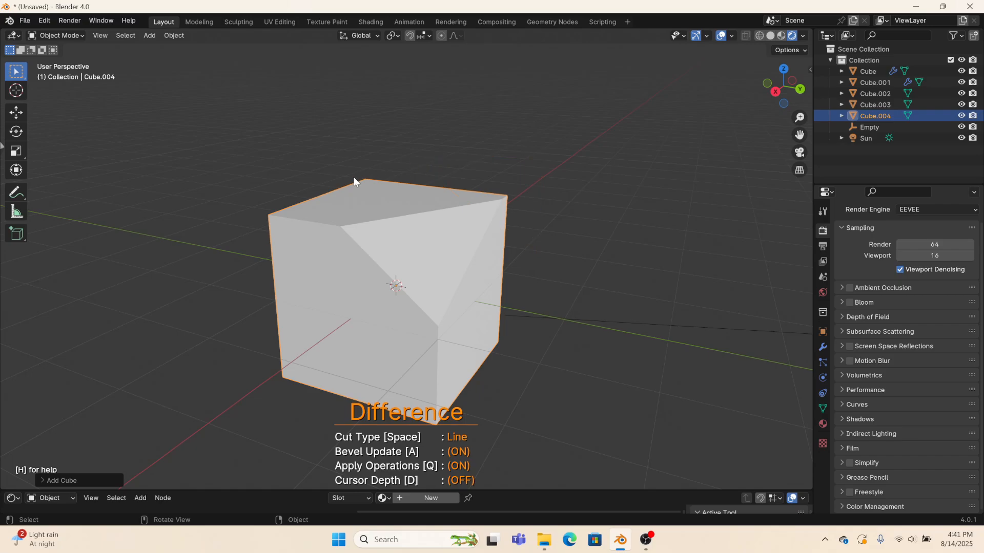
{"action": "left_click", "coordinate": [547, 281]}
{"action": "left_click", "coordinate": [544, 156]}
{"action": "left_click", "coordinate": [460, 162]}
Step: Slice off the upper corner on the cube's opposite side and try a further line cut across its top
{"action": "middle_click_drag", "start_coordinate": [419, 232], "coordinate": [352, 226]}
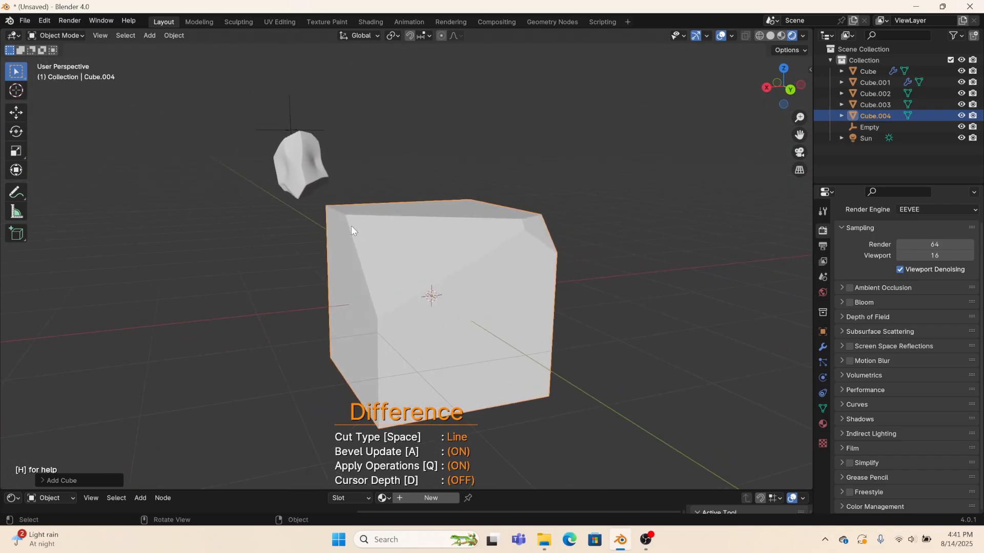
{"action": "left_click", "coordinate": [427, 159]}
{"action": "left_click", "coordinate": [235, 186]}
{"action": "left_click", "coordinate": [296, 311]}
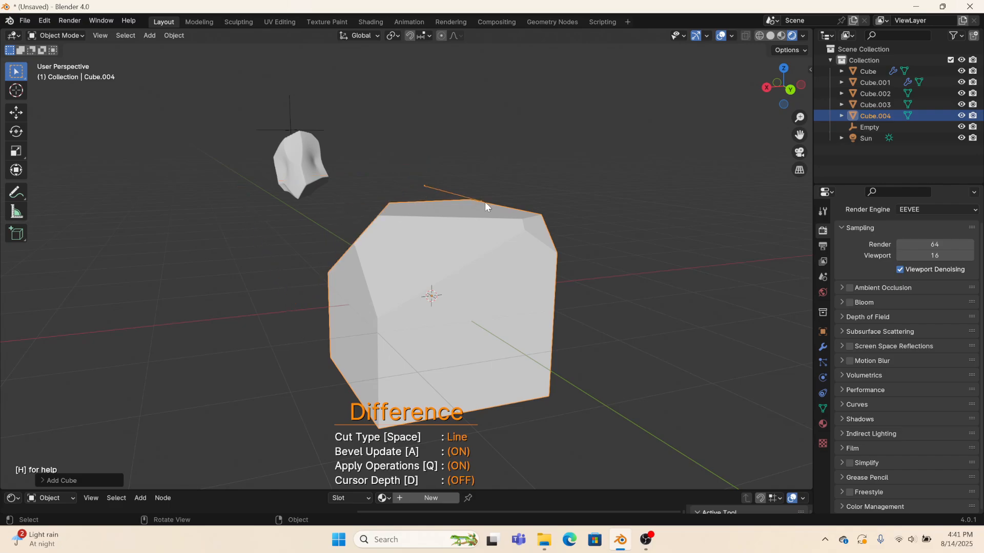
{"action": "key", "text": "space"}
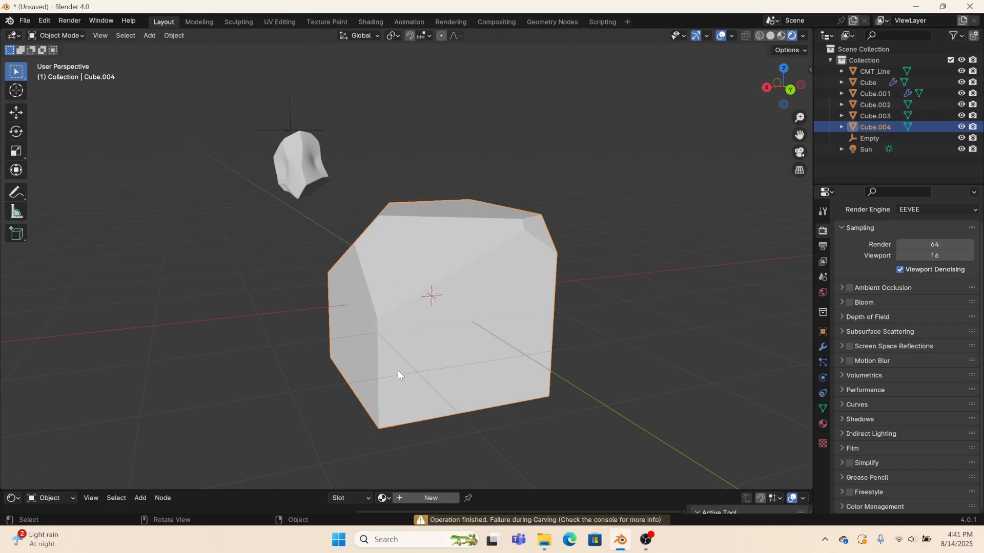
Step: Restart Carver with the Line cut type, slice off the block's lowest corner, and leave the tool
{"action": "key", "text": "ctrl+shift+x"}
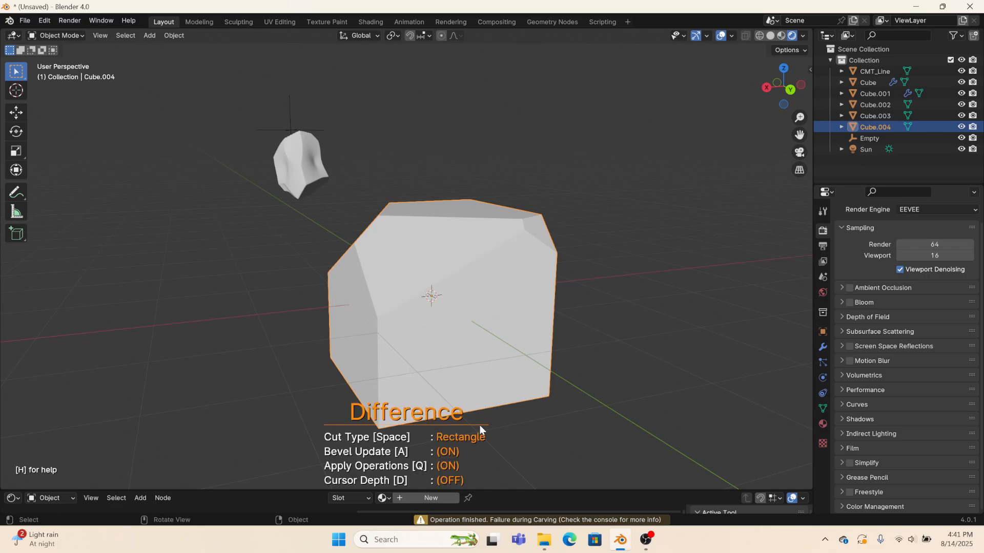
{"action": "scroll", "coordinate": [482, 410], "scroll_direction": "down", "scroll_amount": 1}
{"action": "key", "text": "space"}
{"action": "middle_click_drag", "start_coordinate": [486, 394], "coordinate": [521, 296]}
{"action": "key", "text": "space"}
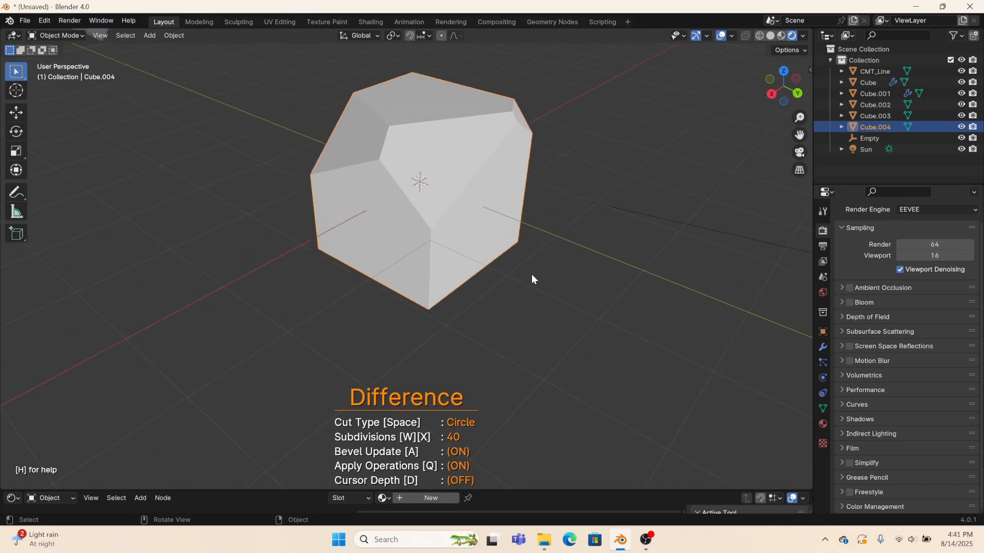
{"action": "key", "text": "space"}
{"action": "key", "text": "space"}
{"action": "left_click", "coordinate": [531, 275]}
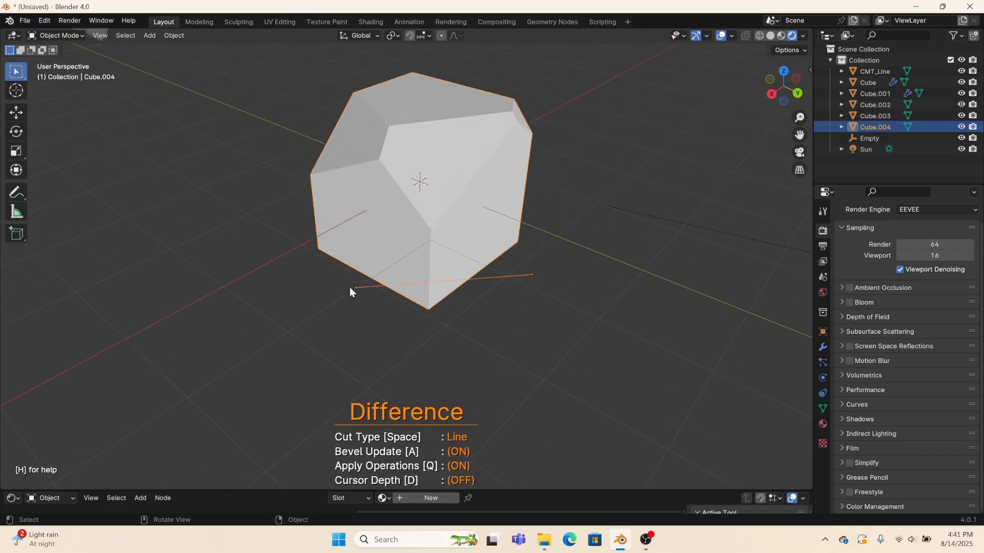
{"action": "left_click", "coordinate": [328, 288]}
{"action": "left_click", "coordinate": [422, 363]}
{"action": "left_click", "coordinate": [528, 277]}
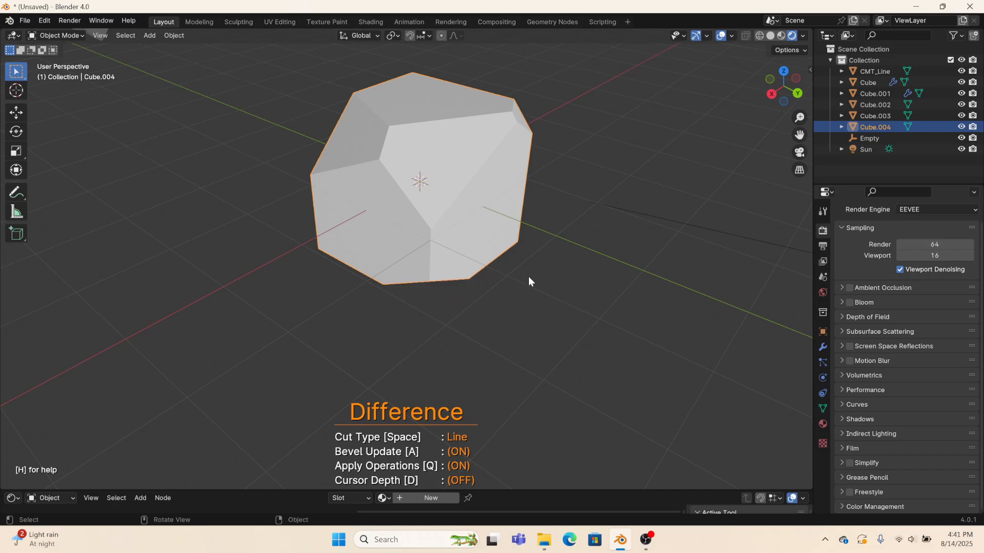
{"action": "left_click", "coordinate": [505, 270]}
{"action": "left_click", "coordinate": [508, 272]}
{"action": "key", "text": "Escape"}
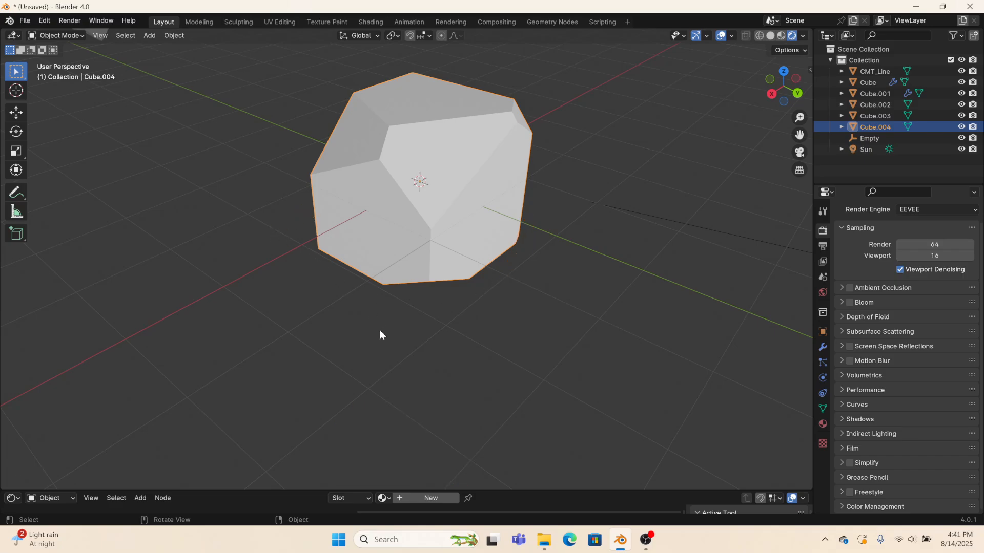
Step: Viewing the block from below, carve off one of its square corners using Carver's Line cut type
{"action": "key", "text": "ctrl+shift+x"}
{"action": "middle_click_drag", "start_coordinate": [367, 379], "coordinate": [349, 134]}
{"action": "left_click_drag", "start_coordinate": [357, 175], "coordinate": [390, 161]}
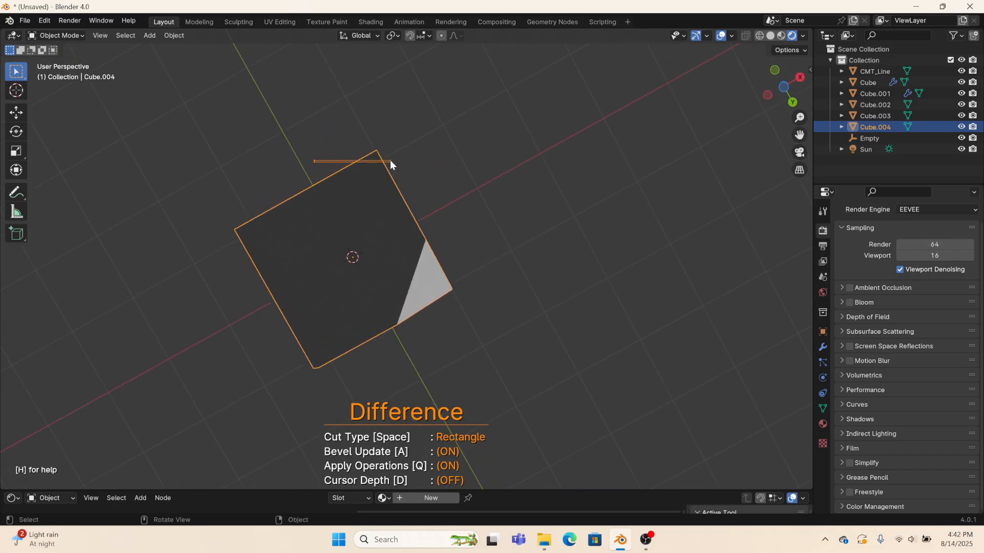
{"action": "key", "text": "space"}
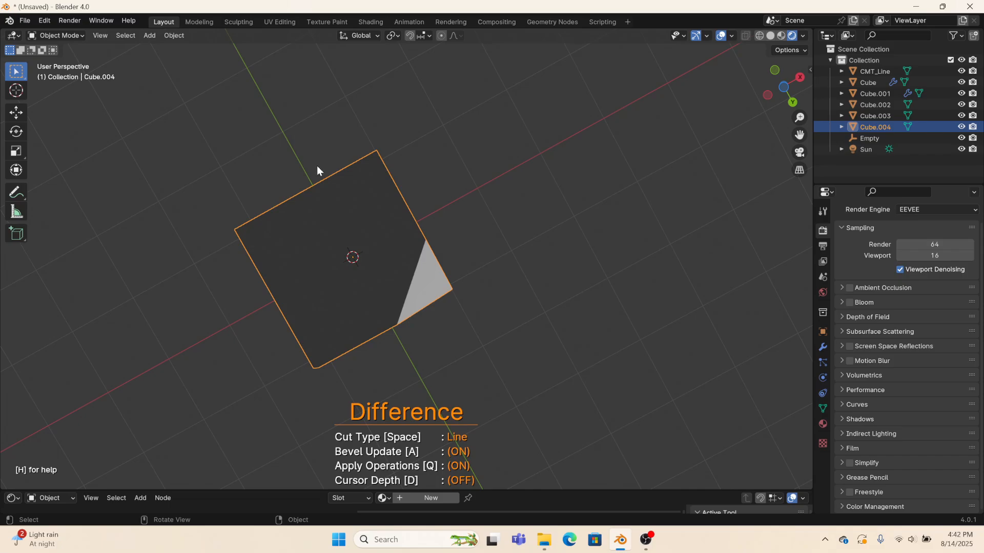
{"action": "left_click", "coordinate": [317, 166]}
{"action": "left_click", "coordinate": [464, 194]}
{"action": "left_click", "coordinate": [364, 110]}
{"action": "left_click", "coordinate": [317, 167]}
Step: Carve off two more of the square corners seen from underneath and leave Carver
{"action": "left_click", "coordinate": [301, 173]}
{"action": "left_click", "coordinate": [242, 289]}
{"action": "left_click", "coordinate": [210, 232]}
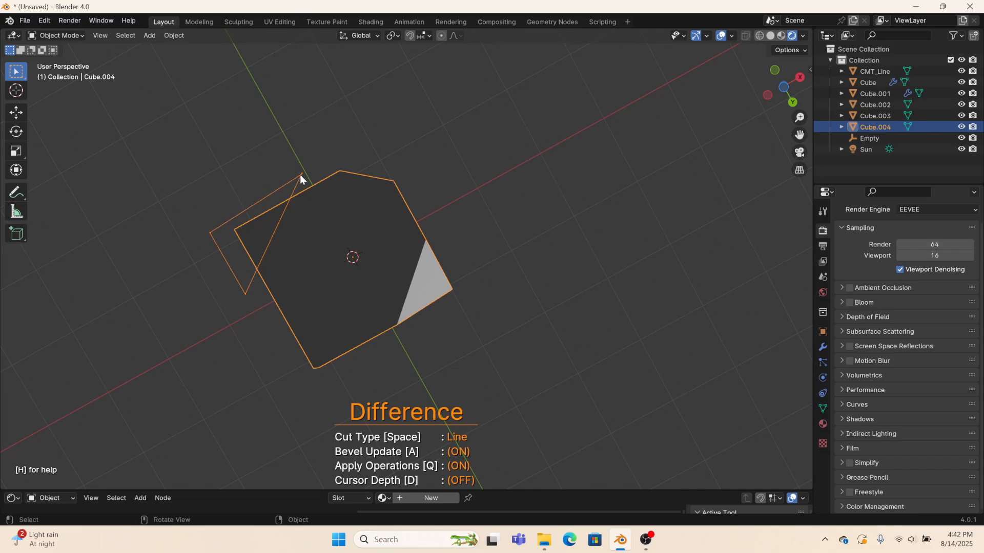
{"action": "left_click", "coordinate": [301, 174]}
{"action": "left_click", "coordinate": [270, 329]}
{"action": "left_click", "coordinate": [394, 373]}
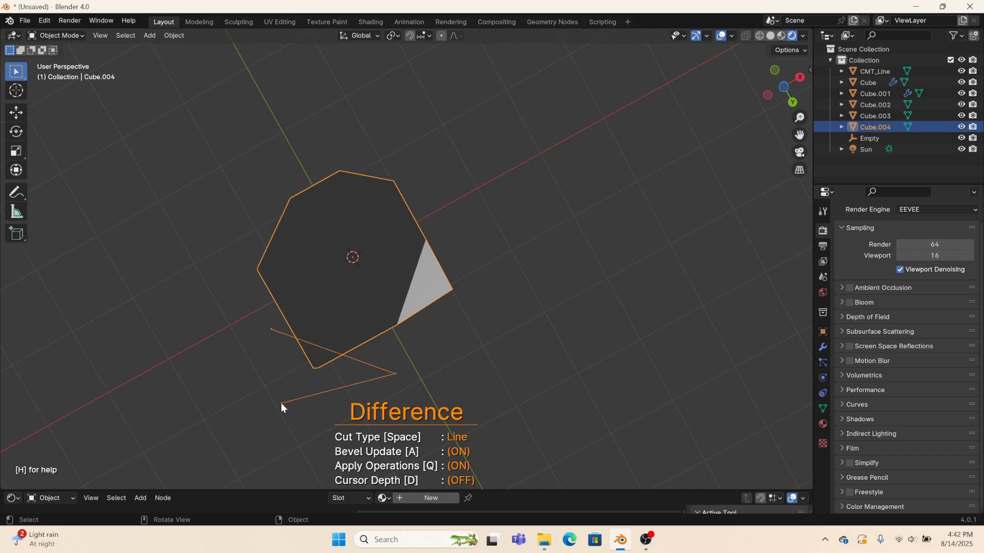
{"action": "left_click", "coordinate": [270, 327]}
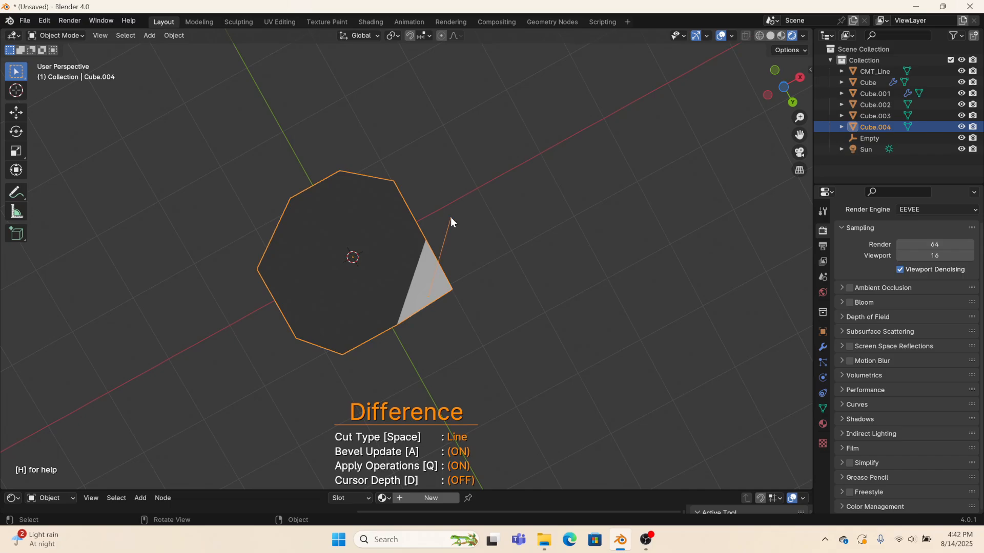
{"action": "key", "text": "Escape"}
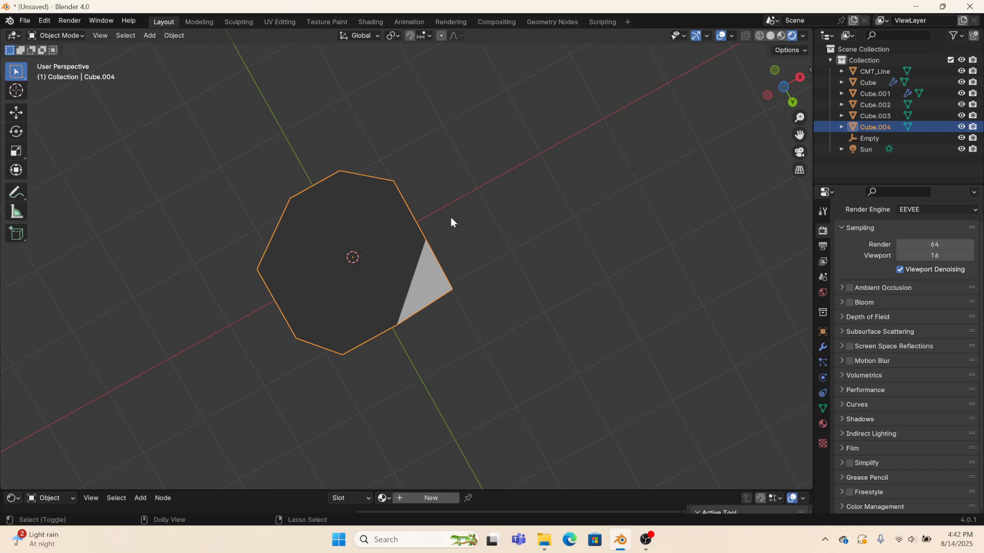
Step: Restart Carver with the Line cut type and trim the remaining square corner seen from below
{"action": "key", "text": "ctrl+shift+x"}
{"action": "key", "text": "space"}
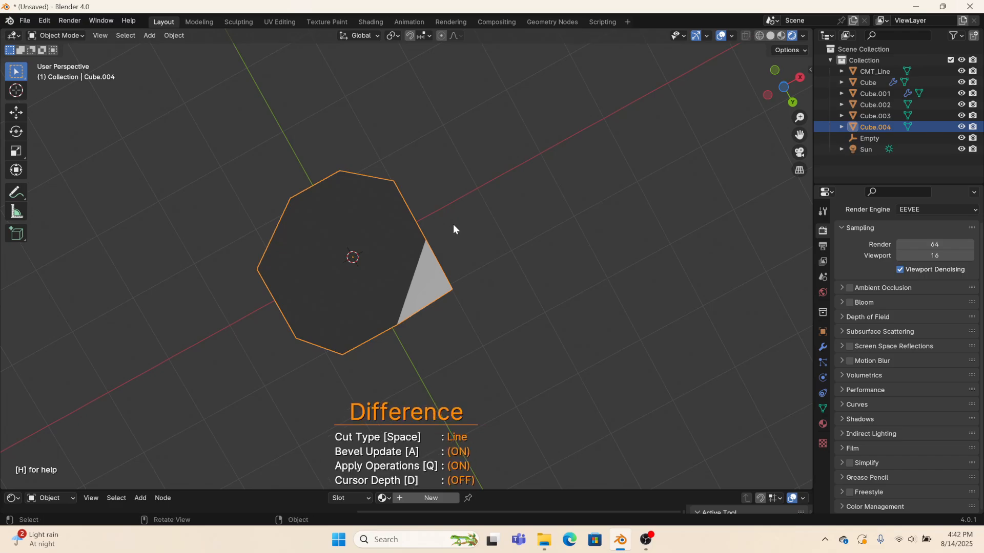
{"action": "left_click", "coordinate": [452, 224]}
{"action": "left_click", "coordinate": [449, 230]}
Step: Viewing along the X axis, slice off the block's upper and lower corners on the negative Y side
{"action": "middle_click_drag", "start_coordinate": [485, 219], "coordinate": [301, 214]}
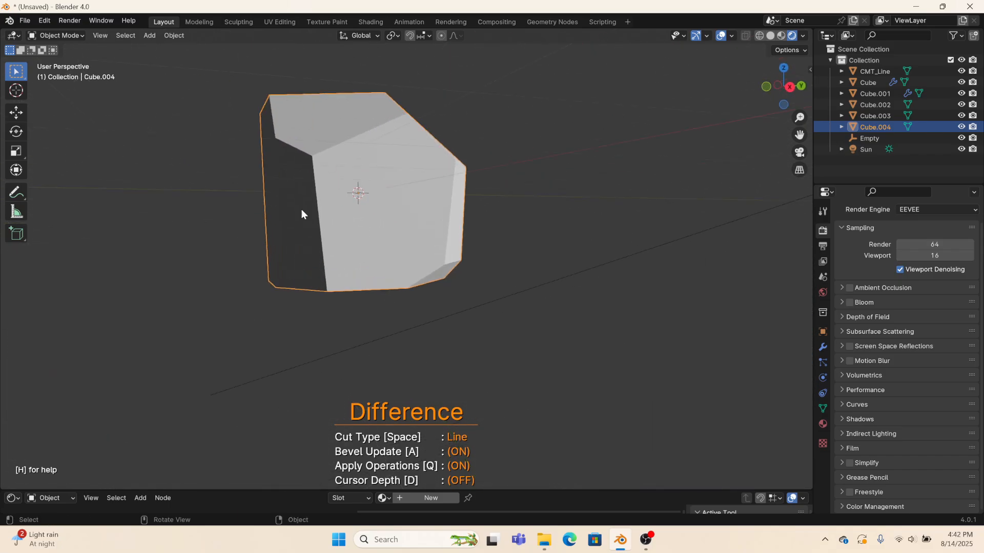
{"action": "left_click", "coordinate": [222, 209]}
{"action": "left_click", "coordinate": [360, 49]}
{"action": "left_click", "coordinate": [218, 85]}
{"action": "left_click", "coordinate": [229, 208]}
{"action": "left_click", "coordinate": [229, 210]}
{"action": "left_click", "coordinate": [345, 335]}
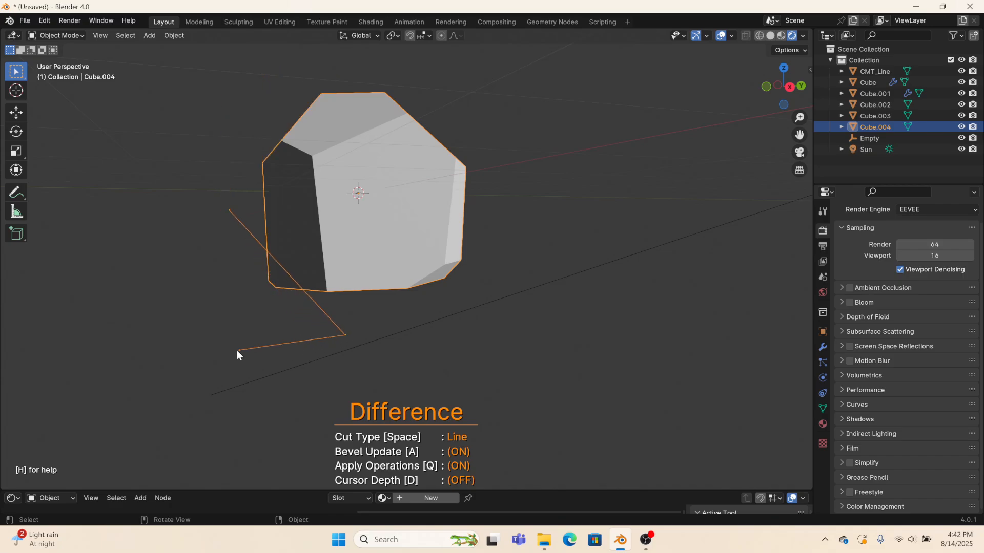
{"action": "left_click", "coordinate": [236, 351]}
{"action": "left_click", "coordinate": [232, 208]}
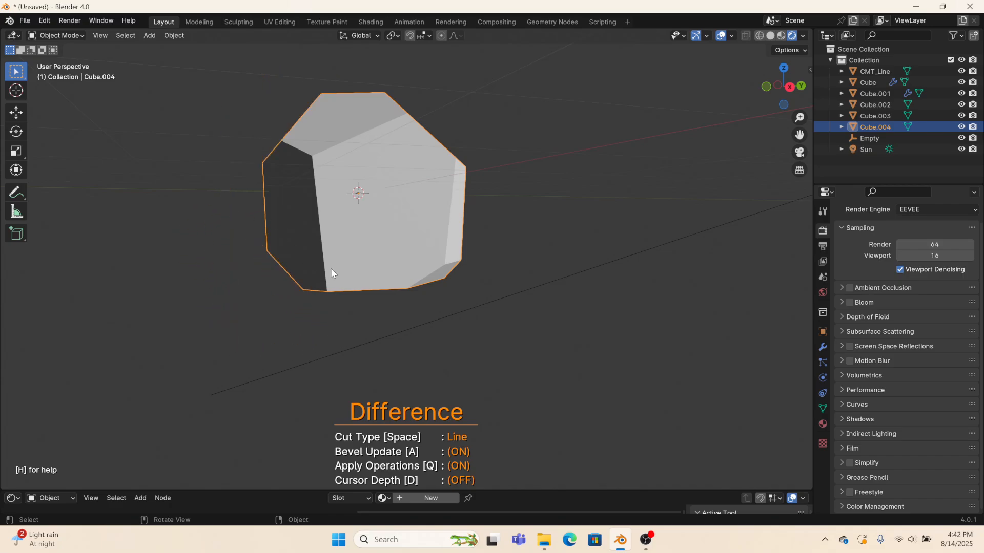
Step: From above, carve a large diagonal piece off the block's corner between negative X and positive Y
{"action": "middle_click_drag", "start_coordinate": [331, 268], "coordinate": [238, 296]}
{"action": "left_click", "coordinate": [434, 141]}
{"action": "left_click", "coordinate": [140, 189]}
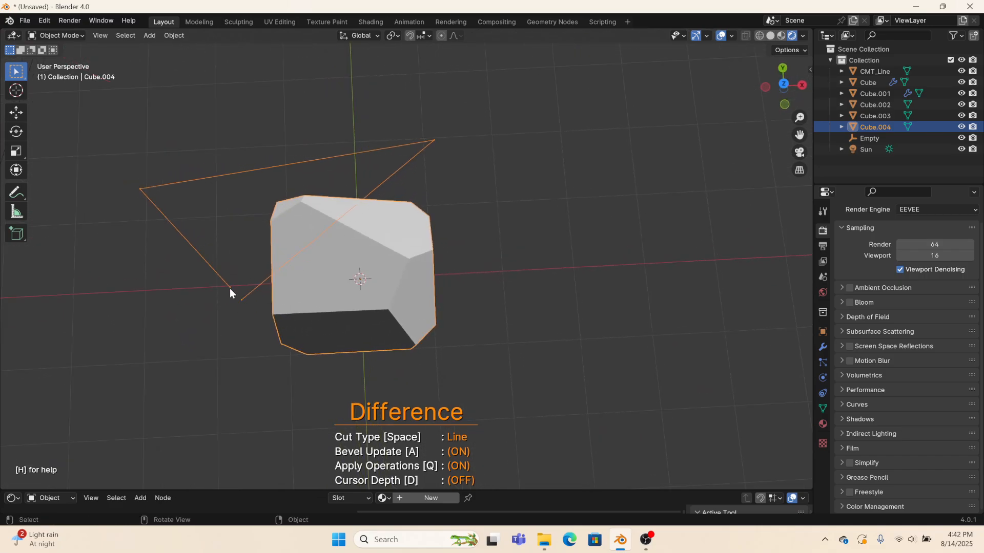
{"action": "left_click", "coordinate": [241, 300]}
Step: From a side view, slice off the rock's upper corner toward positive X and its lower corner toward negative X with Carver
{"action": "middle_click_drag", "start_coordinate": [230, 323], "coordinate": [51, 254]}
{"action": "left_click", "coordinate": [552, 218]}
{"action": "left_click", "coordinate": [458, 97]}
{"action": "left_click", "coordinate": [552, 219]}
{"action": "left_click", "coordinate": [249, 217]}
{"action": "left_click", "coordinate": [359, 304]}
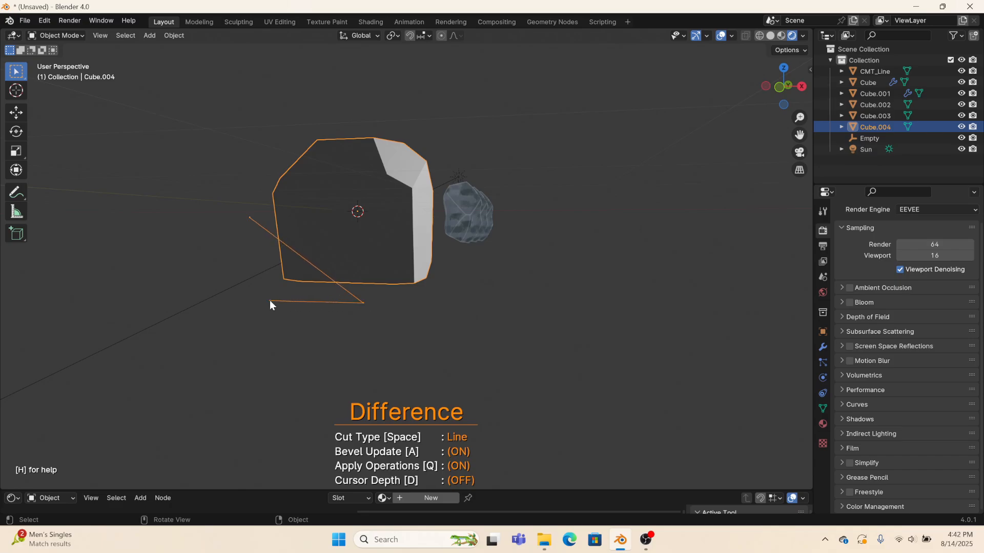
{"action": "left_click", "coordinate": [260, 289]}
{"action": "left_click", "coordinate": [251, 219]}
{"action": "middle_click_drag", "start_coordinate": [303, 312], "coordinate": [432, 301]}
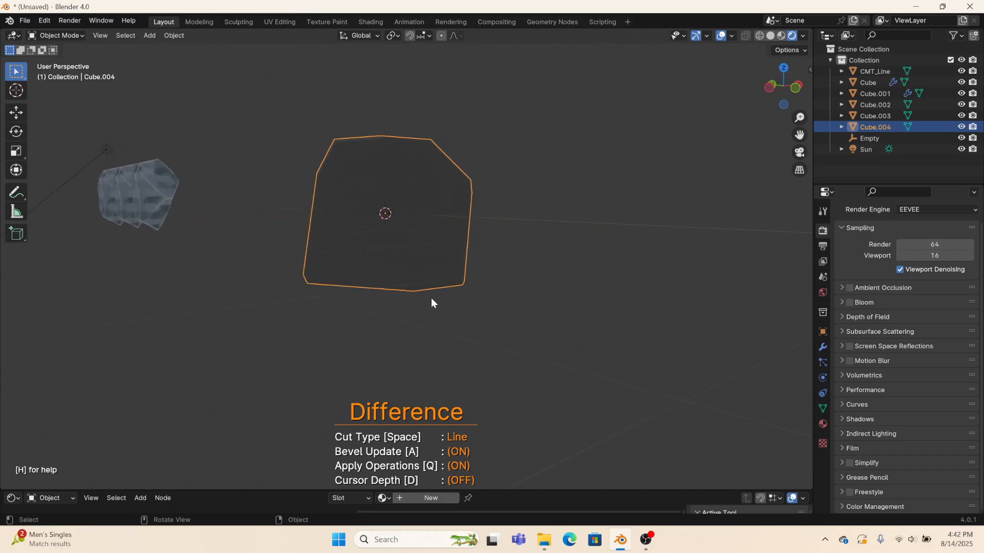
Step: Viewing the rock from an adjacent side, slice off one of its remaining lower corners
{"action": "left_click", "coordinate": [439, 288]}
{"action": "left_click", "coordinate": [486, 245]}
{"action": "left_click", "coordinate": [481, 322]}
{"action": "left_click", "coordinate": [438, 290]}
{"action": "scroll", "coordinate": [296, 318], "scroll_direction": "up", "scroll_amount": 4}
{"action": "middle_click_drag", "start_coordinate": [296, 318], "coordinate": [323, 310]}
{"action": "scroll", "coordinate": [259, 236], "scroll_direction": "down", "scroll_amount": 4}
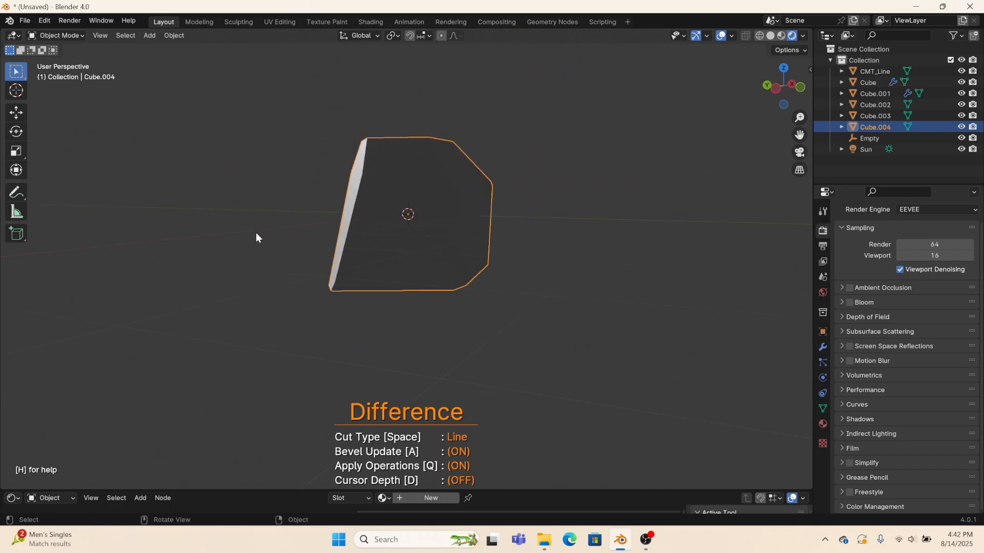
Step: Carve off the opposite lower corner of the rock and leave Carver
{"action": "left_click", "coordinate": [381, 324]}
{"action": "left_click", "coordinate": [318, 294]}
{"action": "left_click", "coordinate": [319, 242]}
{"action": "middle_click_drag", "start_coordinate": [319, 242], "coordinate": [565, 255]}
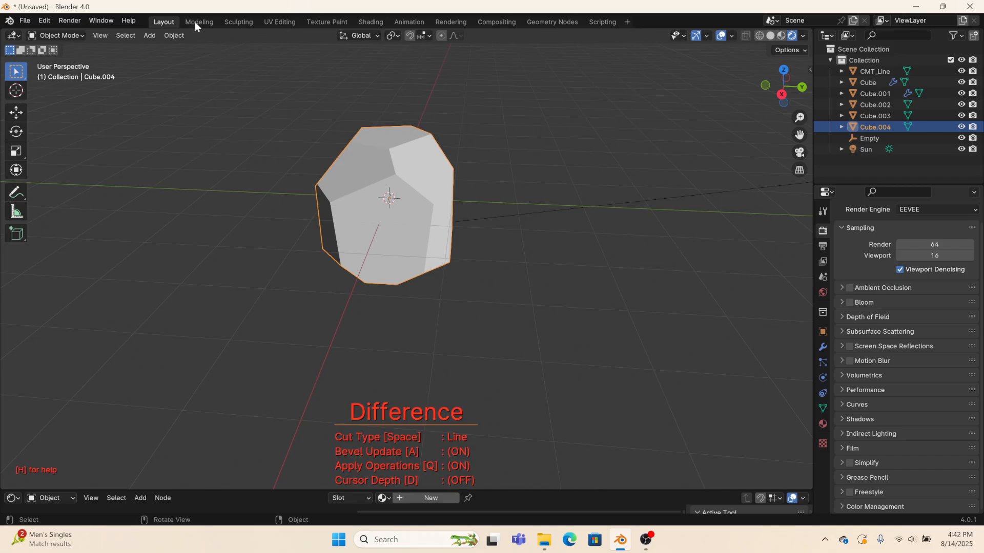
{"action": "key", "text": "Escape"}
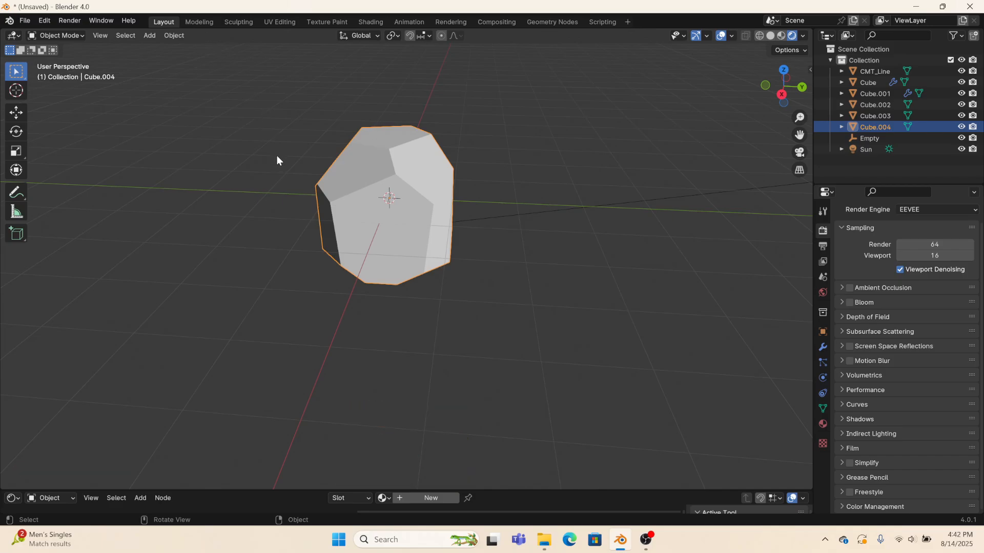
Step: In the Modeling workspace, nudge the vertex at the lower corner of the rock's large side face
{"action": "left_click", "coordinate": [199, 22]}
{"action": "mouse_move", "coordinate": [328, 256]}
{"action": "middle_mouse_down"}
{"action": "mouse_move", "coordinate": [351, 303]}
{"action": "mouse_move", "coordinate": [344, 410]}
{"action": "mouse_move", "coordinate": [417, 380]}
{"action": "mouse_move", "coordinate": [360, 364]}
{"action": "mouse_move", "coordinate": [358, 248]}
{"action": "mouse_move", "coordinate": [335, 262]}
{"action": "middle_mouse_up"}
{"action": "scroll", "coordinate": [303, 340], "scroll_direction": "up", "scroll_amount": 5}
{"action": "scroll", "coordinate": [357, 249], "scroll_direction": "down", "scroll_amount": 3}
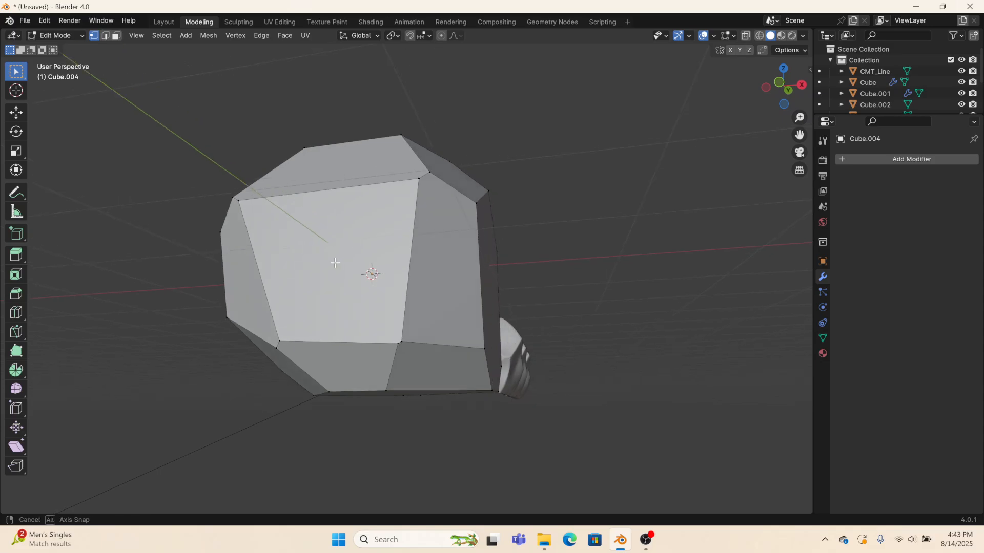
{"action": "scroll", "coordinate": [329, 412], "scroll_direction": "up", "scroll_amount": 5}
{"action": "scroll", "coordinate": [301, 465], "scroll_direction": "down", "scroll_amount": 5}
{"action": "middle_click_drag", "start_coordinate": [341, 394], "coordinate": [367, 399]}
{"action": "key", "text": "g"}
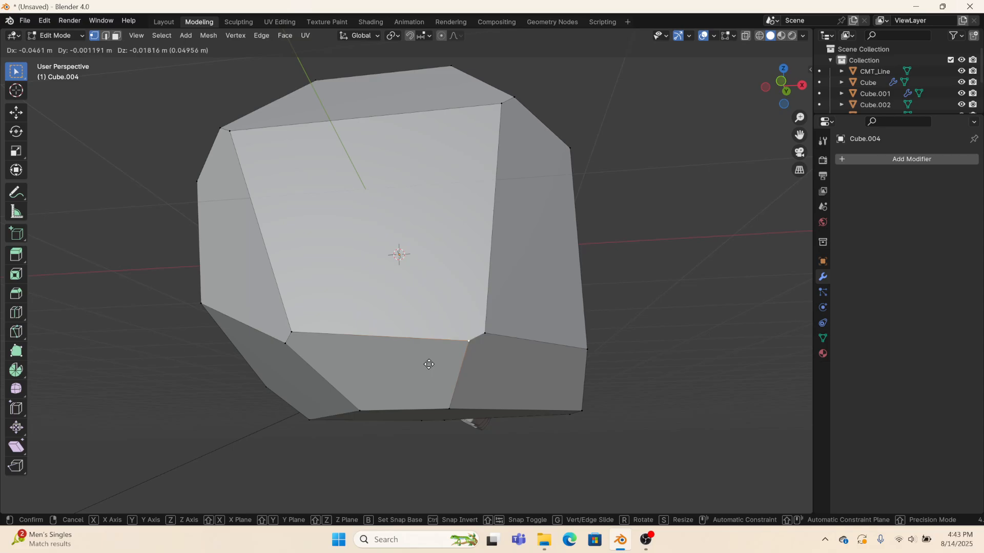
{"action": "left_click", "coordinate": [449, 325]}
{"action": "middle_click_drag", "start_coordinate": [448, 325], "coordinate": [267, 249]}
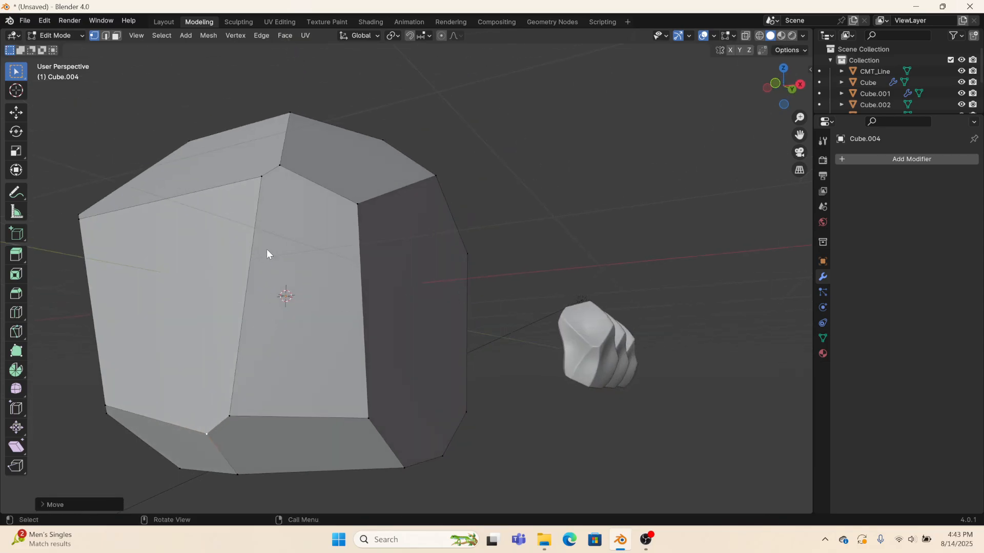
{"action": "middle_click_drag", "start_coordinate": [430, 363], "coordinate": [363, 339]}
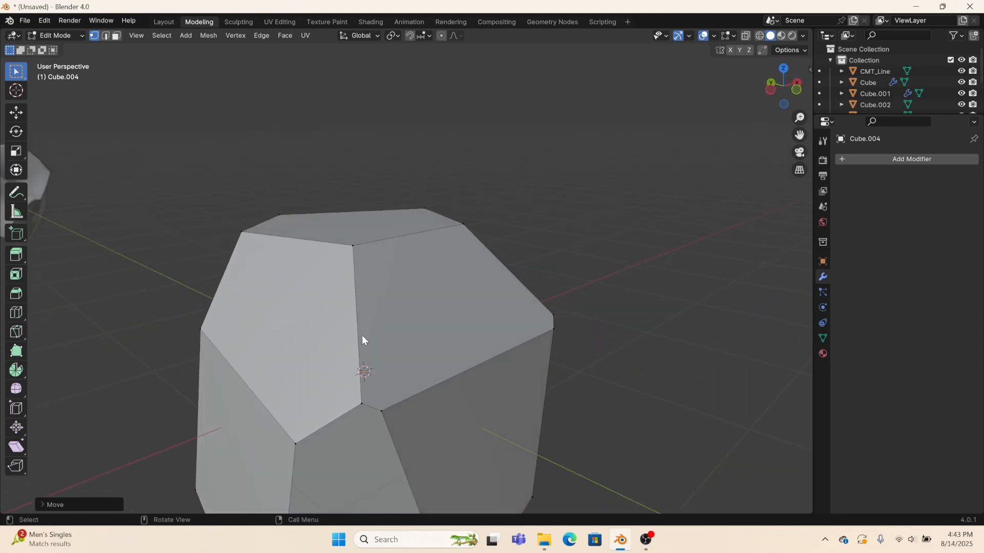
{"action": "left_click", "coordinate": [361, 404]}
{"action": "left_click", "coordinate": [352, 246], "text": "shift"}
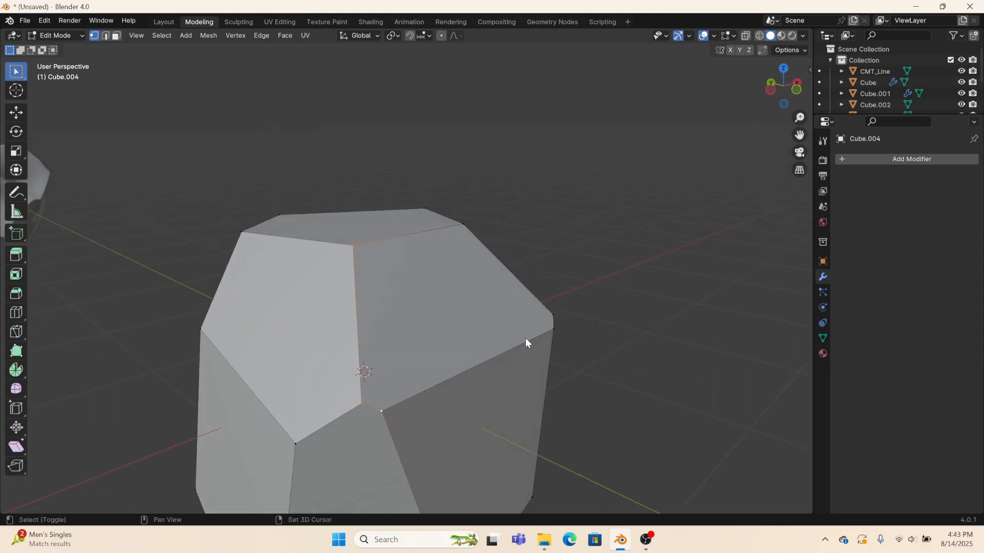
{"action": "middle_click_drag", "start_coordinate": [525, 338], "coordinate": [233, 112]}
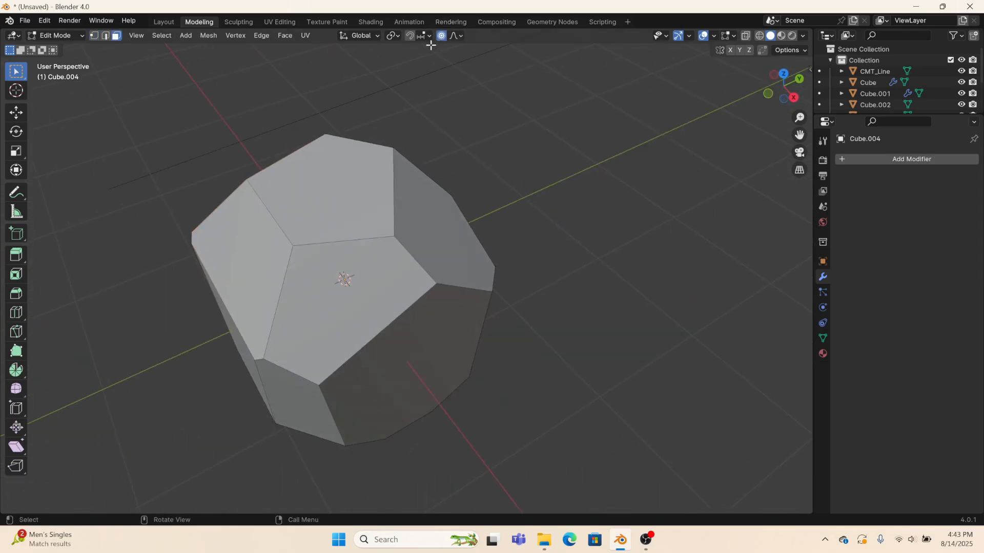
Step: Using proportional editing, raise the rock's top face and scale it down to about 0.74 to taper the peak
{"action": "left_click", "coordinate": [343, 187]}
{"action": "middle_click_drag", "start_coordinate": [343, 187], "coordinate": [426, 207]}
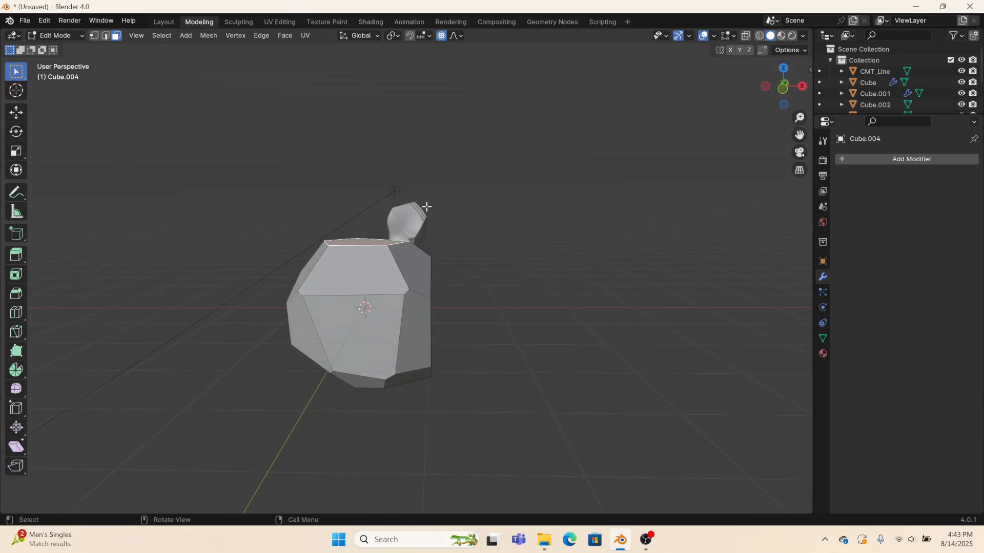
{"action": "key", "text": "g"}
{"action": "left_click", "coordinate": [435, 190]}
{"action": "key", "text": "s"}
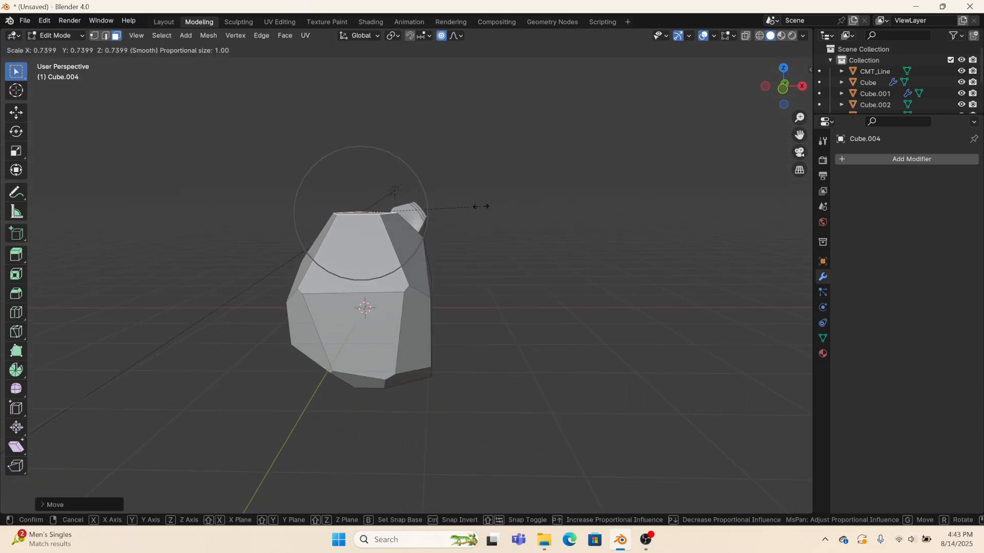
{"action": "key", "text": "Escape"}
Step: Scale the rock's bottom face up to about 1.14 with proportional editing to widen the base
{"action": "middle_click_drag", "start_coordinate": [444, 355], "coordinate": [378, 340]}
{"action": "left_click", "coordinate": [428, 355]}
{"action": "key", "text": "s"}
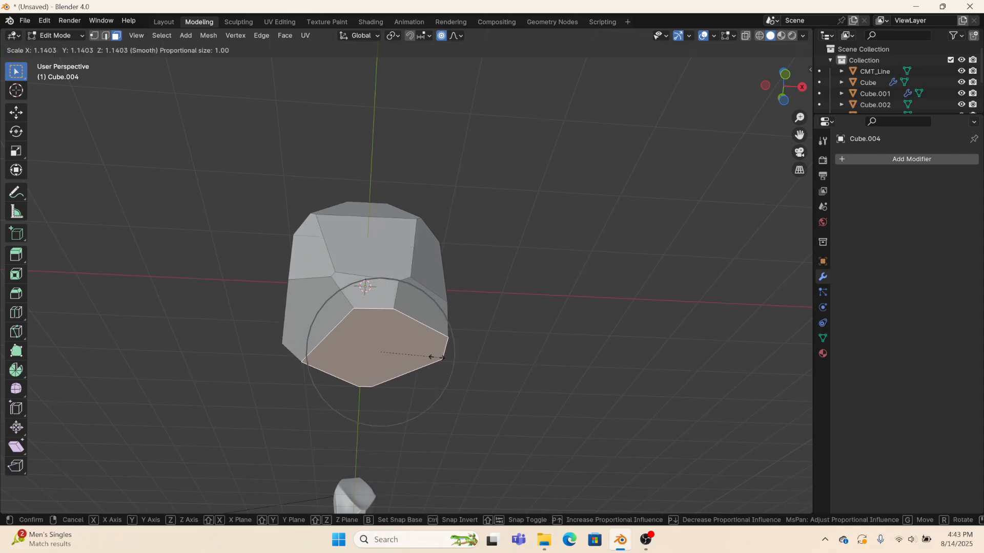
{"action": "left_click", "coordinate": [444, 357]}
{"action": "middle_click_drag", "start_coordinate": [448, 336], "coordinate": [513, 306]}
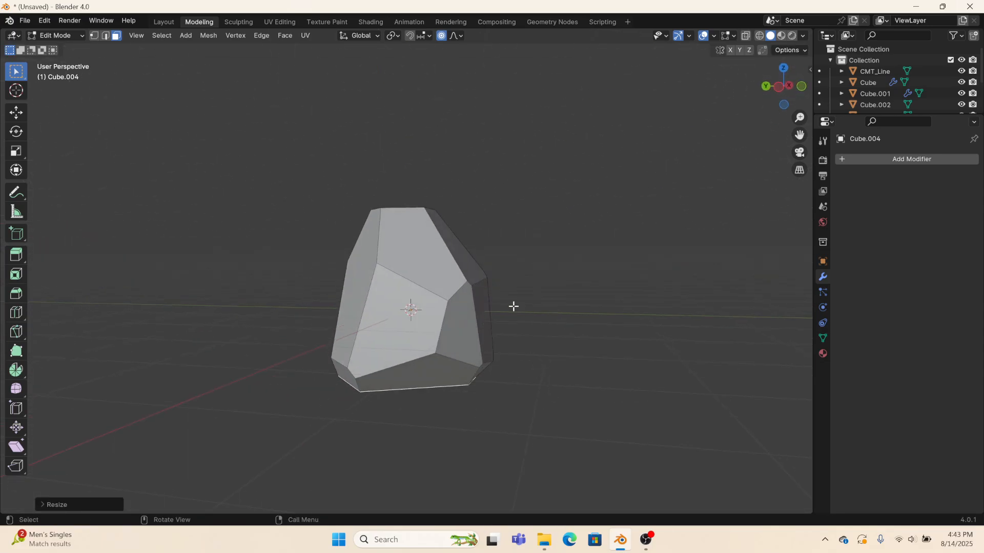
Step: Pull the narrow side face on the negative Y side outward by about 0.2 m with proportional editing
{"action": "left_click", "coordinate": [488, 312]}
{"action": "key", "text": "g"}
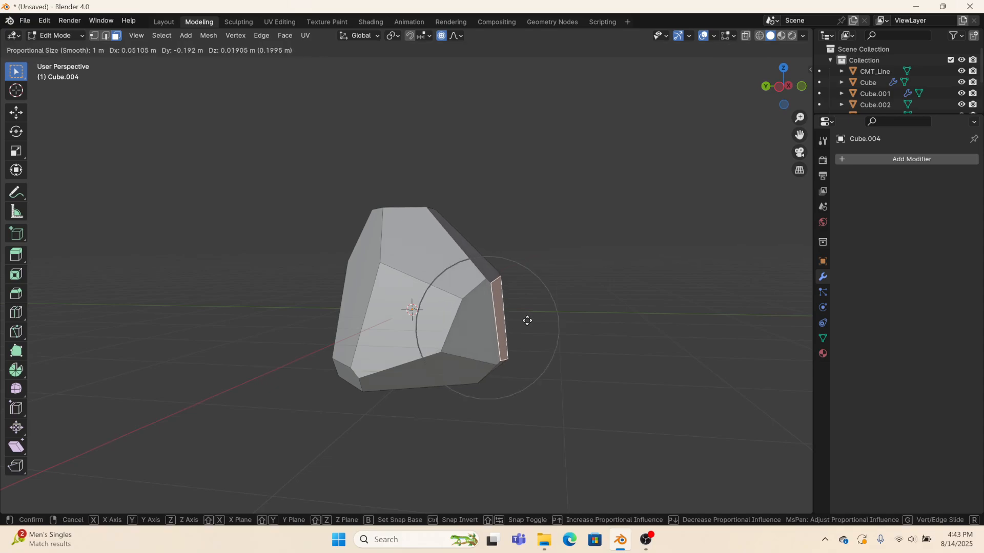
{"action": "left_click", "coordinate": [524, 321]}
Step: Try moving a single vertex beside the pulled-out side face with proportional editing, and undo the move
{"action": "middle_click_drag", "start_coordinate": [349, 290], "coordinate": [314, 310]}
{"action": "left_click", "coordinate": [94, 36]}
{"action": "scroll", "coordinate": [349, 251], "scroll_direction": "up", "scroll_amount": 5}
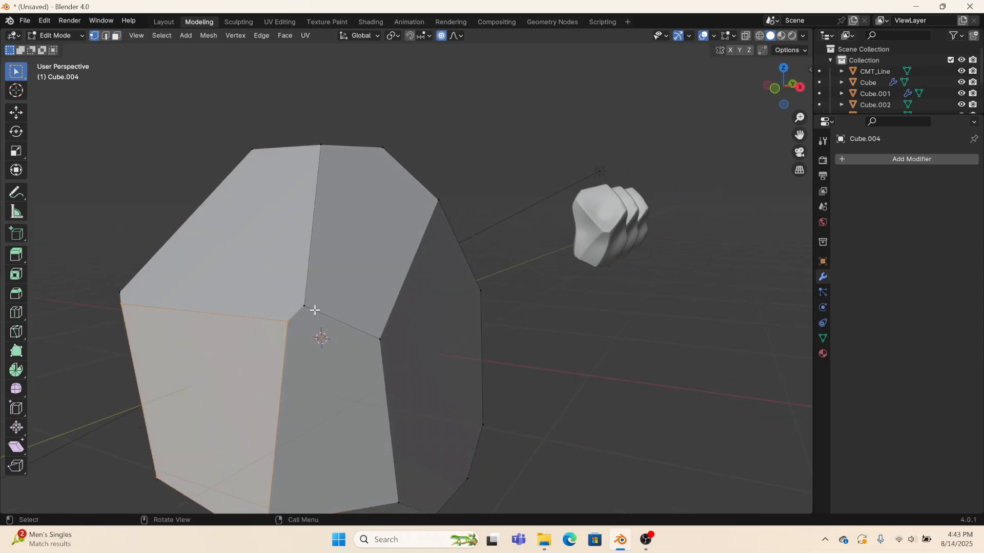
{"action": "left_click", "coordinate": [313, 310]}
{"action": "key", "text": "g"}
{"action": "left_click", "coordinate": [314, 305]}
{"action": "key", "text": "ctrl+z"}
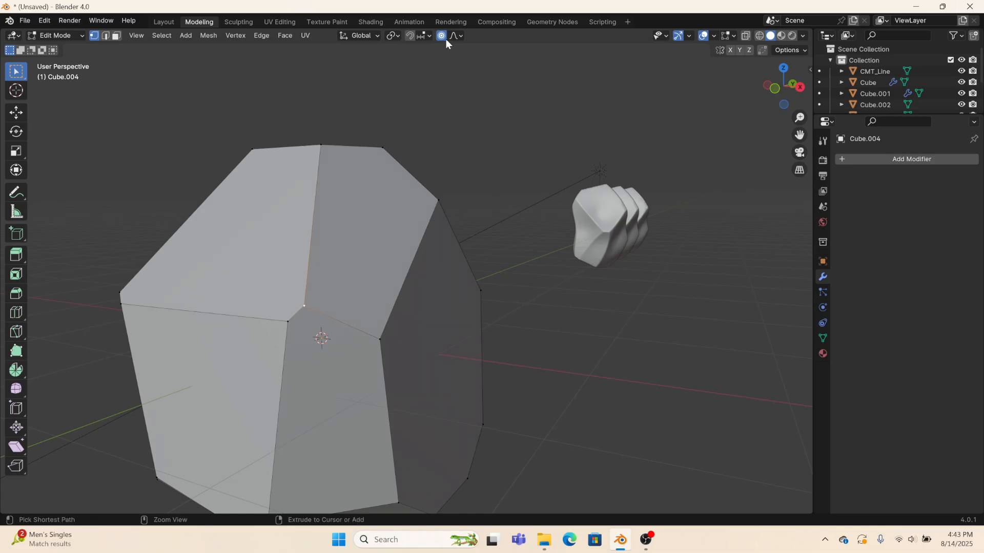
Step: Turn off proportional editing and return to the Layout workspace
{"action": "left_click", "coordinate": [444, 38]}
{"action": "middle_click_drag", "start_coordinate": [313, 192], "coordinate": [453, 209]}
{"action": "scroll", "coordinate": [364, 279], "scroll_direction": "down", "scroll_amount": 4}
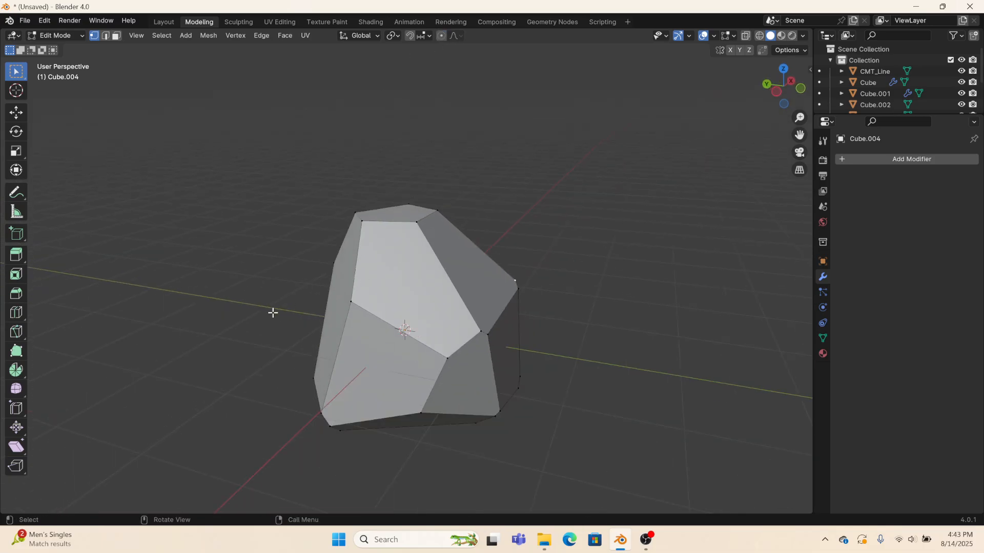
{"action": "middle_click_drag", "start_coordinate": [273, 312], "coordinate": [287, 278]}
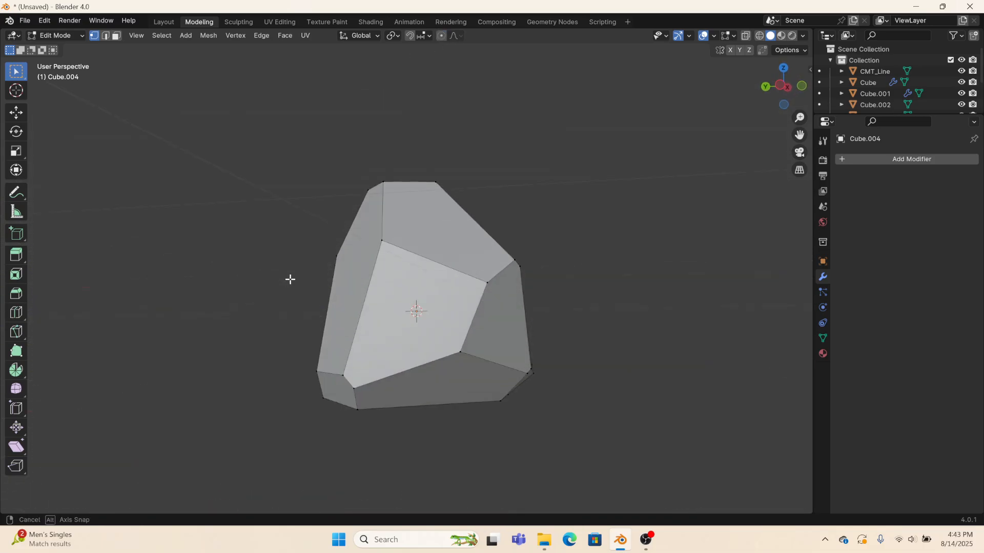
{"action": "left_click", "coordinate": [162, 22]}
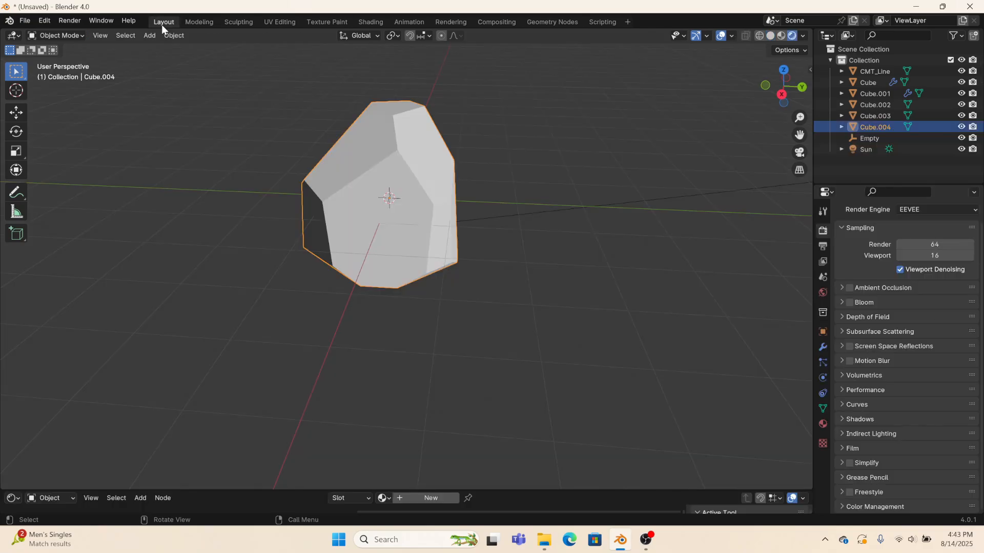
Step: Add a Bevel modifier to the carved rock and check the beveled edges up close
{"action": "left_click", "coordinate": [822, 347]}
{"action": "middle_click_drag", "start_coordinate": [462, 168], "coordinate": [770, 231]}
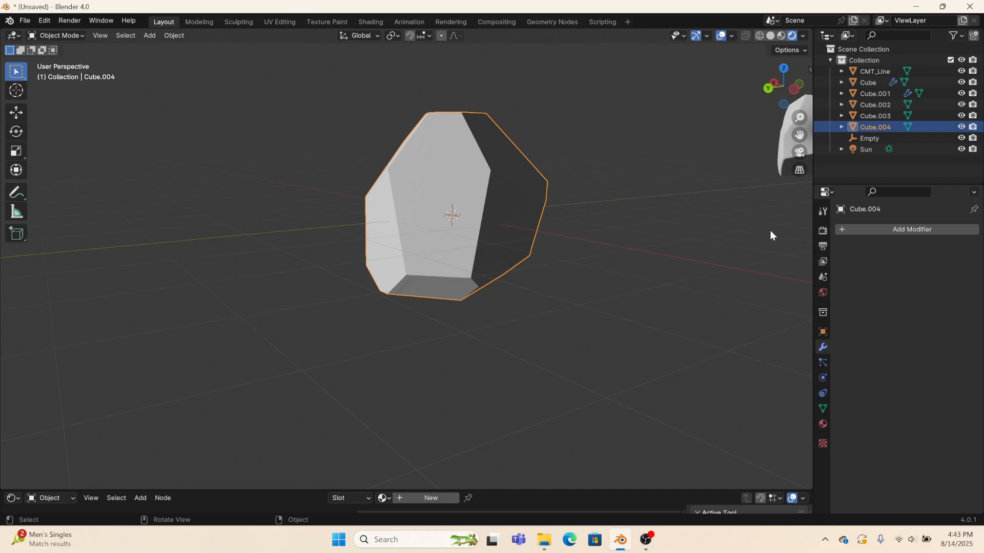
{"action": "left_click", "coordinate": [859, 229]}
{"action": "mouse_move", "coordinate": [858, 229]}
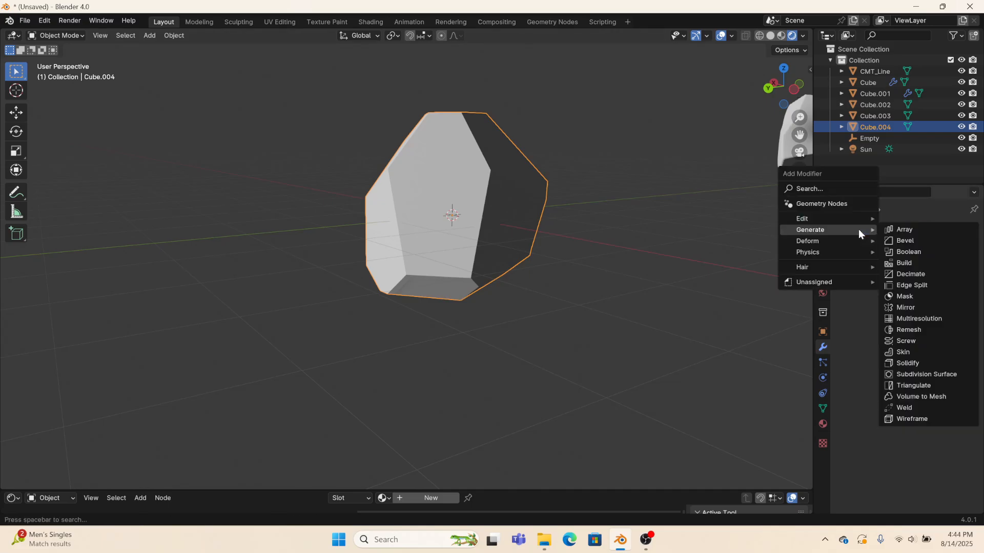
{"action": "left_click", "coordinate": [905, 241]}
{"action": "middle_click_drag", "start_coordinate": [543, 241], "coordinate": [339, 430]}
{"action": "scroll", "coordinate": [412, 261], "scroll_direction": "up", "scroll_amount": 4}
{"action": "middle_click_drag", "start_coordinate": [264, 313], "coordinate": [410, 321]}
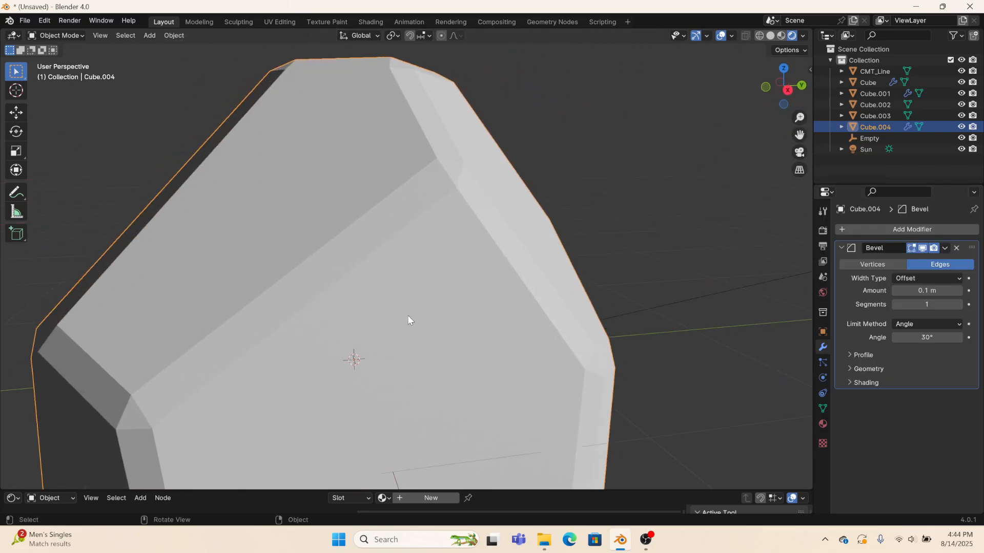
{"action": "scroll", "coordinate": [431, 312], "scroll_direction": "down", "scroll_amount": 4}
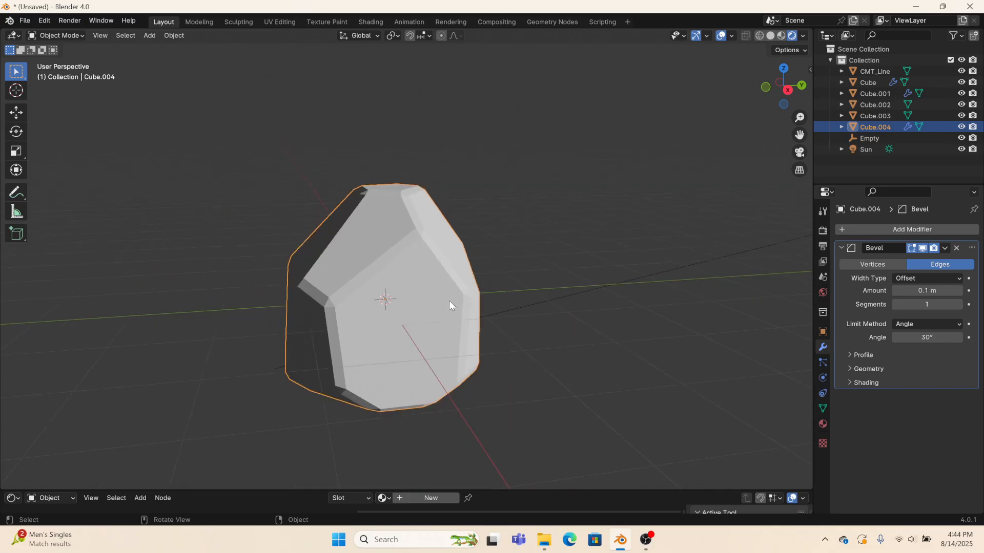
Step: Set the Bevel modifier to 2 segments with an amount of 0.01 m
{"action": "left_click", "coordinate": [959, 305]}
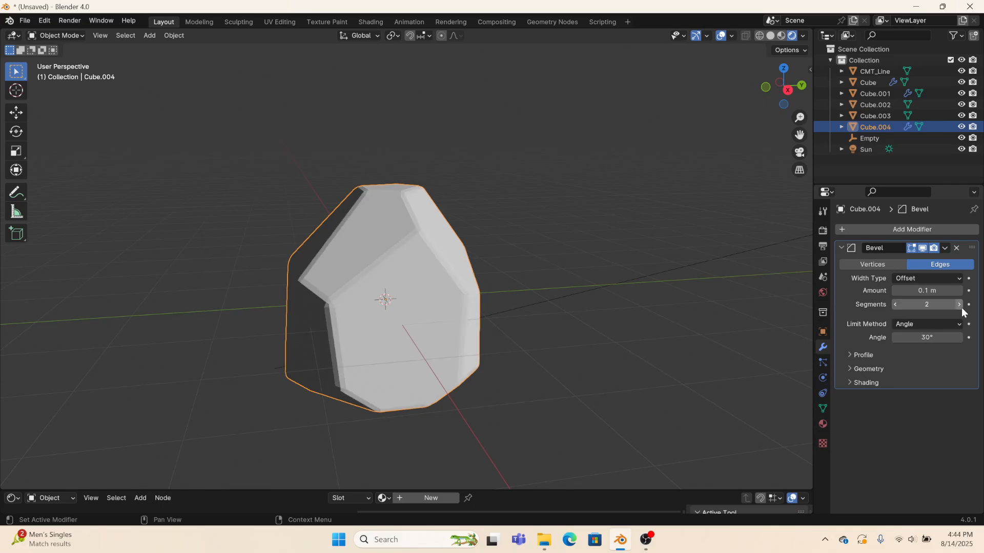
{"action": "left_click", "coordinate": [897, 289]}
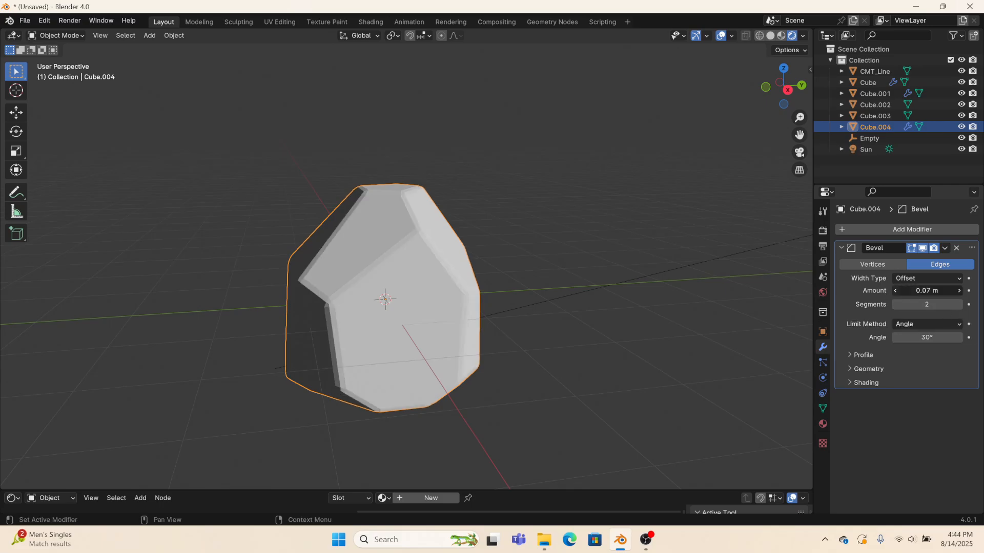
{"action": "left_click", "coordinate": [896, 289]}
{"action": "left_click", "coordinate": [896, 289]}
{"action": "left_click", "coordinate": [897, 289]}
{"action": "left_click", "coordinate": [896, 289]}
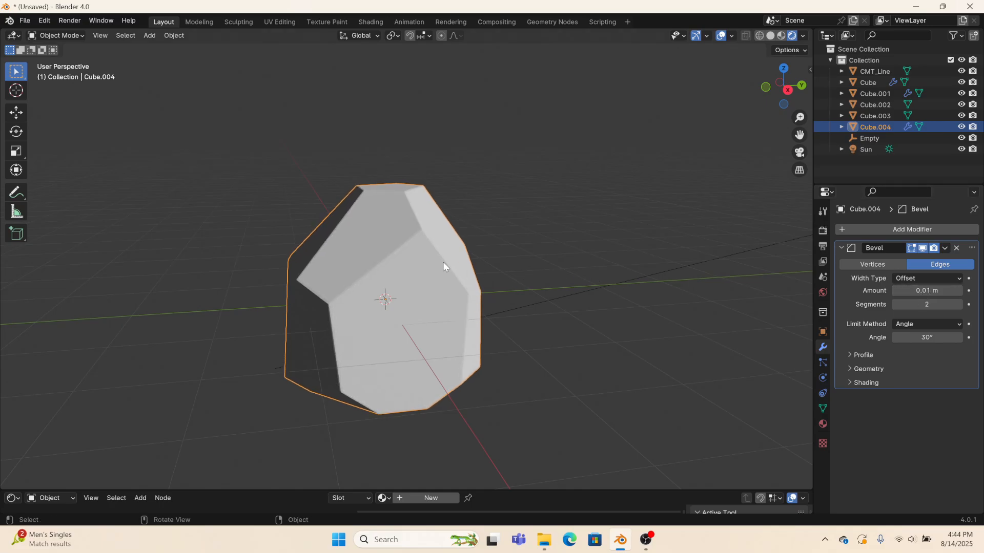
Step: Shade the rock smooth and enlarge the node editor area below the viewport
{"action": "scroll", "coordinate": [430, 259], "scroll_direction": "up", "scroll_amount": 2}
{"action": "right_click", "coordinate": [416, 253]}
{"action": "left_click", "coordinate": [416, 253]}
{"action": "middle_click_drag", "start_coordinate": [519, 271], "coordinate": [479, 273]}
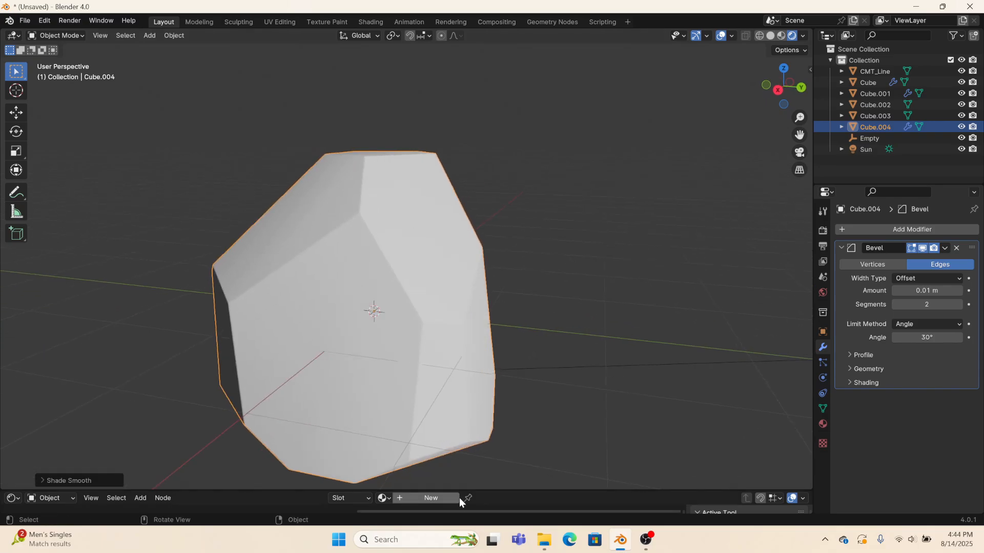
{"action": "left_click_drag", "start_coordinate": [490, 490], "coordinate": [522, 379]}
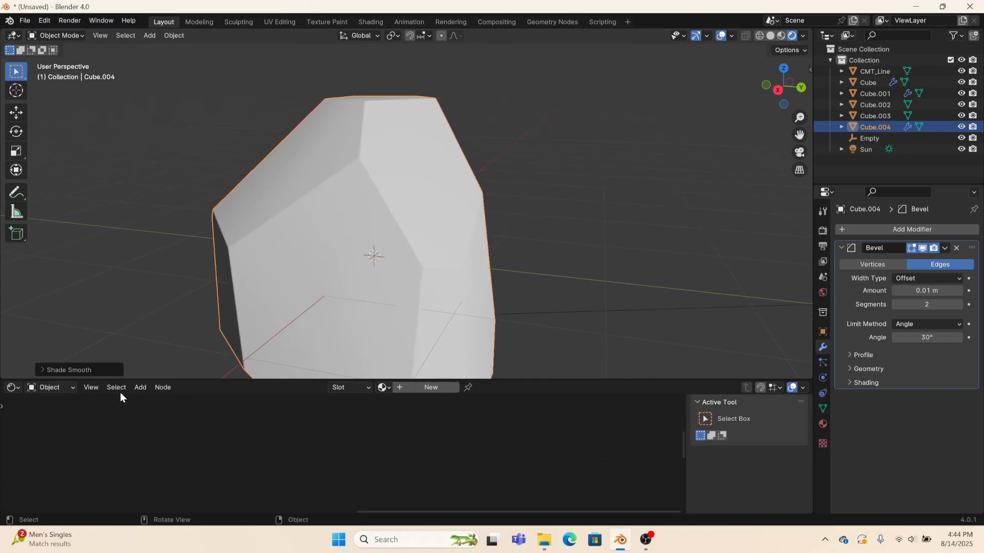
{"action": "left_click", "coordinate": [17, 390]}
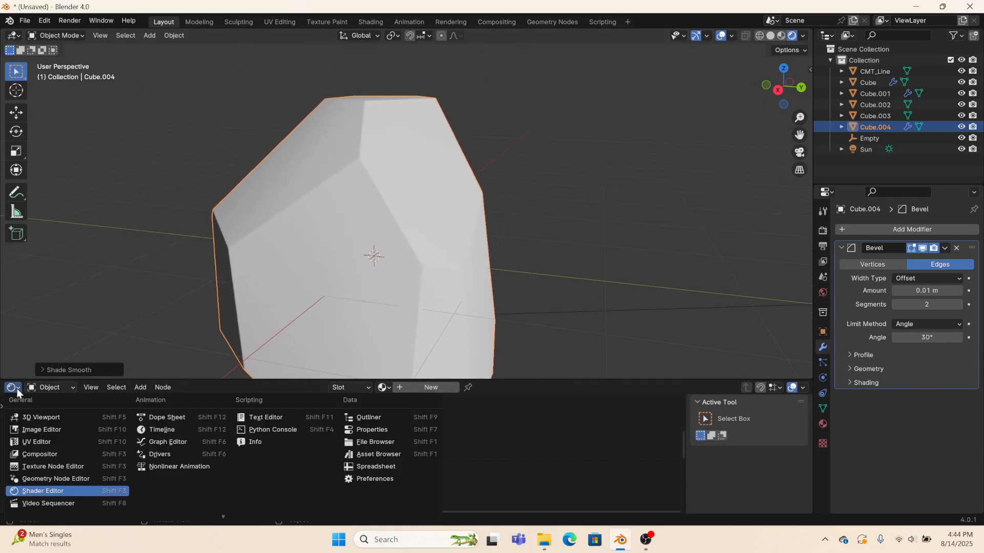
{"action": "left_click", "coordinate": [50, 478]}
{"action": "left_click", "coordinate": [361, 387]}
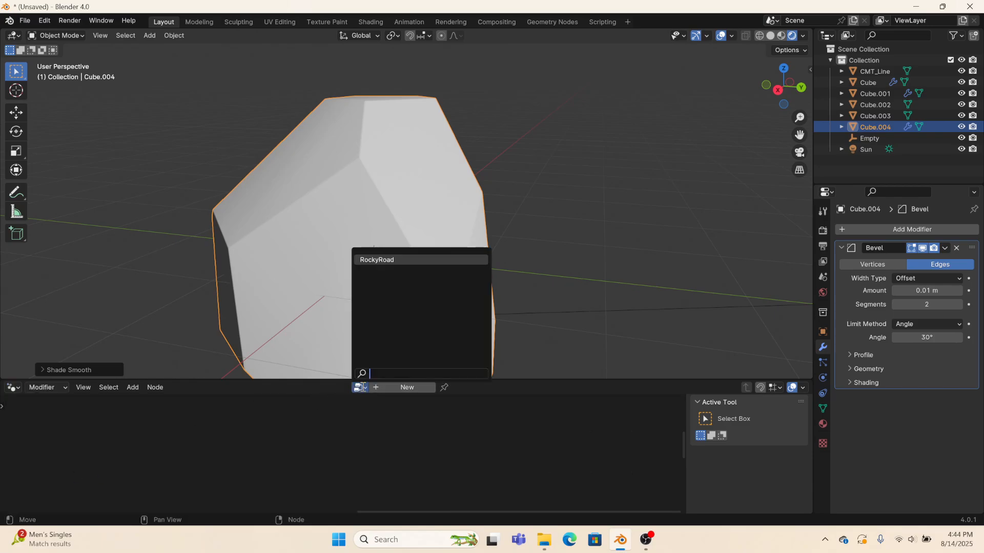
{"action": "left_click", "coordinate": [854, 229]}
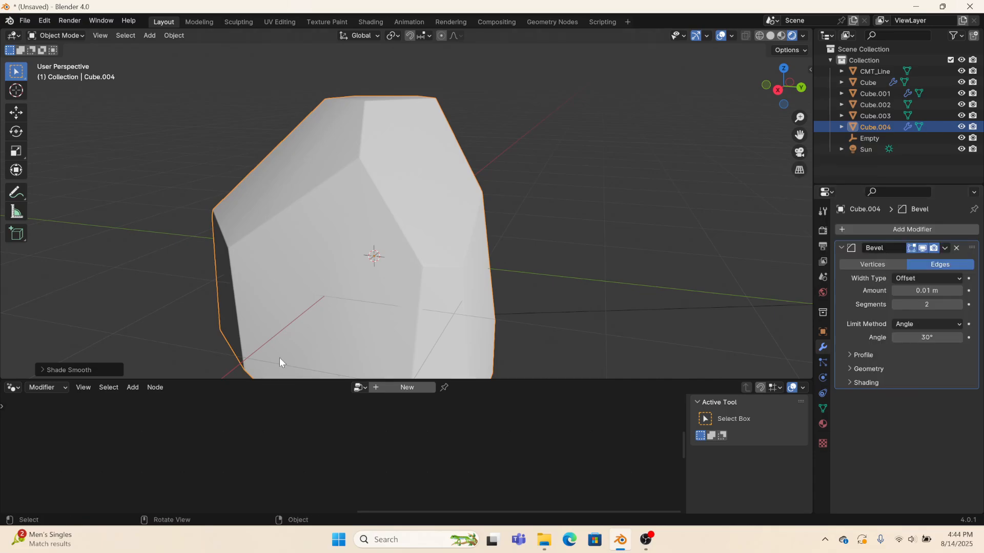
{"action": "left_click", "coordinate": [12, 388]}
{"action": "left_click", "coordinate": [44, 491]}
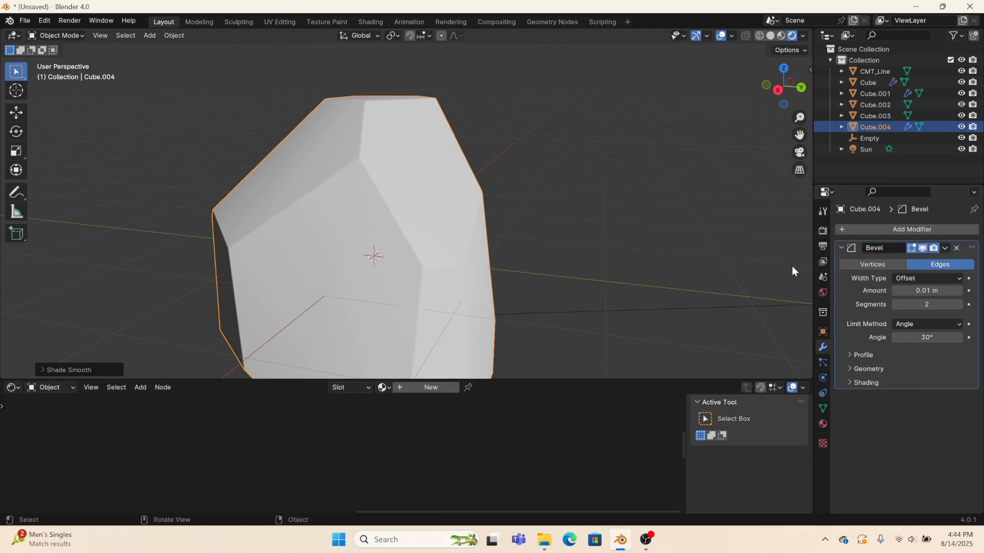
Step: Add a Geometry Nodes modifier using the RockyRoad group and name its Unsigned Angle output attribute "edgy"
{"action": "left_click", "coordinate": [853, 233]}
{"action": "mouse_move", "coordinate": [857, 233]}
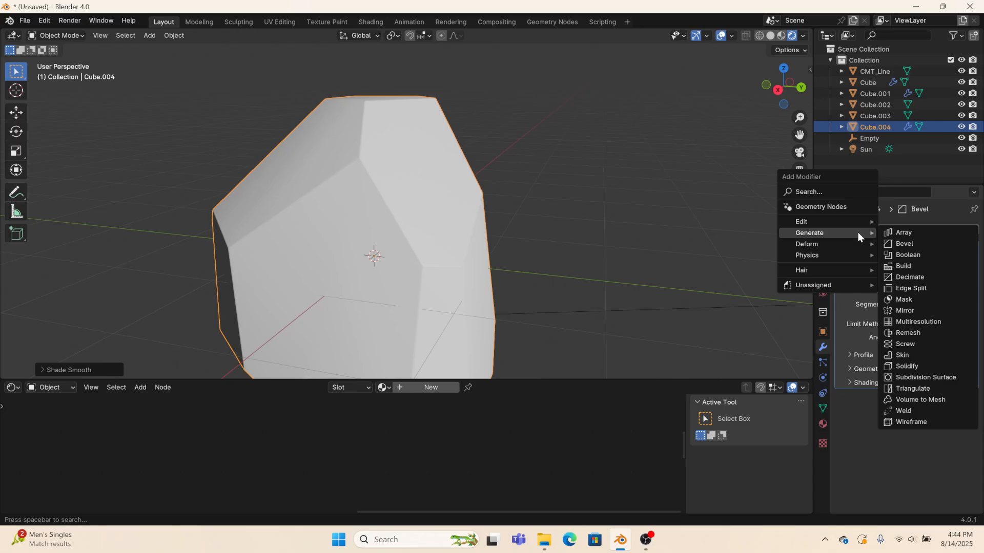
{"action": "left_click", "coordinate": [830, 206]}
{"action": "left_click", "coordinate": [848, 414]}
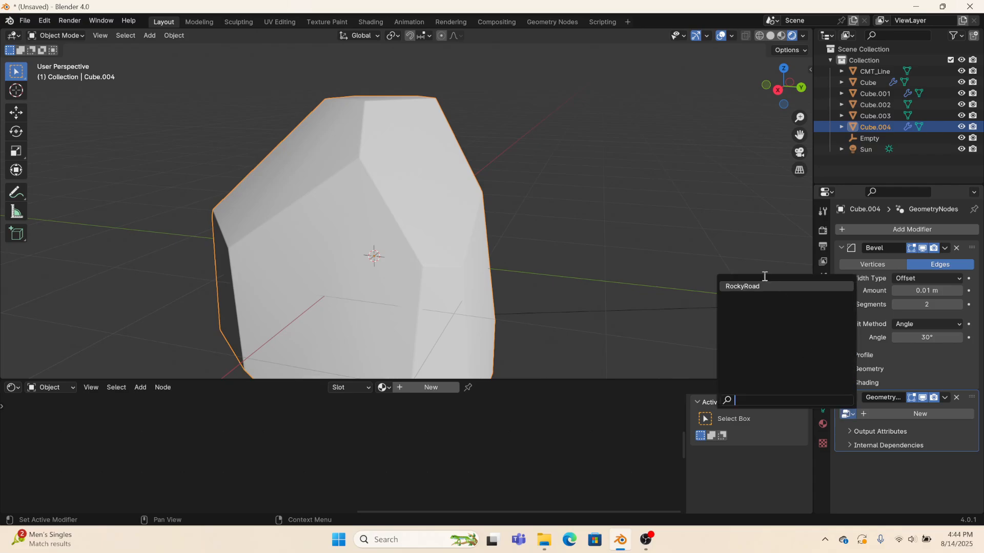
{"action": "left_click", "coordinate": [762, 286]}
{"action": "left_click", "coordinate": [903, 445]}
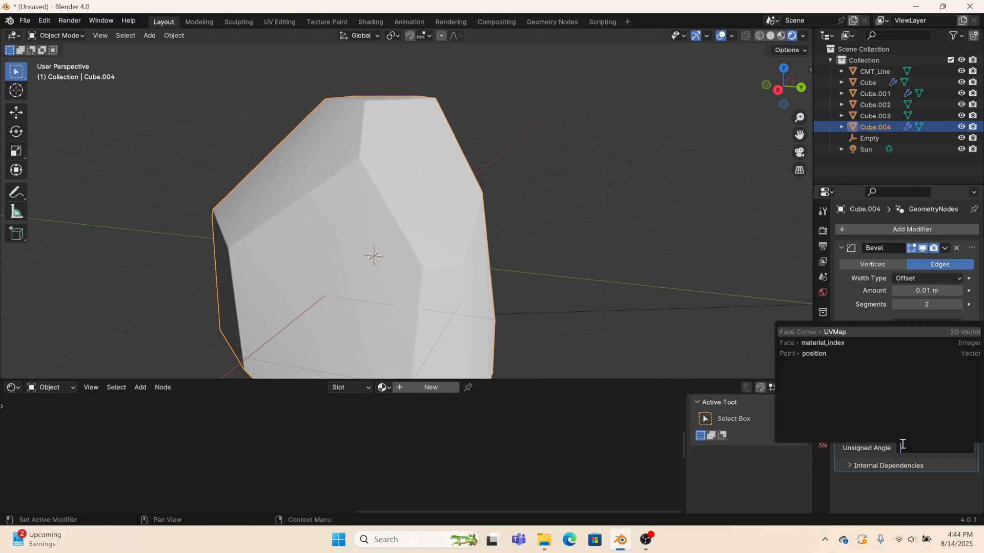
{"action": "type", "text": "edgy"}
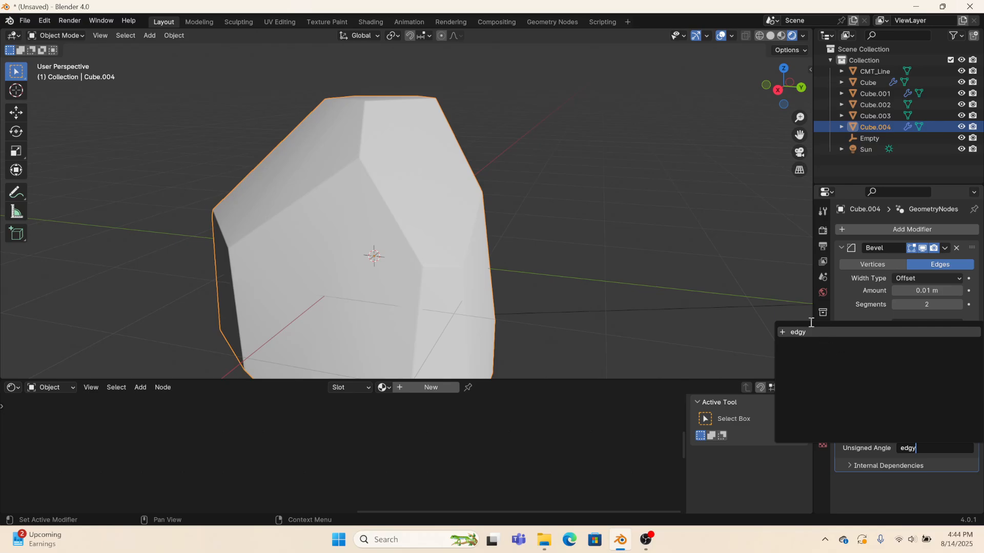
{"action": "key", "text": "Return"}
Step: Assign the ProRock material to the rock and make a separate copy of it named ProRock2
{"action": "left_click", "coordinate": [385, 388]}
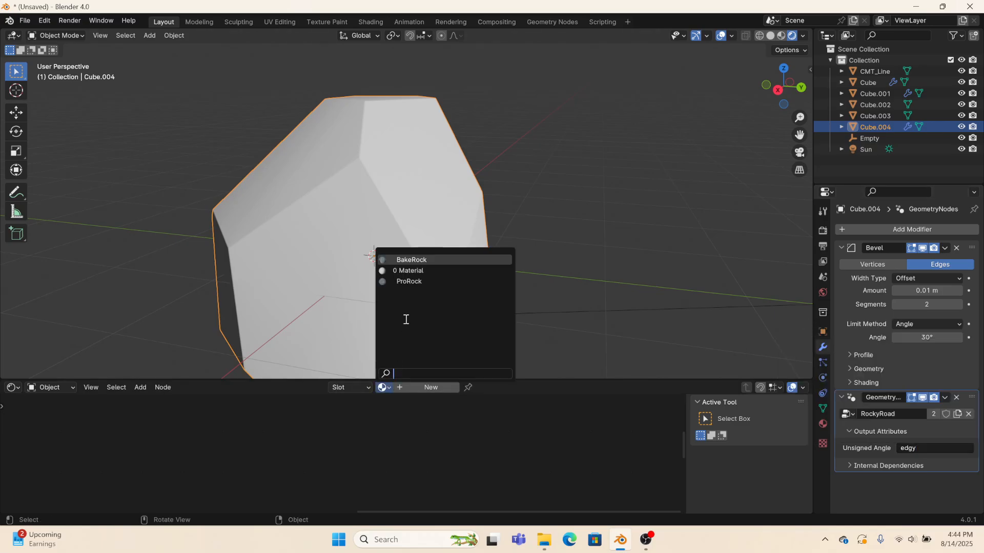
{"action": "left_click", "coordinate": [411, 275]}
{"action": "middle_click_drag", "start_coordinate": [518, 273], "coordinate": [516, 311]}
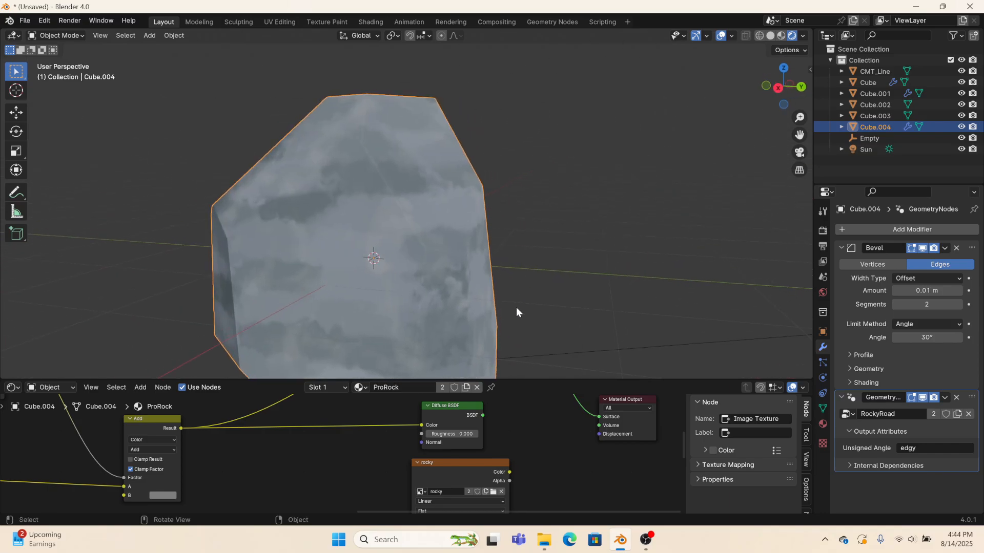
{"action": "left_click", "coordinate": [466, 387]}
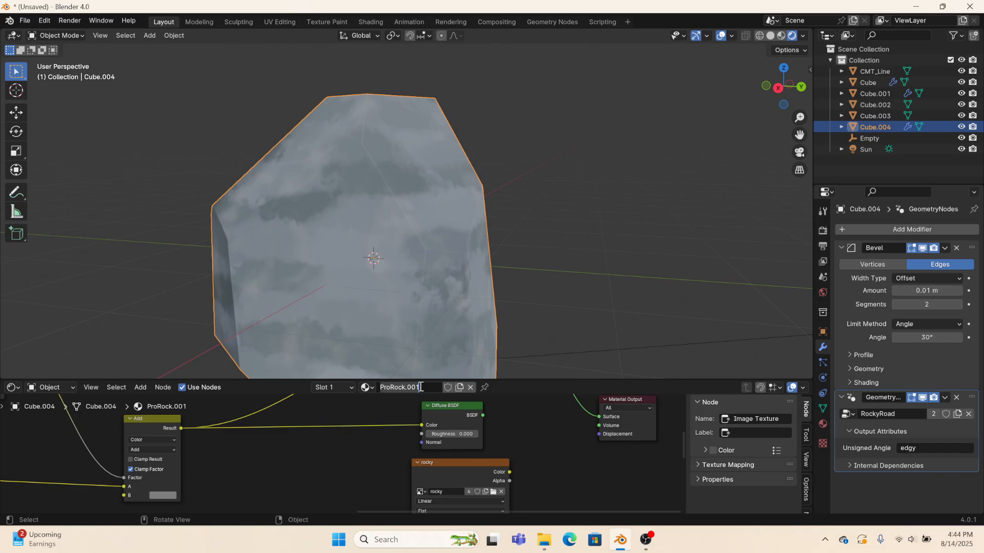
{"action": "left_click", "coordinate": [421, 387]}
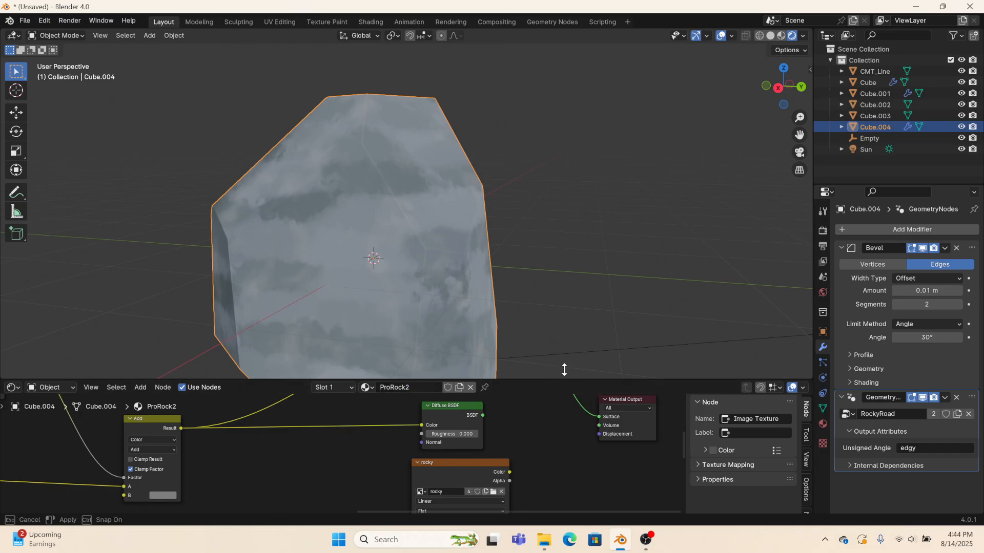
Step: Enlarge the node editor and delete the extra Diffuse BSDF and rocky Image Texture nodes from ProRock2
{"action": "left_click_drag", "start_coordinate": [567, 380], "coordinate": [615, 265]}
{"action": "left_click_drag", "start_coordinate": [429, 336], "coordinate": [519, 506]}
{"action": "key", "text": "x"}
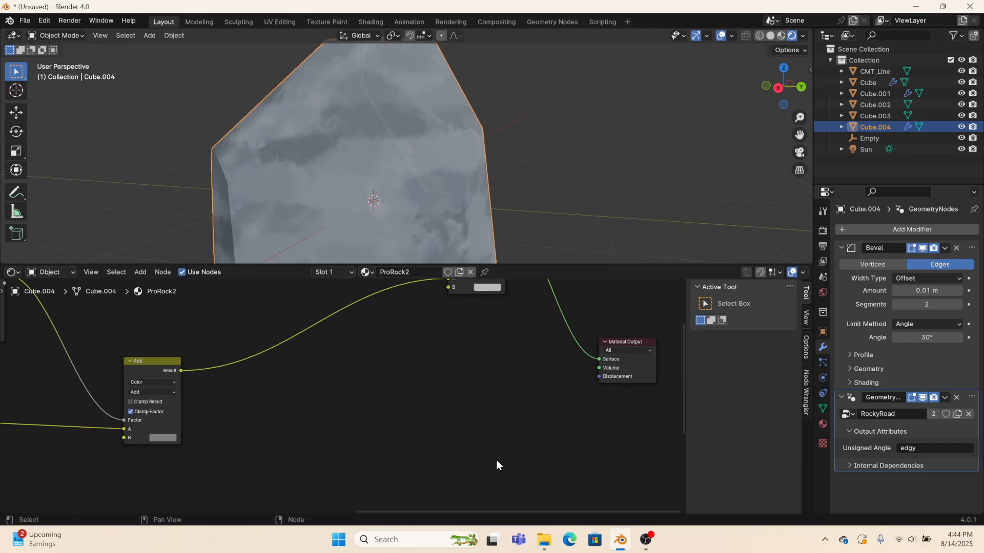
Step: Connect the edgy attribute's Color Ramp color directly to the Material Output surface and enlarge the viewport to preview the edge mask
{"action": "middle_click_drag", "start_coordinate": [413, 419], "coordinate": [710, 458]}
{"action": "middle_click_drag", "start_coordinate": [410, 379], "coordinate": [576, 412]}
{"action": "middle_click_drag", "start_coordinate": [483, 125], "coordinate": [375, 146]}
{"action": "scroll", "coordinate": [417, 184], "scroll_direction": "up", "scroll_amount": 4}
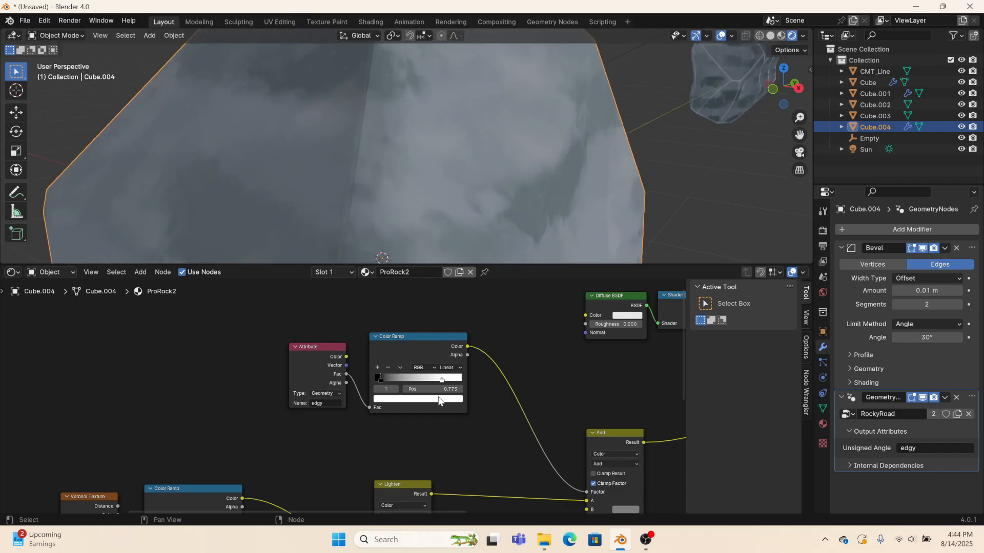
{"action": "mouse_move", "coordinate": [383, 379]}
{"action": "left_mouse_down"}
{"action": "mouse_move", "coordinate": [394, 377]}
{"action": "mouse_move", "coordinate": [383, 377]}
{"action": "left_mouse_up"}
{"action": "scroll", "coordinate": [518, 378], "scroll_direction": "down", "scroll_amount": 2}
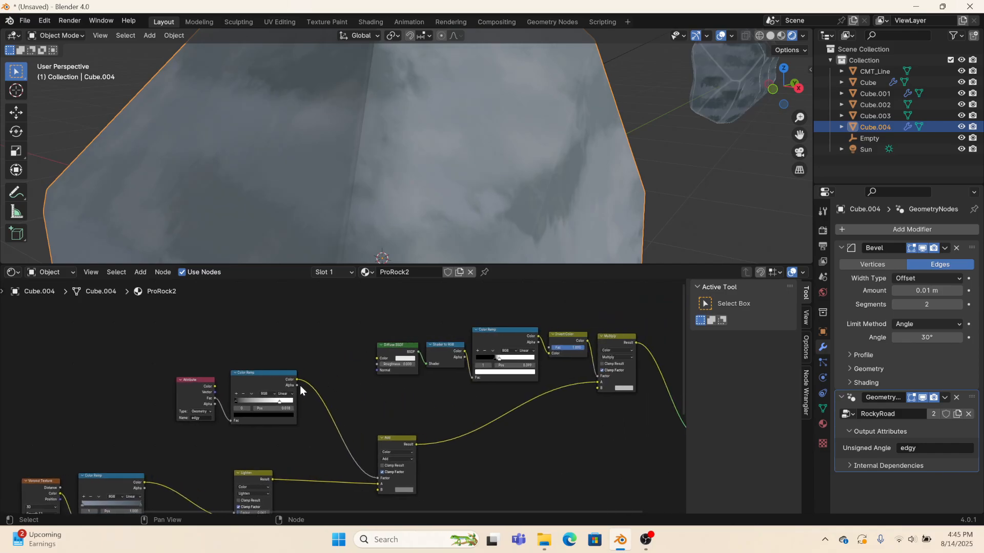
{"action": "left_click_drag", "start_coordinate": [295, 375], "coordinate": [573, 440]}
{"action": "left_click_drag", "start_coordinate": [582, 265], "coordinate": [586, 374]}
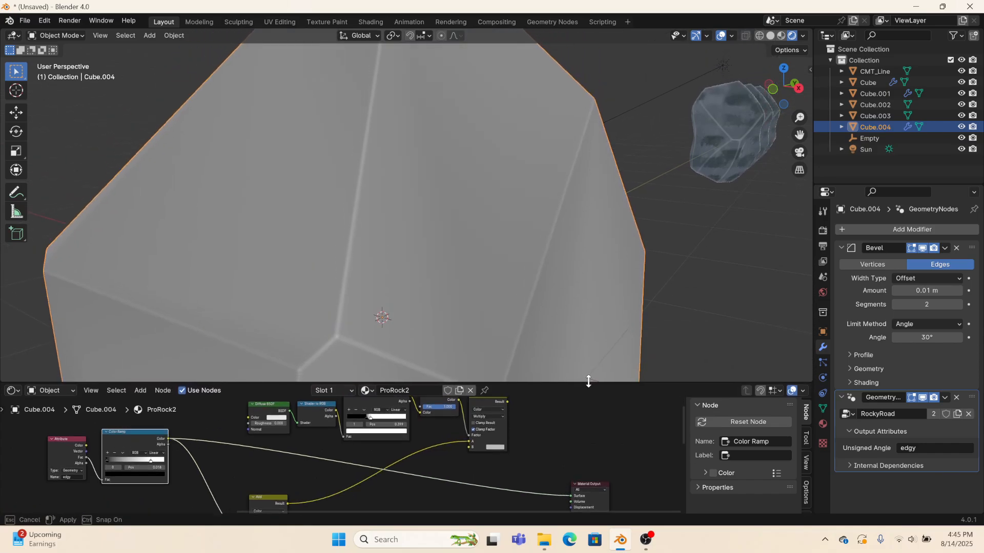
{"action": "middle_click_drag", "start_coordinate": [350, 307], "coordinate": [363, 383]}
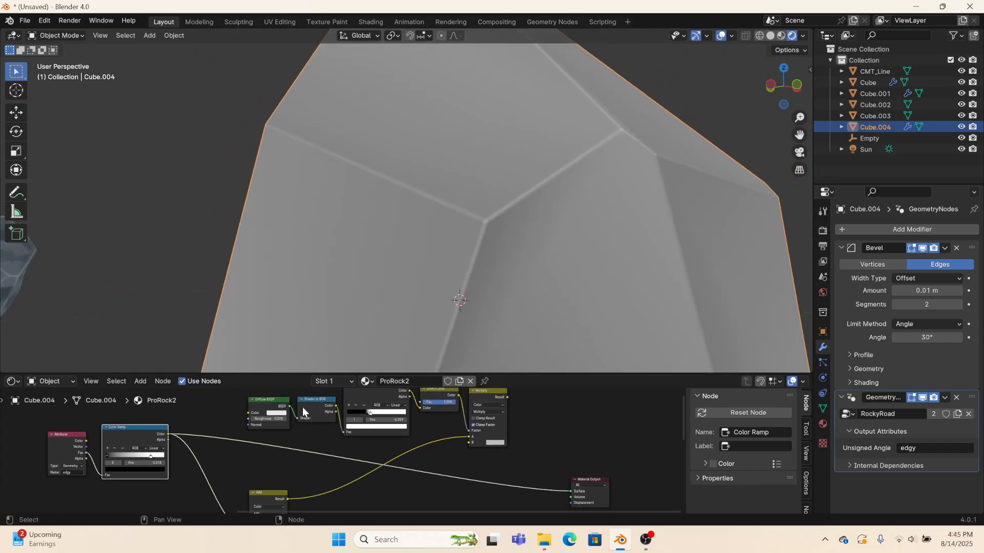
Step: Move the Color Ramp's black stop to 0.211 and check the edge mask around the rock
{"action": "scroll", "coordinate": [148, 450], "scroll_direction": "up", "scroll_amount": 4}
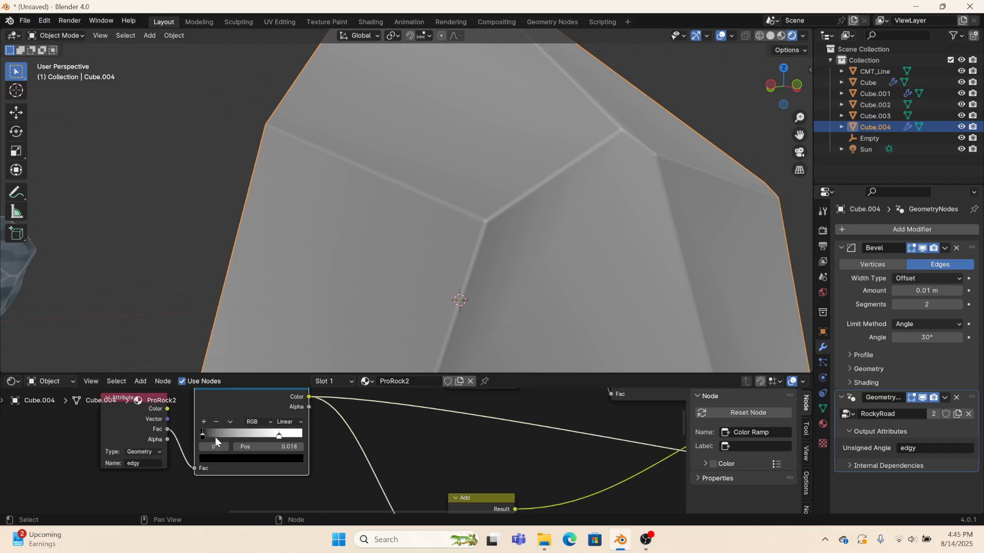
{"action": "left_click_drag", "start_coordinate": [208, 435], "coordinate": [223, 433]}
{"action": "middle_click_drag", "start_coordinate": [318, 328], "coordinate": [760, 277]}
{"action": "scroll", "coordinate": [760, 277], "scroll_direction": "down", "scroll_amount": 3}
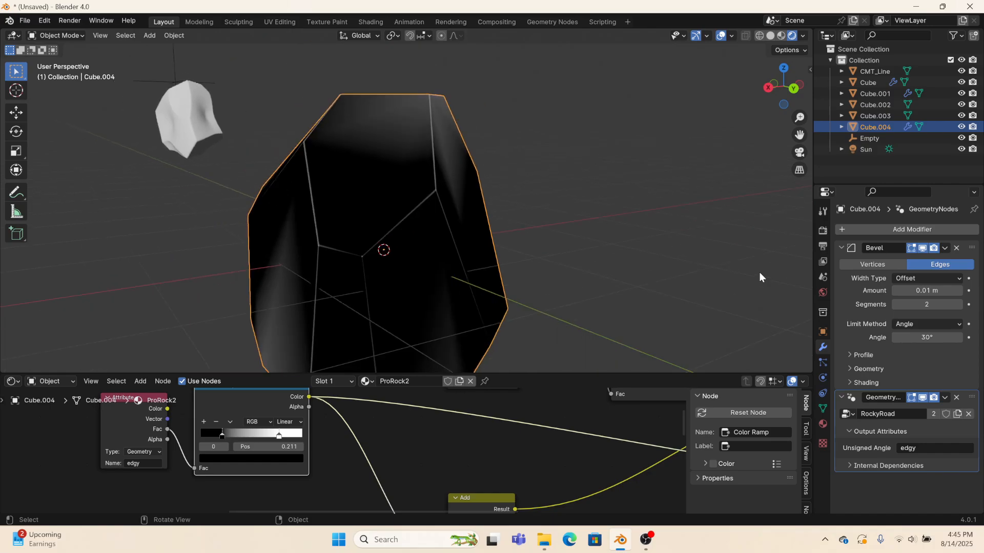
Step: Try 3 Bevel segments with the Color Ramp's black stop at 0.103, and return the Bevel modifier to 2 segments
{"action": "left_click", "coordinate": [957, 305]}
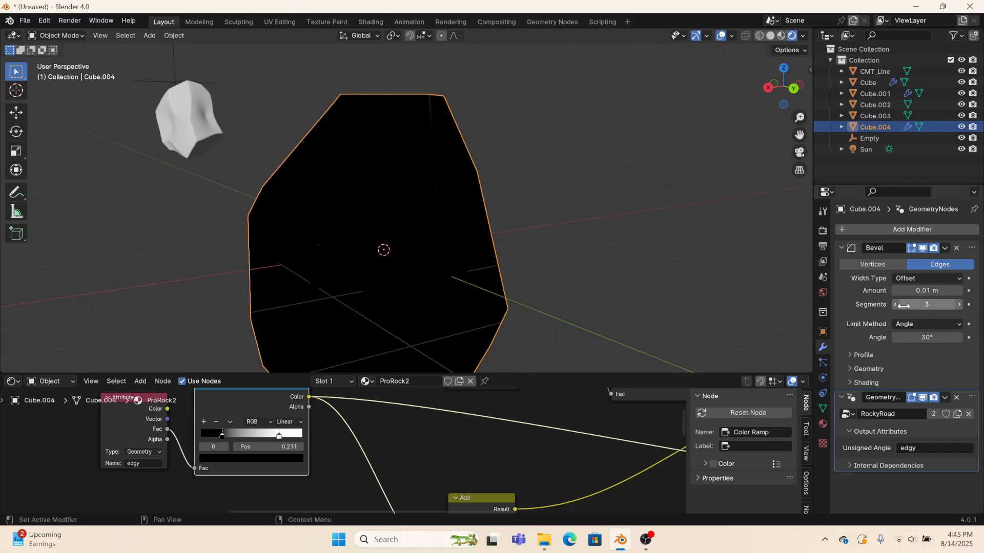
{"action": "left_click_drag", "start_coordinate": [222, 436], "coordinate": [210, 438]}
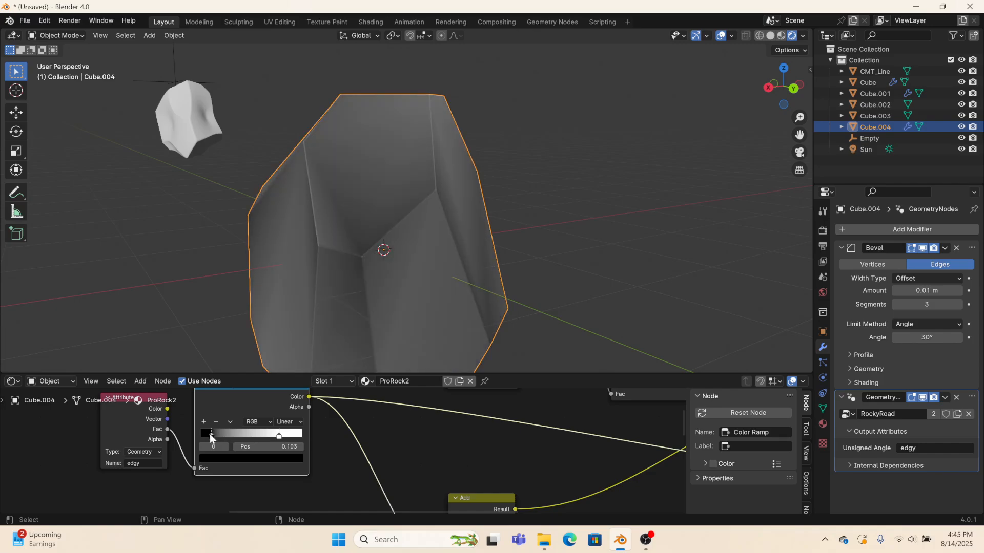
{"action": "left_click", "coordinate": [895, 306]}
{"action": "middle_click_drag", "start_coordinate": [494, 250], "coordinate": [601, 260]}
Step: Collapse the existing modifiers and add a second Bevel modifier with 10 segments
{"action": "left_click", "coordinate": [841, 248]}
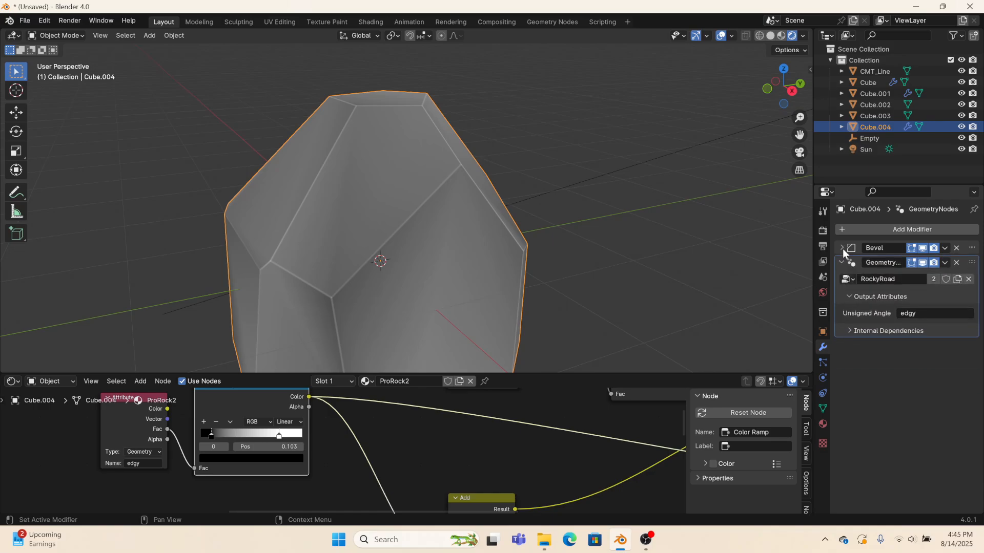
{"action": "left_click", "coordinate": [841, 261]}
{"action": "left_click", "coordinate": [864, 231]}
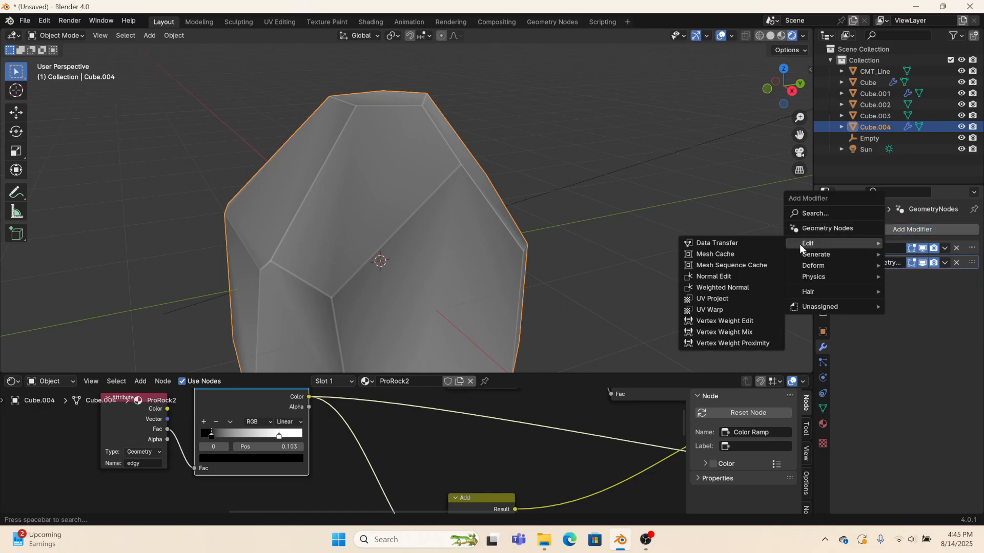
{"action": "mouse_move", "coordinate": [830, 254]}
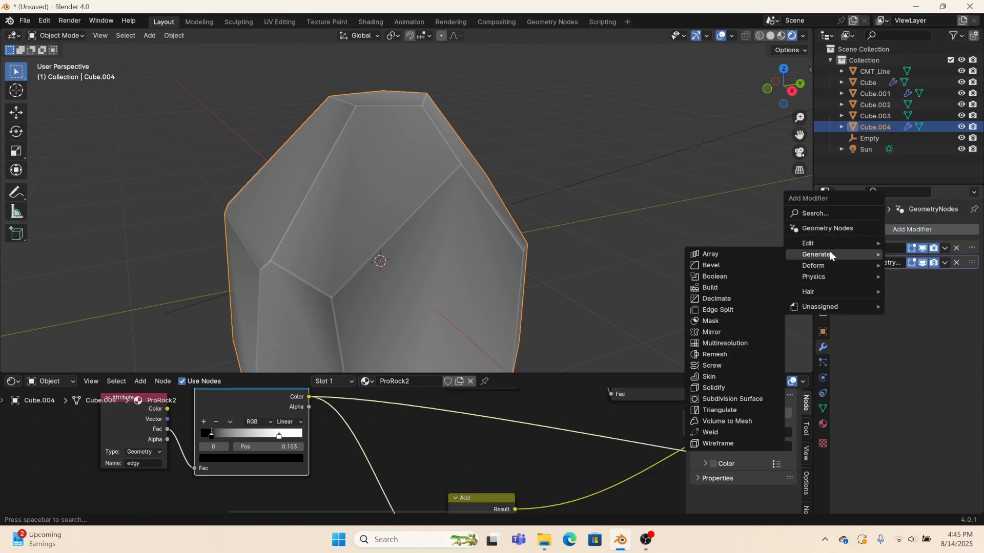
{"action": "left_click", "coordinate": [730, 264]}
{"action": "left_click_drag", "start_coordinate": [959, 335], "coordinate": [976, 336]}
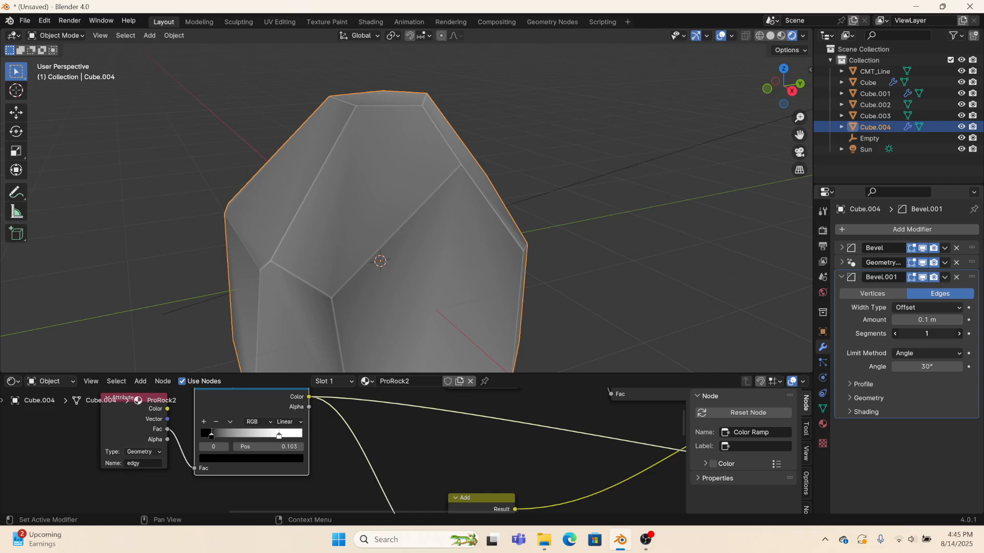
Step: Remove the second Bevel modifier, undo the removal, and move it above the Geometry Nodes modifier
{"action": "left_click", "coordinate": [947, 278]}
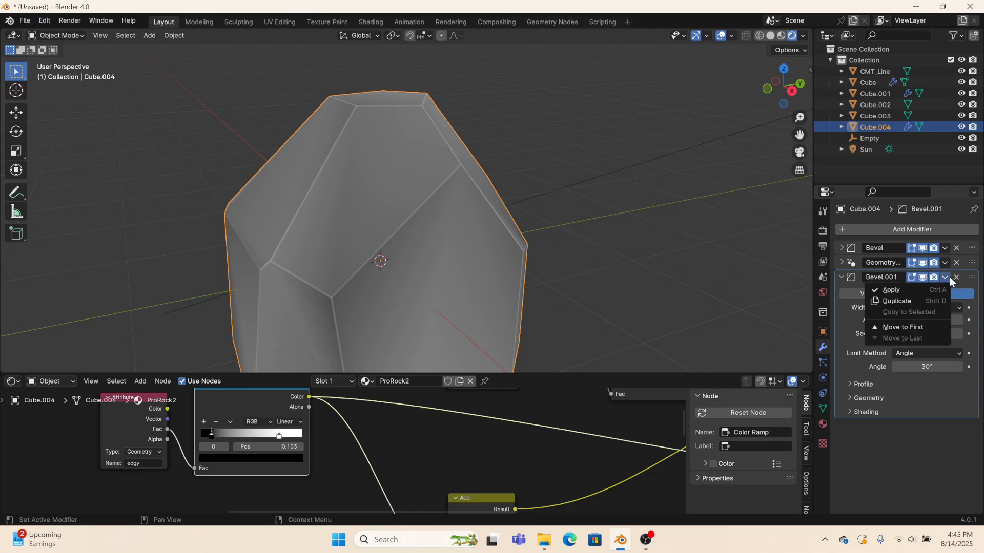
{"action": "left_click", "coordinate": [956, 277]}
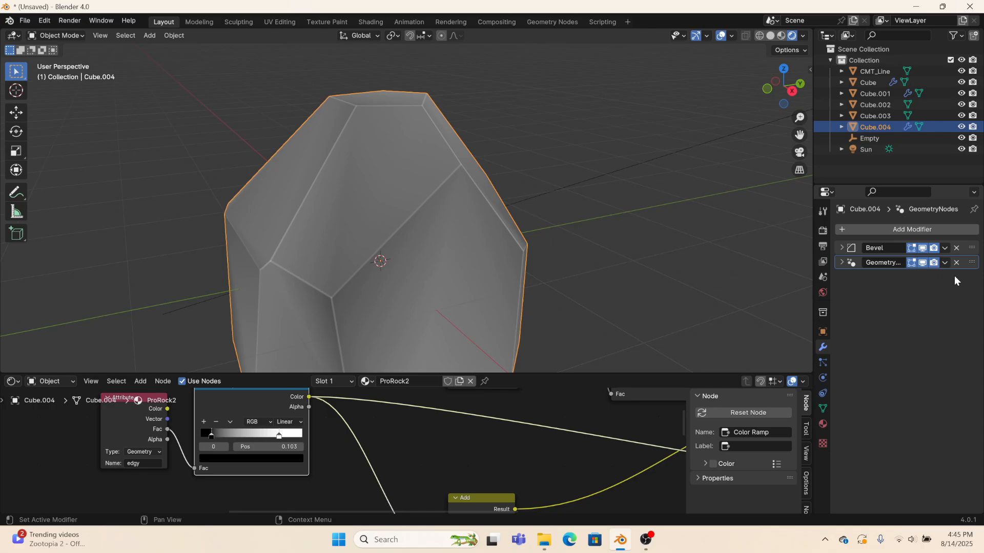
{"action": "key", "text": "ctrl+z"}
{"action": "left_click_drag", "start_coordinate": [974, 277], "coordinate": [973, 262]}
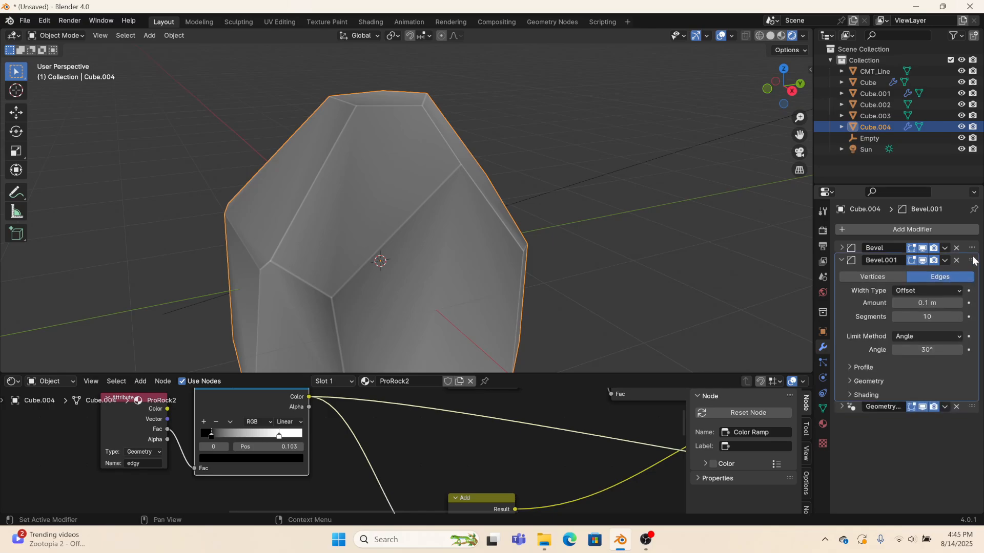
Step: Reduce the second Bevel modifier to 1 segment
{"action": "left_click", "coordinate": [895, 322]}
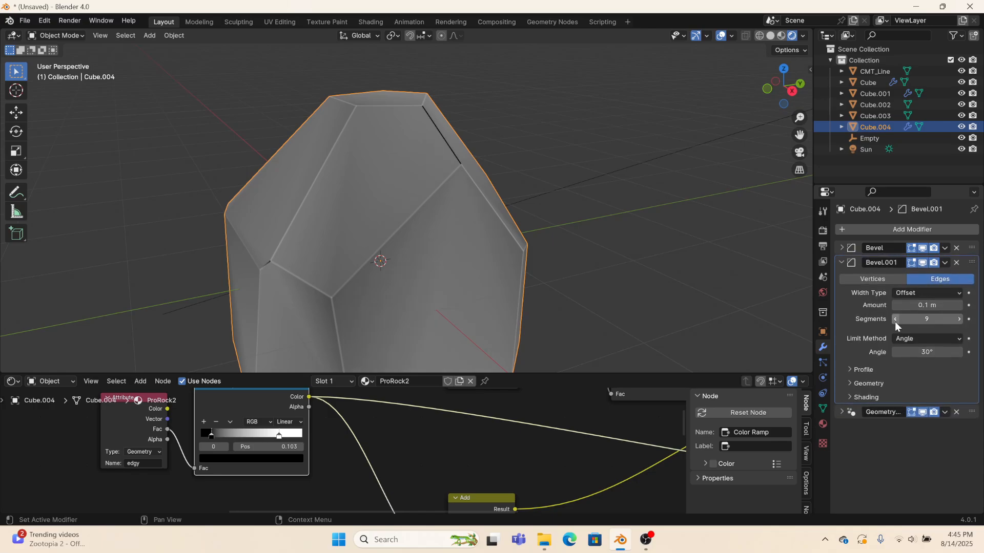
{"action": "left_click", "coordinate": [895, 322]}
{"action": "left_click", "coordinate": [895, 323]}
{"action": "left_click", "coordinate": [895, 323]}
{"action": "left_click", "coordinate": [895, 322]}
{"action": "left_click", "coordinate": [895, 322]}
{"action": "left_click", "coordinate": [895, 322]}
{"action": "left_click", "coordinate": [895, 323]}
{"action": "left_click", "coordinate": [895, 322]}
Step: Lower the second Bevel modifier's amount to 0.01 m and inspect the rock's edges
{"action": "left_click", "coordinate": [893, 304]}
{"action": "left_click", "coordinate": [894, 305]}
{"action": "left_click", "coordinate": [894, 305]}
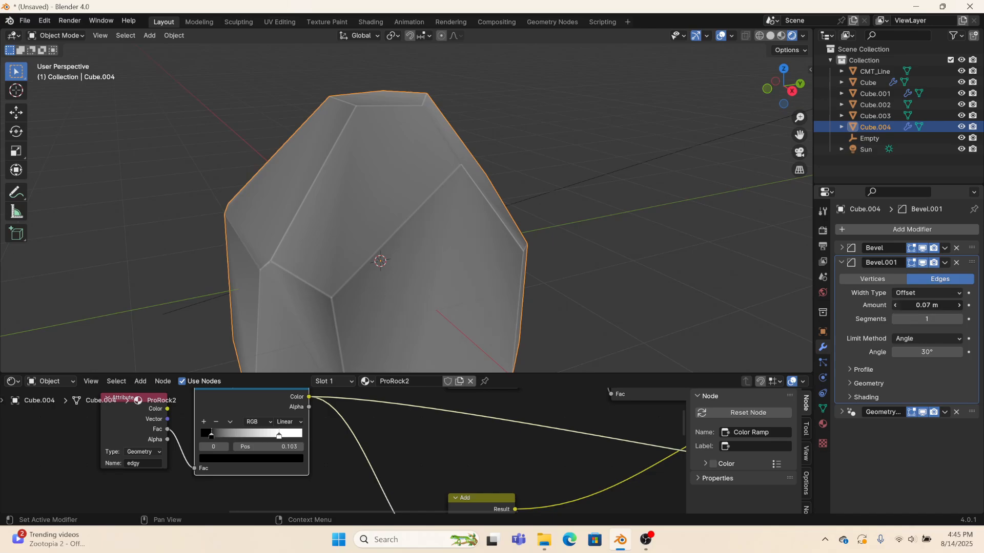
{"action": "left_click", "coordinate": [893, 304]}
{"action": "left_click", "coordinate": [893, 305]}
{"action": "left_click", "coordinate": [894, 304]}
{"action": "left_click", "coordinate": [893, 305]}
{"action": "left_click", "coordinate": [894, 305]}
{"action": "left_click", "coordinate": [894, 305]}
{"action": "middle_click_drag", "start_coordinate": [538, 256], "coordinate": [526, 221]}
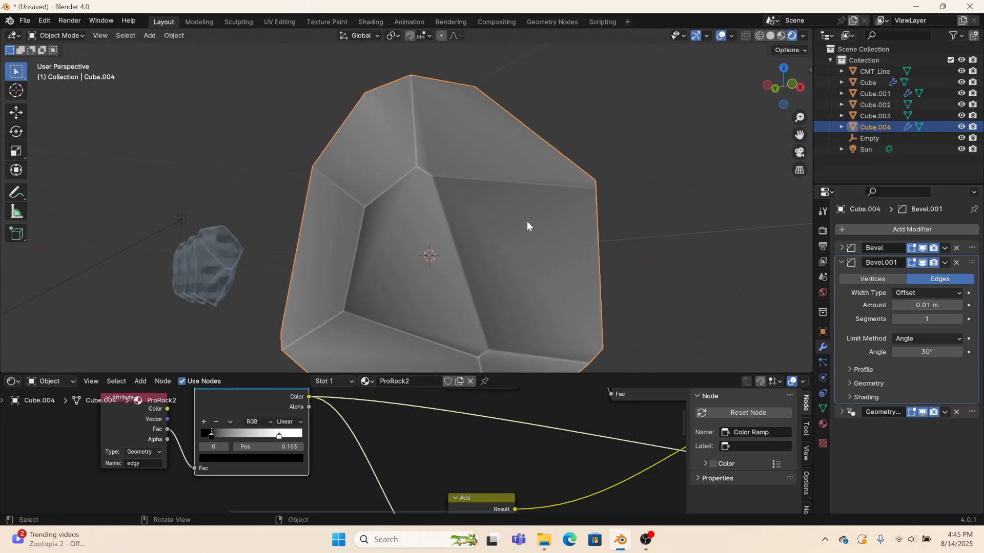
Step: Replace the second Bevel modifier with a Smooth modifier placed above the Geometry Nodes modifier
{"action": "left_click", "coordinate": [956, 262]}
{"action": "left_click", "coordinate": [929, 228]}
{"action": "mouse_move", "coordinate": [929, 226]}
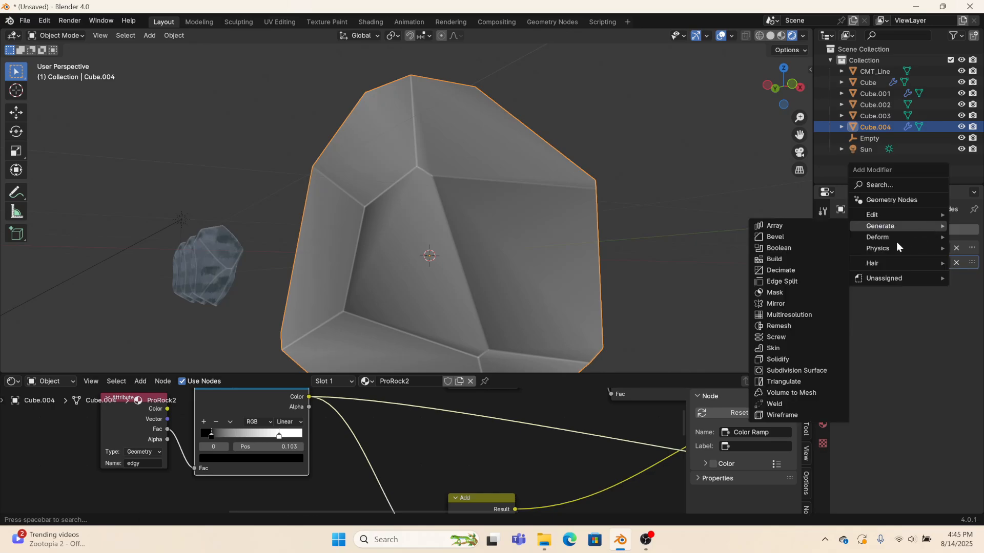
{"action": "mouse_move", "coordinate": [879, 238]}
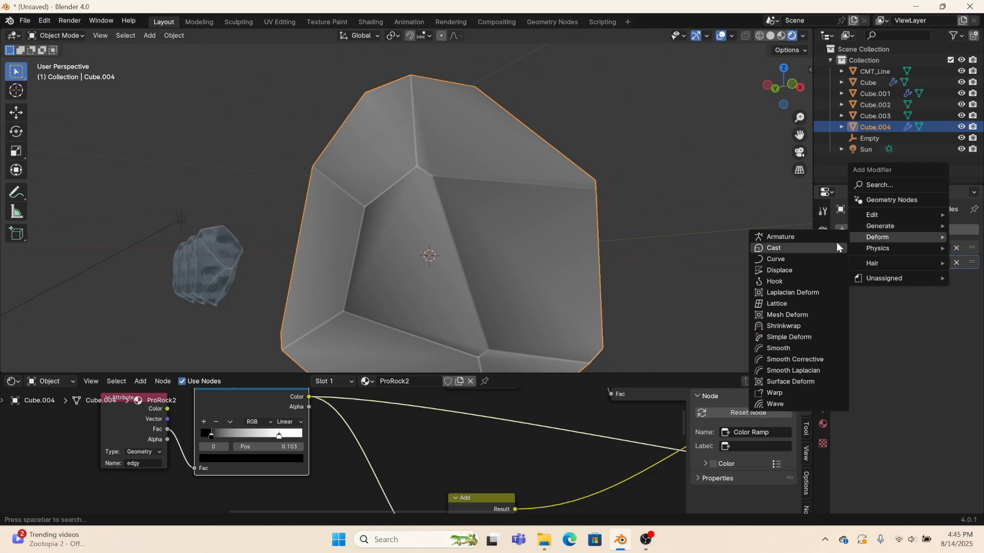
{"action": "left_click", "coordinate": [782, 348]}
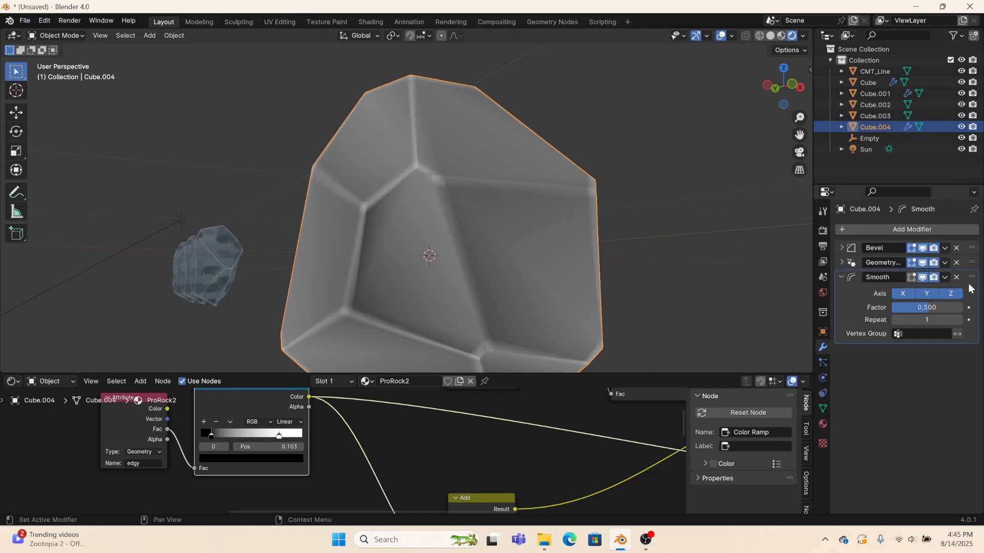
{"action": "mouse_move", "coordinate": [681, 251]}
{"action": "middle_mouse_down"}
{"action": "mouse_move", "coordinate": [53, 276]}
{"action": "mouse_move", "coordinate": [402, 256]}
{"action": "middle_mouse_up"}
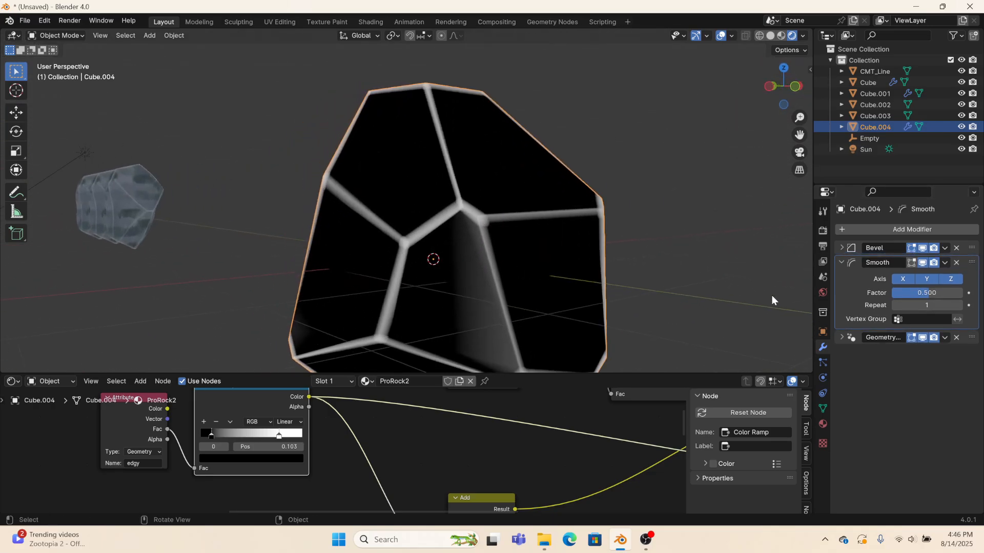
Step: Try a Smooth factor of 0.072 with the Color Ramp's black stop at 0.130, and undo both changes
{"action": "left_click_drag", "start_coordinate": [921, 292], "coordinate": [891, 292]}
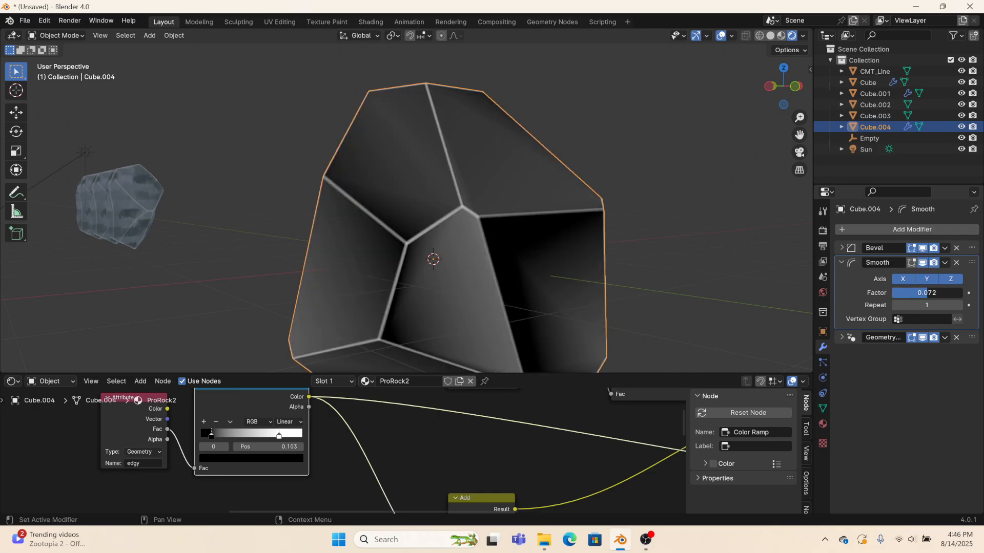
{"action": "mouse_move", "coordinate": [208, 435]}
{"action": "left_mouse_down"}
{"action": "mouse_move", "coordinate": [225, 435]}
{"action": "mouse_move", "coordinate": [213, 436]}
{"action": "left_mouse_up"}
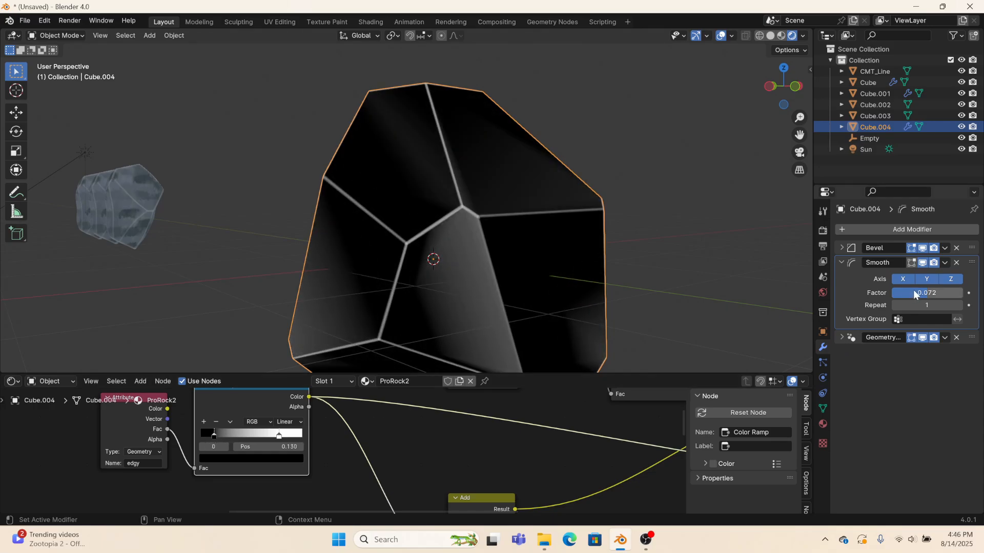
{"action": "key", "text": "ctrl+z"}
{"action": "key", "text": "ctrl+z"}
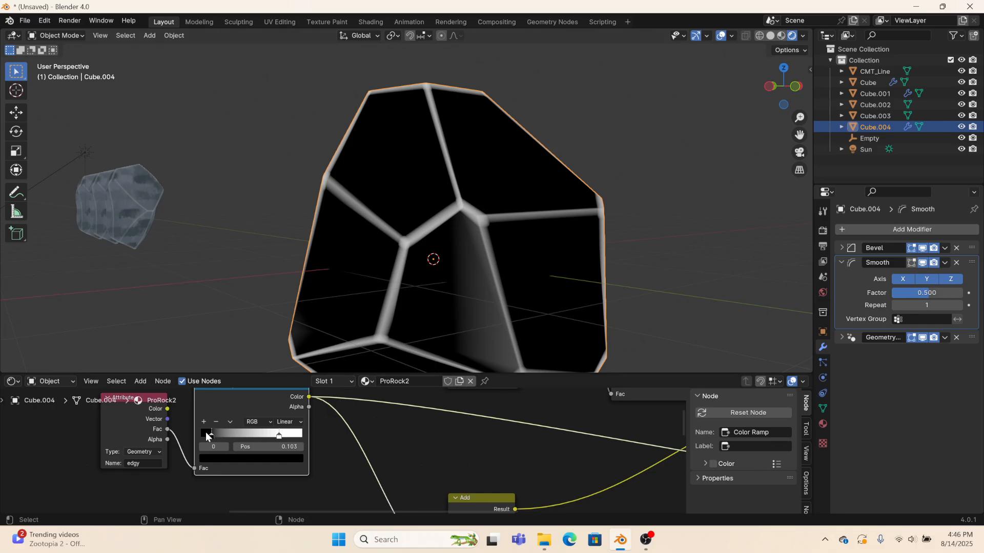
Step: Set the Color Ramp's black stop to 0.154 and check the edge mask around the rock
{"action": "left_click_drag", "start_coordinate": [207, 435], "coordinate": [215, 436]}
{"action": "middle_click_drag", "start_coordinate": [404, 277], "coordinate": [92, 260]}
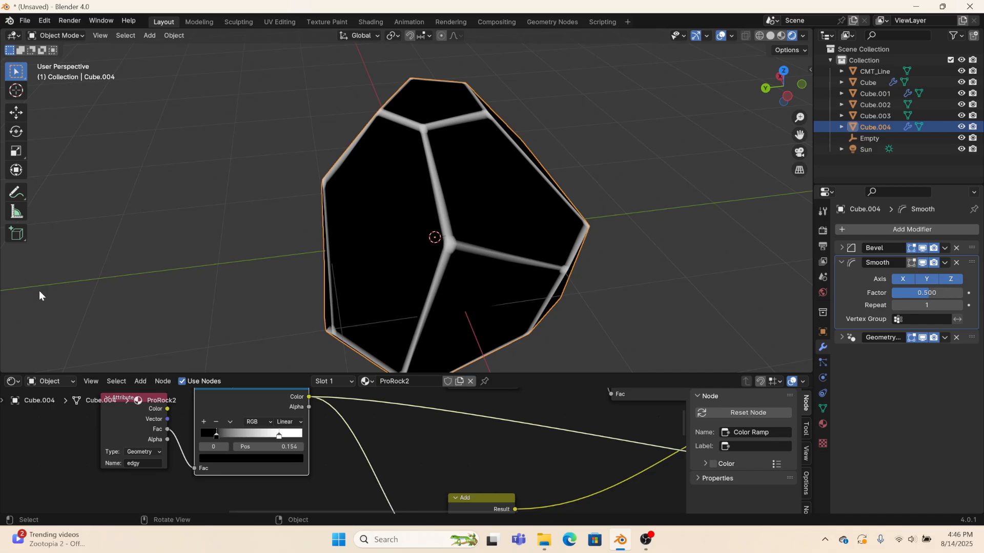
Step: Connect the final Multiply node's result to the Material Output's Surface and inspect the carved rock's shaded edges
{"action": "scroll", "coordinate": [603, 435], "scroll_direction": "down", "scroll_amount": 5}
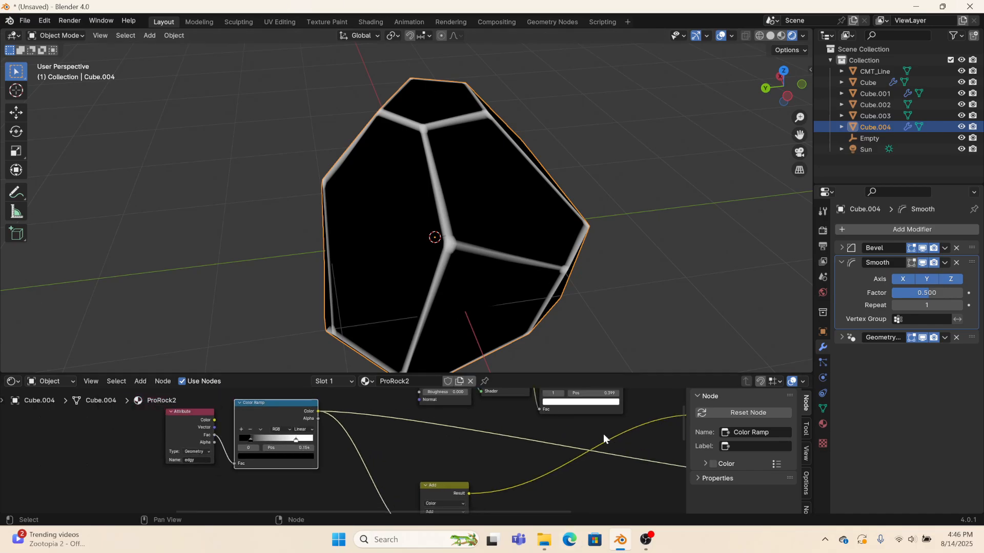
{"action": "middle_click_drag", "start_coordinate": [559, 465], "coordinate": [209, 398]}
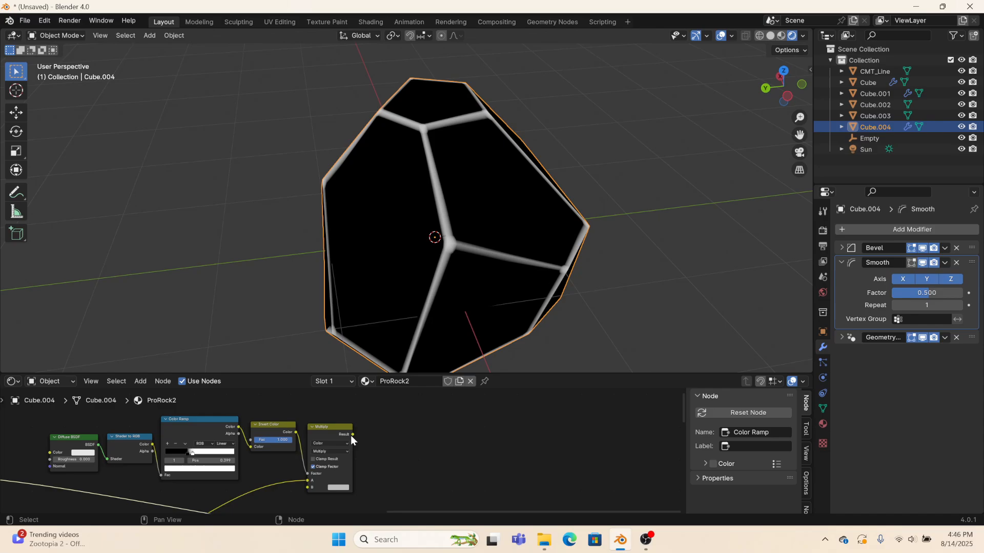
{"action": "left_click_drag", "start_coordinate": [353, 435], "coordinate": [432, 453]}
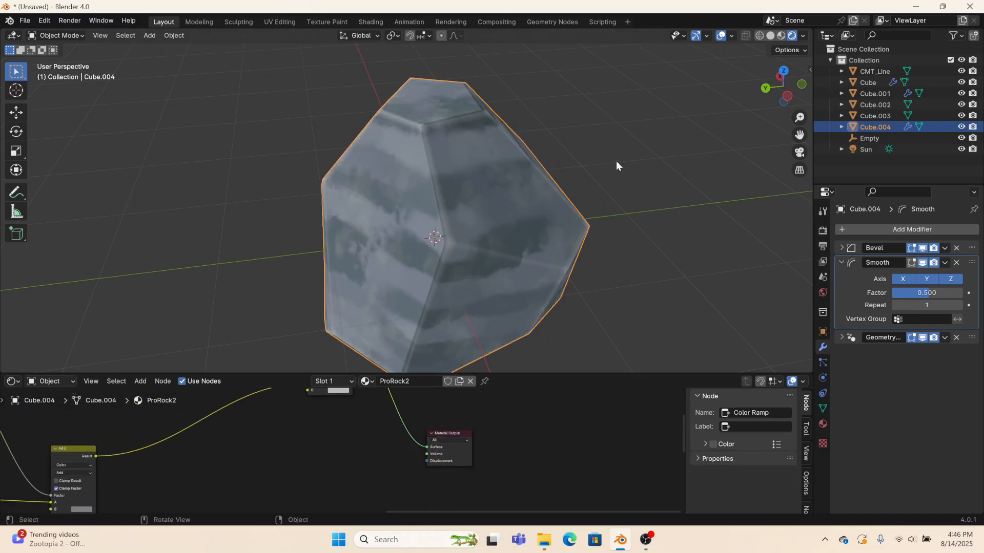
{"action": "scroll", "coordinate": [408, 201], "scroll_direction": "up", "scroll_amount": 5}
{"action": "middle_click_drag", "start_coordinate": [408, 202], "coordinate": [635, 167]}
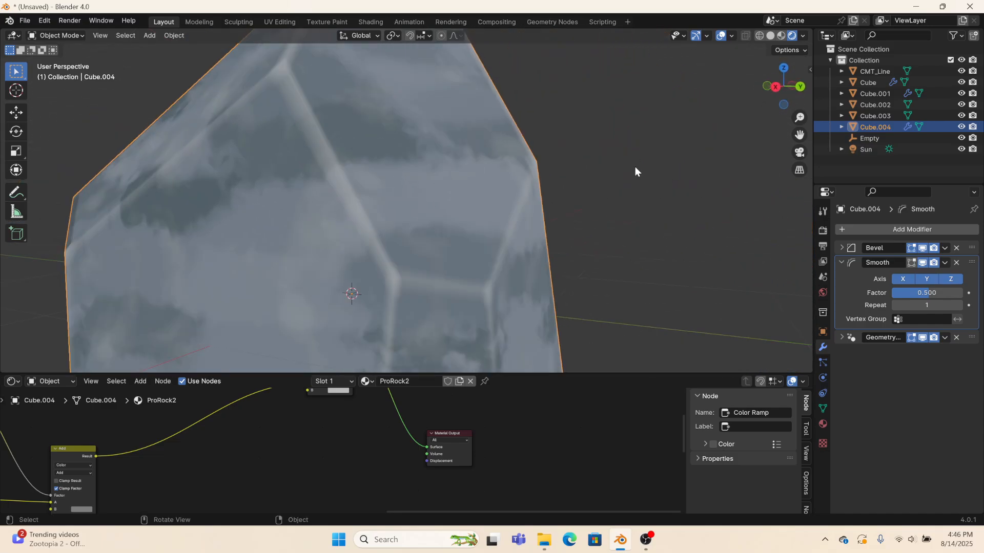
{"action": "scroll", "coordinate": [635, 167], "scroll_direction": "down", "scroll_amount": 4}
{"action": "middle_click_drag", "start_coordinate": [338, 331], "coordinate": [377, 307]}
Step: Brighten the Add node's B color in ProRock2 to a lighter grey for stronger edge highlights
{"action": "middle_click_drag", "start_coordinate": [276, 430], "coordinate": [540, 441]}
{"action": "scroll", "coordinate": [346, 429], "scroll_direction": "up", "scroll_amount": 1}
{"action": "middle_click_drag", "start_coordinate": [345, 429], "coordinate": [354, 510]}
{"action": "left_click", "coordinate": [361, 468]}
{"action": "left_click_drag", "start_coordinate": [411, 389], "coordinate": [411, 375]}
{"action": "scroll", "coordinate": [467, 255], "scroll_direction": "down", "scroll_amount": 6}
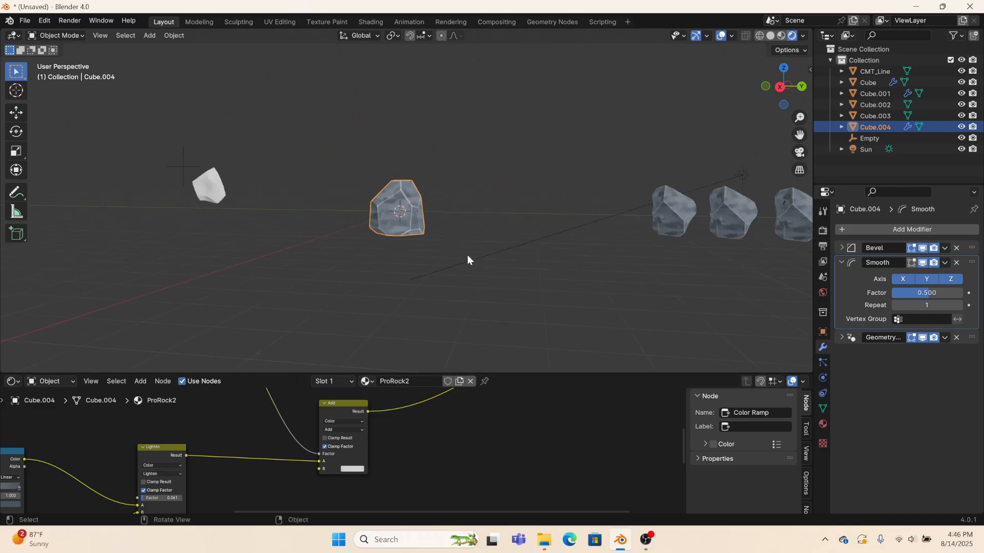
Step: Move the three other textured rocks and the Sun about 9.47 m along negative Y, beside the carved rock
{"action": "scroll", "coordinate": [666, 216], "scroll_direction": "down", "scroll_amount": 2}
{"action": "left_click_drag", "start_coordinate": [715, 241], "coordinate": [580, 177]}
{"action": "left_click", "coordinate": [779, 89]}
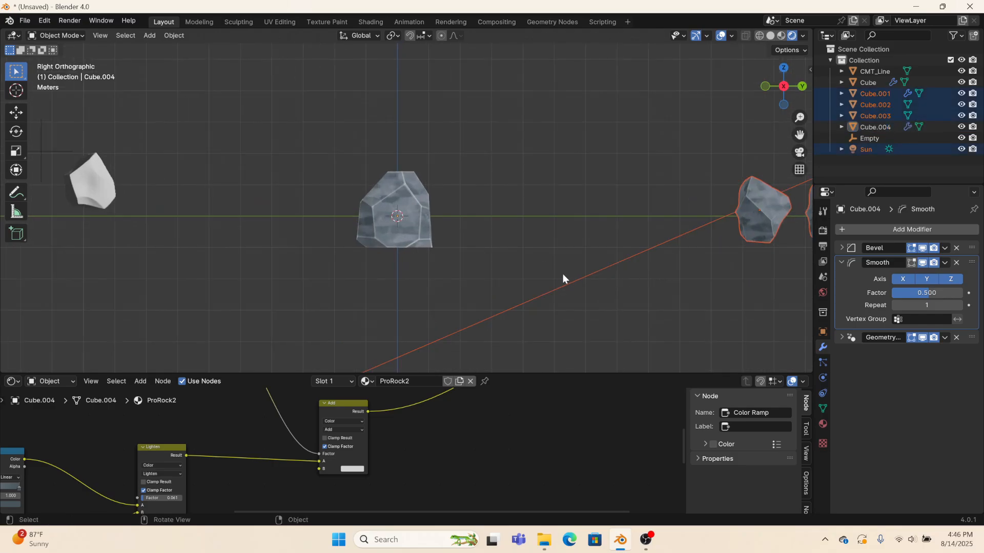
{"action": "key", "text": "g"}
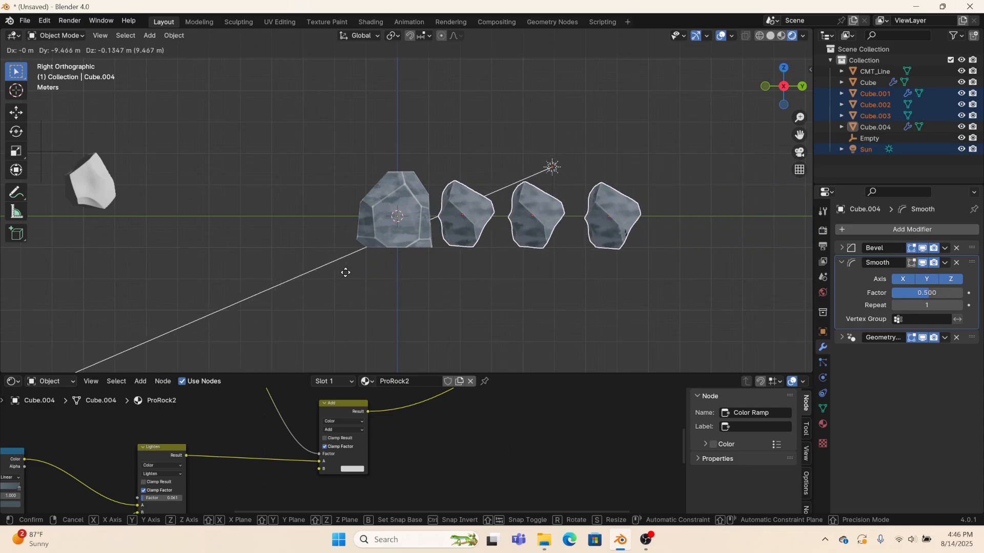
{"action": "left_click", "coordinate": [346, 273]}
{"action": "left_click", "coordinate": [450, 273]}
{"action": "scroll", "coordinate": [451, 272], "scroll_direction": "up", "scroll_amount": 6}
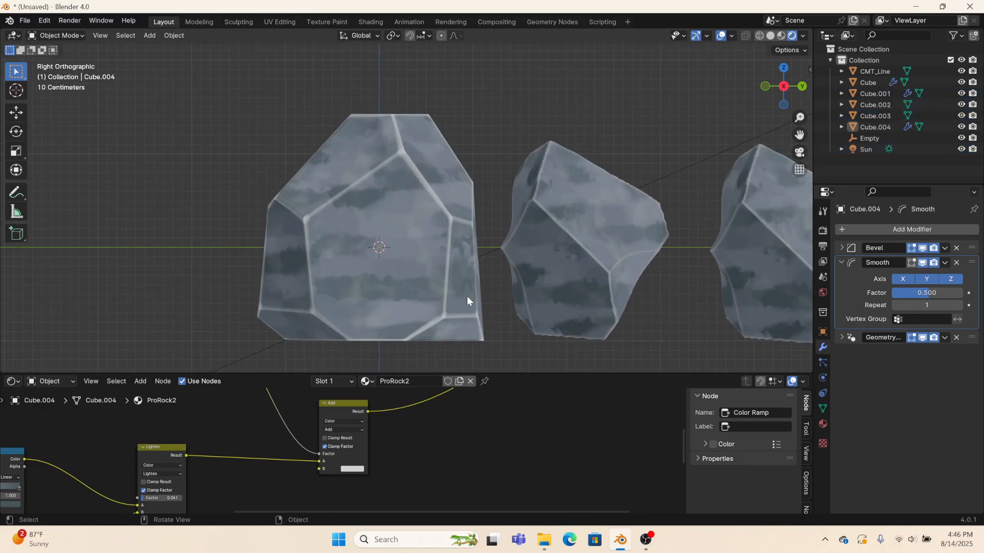
Step: Try scaling up the carved rock to check its texture detail, and undo the scaling
{"action": "middle_click_drag", "start_coordinate": [467, 301], "coordinate": [406, 259]}
{"action": "left_click", "coordinate": [405, 260]}
{"action": "scroll", "coordinate": [421, 265], "scroll_direction": "down", "scroll_amount": 5}
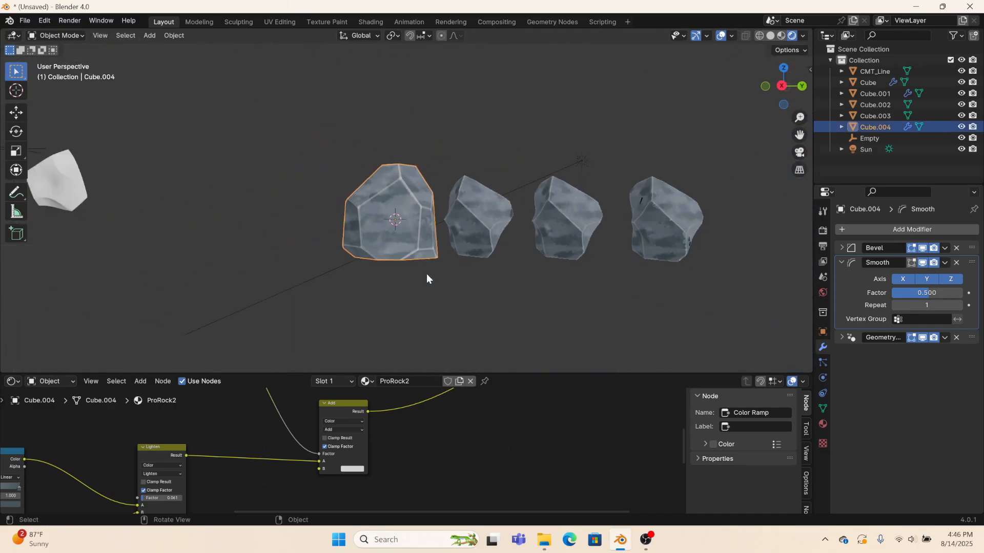
{"action": "key", "text": "s"}
{"action": "left_click", "coordinate": [497, 216]}
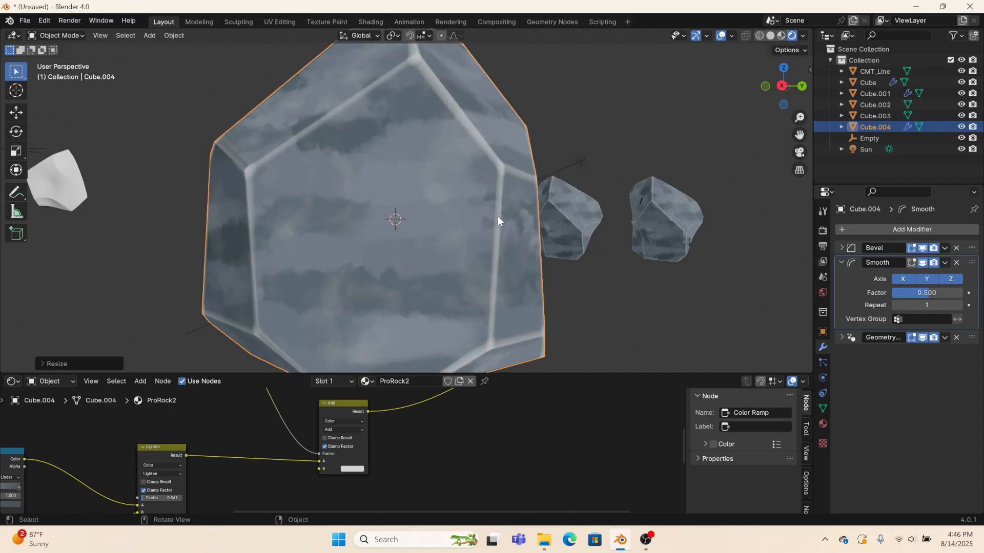
{"action": "key", "text": "ctrl+z"}
Step: Try scaling up the procedural rock Cube.001 for comparison, and undo the scaling
{"action": "left_click", "coordinate": [489, 213]}
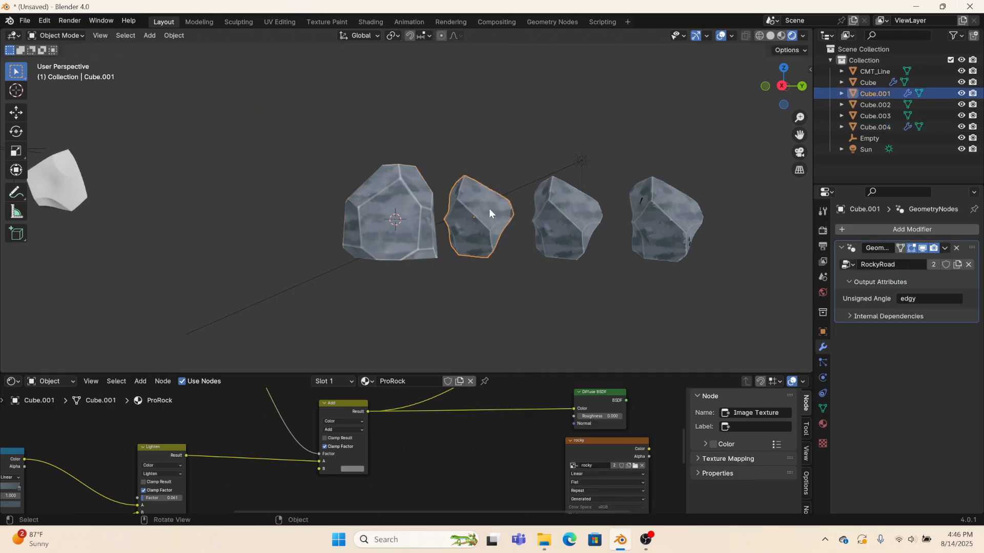
{"action": "key", "text": "s"}
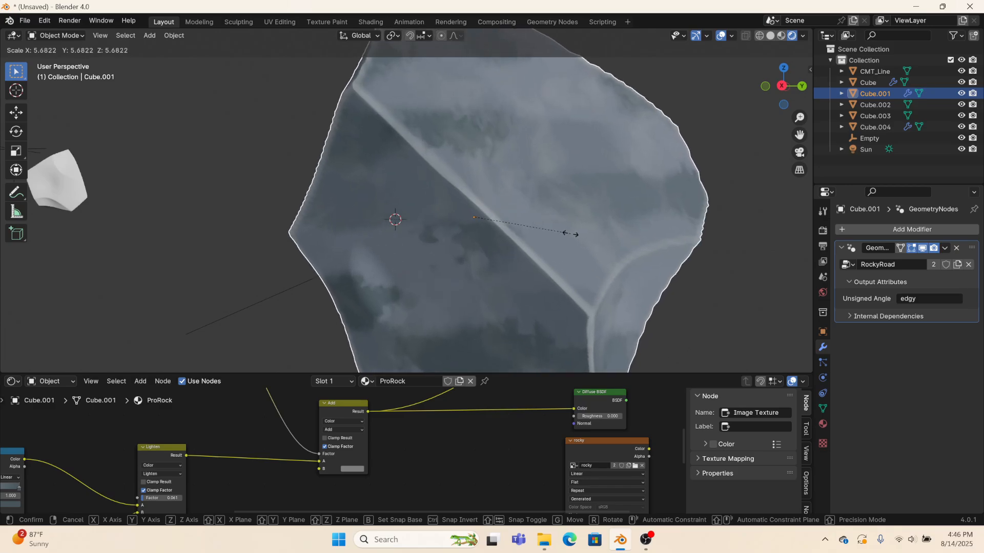
{"action": "left_click", "coordinate": [569, 234]}
{"action": "key", "text": "ctrl+z"}
Step: Try scaling up Cube.003 at the end of the row, undo the scaling and delete that rock
{"action": "left_click", "coordinate": [669, 242]}
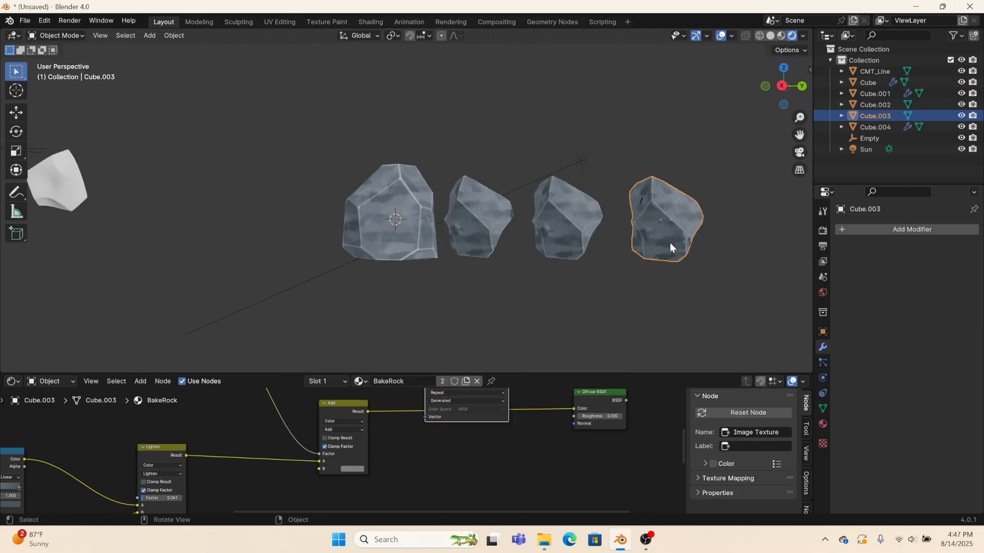
{"action": "key", "text": "s"}
{"action": "left_click", "coordinate": [20, 263]}
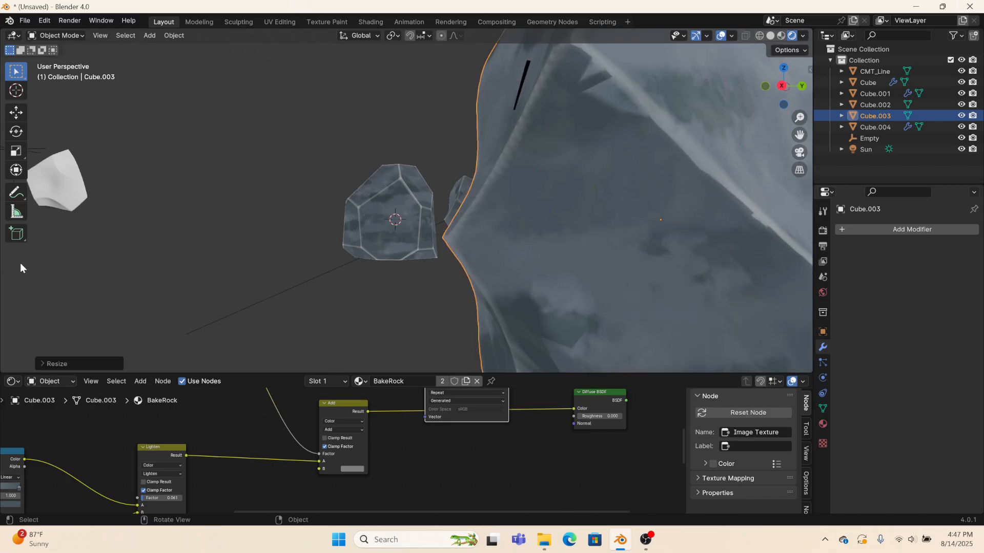
{"action": "key", "text": "ctrl+z"}
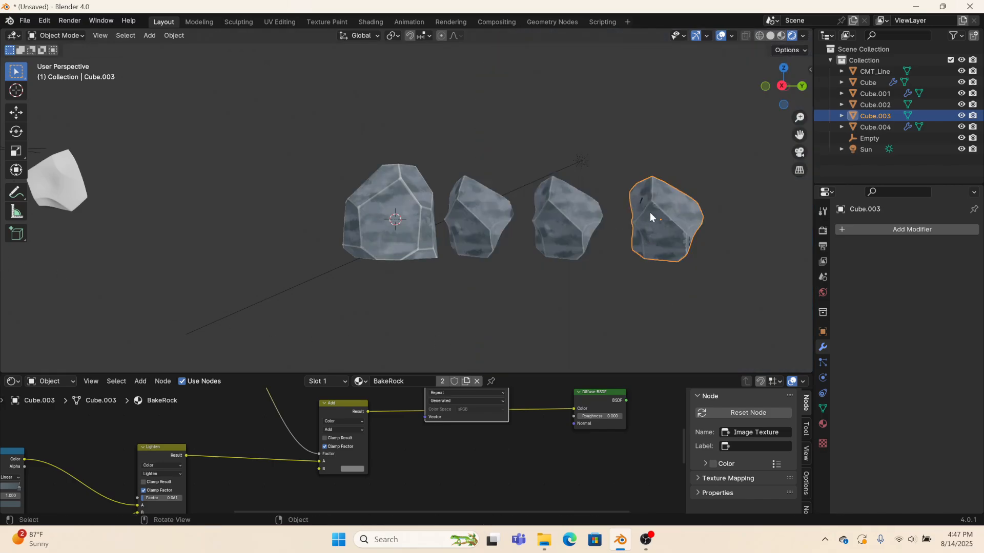
{"action": "key", "text": "Delete"}
Step: Duplicate the baked rock Cube.002 and place the copy directly above it in the right orthographic view
{"action": "left_click", "coordinate": [573, 226]}
{"action": "middle_click_drag", "start_coordinate": [573, 226], "coordinate": [640, 215]}
{"action": "left_click", "coordinate": [786, 90]}
{"action": "scroll", "coordinate": [626, 229], "scroll_direction": "up", "scroll_amount": 2}
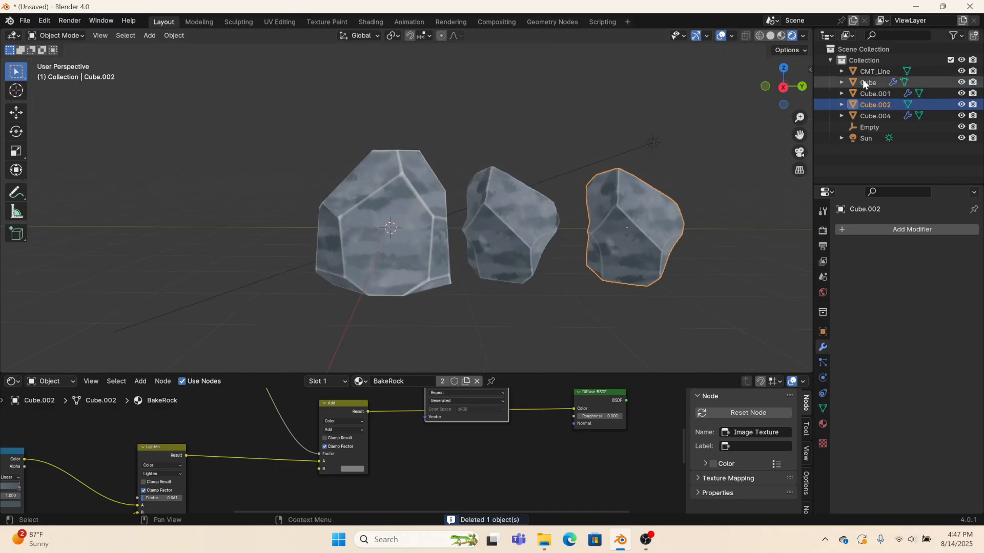
{"action": "left_click", "coordinate": [783, 87]}
{"action": "middle_click_drag", "start_coordinate": [703, 210], "coordinate": [604, 239], "text": "shift"}
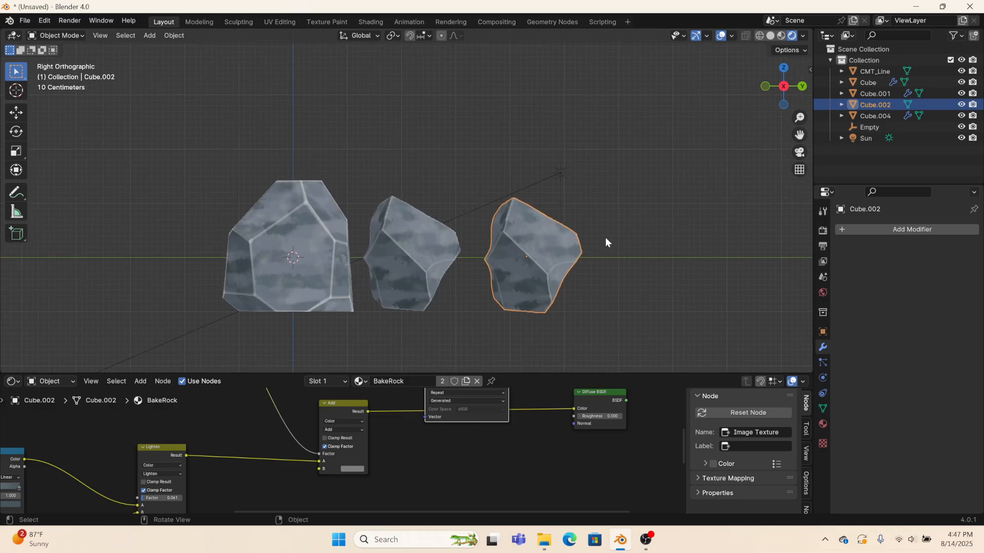
{"action": "key", "text": "shift+d"}
{"action": "left_click", "coordinate": [576, 134]}
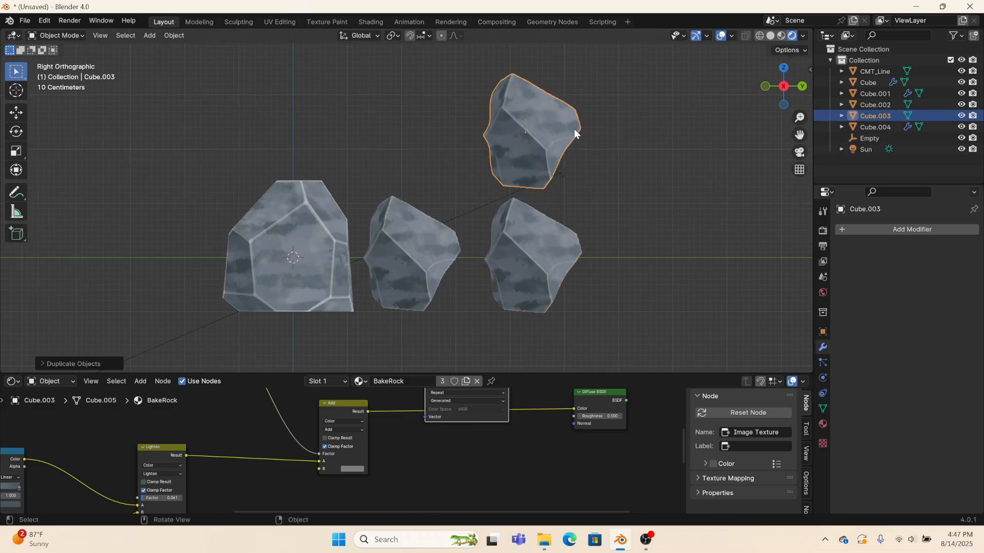
Step: Add a Decimate modifier to the duplicated rock, lower its Ratio and apply the modifier
{"action": "left_click", "coordinate": [872, 235]}
{"action": "mouse_move", "coordinate": [874, 234]}
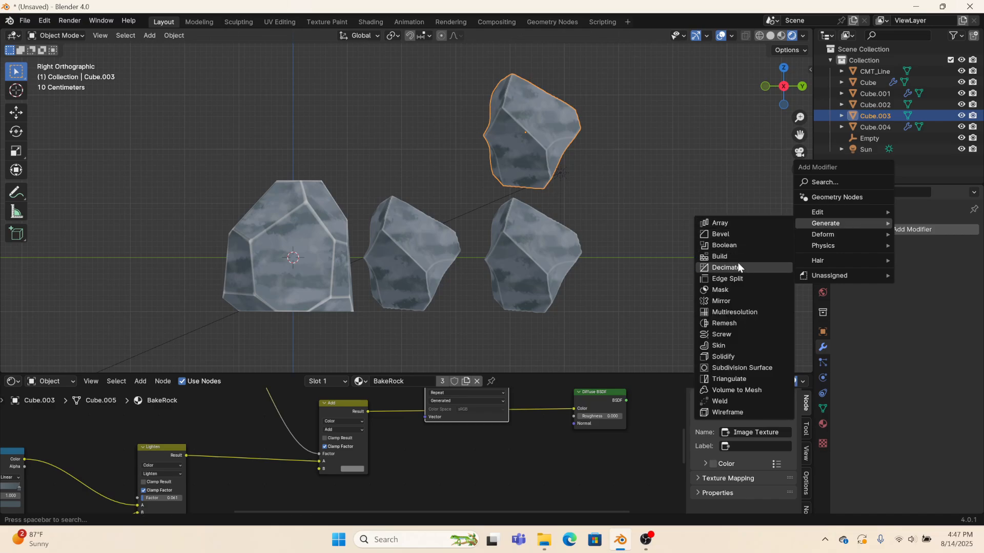
{"action": "left_click", "coordinate": [753, 268]}
{"action": "left_click_drag", "start_coordinate": [953, 278], "coordinate": [903, 278]}
{"action": "middle_click_drag", "start_coordinate": [691, 220], "coordinate": [661, 195]}
{"action": "left_click", "coordinate": [944, 248]}
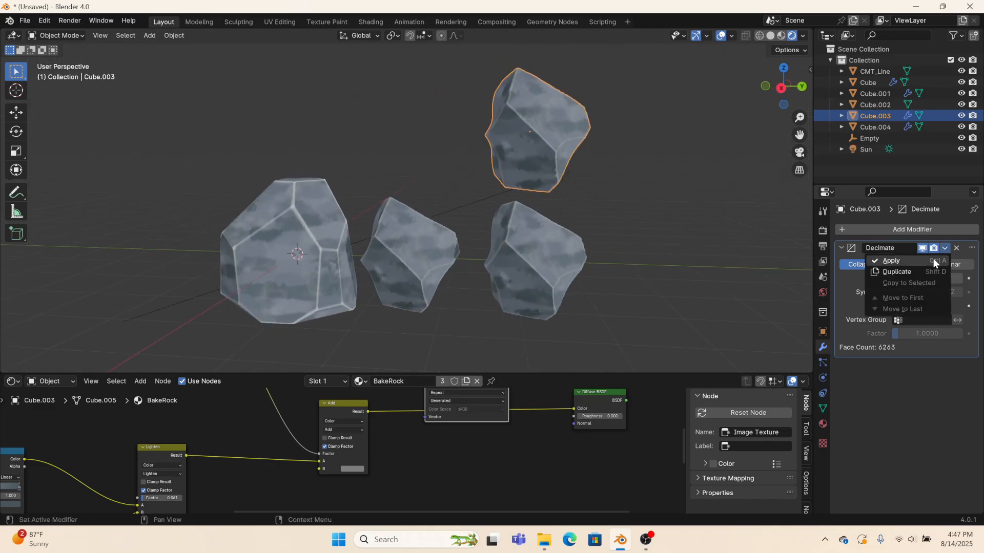
{"action": "left_click", "coordinate": [933, 258]}
Step: Move the decimated rock down to the end of the row, beside the baked rock
{"action": "key", "text": "g"}
{"action": "left_click", "coordinate": [667, 294]}
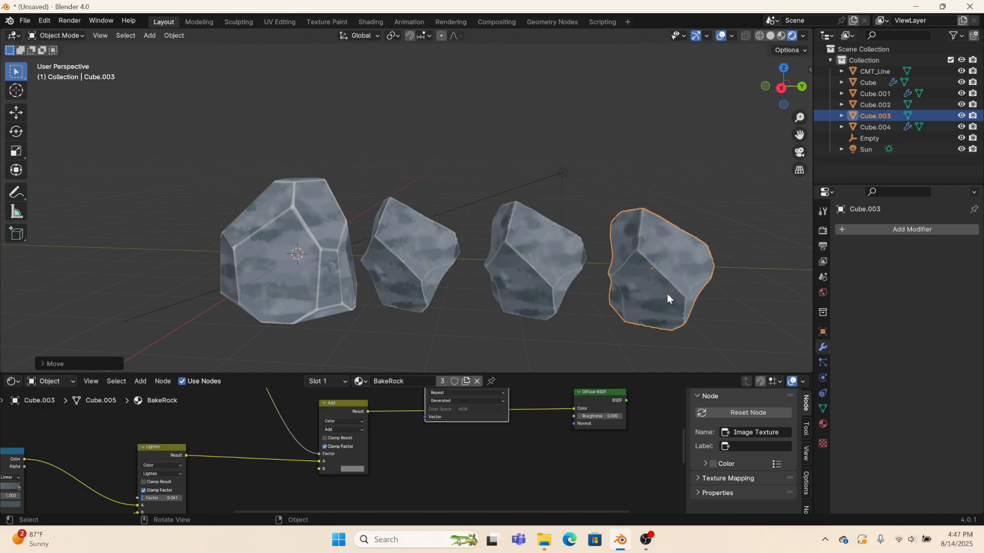
{"action": "mouse_move", "coordinate": [667, 294]}
{"action": "middle_mouse_down"}
{"action": "mouse_move", "coordinate": [692, 327]}
{"action": "mouse_move", "coordinate": [589, 297]}
{"action": "mouse_move", "coordinate": [485, 323]}
{"action": "mouse_move", "coordinate": [661, 319]}
{"action": "mouse_move", "coordinate": [669, 306]}
{"action": "middle_mouse_up"}
{"action": "scroll", "coordinate": [598, 273], "scroll_direction": "down", "scroll_amount": 5}
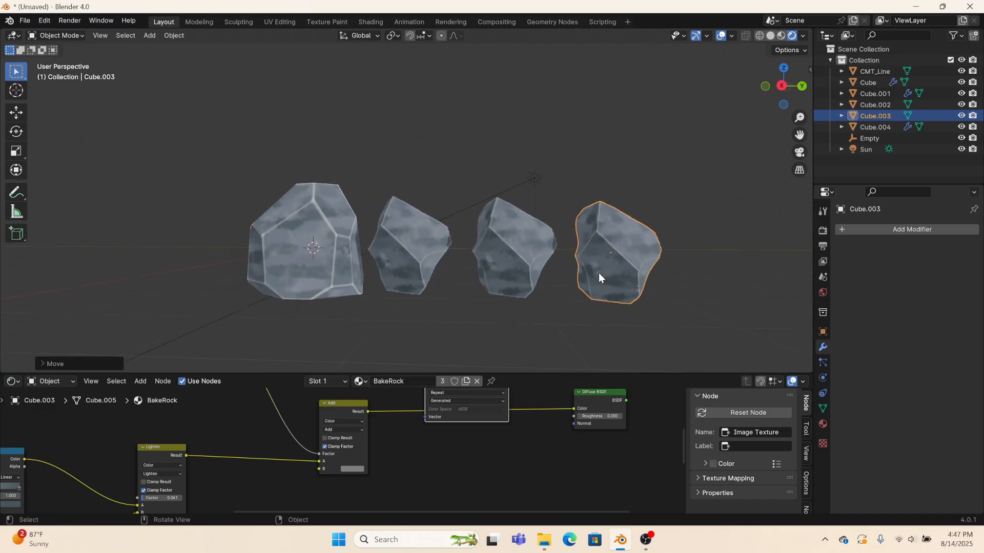
Step: Raise the procedural, baked and decimated rocks one by one above the grid, keeping them in a row
{"action": "left_click", "coordinate": [398, 239]}
{"action": "key", "text": "g"}
{"action": "left_click", "coordinate": [389, 164]}
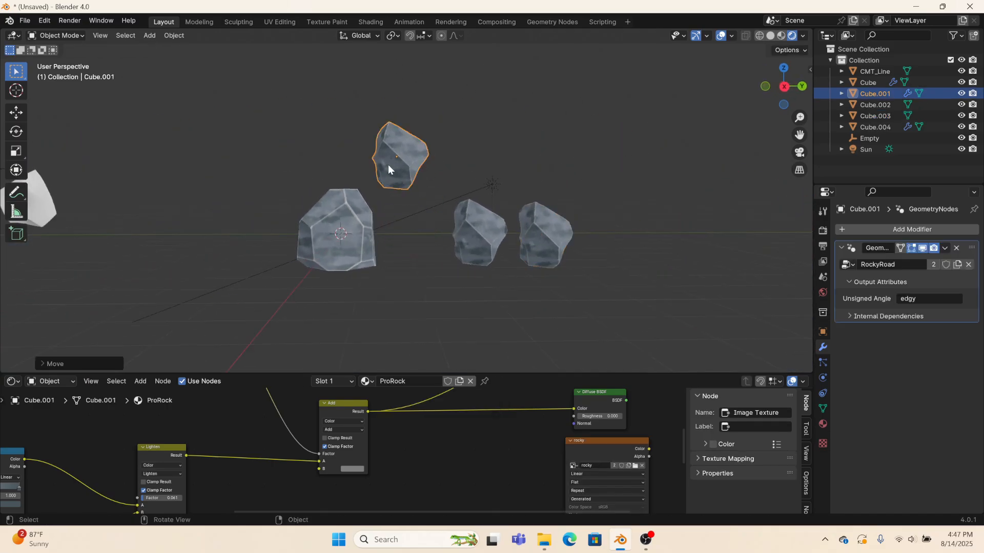
{"action": "left_click", "coordinate": [466, 205]}
{"action": "key", "text": "g"}
{"action": "left_click", "coordinate": [460, 125]}
{"action": "left_click", "coordinate": [543, 256]}
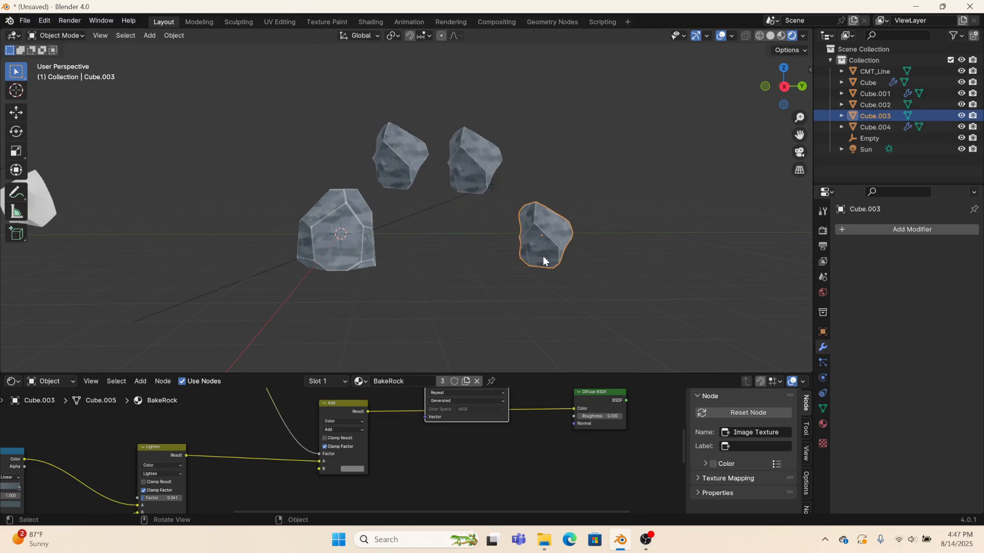
{"action": "key", "text": "g"}
{"action": "left_click", "coordinate": [535, 182]}
Step: Raise the carved rock above the grid beside the other three and review the row from several angles
{"action": "left_click", "coordinate": [352, 257]}
{"action": "key", "text": "g"}
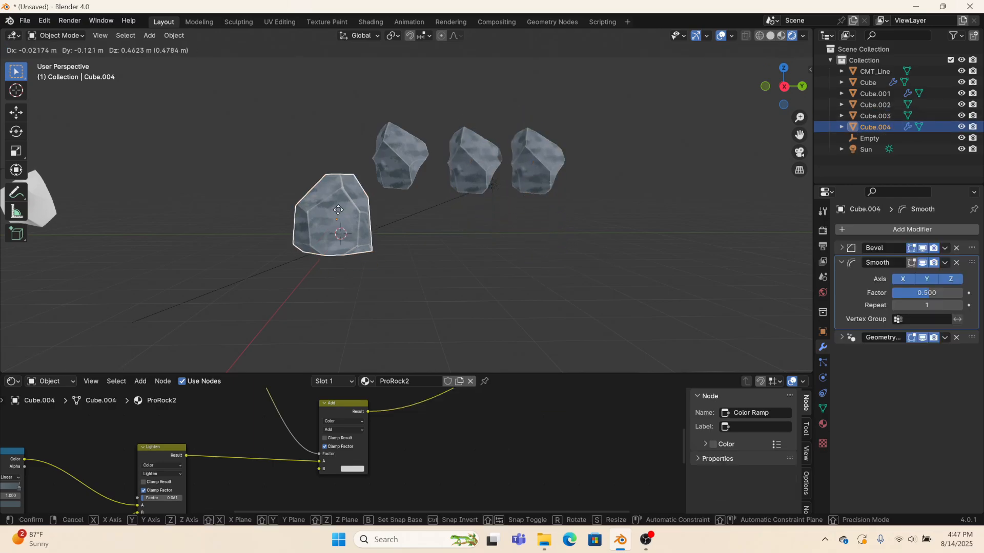
{"action": "left_click", "coordinate": [342, 208]}
{"action": "middle_click_drag", "start_coordinate": [343, 207], "coordinate": [486, 37]}
{"action": "scroll", "coordinate": [321, 244], "scroll_direction": "up", "scroll_amount": 4}
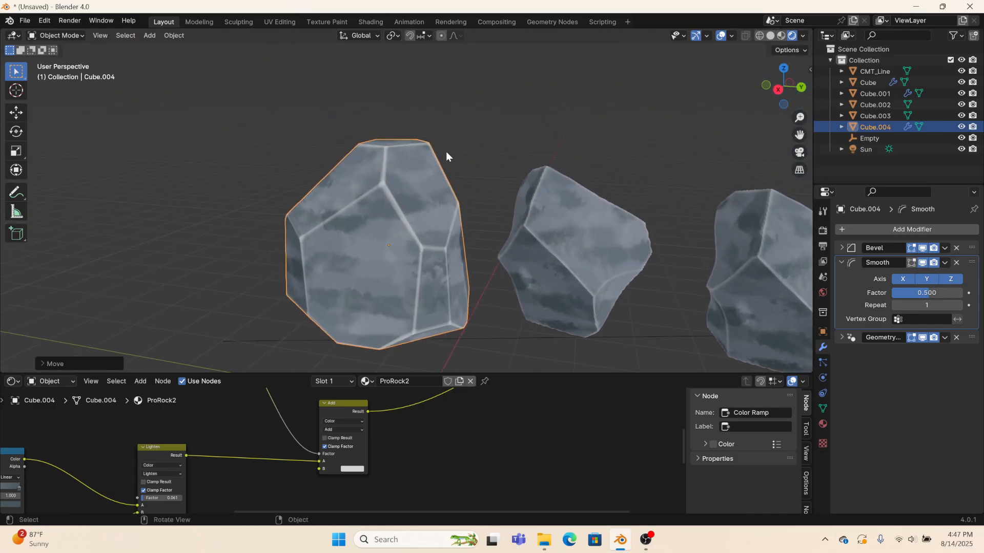
{"action": "middle_click_drag", "start_coordinate": [446, 151], "coordinate": [707, 140]}
{"action": "scroll", "coordinate": [447, 153], "scroll_direction": "down", "scroll_amount": 5}
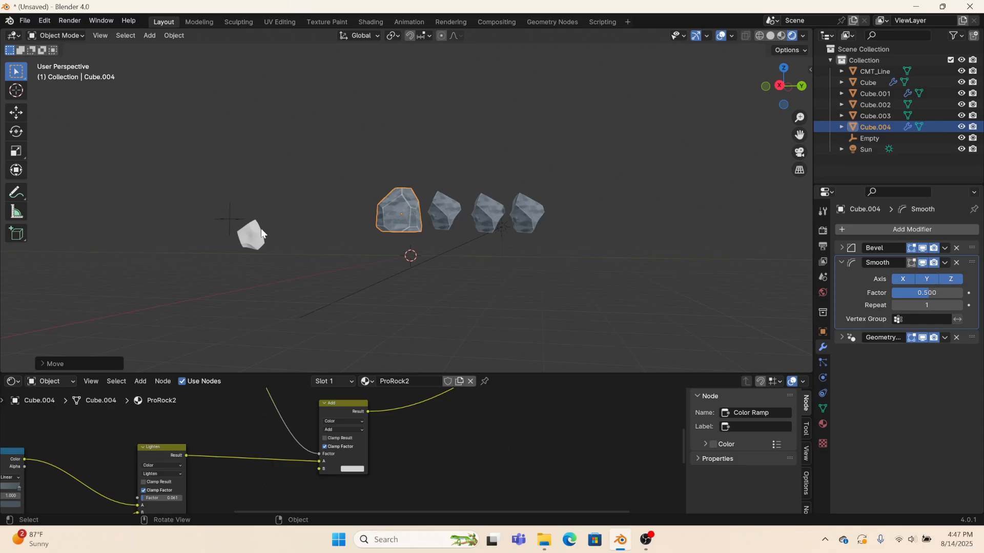
{"action": "middle_click_drag", "start_coordinate": [260, 229], "coordinate": [328, 228]}
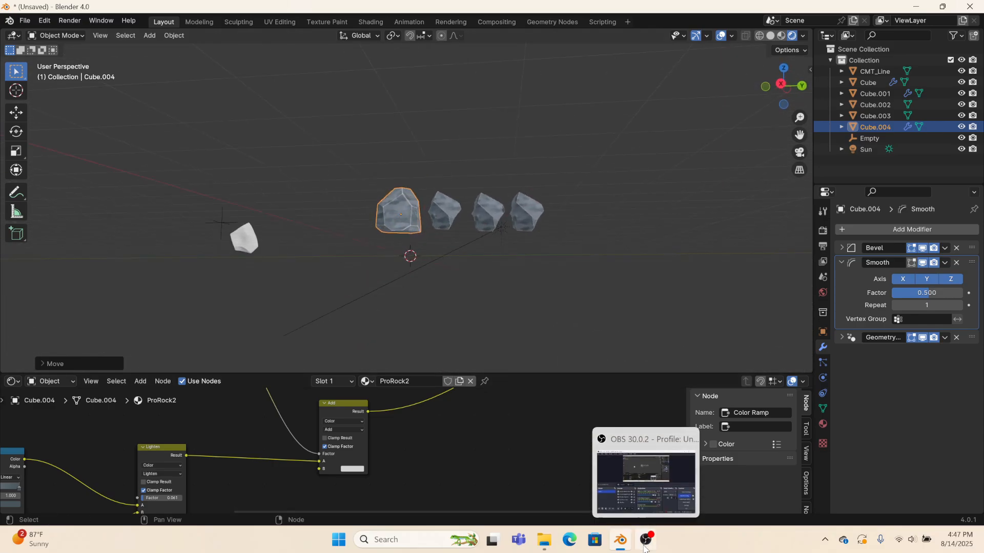